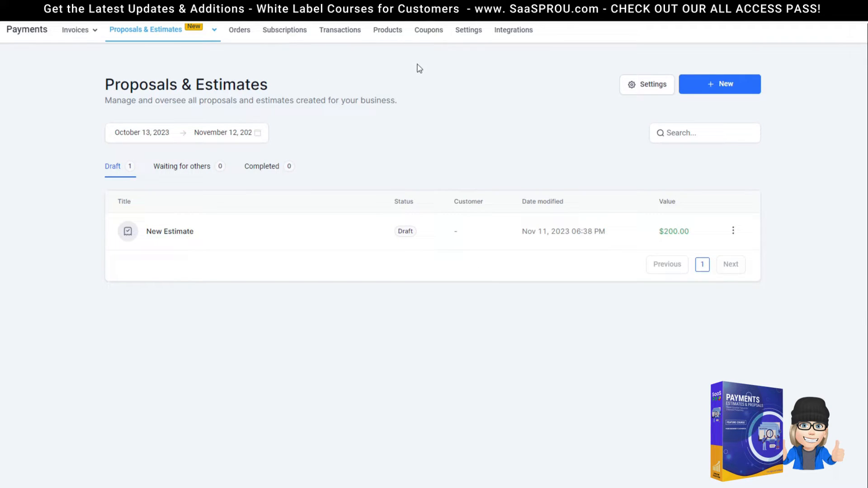
Look over the existing products and go back to the list of all proposals and estimates
click(388, 32)
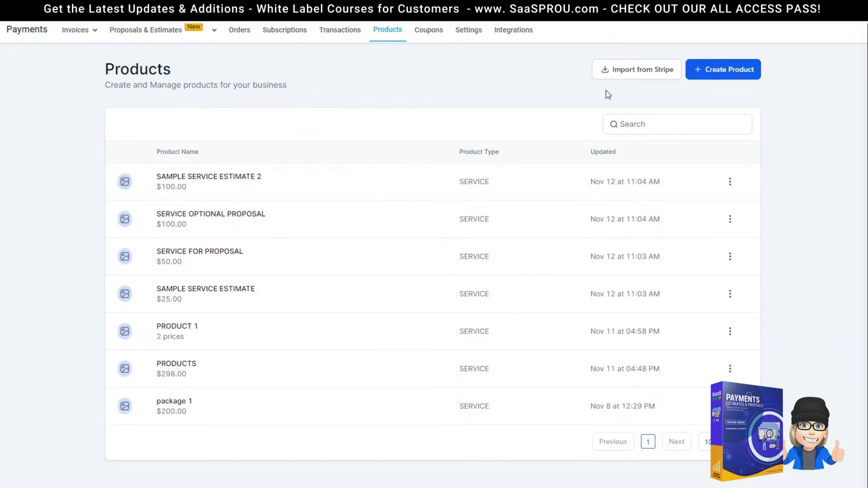
click(149, 52)
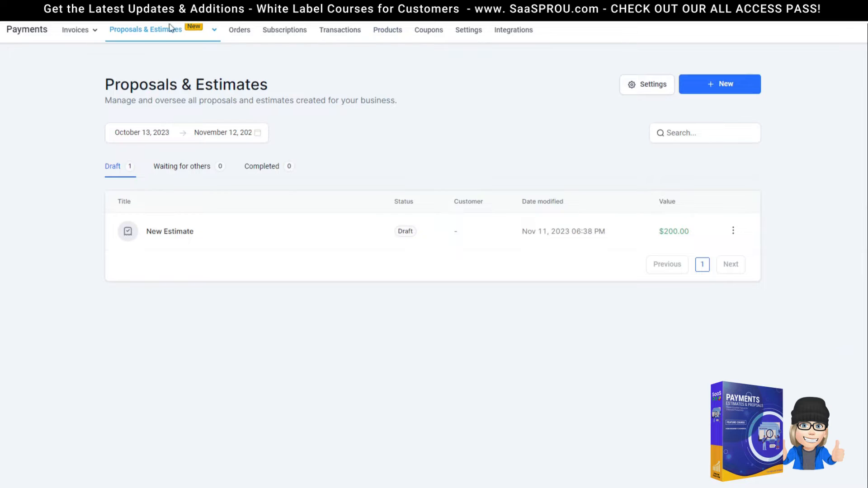
mouse_move(147, 32)
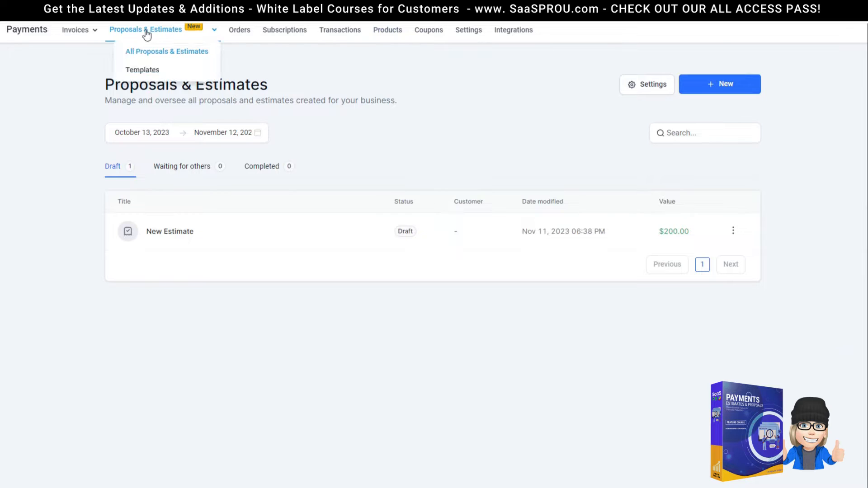
Open the proposals and estimates settings and examine the team and customer notification options, including the email templates available for received documents
click(644, 90)
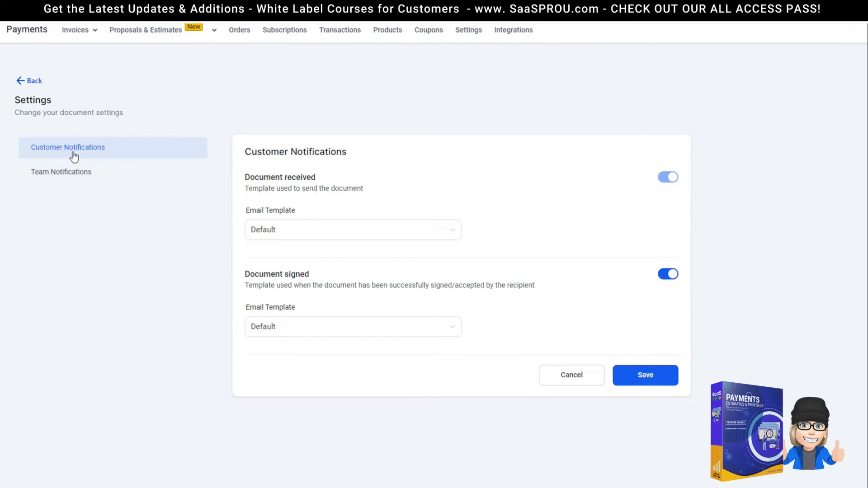
click(61, 177)
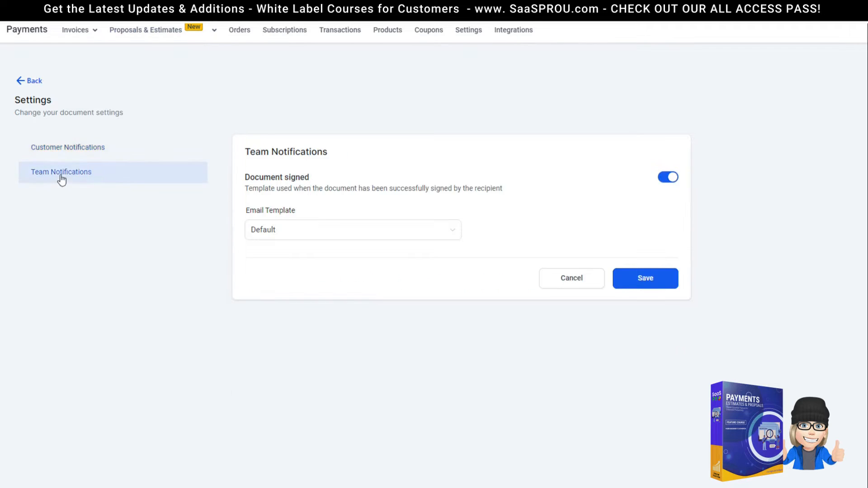
click(47, 149)
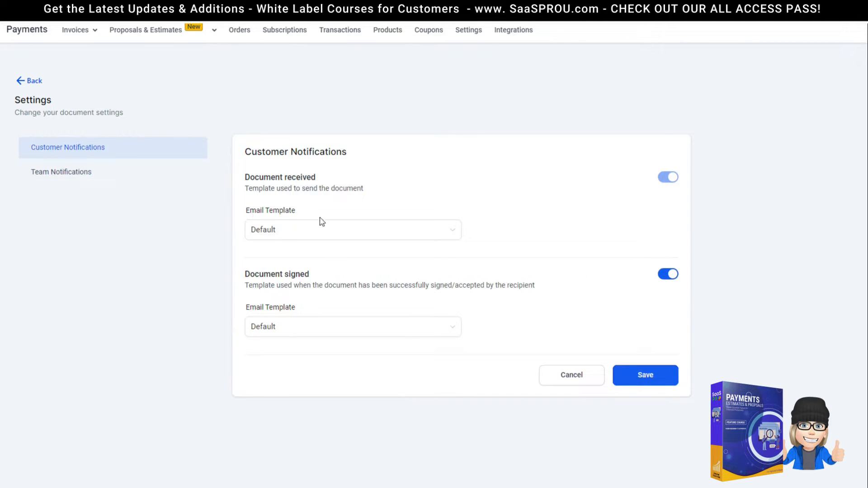
click(450, 234)
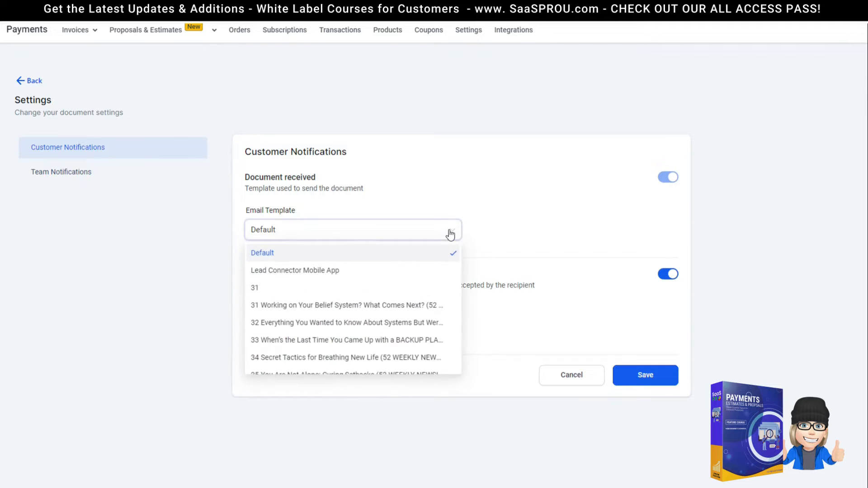
click(450, 234)
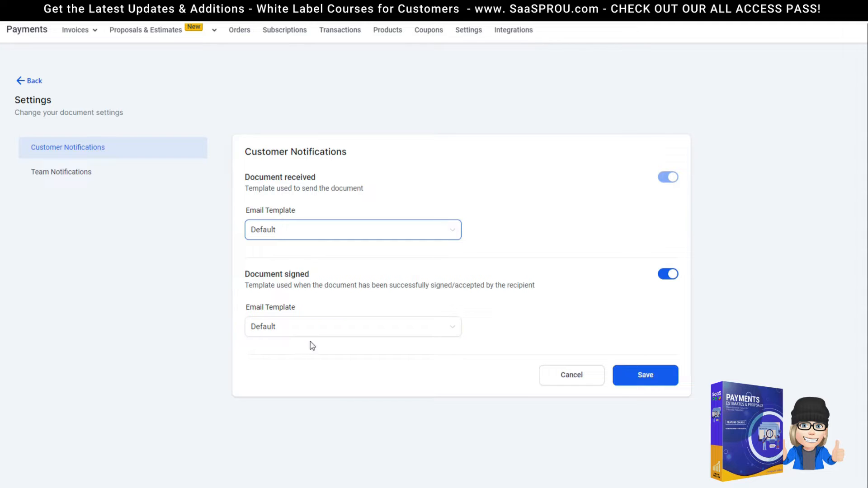
Save the customer notifications with the Default email template for both received and signed documents
click(300, 235)
click(300, 234)
click(301, 235)
click(301, 235)
click(279, 234)
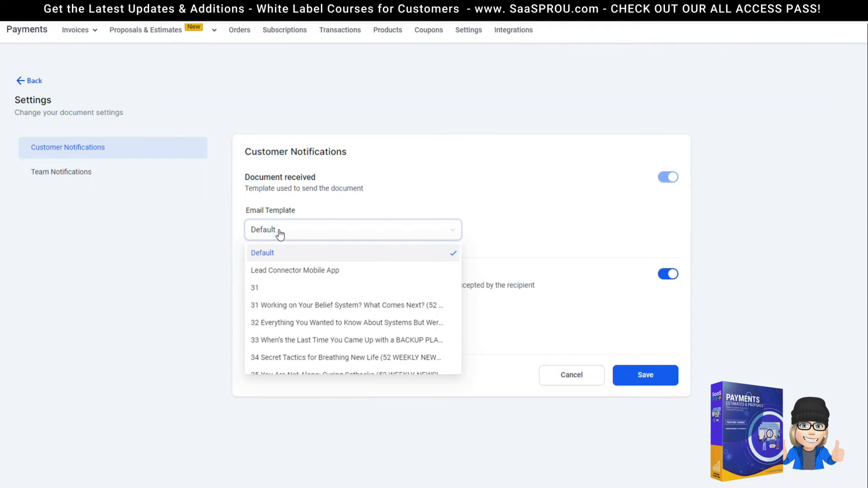
click(279, 234)
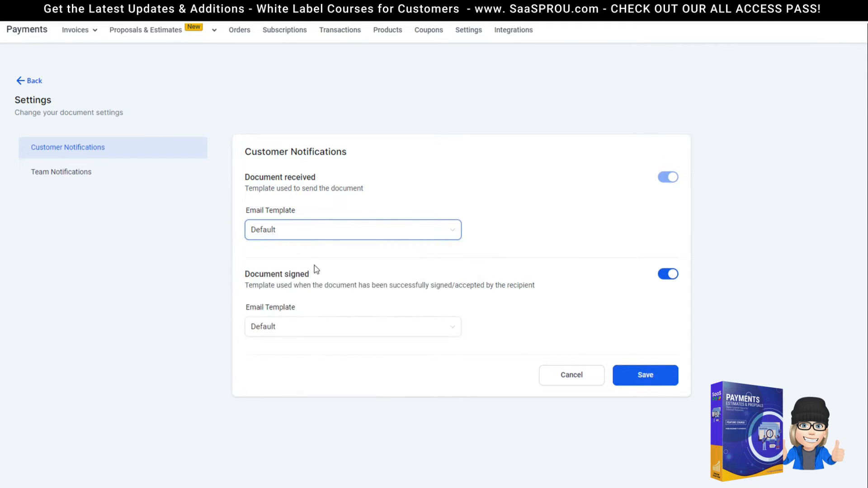
click(268, 335)
click(274, 322)
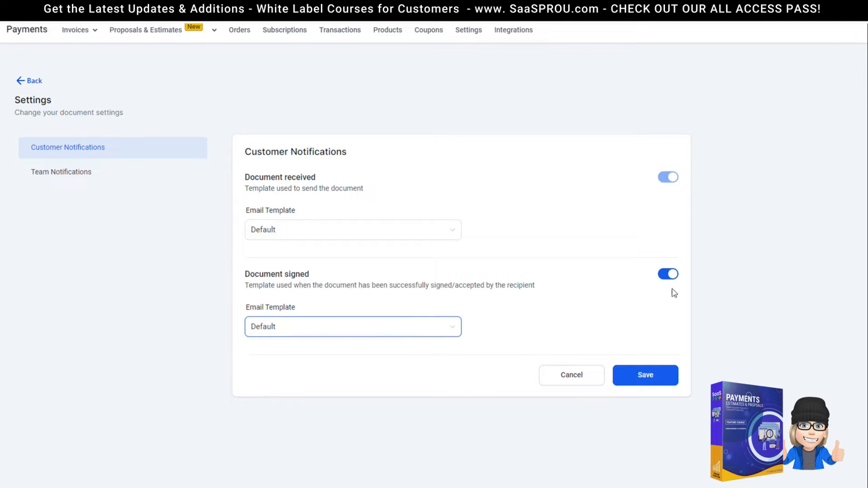
click(649, 377)
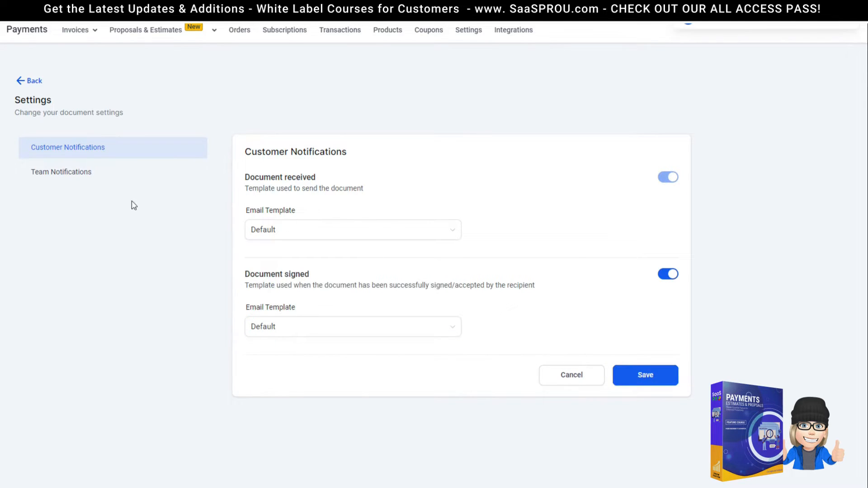
Save the team notifications with the Default email template for signed documents and return to the proposals and estimates list
click(54, 175)
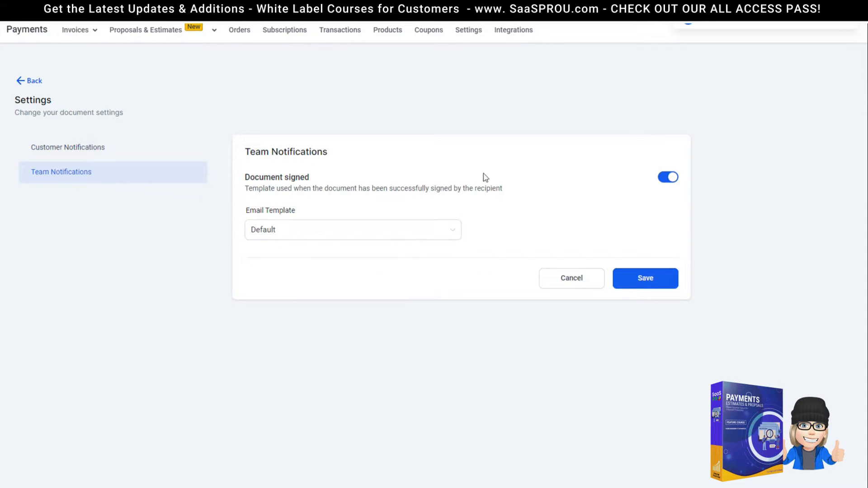
click(343, 230)
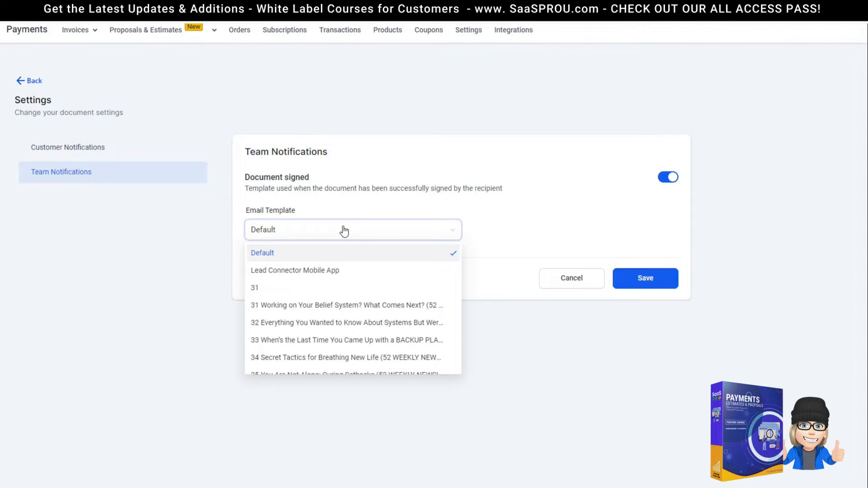
click(344, 231)
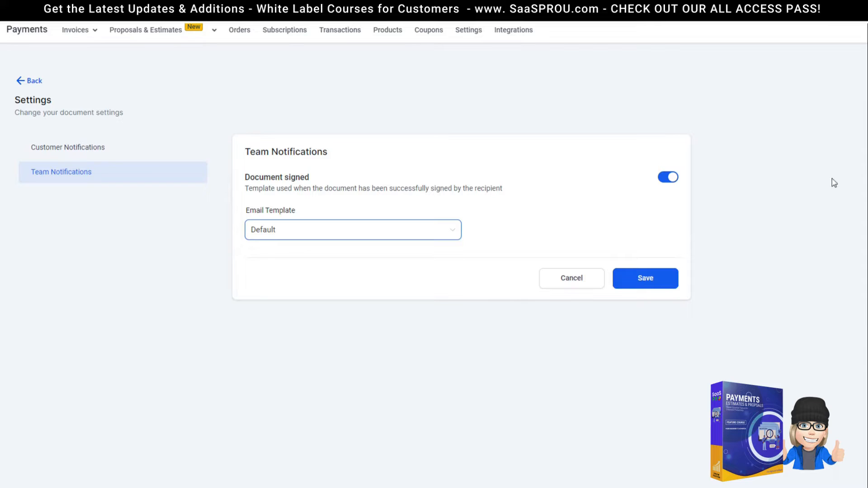
click(651, 281)
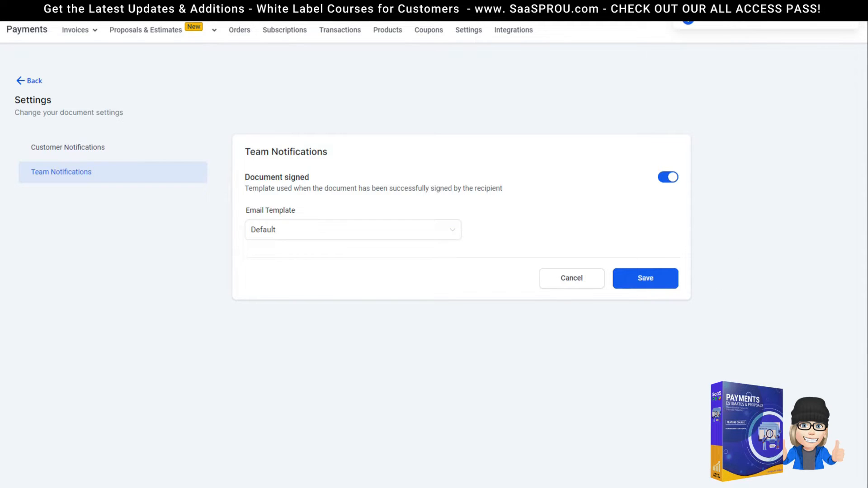
click(32, 85)
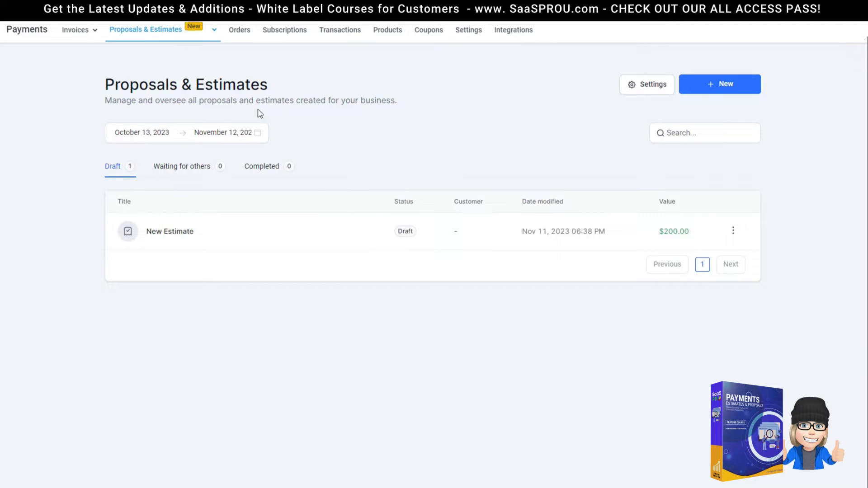
Examine the list's date range filter, search field, and the documents waiting for others and completed
click(161, 132)
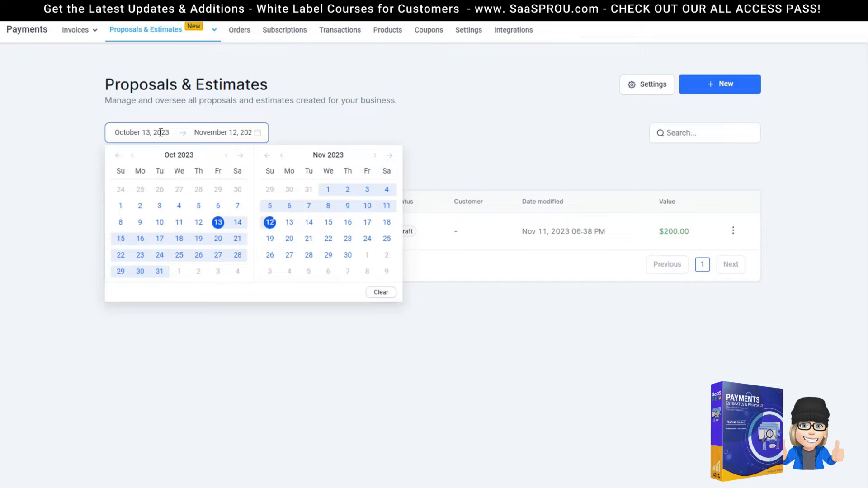
click(312, 135)
click(684, 135)
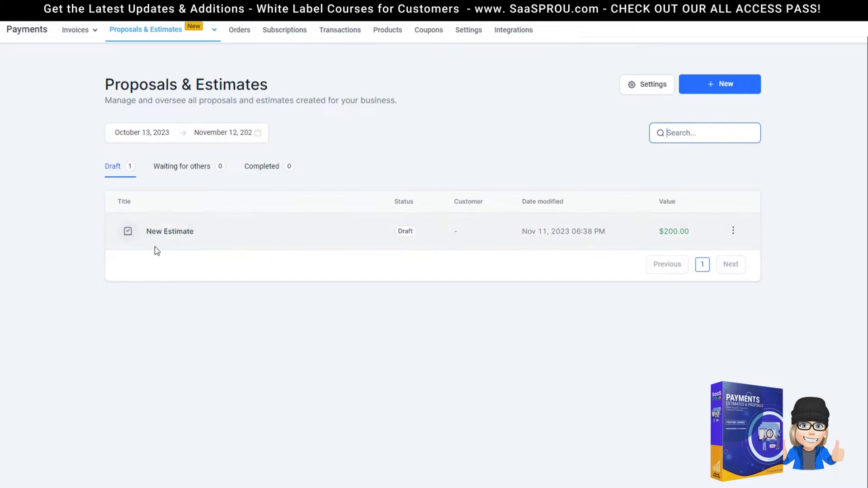
click(175, 171)
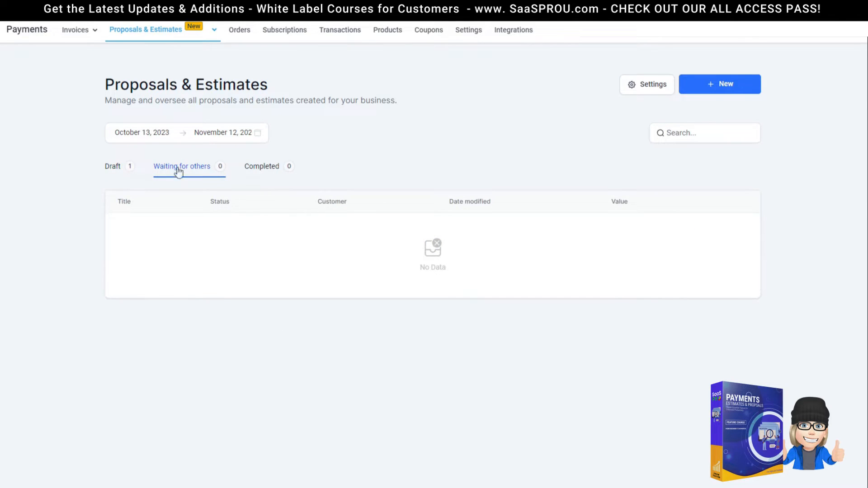
click(269, 170)
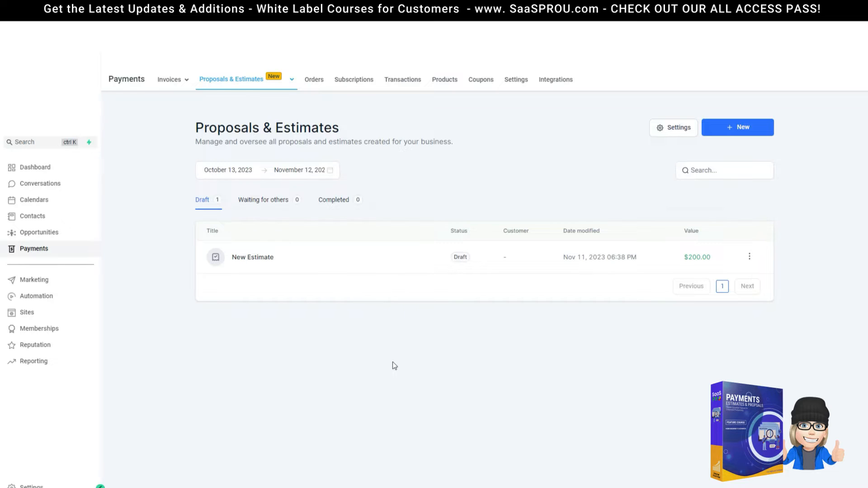
Create a new proposals and estimates template and name it ESTIMATE
mouse_move(224, 81)
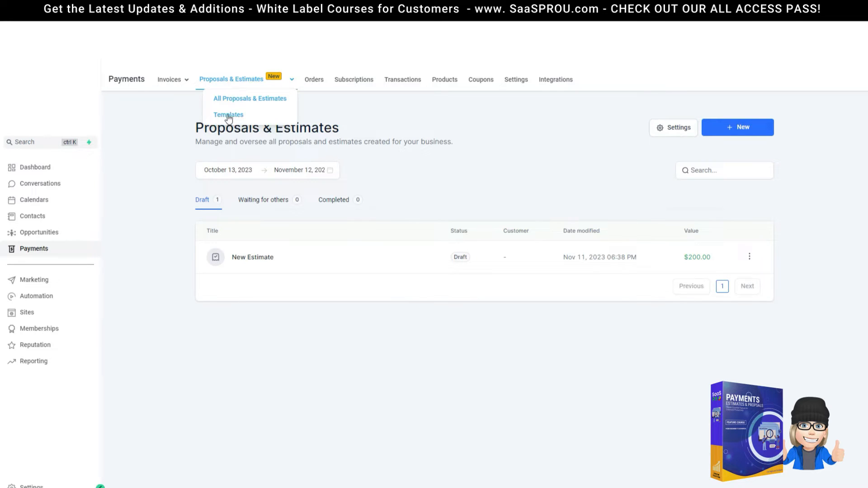
click(224, 117)
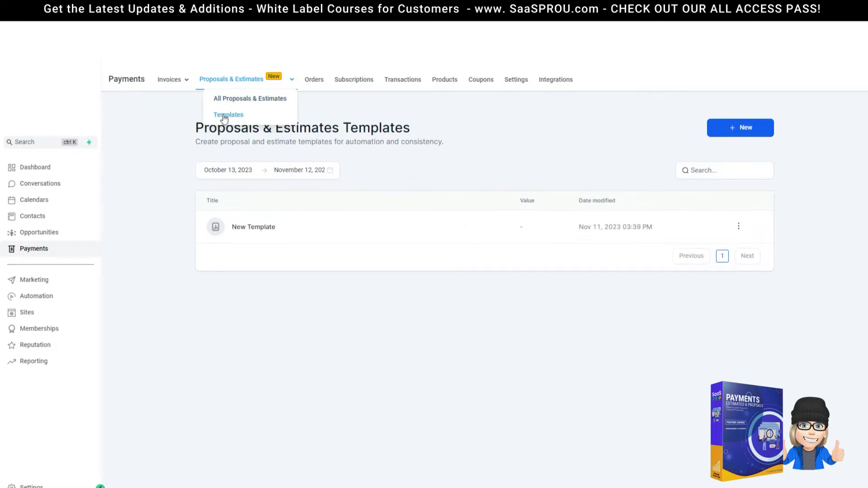
click(741, 132)
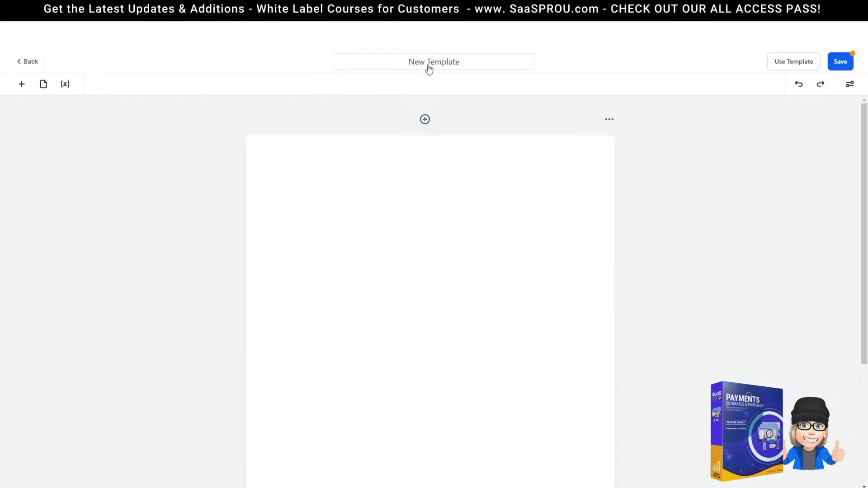
click(432, 61)
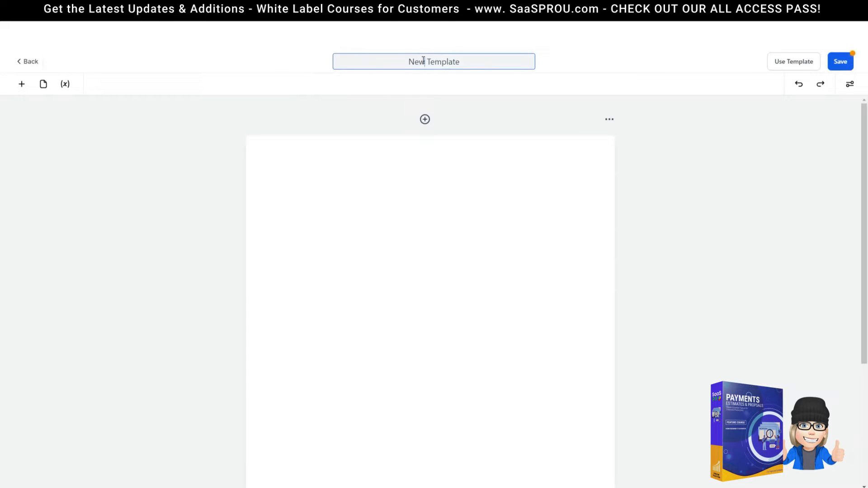
triple_click(424, 60)
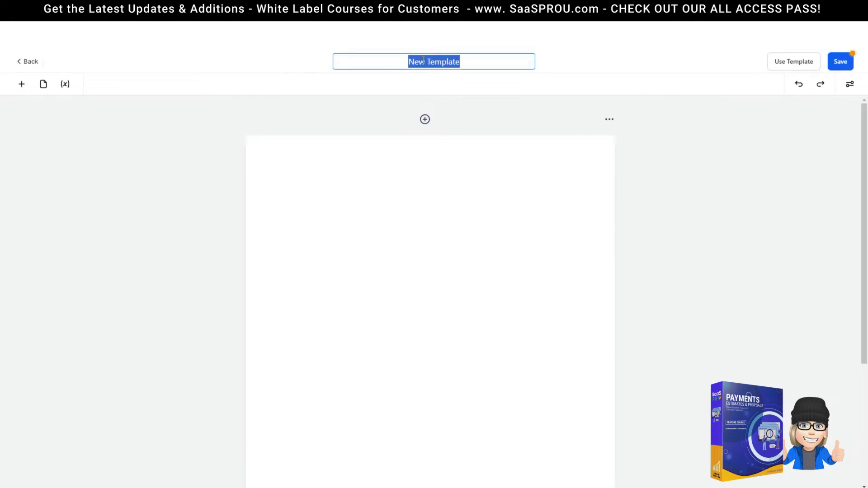
text(eSTIMATE)
click(448, 171)
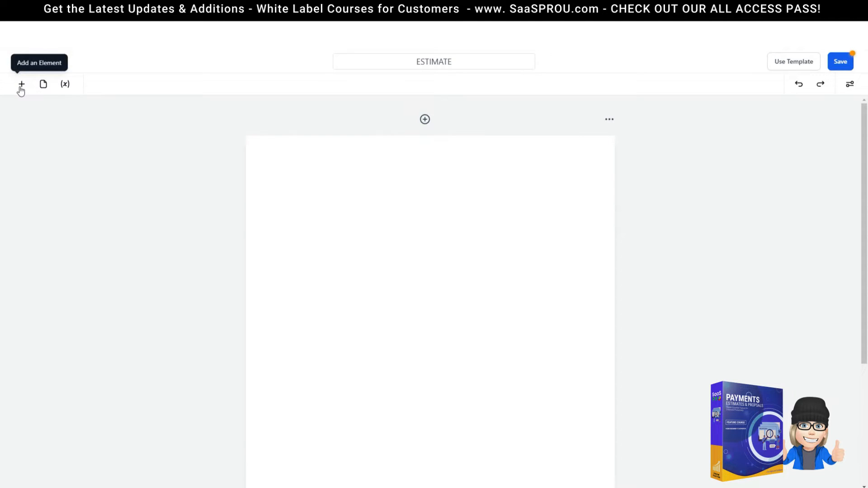
Examine the template editor's document variables, available elements and page overview
click(65, 85)
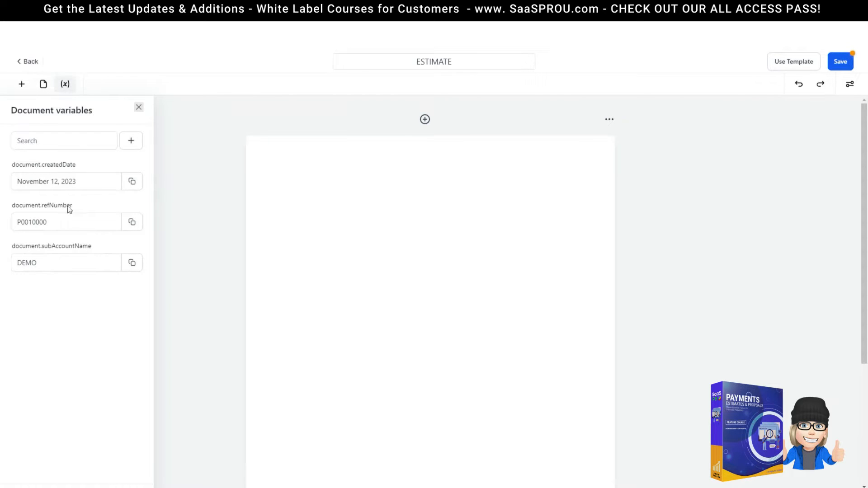
click(92, 179)
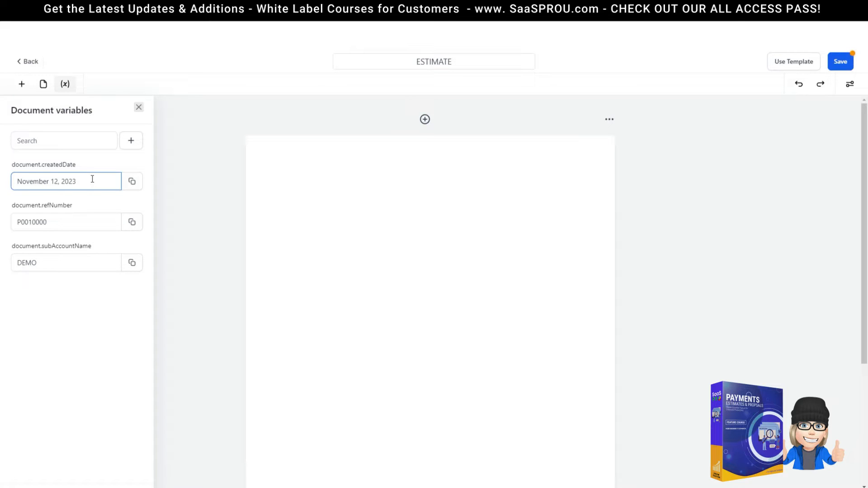
click(22, 87)
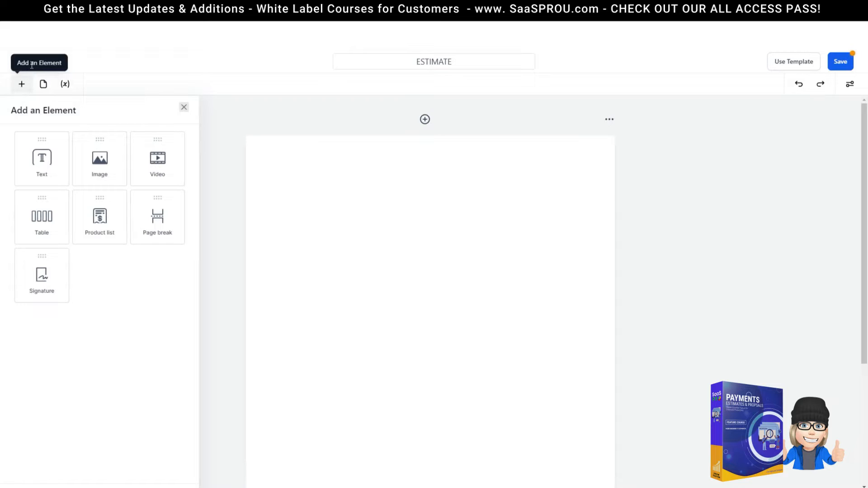
click(43, 84)
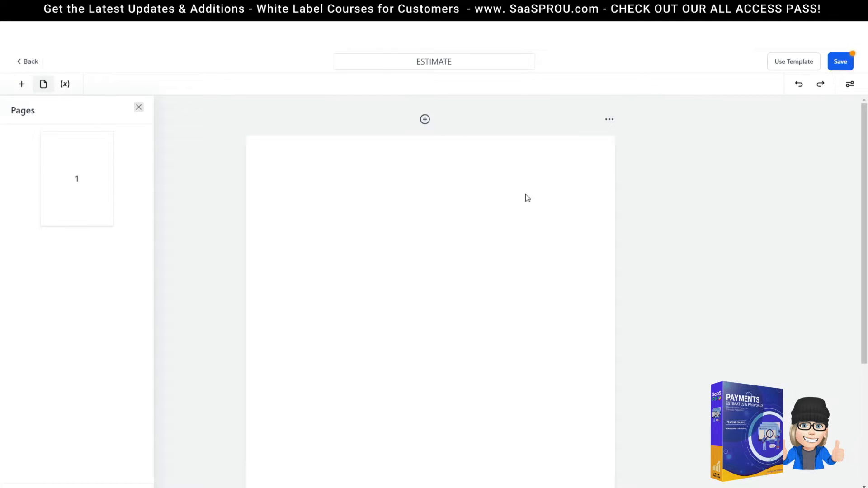
scroll(472, 325, down, 1)
scroll(462, 321, up, 1)
click(608, 122)
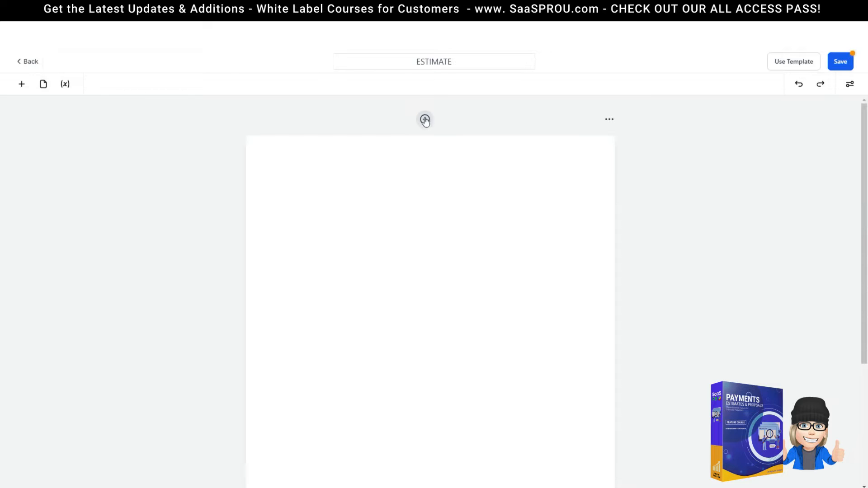
Add another blank page to the ESTIMATE template and look through its pages
click(425, 120)
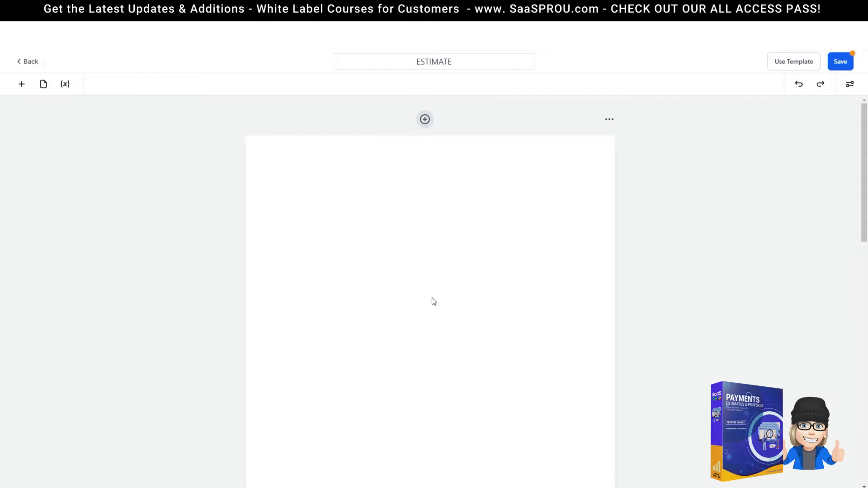
scroll(429, 301, down, 8)
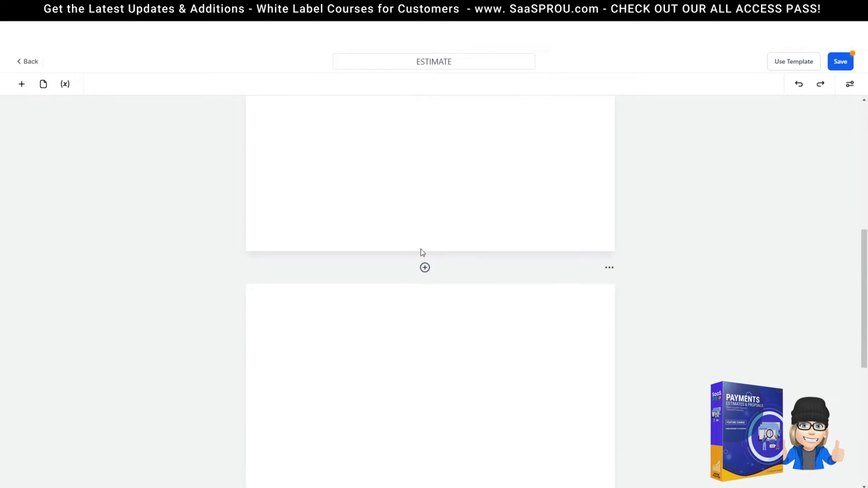
scroll(437, 396, down, 5)
scroll(433, 391, up, 12)
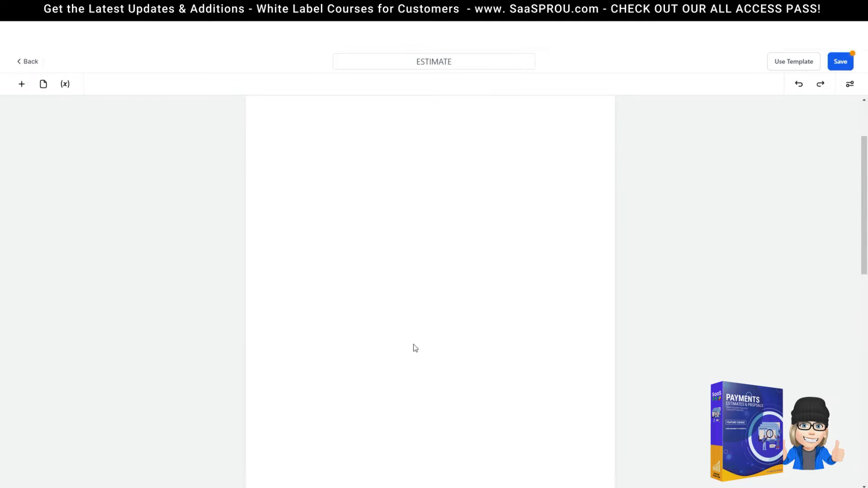
Review the blank pages of the ESTIMATE template and delete the second one
scroll(420, 257, down, 10)
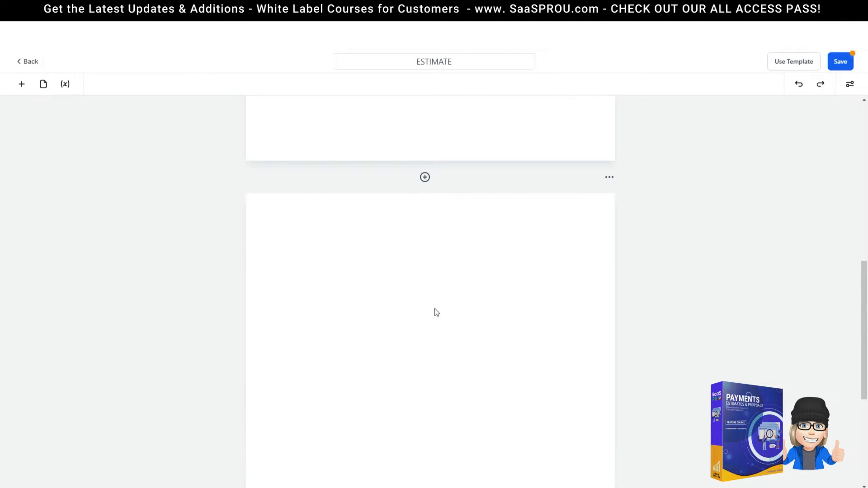
scroll(362, 349, up, 5)
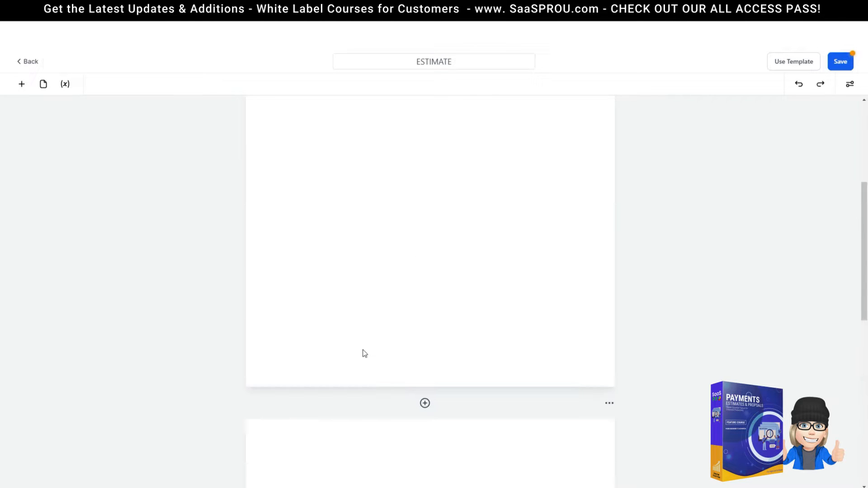
scroll(362, 350, down, 5)
scroll(363, 350, down, 5)
scroll(362, 349, up, 6)
scroll(533, 256, down, 3)
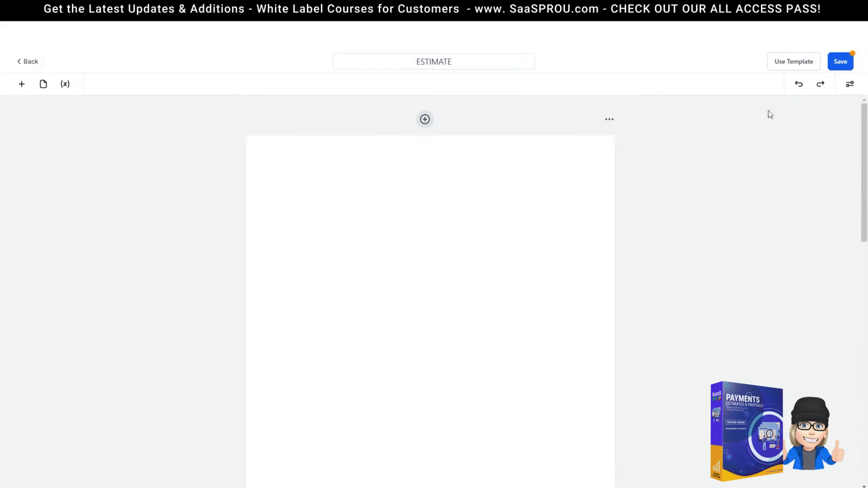
scroll(395, 286, down, 10)
scroll(387, 299, down, 3)
scroll(384, 299, up, 8)
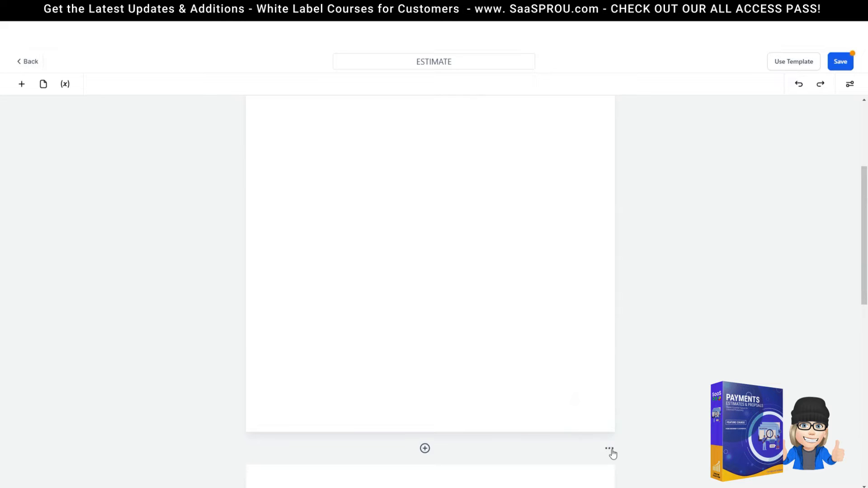
click(610, 450)
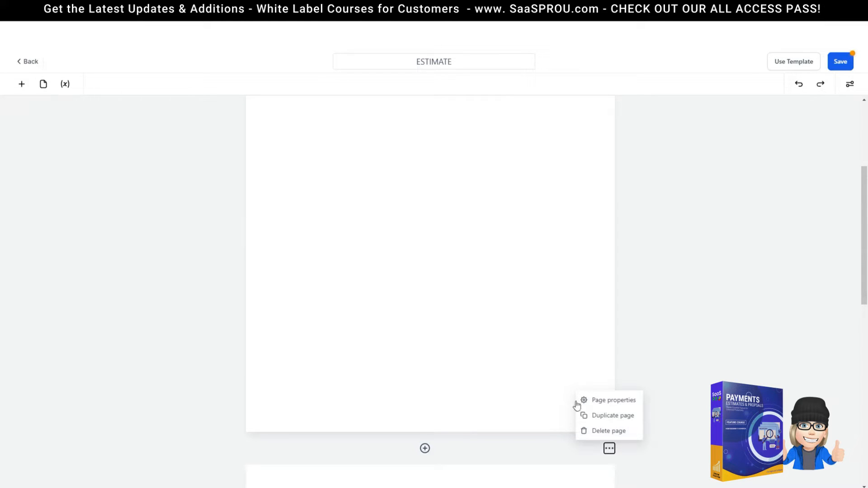
click(610, 432)
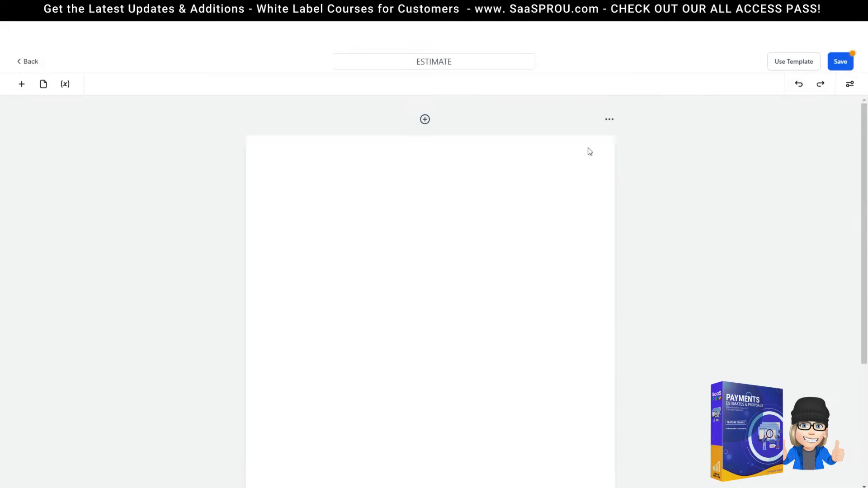
Open the page properties of the remaining page and select its background color value
click(610, 119)
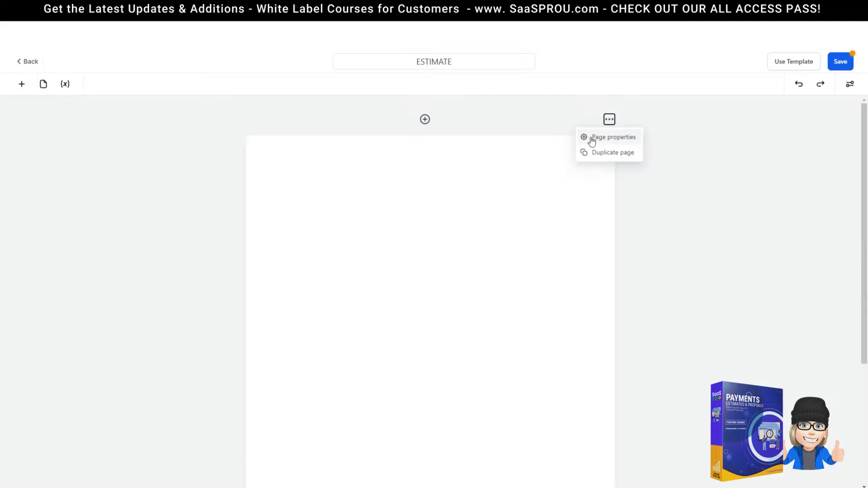
click(608, 138)
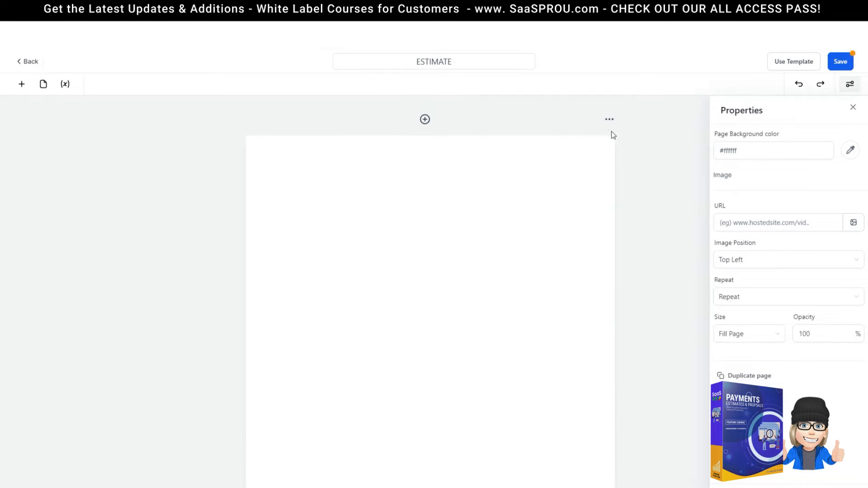
click(761, 153)
Try dark #2d3748 and yellow #FFEB3B as the page background color, and return it to white #ffffff
click(851, 150)
click(770, 213)
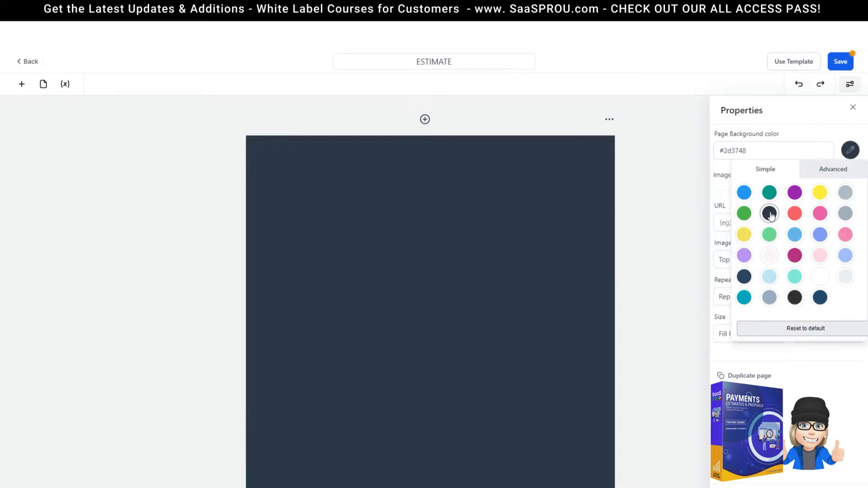
click(820, 192)
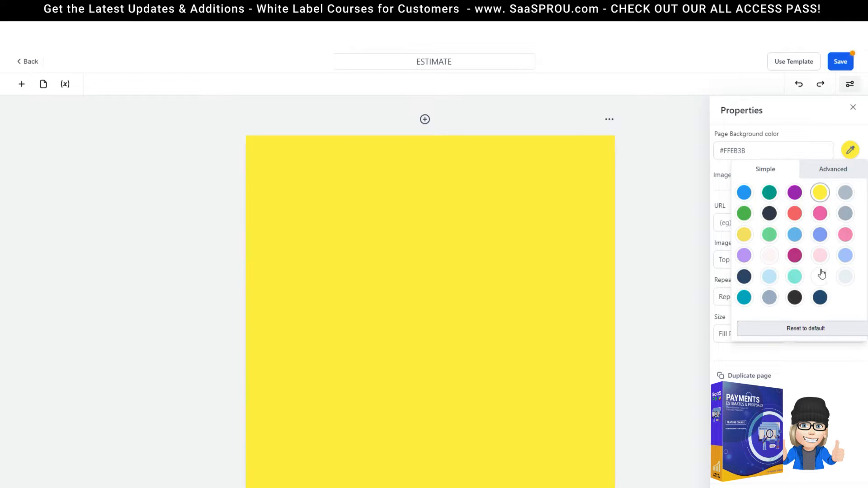
click(824, 283)
click(788, 131)
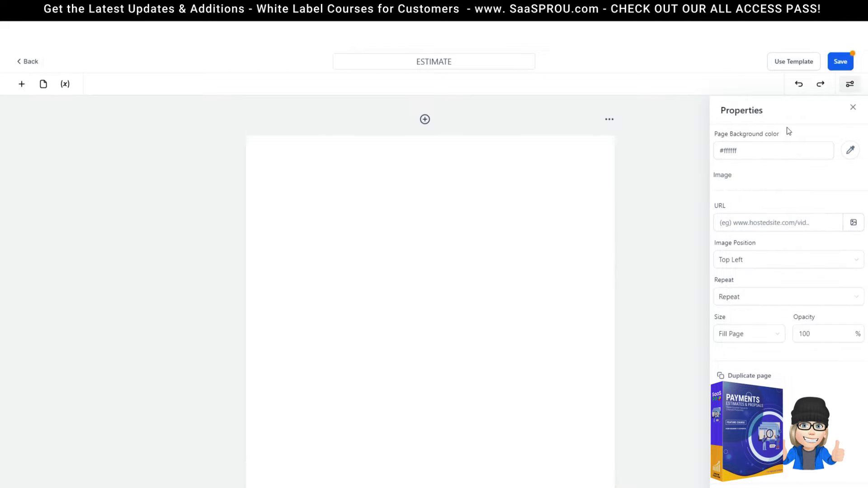
Choose the burger photo from the media library as the page's background image and check it across the page
click(822, 149)
click(730, 224)
click(852, 226)
click(850, 225)
click(230, 205)
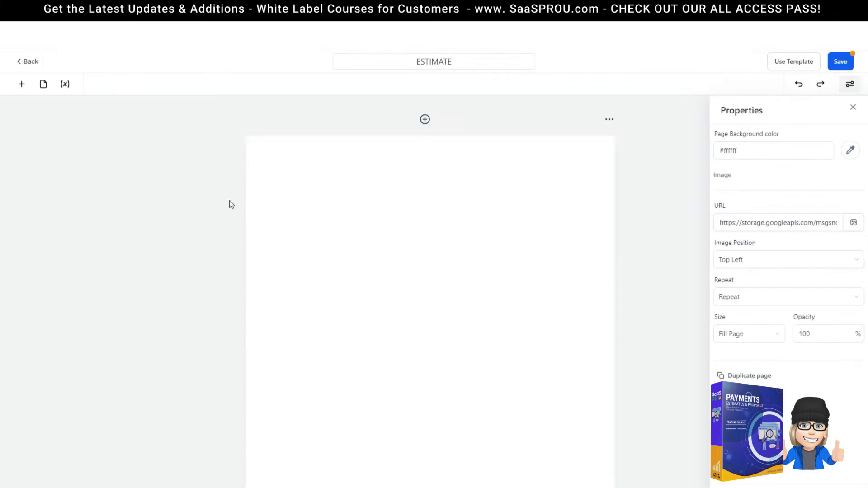
scroll(664, 263, down, 5)
scroll(663, 264, up, 8)
scroll(664, 263, down, 4)
scroll(661, 263, up, 3)
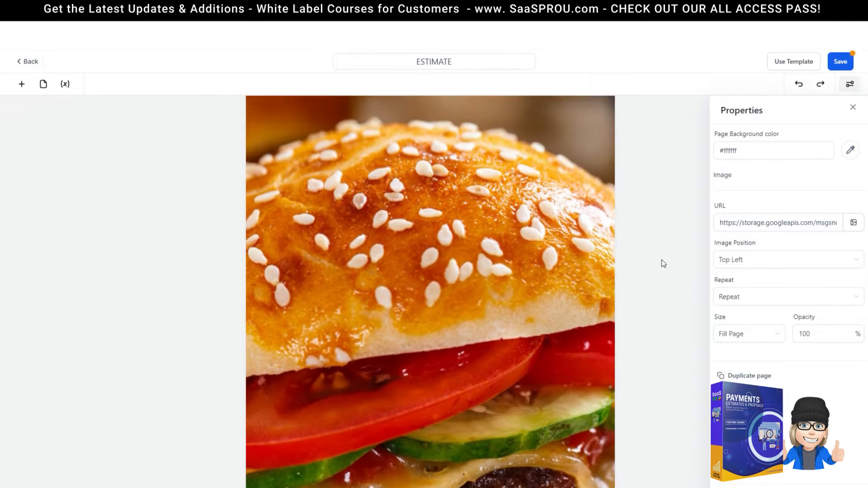
scroll(660, 267, down, 2)
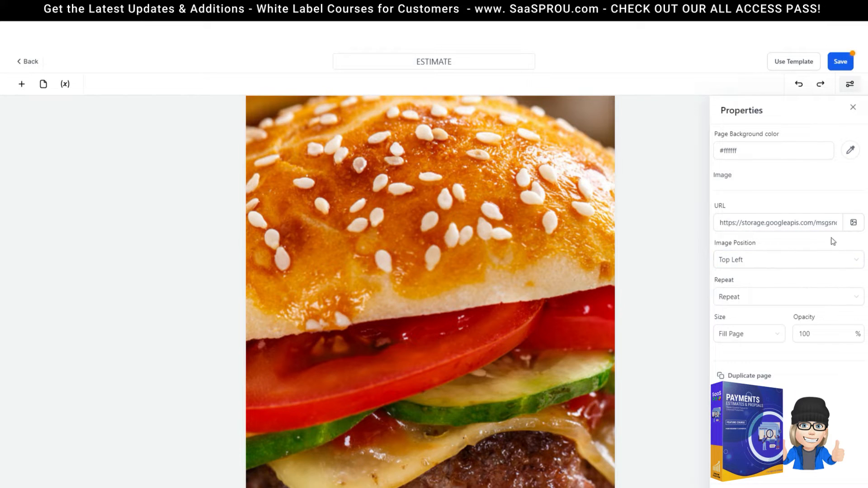
Remove the burger photo from the page background by clearing its image URL
triple_click(813, 221)
key(BackSpace)
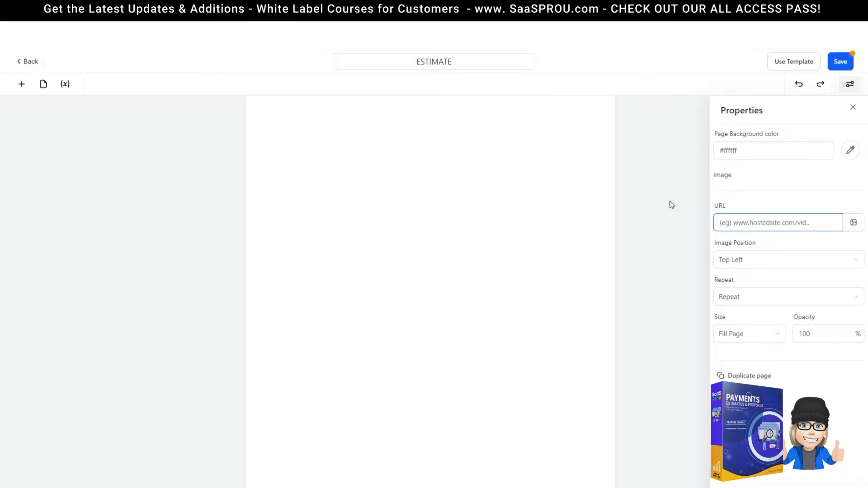
click(731, 261)
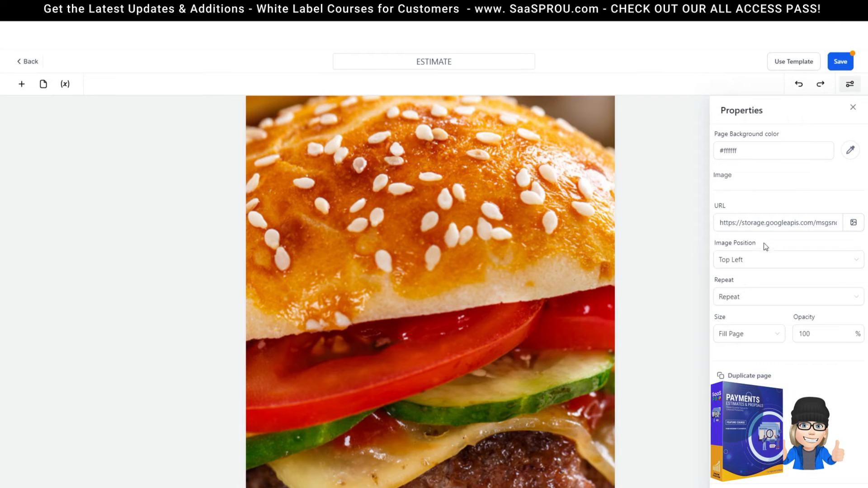
Set the image position to Top Center and use the LOGO HERE image as background with No Repeat and Fit-To-Size
click(731, 262)
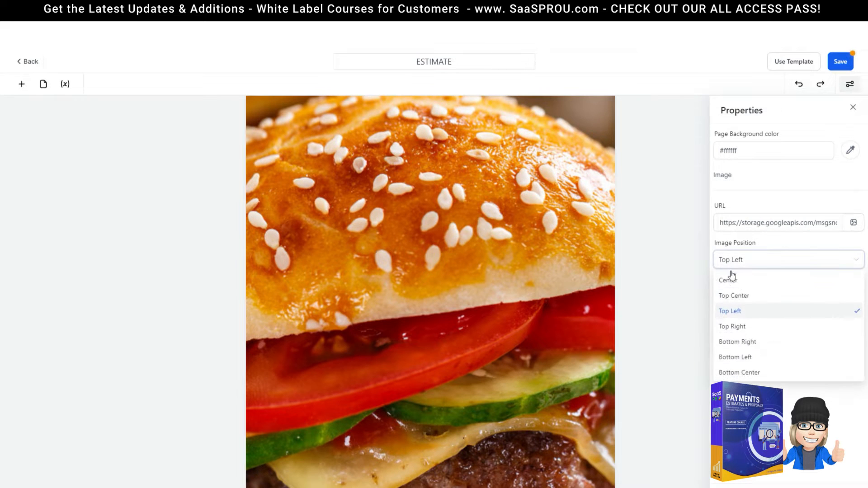
click(735, 297)
click(732, 296)
click(742, 351)
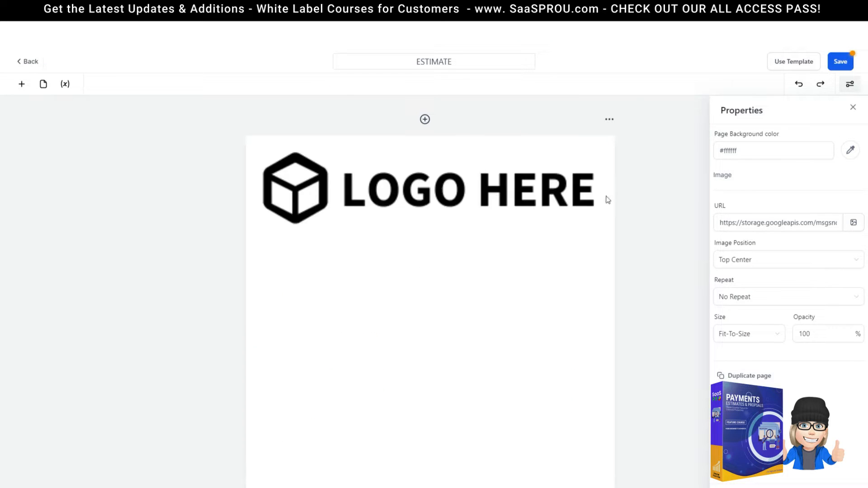
Set the logo background image to Repeat and its size to Auto
click(742, 299)
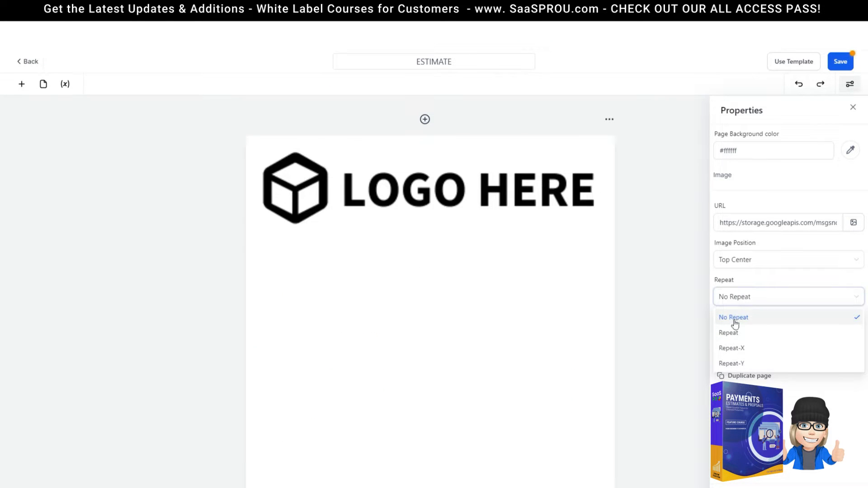
click(732, 334)
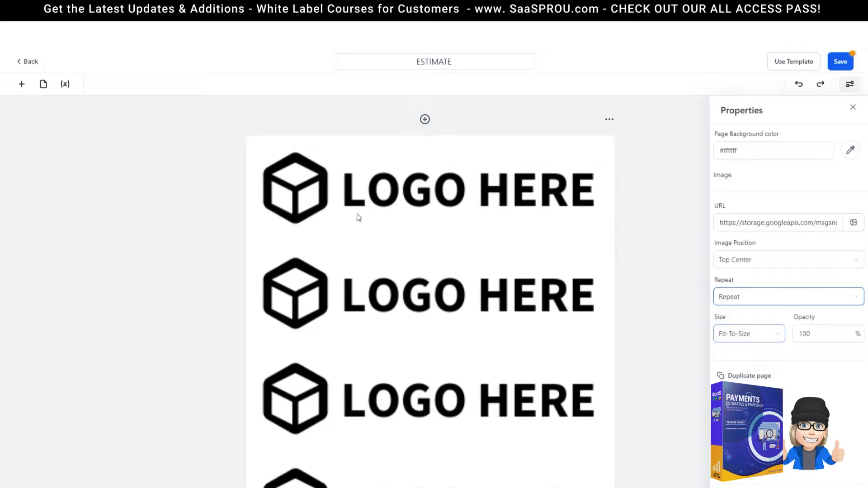
click(726, 333)
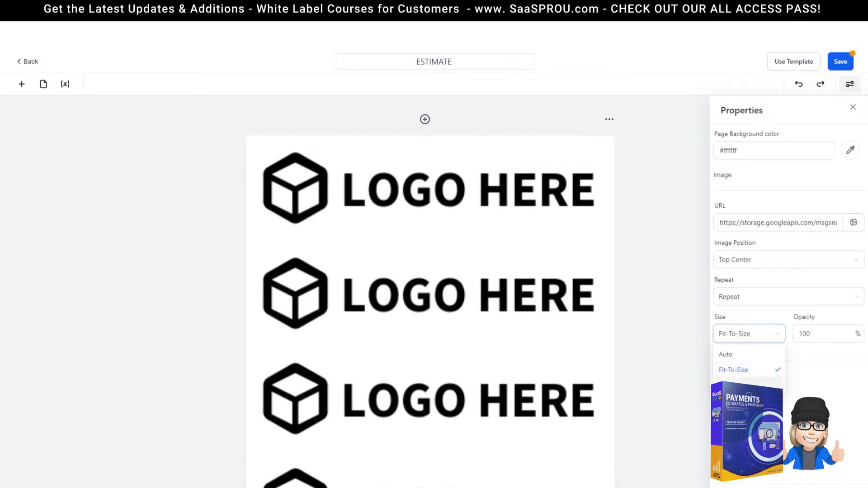
click(733, 385)
click(737, 337)
click(738, 355)
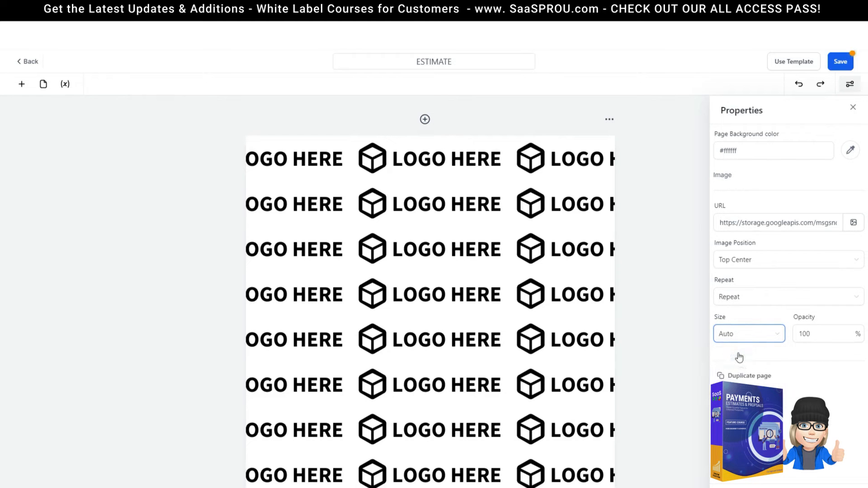
Lower the opacity of the repeated logo background to 10%
click(825, 335)
double_click(822, 335)
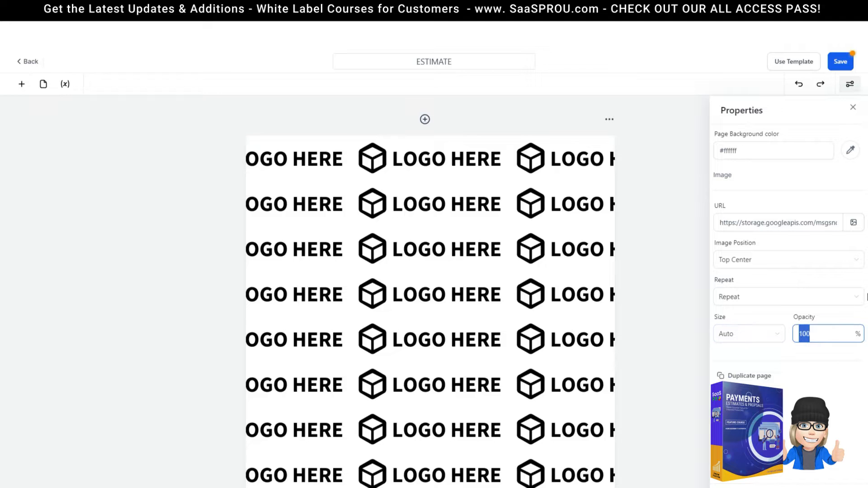
text(5)
key(BackSpace)
drag(821, 334, 745, 319)
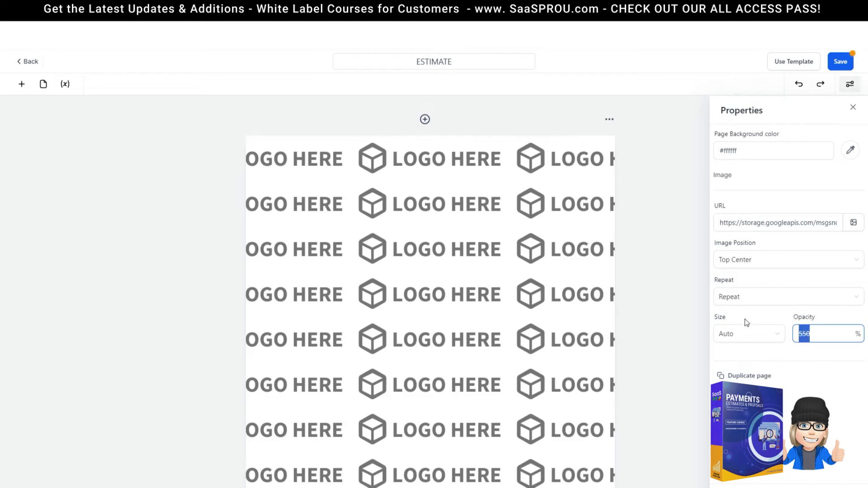
text(10)
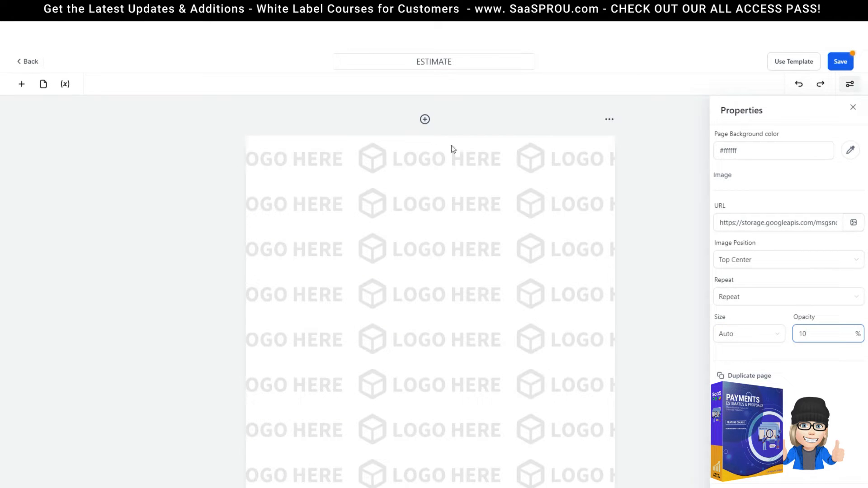
Compare the No Repeat, Repeat-Y and Repeat-X options on the logo background image
click(741, 297)
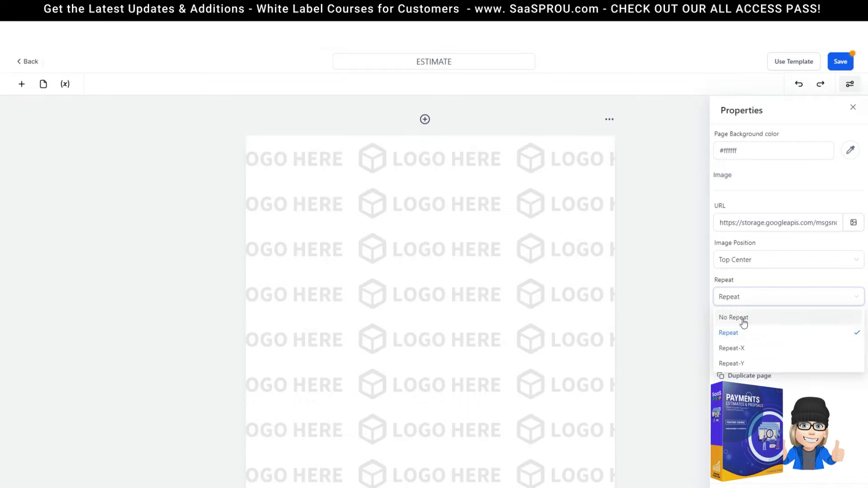
click(744, 323)
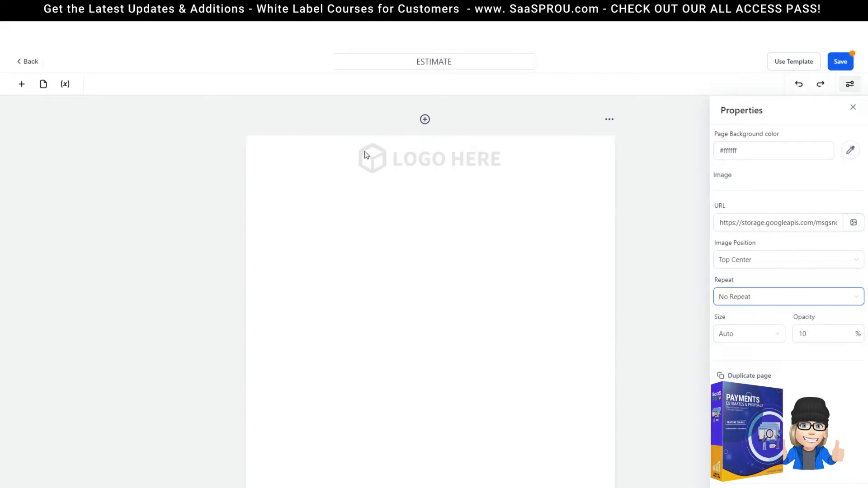
scroll(468, 238, down, 5)
scroll(462, 289, up, 5)
click(757, 302)
click(733, 361)
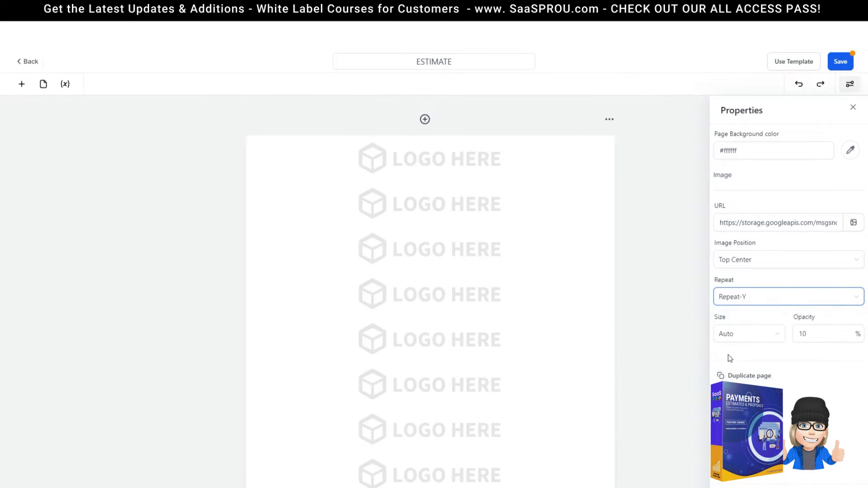
scroll(403, 294, down, 5)
scroll(403, 300, up, 5)
click(738, 302)
click(735, 347)
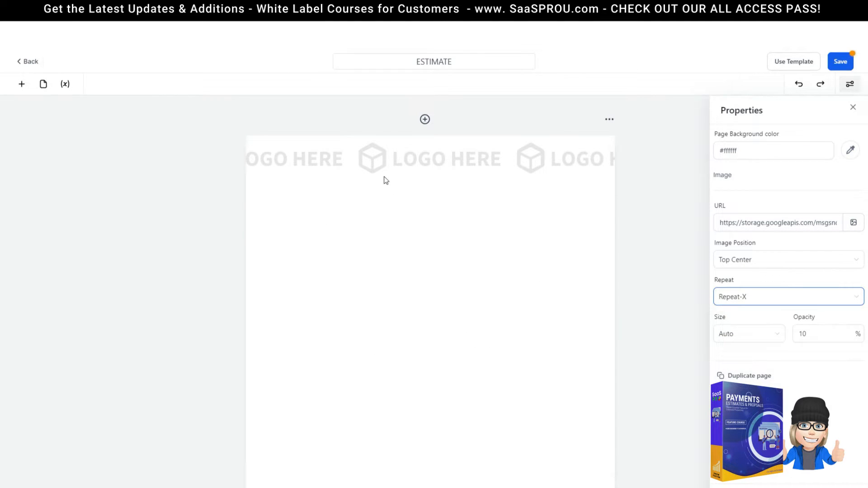
Replace the logo background with the burger photo from the media library and set it to No Repeat
click(853, 223)
click(211, 212)
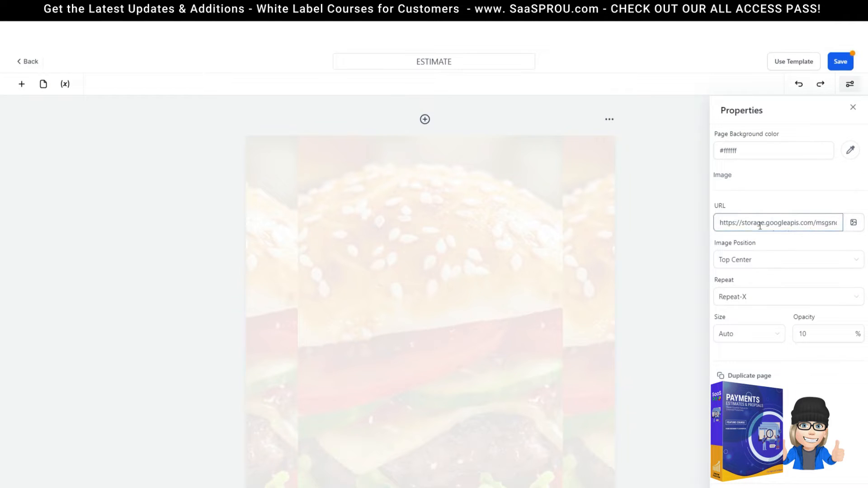
click(753, 299)
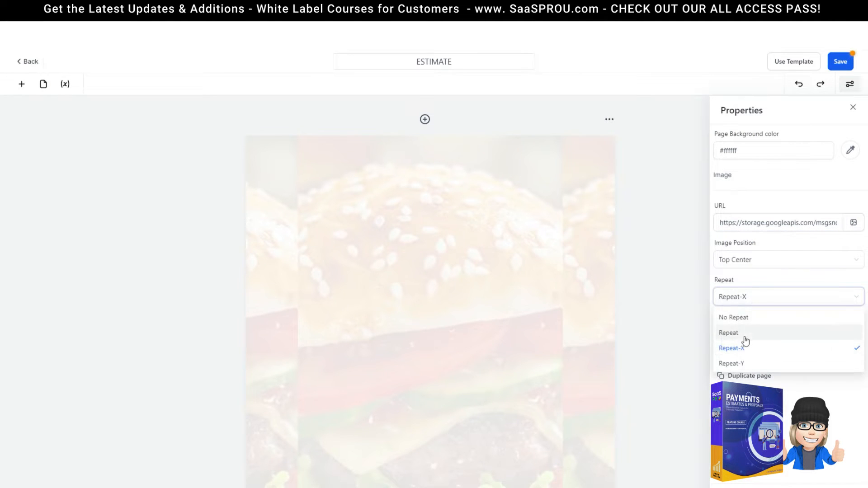
click(739, 319)
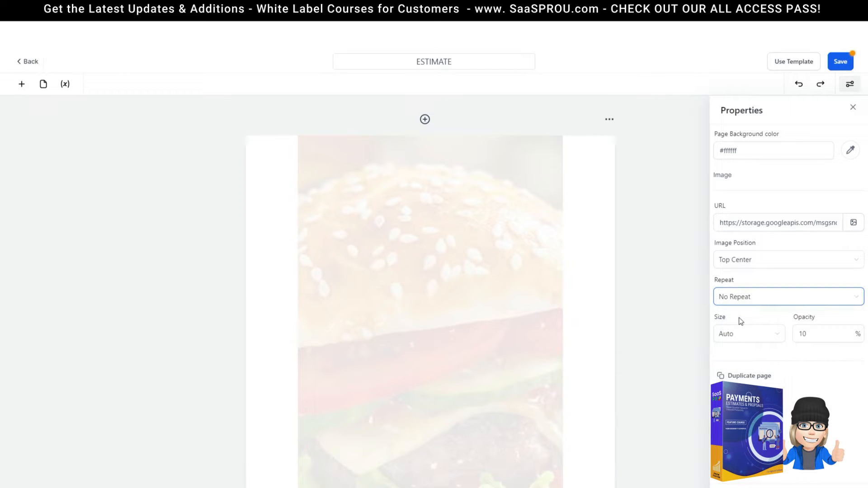
Set the burger background image's size to Fill Page and its opacity to 25%
click(742, 338)
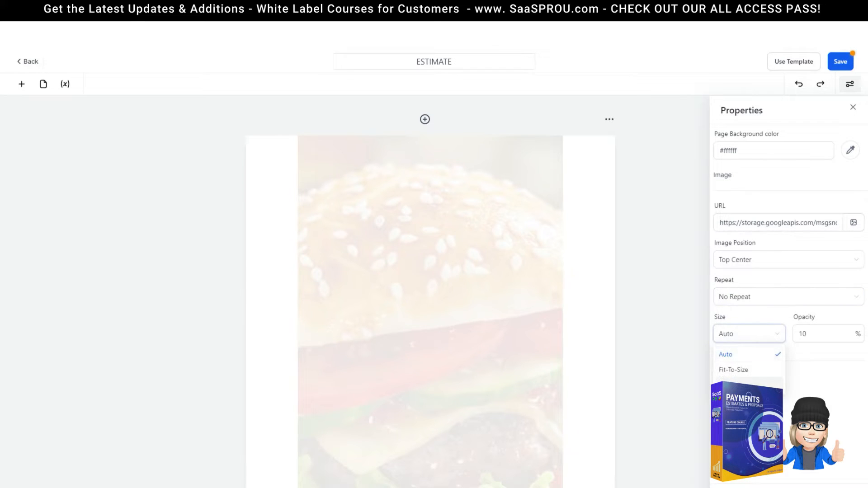
click(733, 385)
key(Tab)
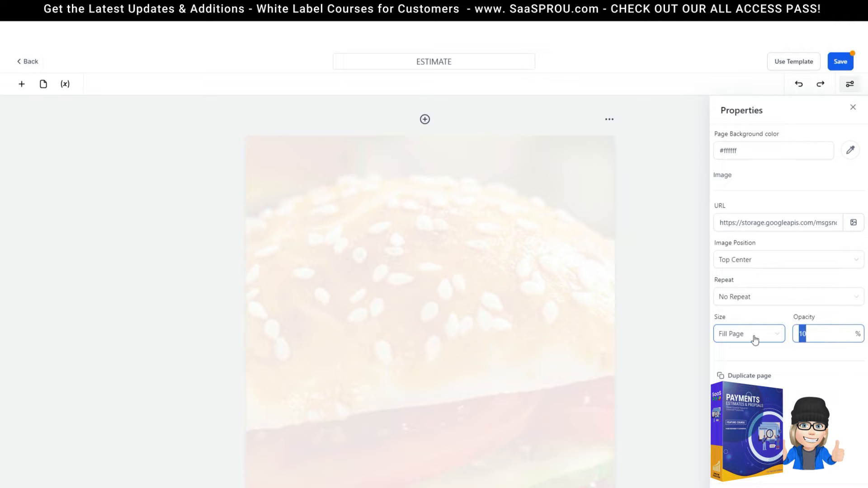
text(25)
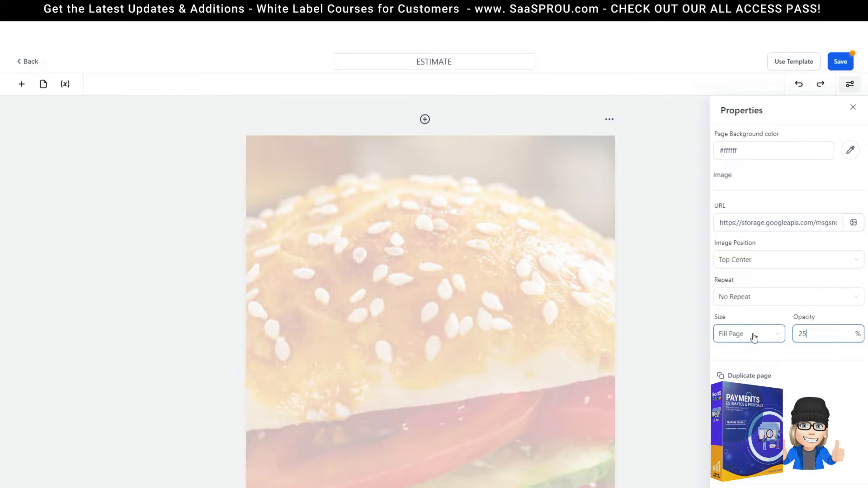
Remove the burger background image from the page and set the background opacity to 100%
scroll(384, 233, down, 3)
scroll(544, 335, up, 3)
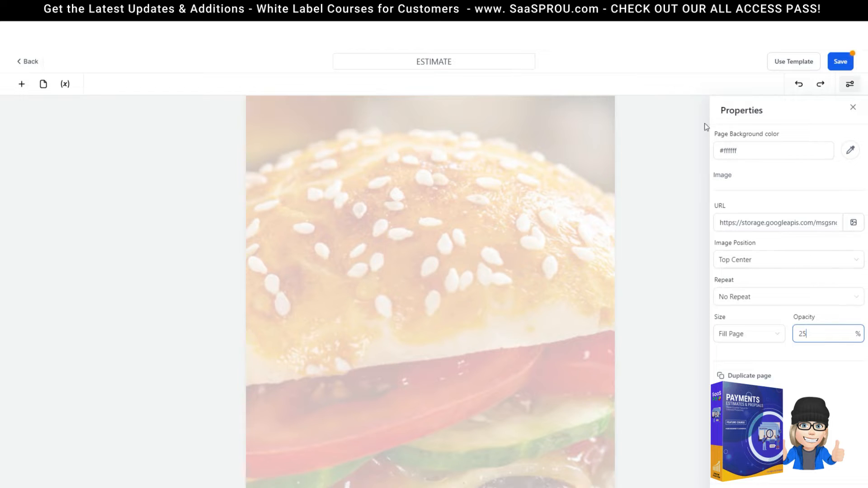
scroll(525, 266, up, 1)
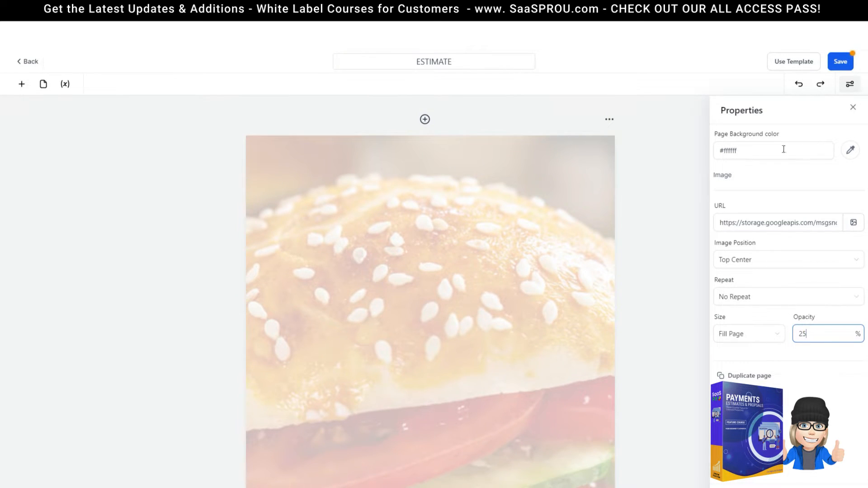
click(808, 226)
triple_click(781, 229)
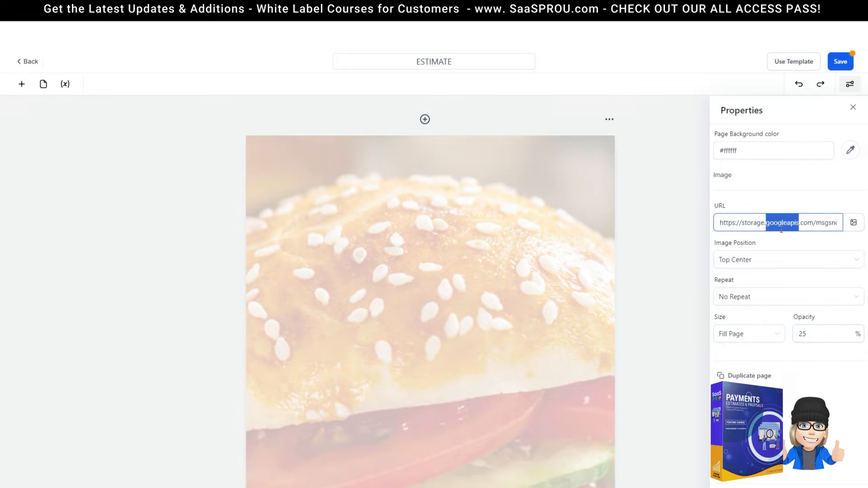
key(BackSpace)
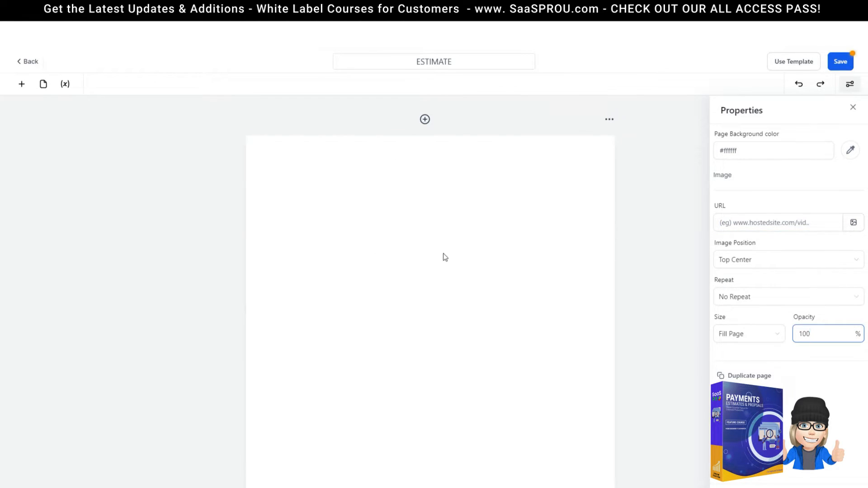
Save the ESTIMATE template and dismiss the save notification
click(444, 254)
click(842, 63)
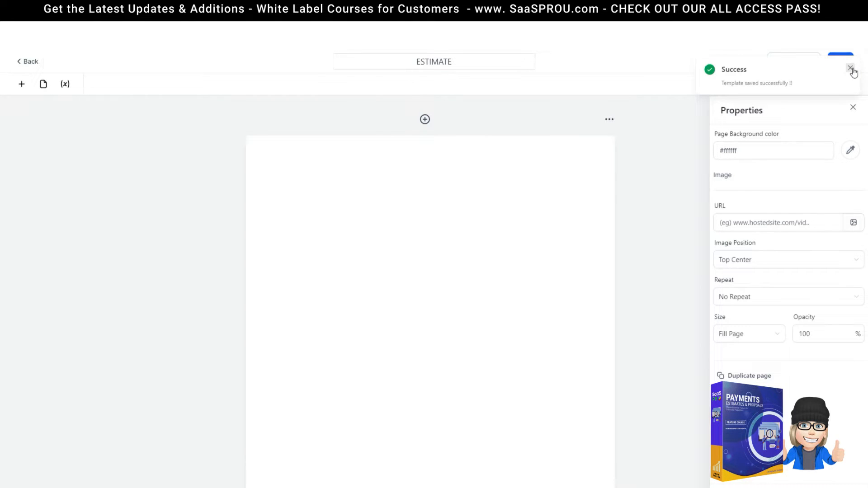
click(850, 69)
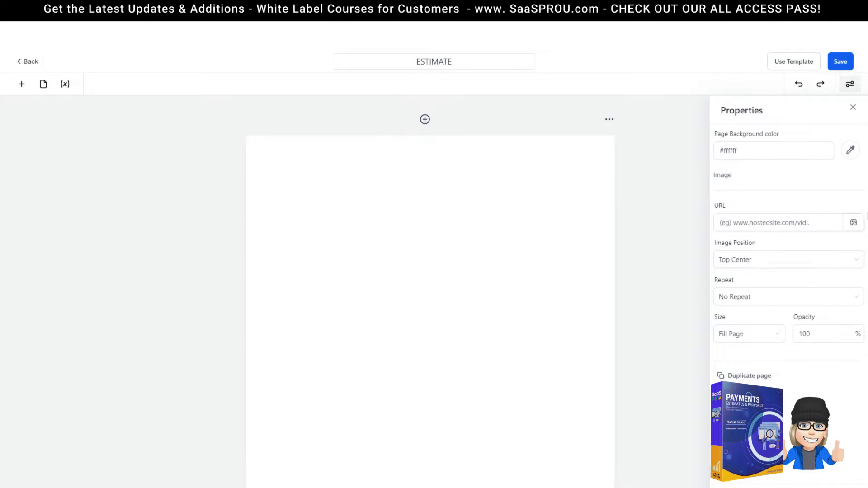
Examine the blank page's properties and its page options
click(849, 85)
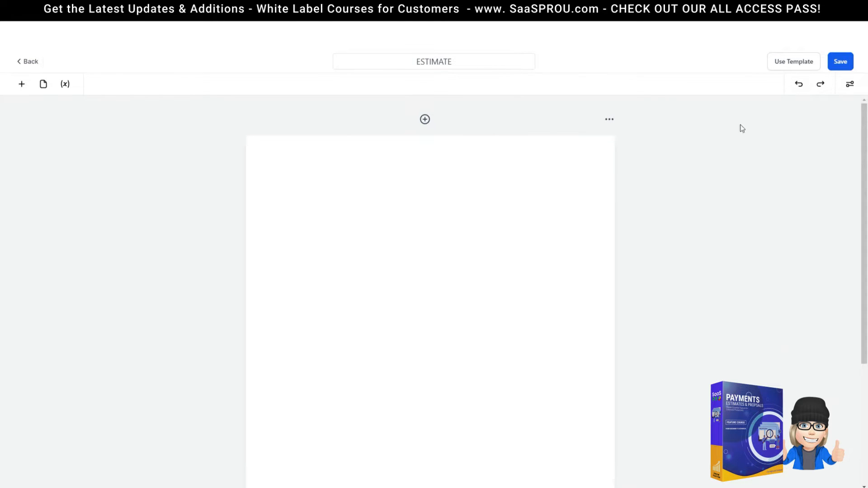
click(851, 86)
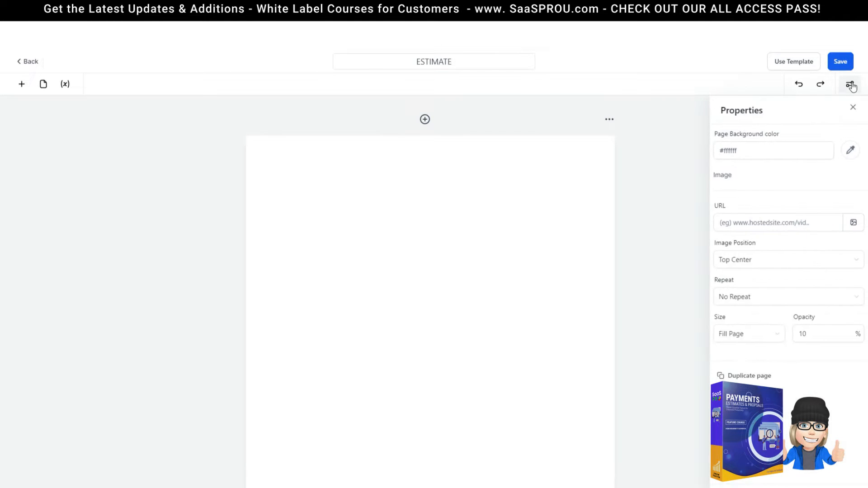
click(610, 119)
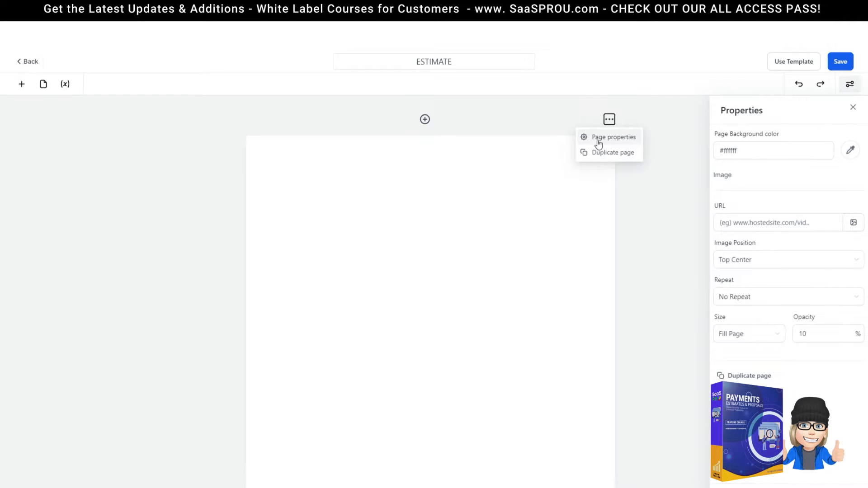
click(508, 220)
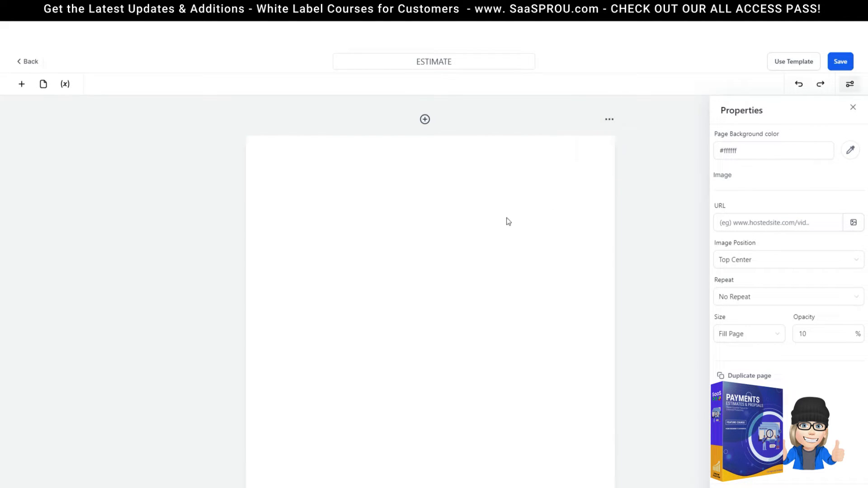
click(612, 120)
click(545, 208)
click(850, 85)
click(849, 86)
scroll(500, 295, down, 2)
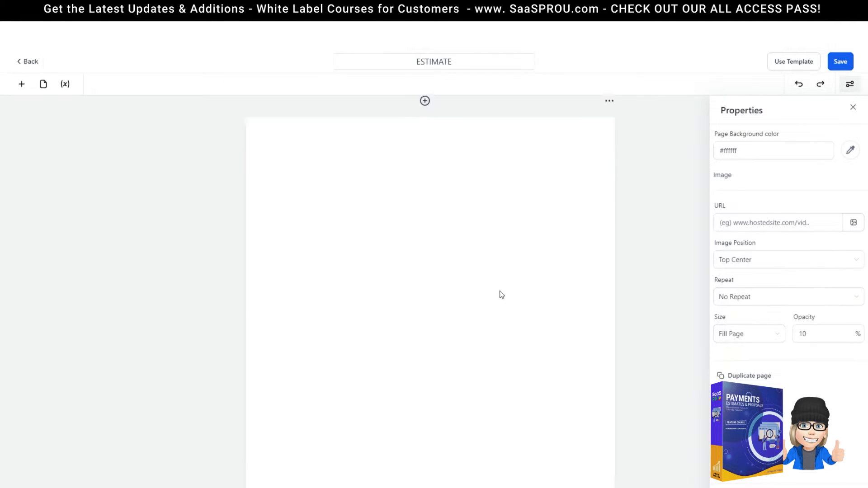
scroll(490, 292, up, 2)
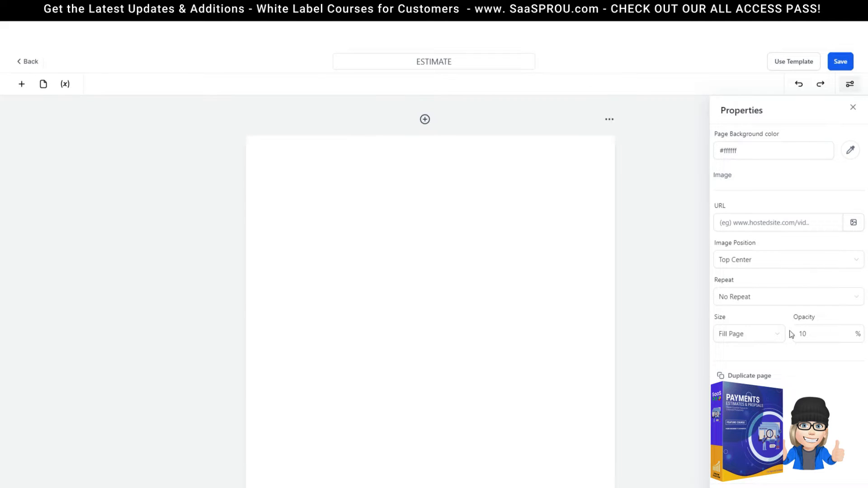
Duplicate the blank page and close its properties to view both pages
scroll(520, 321, down, 4)
scroll(504, 306, down, 15)
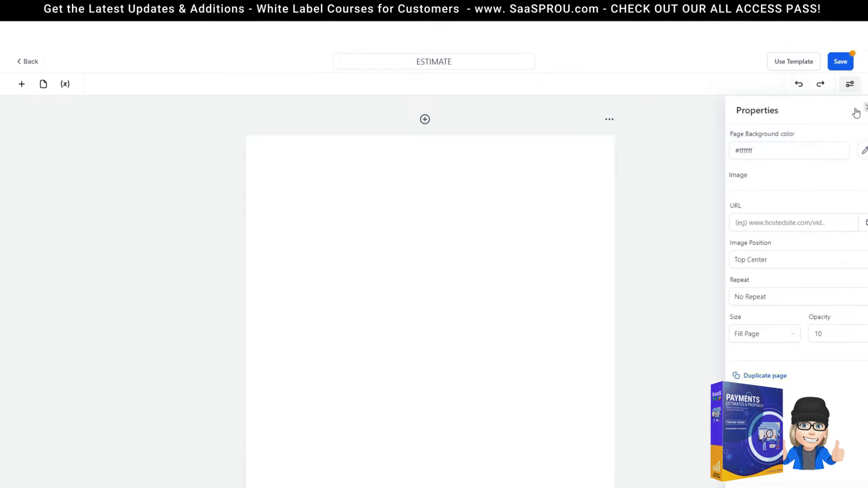
click(853, 108)
scroll(436, 347, down, 7)
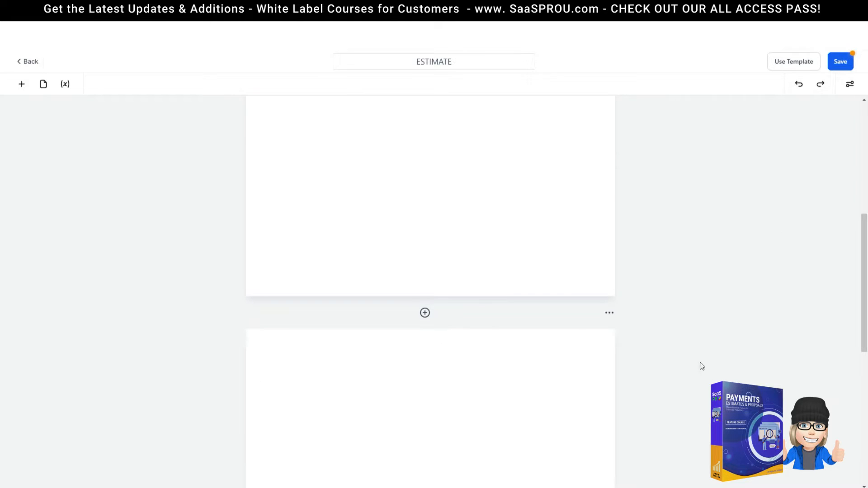
Delete the duplicated second page and return to the first page
scroll(606, 360, up, 1)
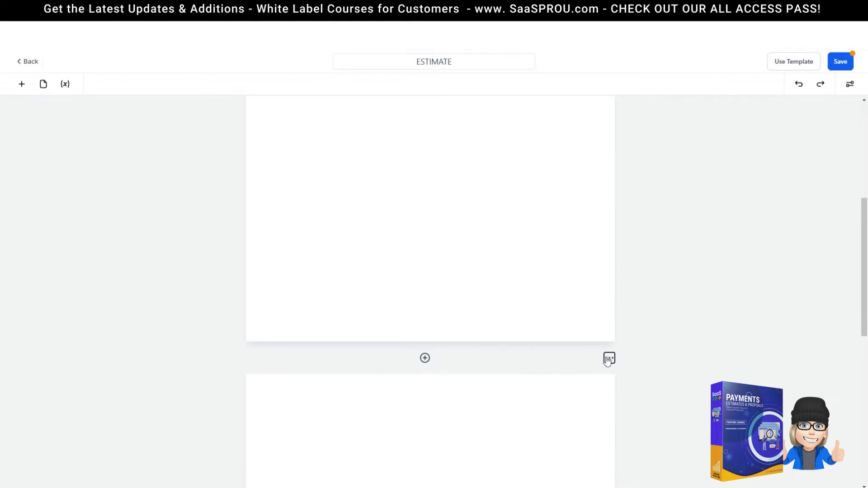
click(607, 360)
click(609, 407)
scroll(441, 249, up, 4)
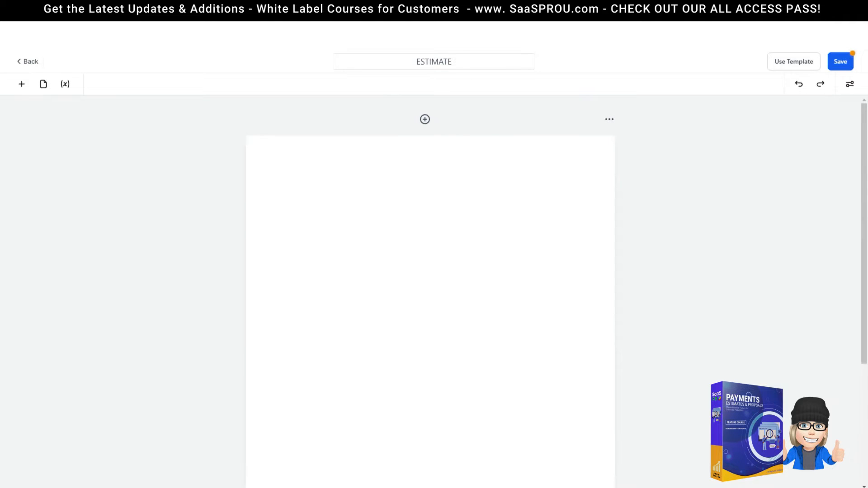
Add an image element to the top of the blank page
click(21, 85)
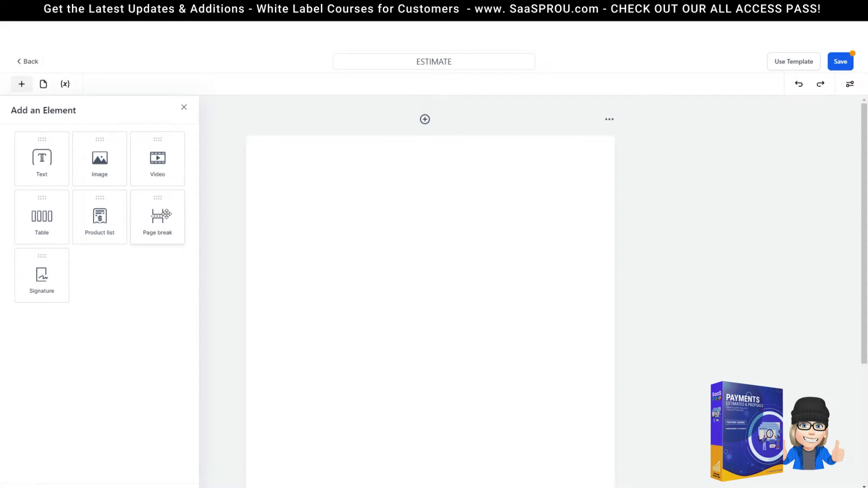
scroll(355, 268, down, 3)
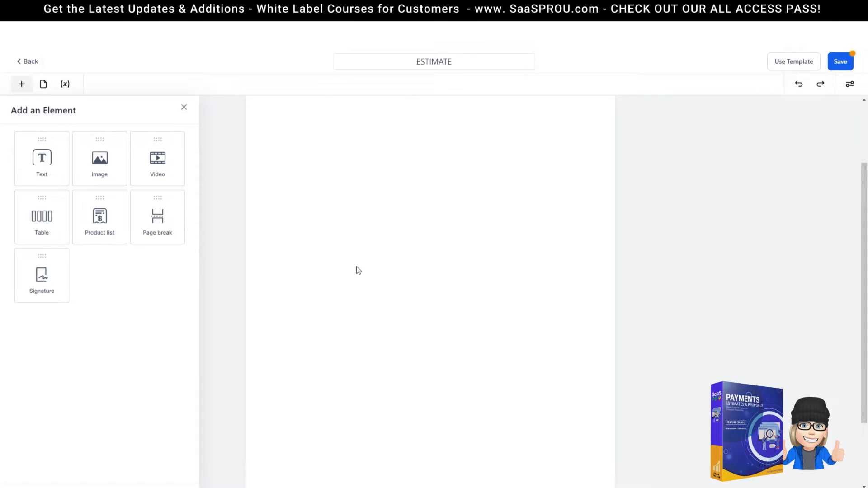
scroll(359, 270, up, 1)
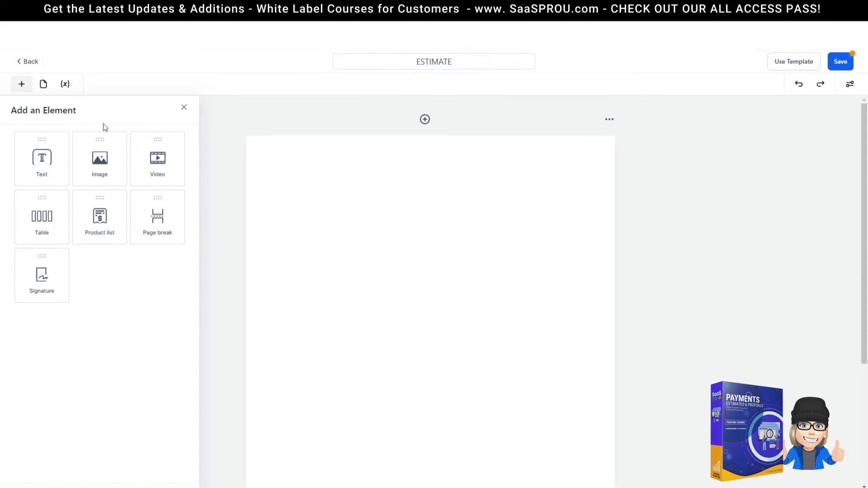
drag(99, 161, 492, 221)
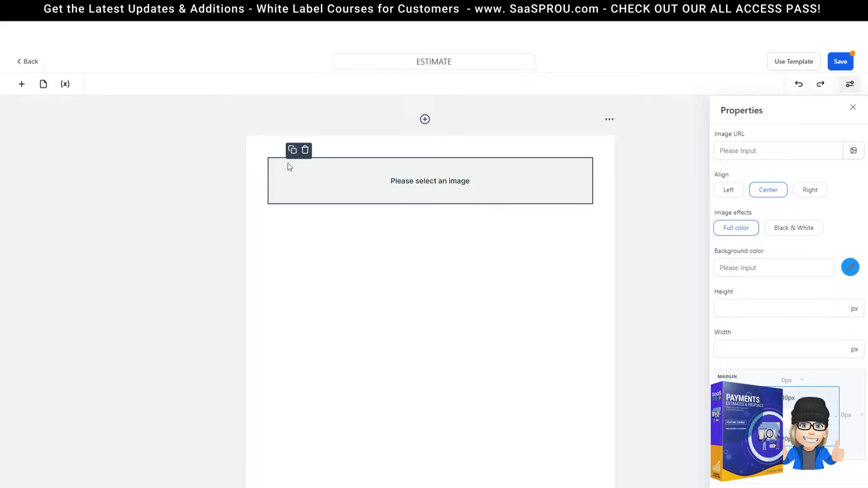
Fill the image element with the black DEMO LOGO file from the media library
click(846, 89)
click(850, 88)
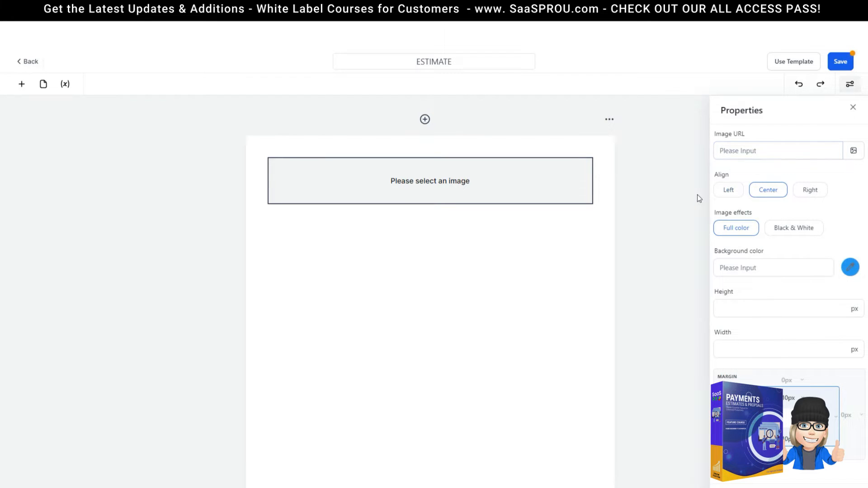
click(853, 151)
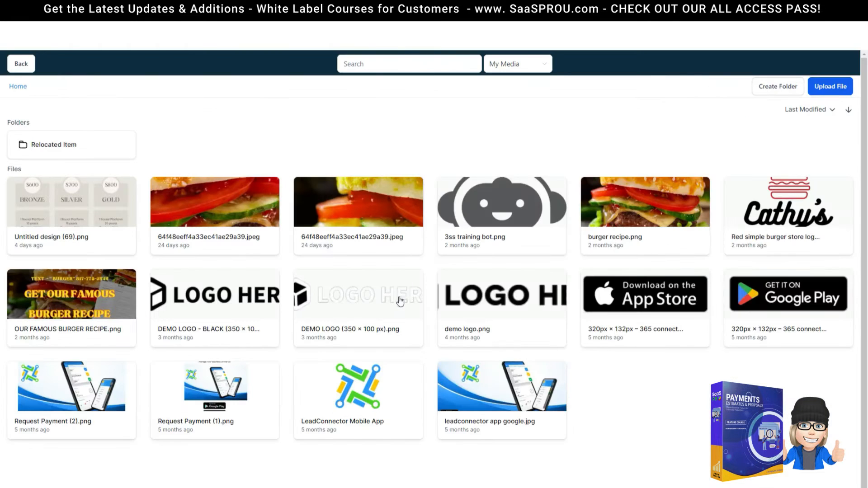
click(212, 297)
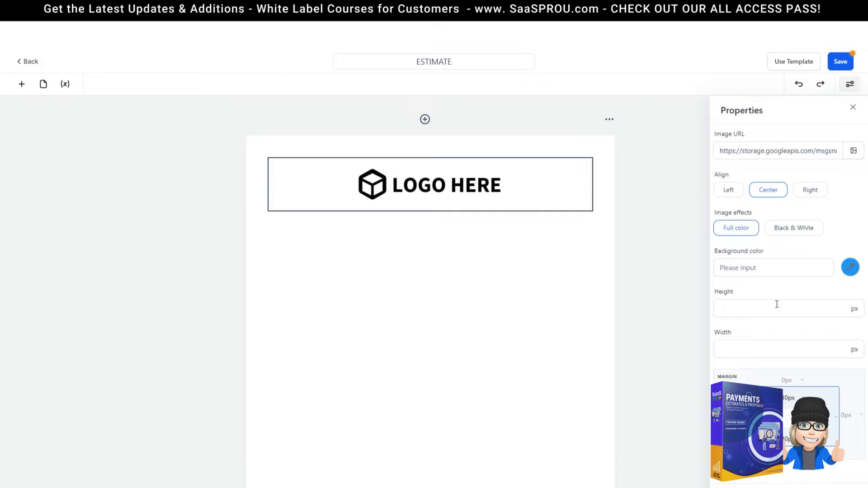
Try teal and blue #2196F3 behind the logo image, and set its background color to white #ffffff
click(764, 267)
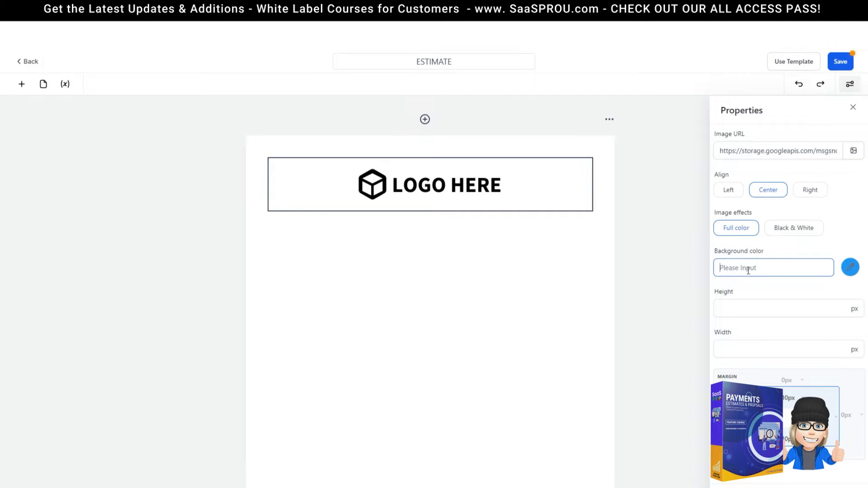
click(845, 272)
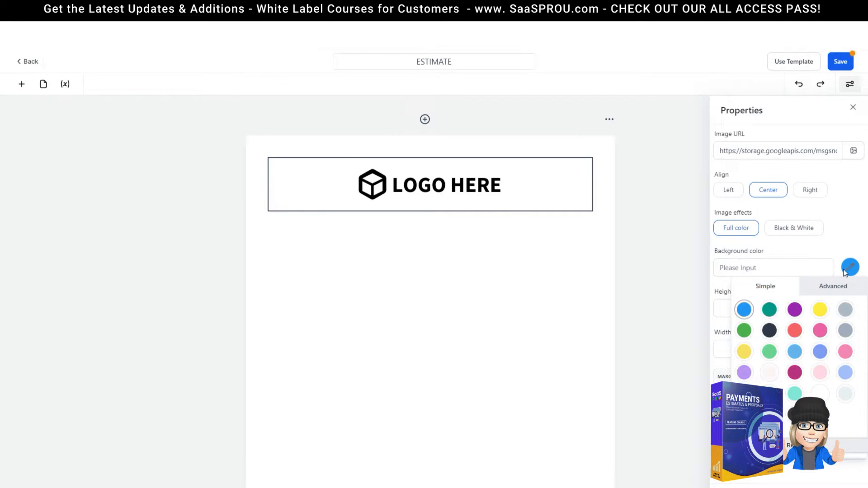
click(769, 310)
click(743, 311)
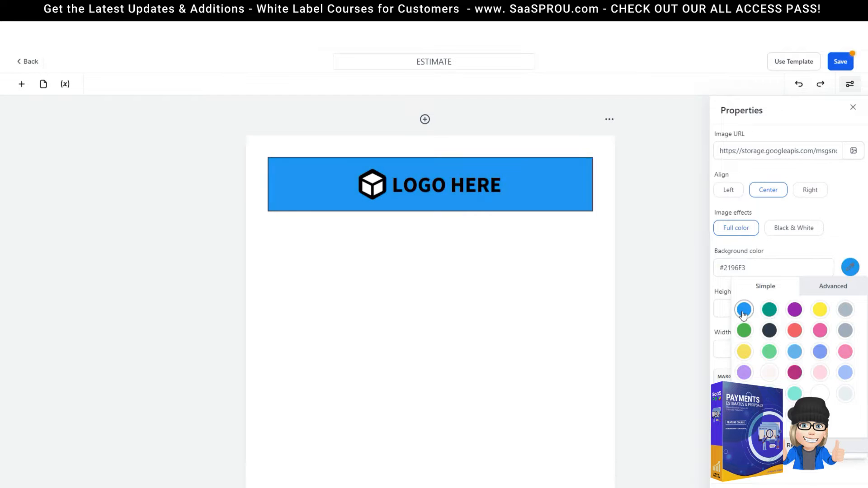
click(819, 393)
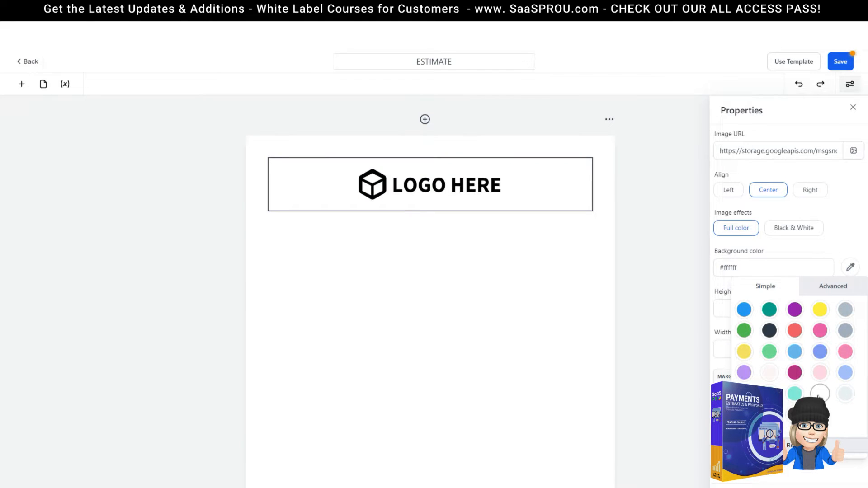
click(735, 310)
click(320, 196)
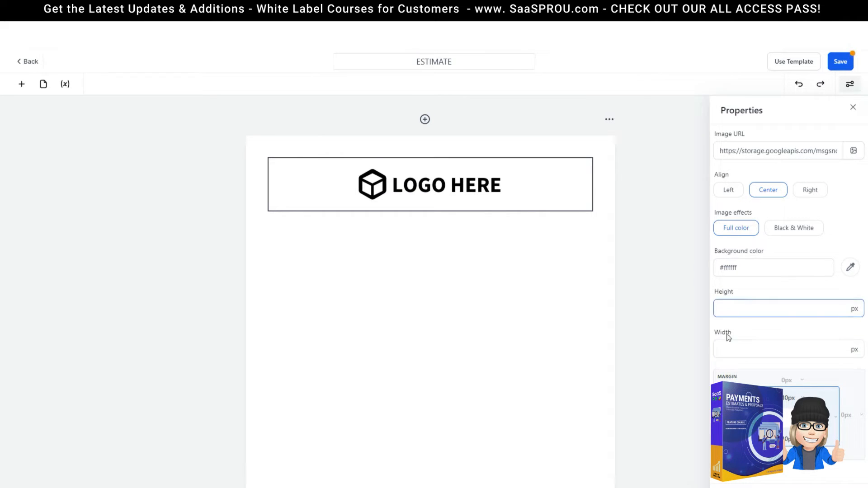
Try logo heights of 50 and 250 px, set the height to 100 px and close the properties
click(754, 309)
text(50)
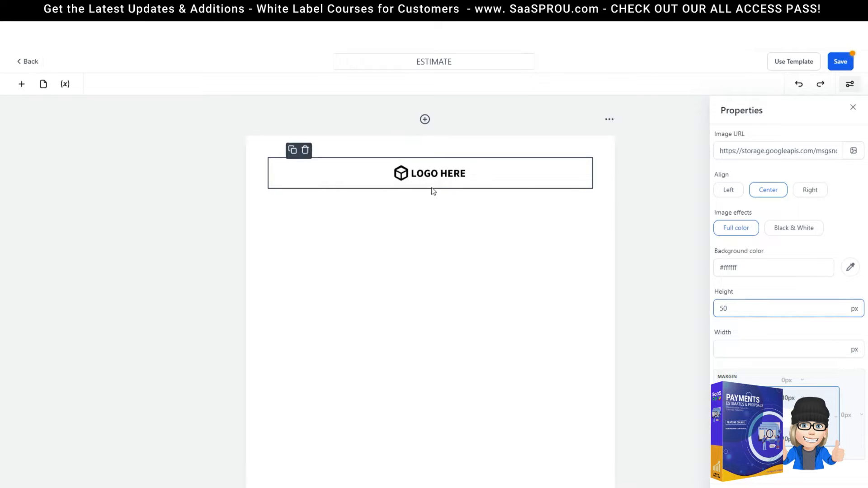
drag(751, 315, 679, 307)
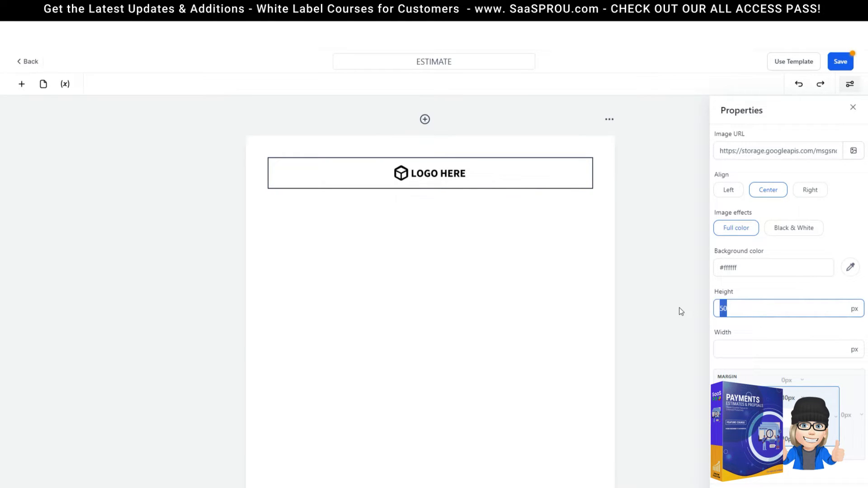
text(250)
drag(741, 309, 697, 307)
text(50)
key(BackSpace)
key(BackSpace)
text(100)
click(696, 308)
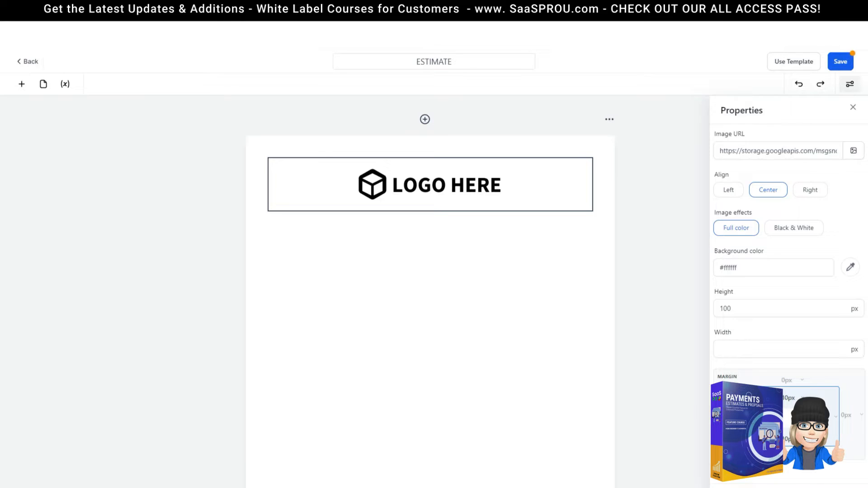
click(853, 107)
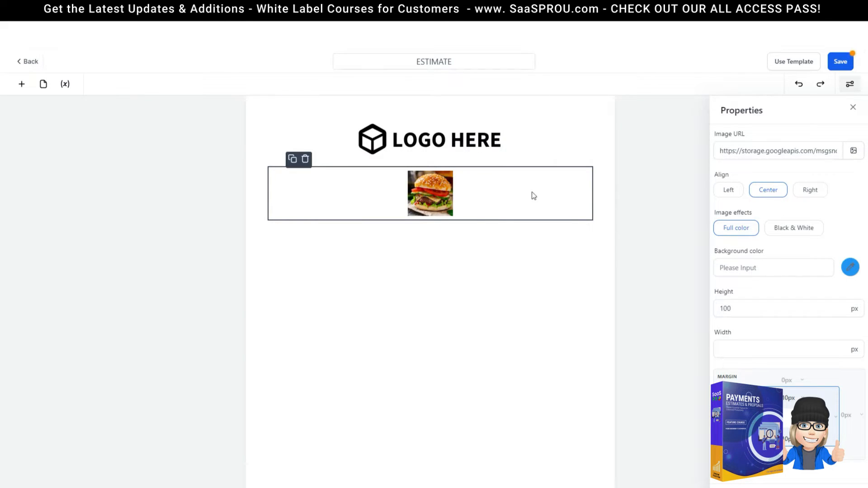
Undo the last height change on the burger image below the logo and redo it
click(853, 107)
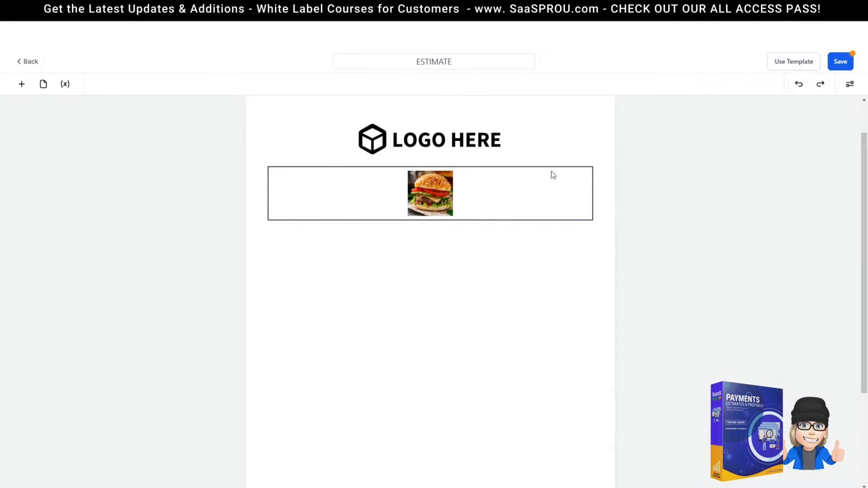
click(800, 85)
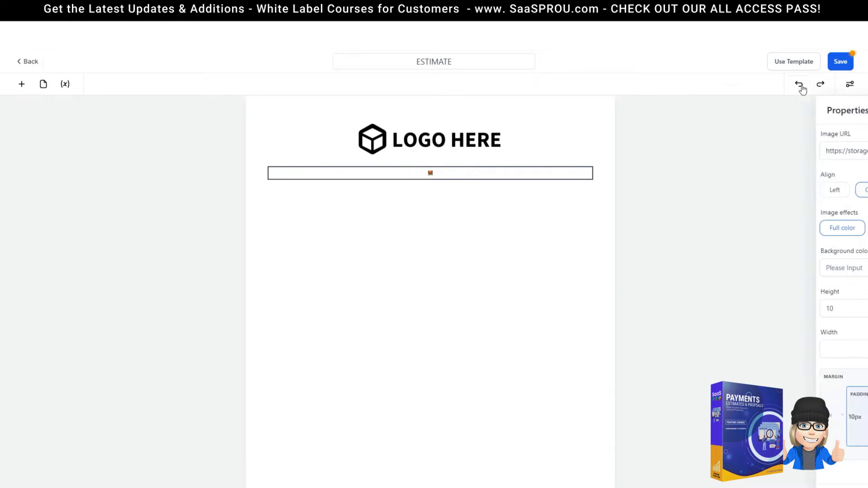
click(821, 85)
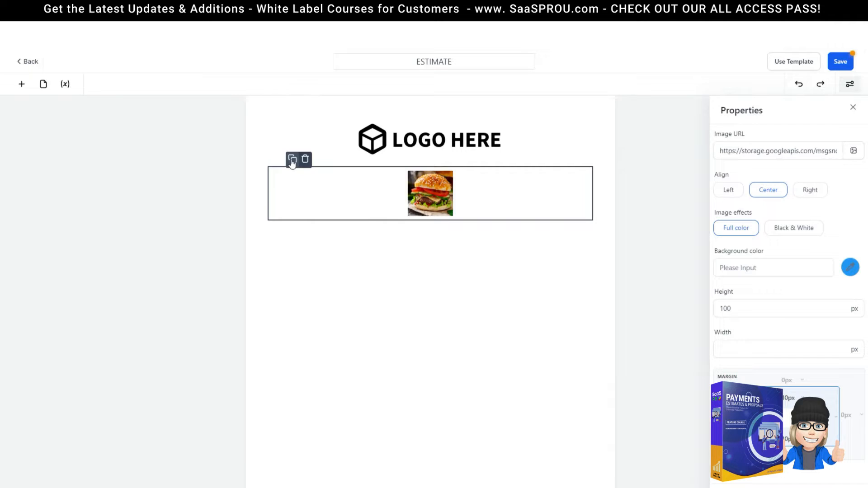
Duplicate the burger image below the logo and delete both the copy and the original
click(292, 159)
click(305, 158)
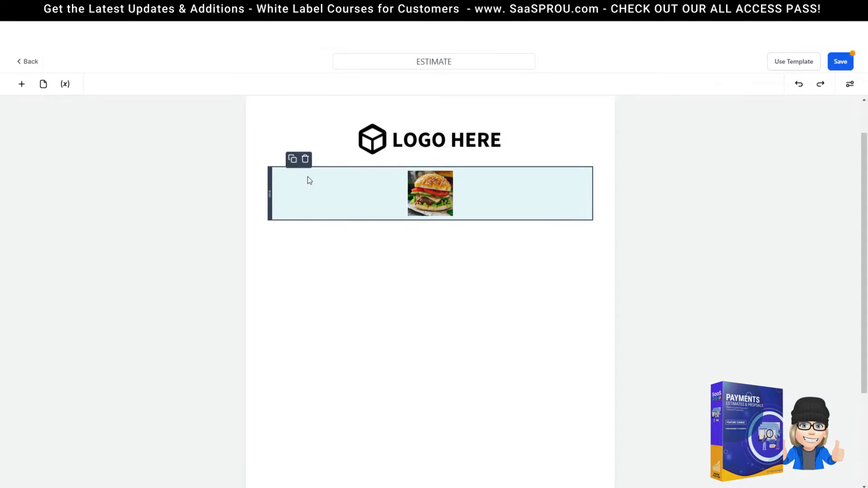
click(306, 158)
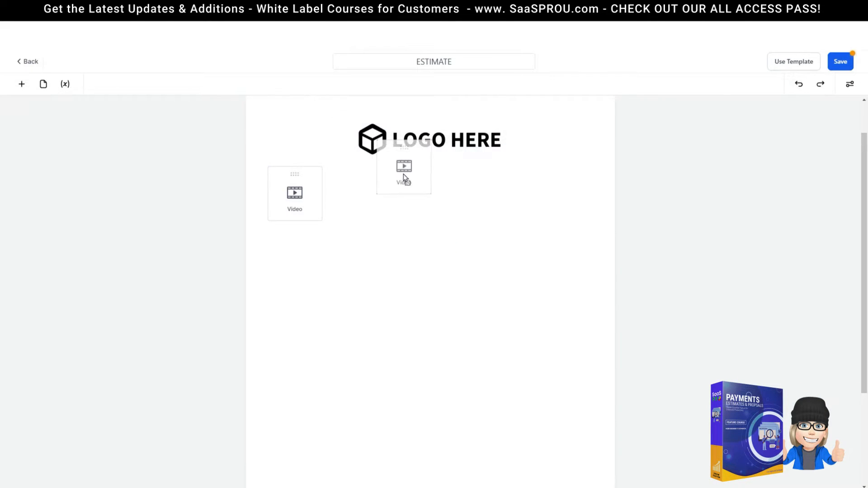
Place a video element below the logo, check its video URL setting, and delete the element
drag(404, 175, 403, 173)
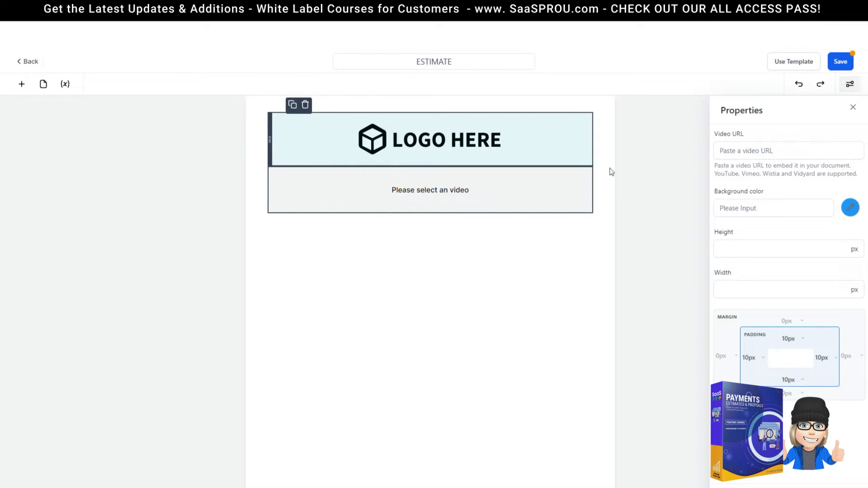
click(750, 153)
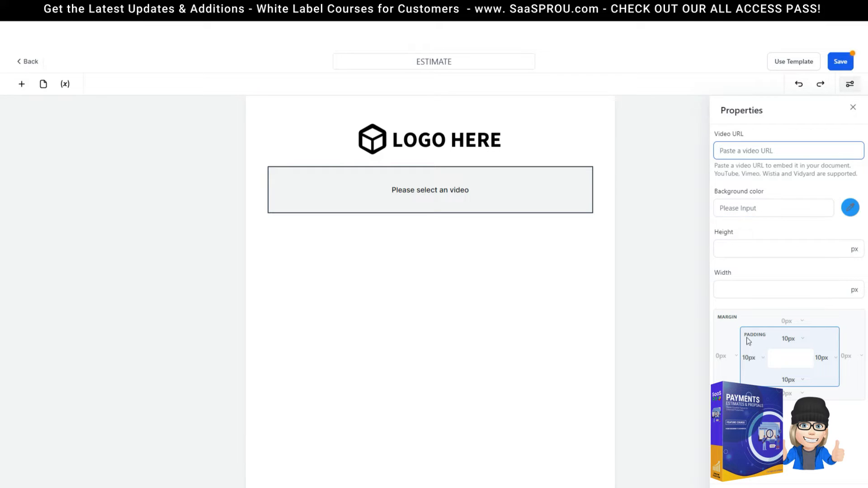
click(375, 203)
mouse_move(318, 172)
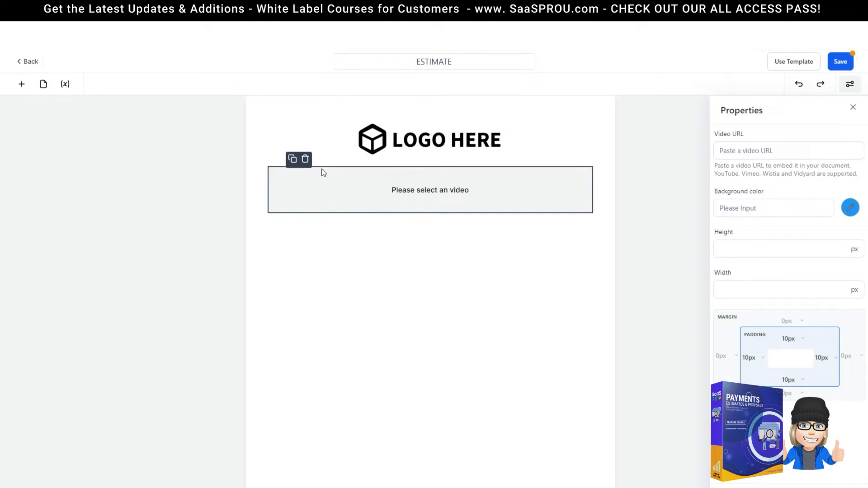
click(308, 165)
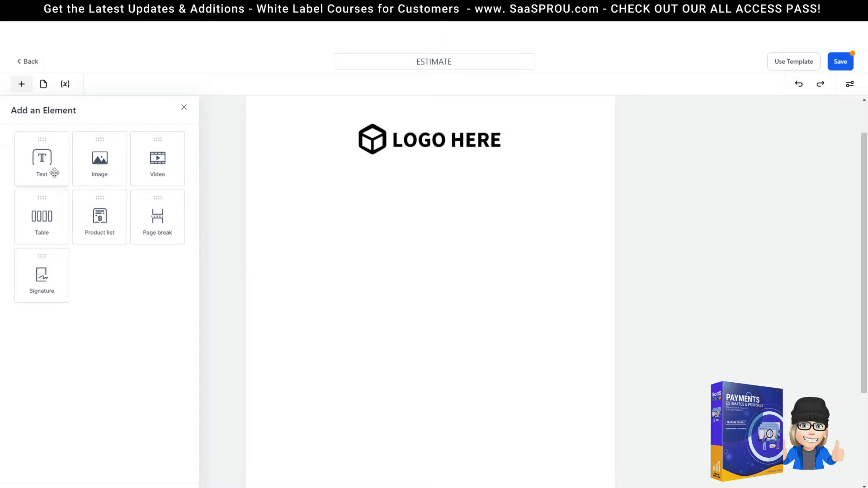
Place a text element below the logo and look through the font size and paragraph style options for its body text
drag(45, 171, 385, 191)
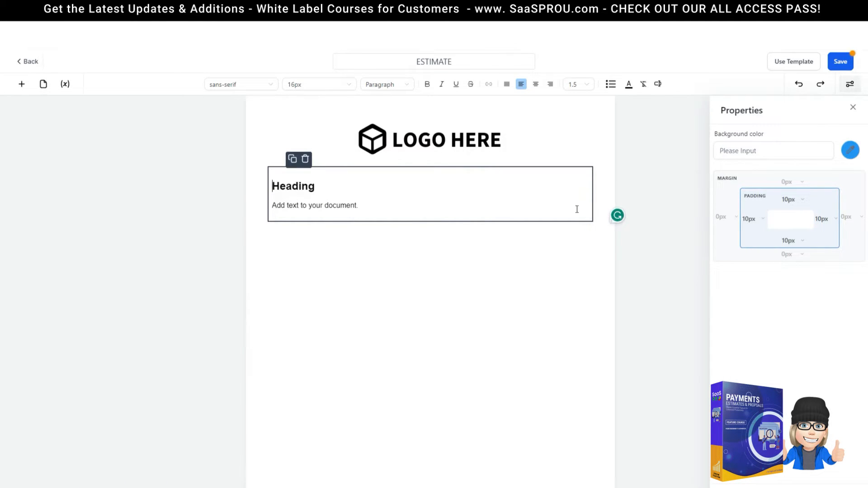
click(309, 205)
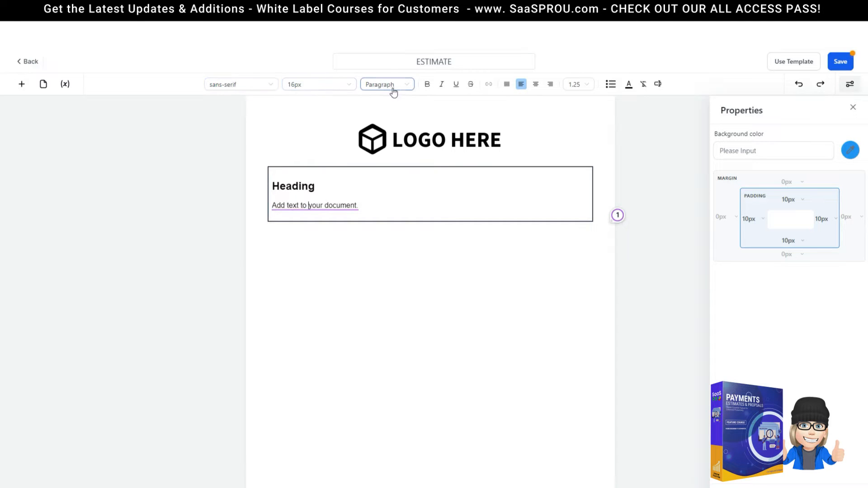
click(309, 206)
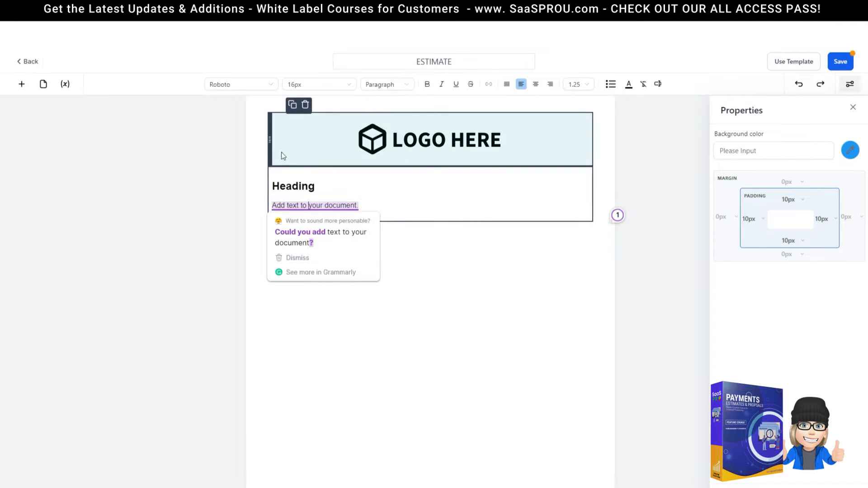
click(325, 86)
click(382, 84)
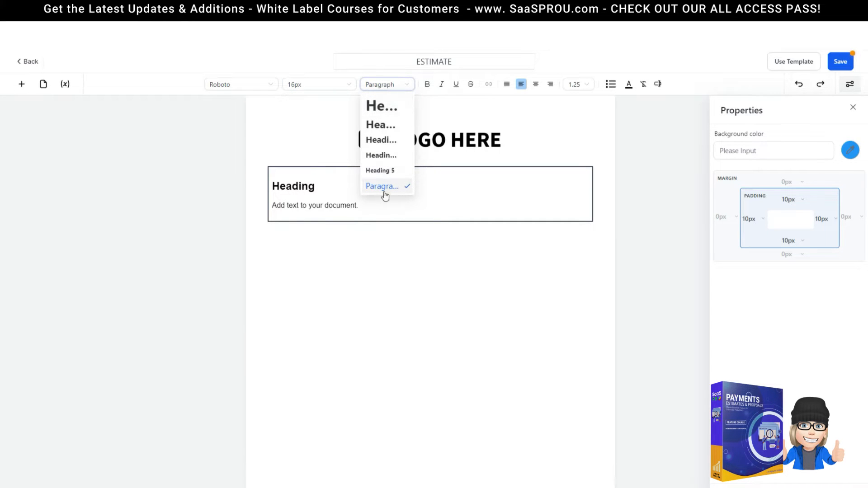
click(474, 93)
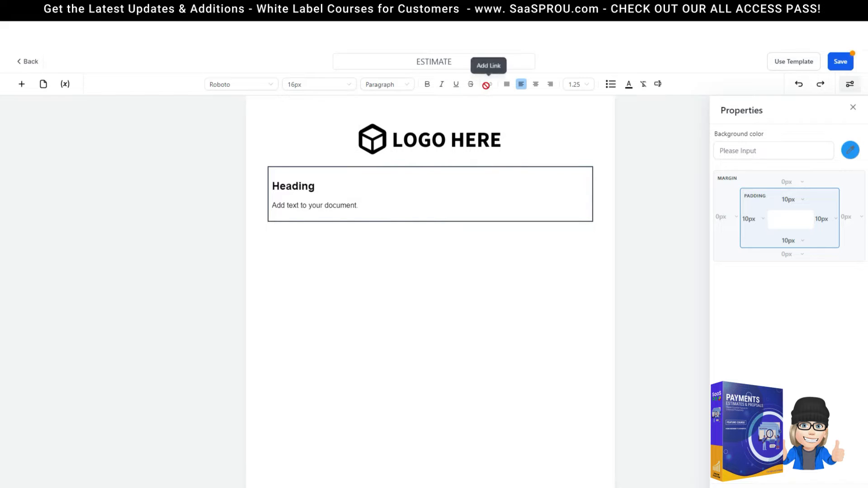
Open the link settings for the body text line "Add text to your document" and dismiss them without adding a URL
click(326, 206)
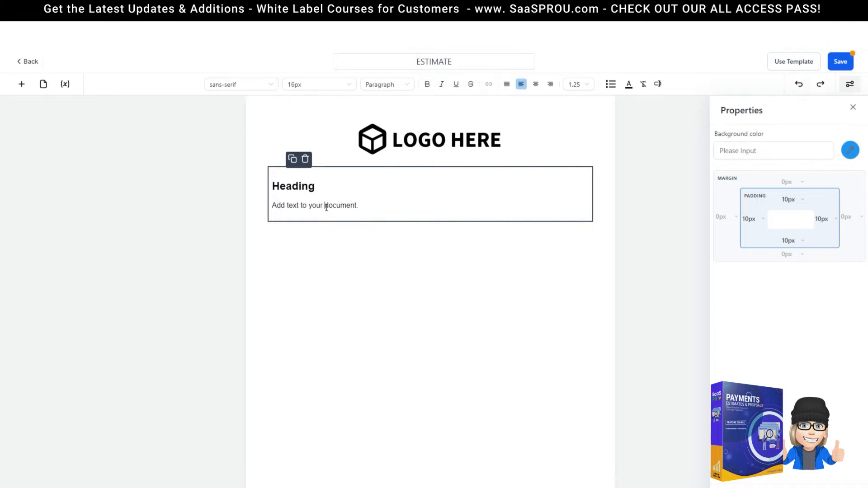
triple_click(326, 206)
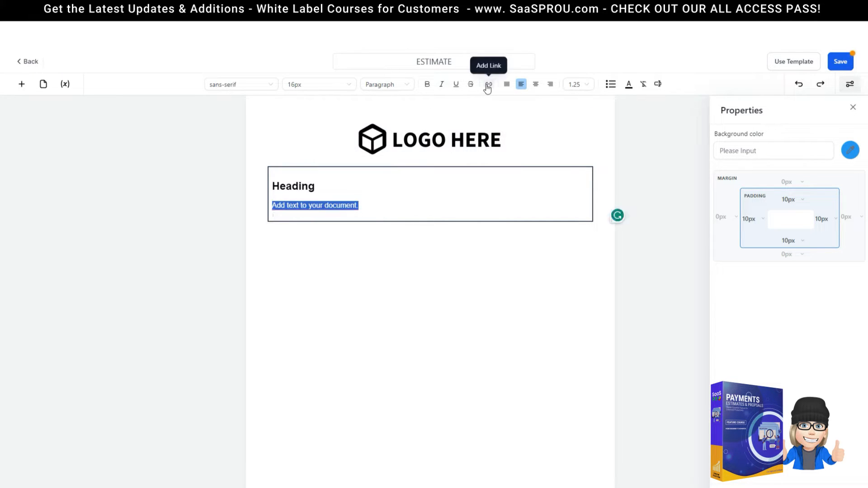
click(488, 87)
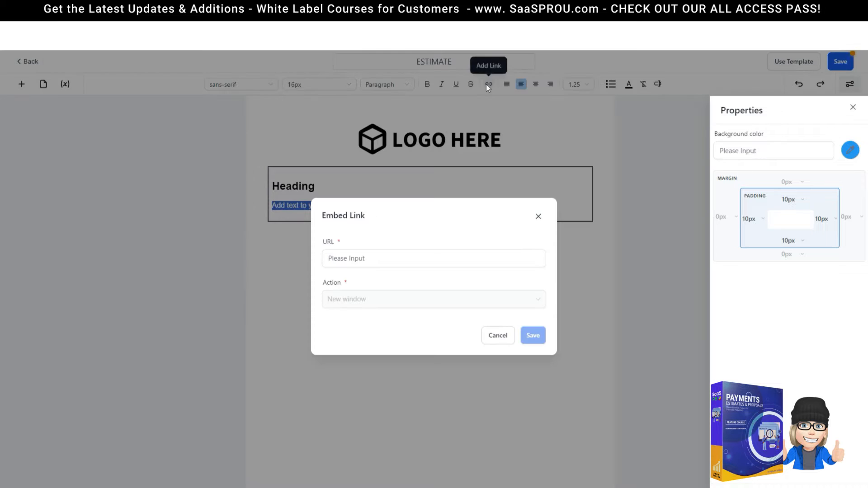
click(538, 216)
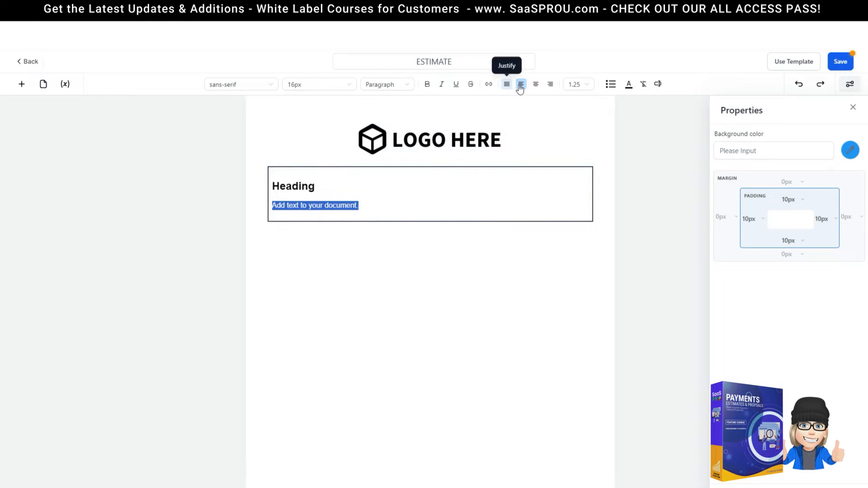
Try center and justify alignment and a disc list on the body text, and delete the text element
click(535, 86)
click(507, 85)
click(608, 86)
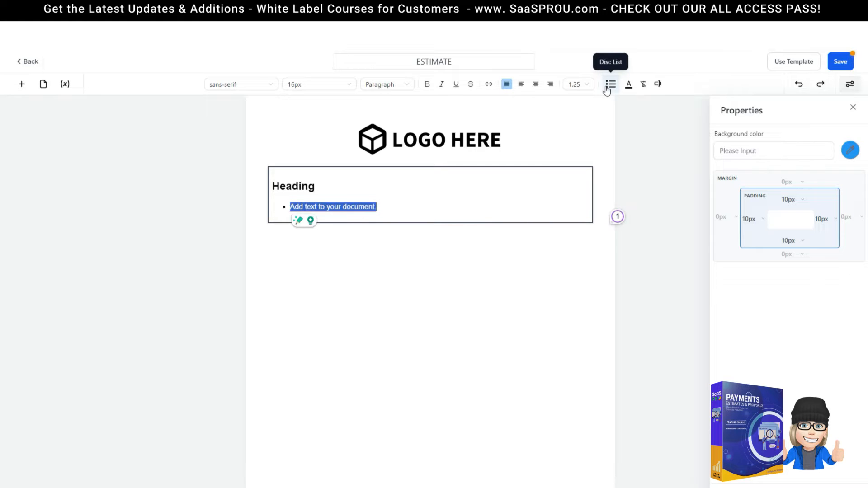
click(628, 86)
click(337, 181)
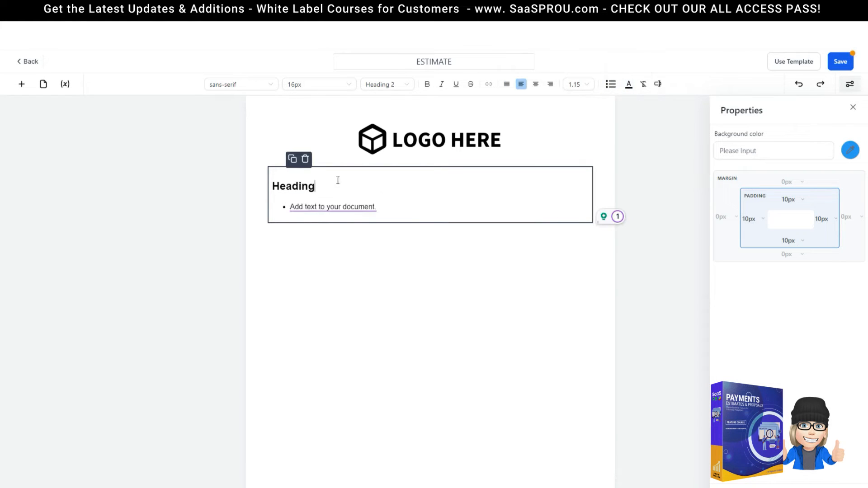
click(306, 159)
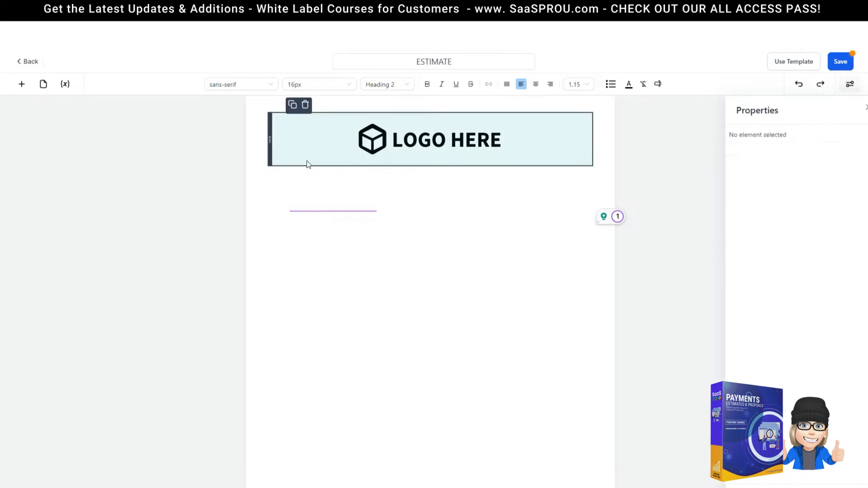
Add a new text element below the logo and clear its placeholder heading and body text
click(22, 85)
drag(43, 158, 502, 194)
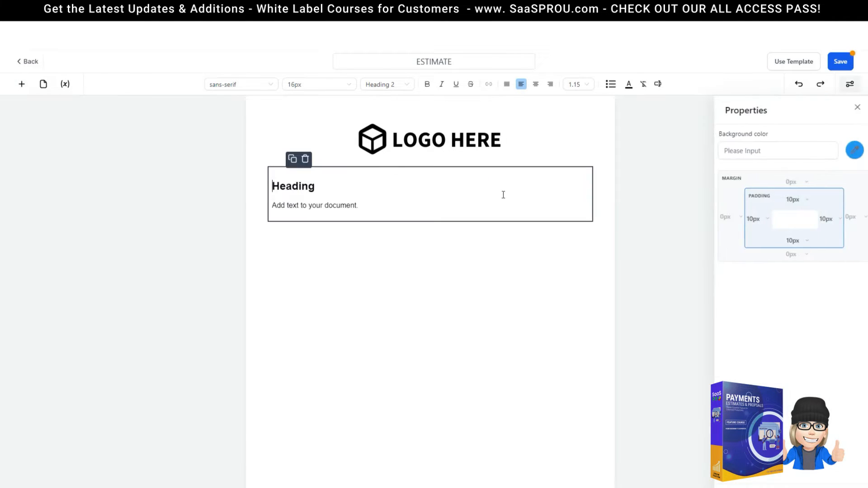
drag(348, 190, 248, 180)
key(BackSpace)
key(BackSpace)
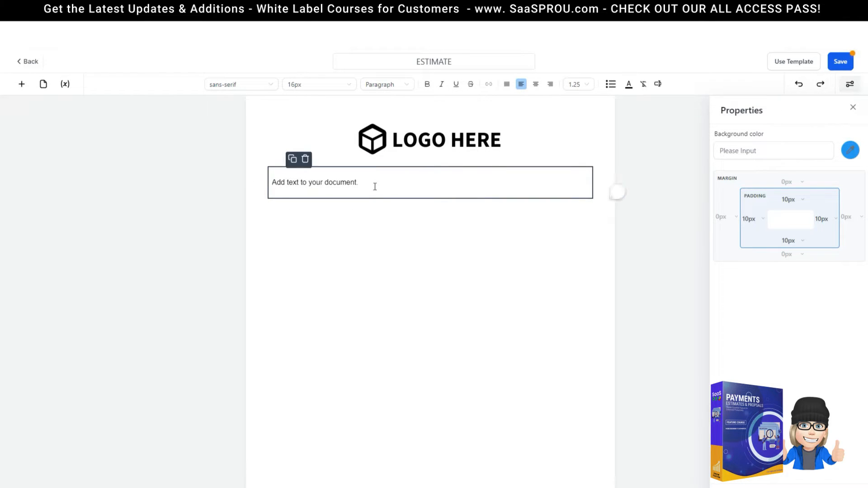
drag(374, 185, 254, 177)
key(BackSpace)
Try the contact First Name and Last Name custom values in the text element and erase them
click(657, 84)
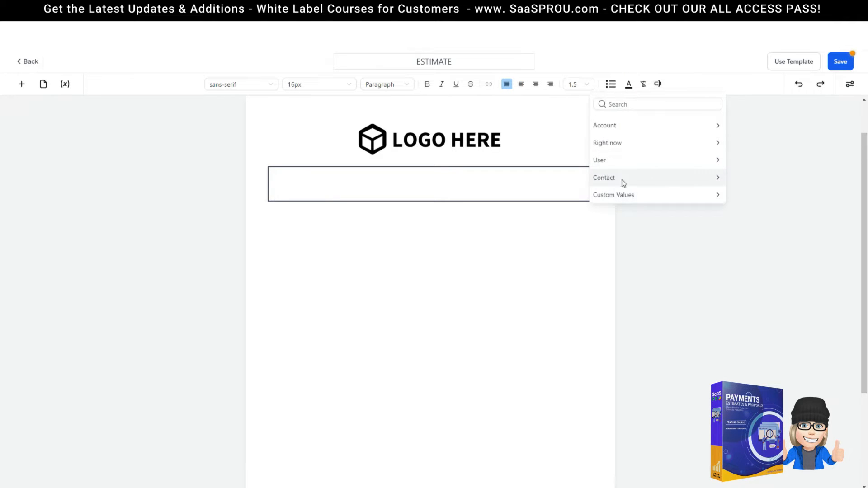
click(717, 183)
click(599, 160)
click(602, 174)
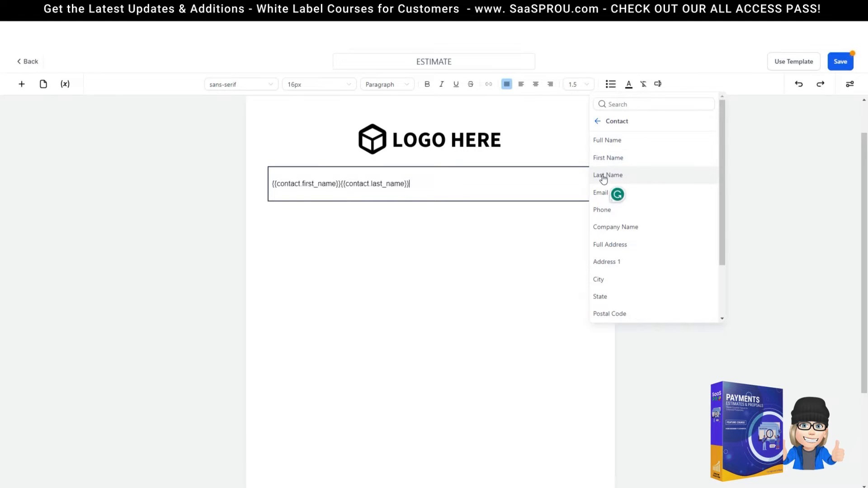
click(419, 179)
key(BackSpace)
key(BackSpace)
key(BackSpace)
key(BackSpace)
key(BackSpace)
key(BackSpace)
key(BackSpace)
key(BackSpace)
key(BackSpace)
key(BackSpace)
key(BackSpace)
key(BackSpace)
key(BackSpace)
key(BackSpace)
key(BackSpace)
key(BackSpace)
key(BackSpace)
key(BackSpace)
key(BackSpace)
key(BackSpace)
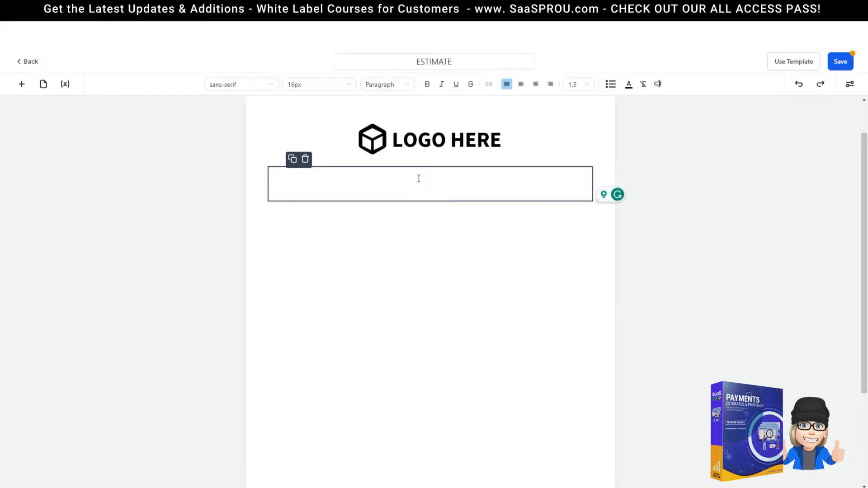
Insert the contact Full Name and Full Address custom values on separate lines of the text element
click(657, 85)
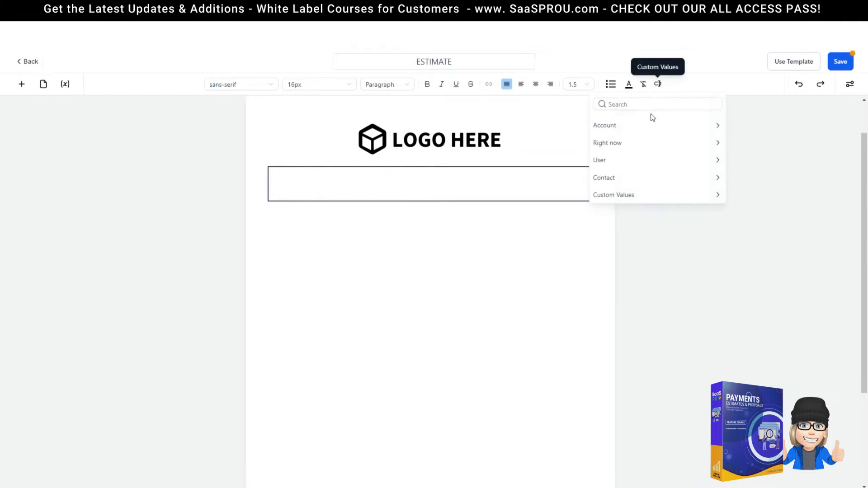
click(623, 178)
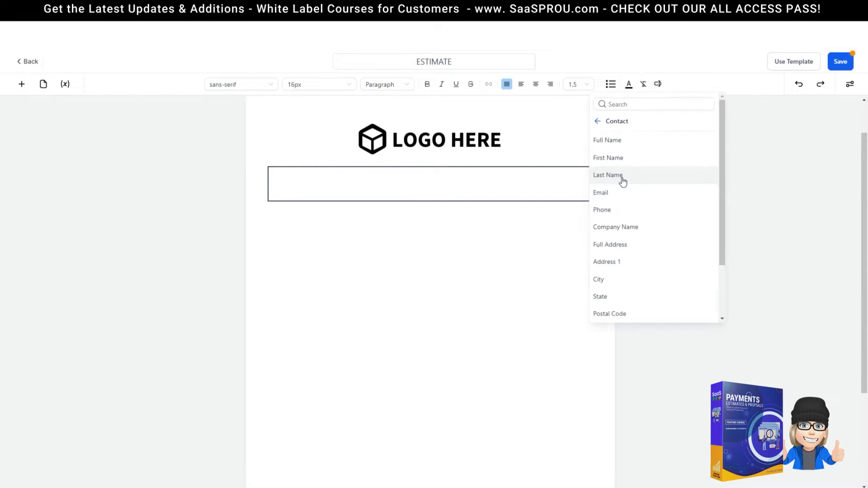
click(612, 140)
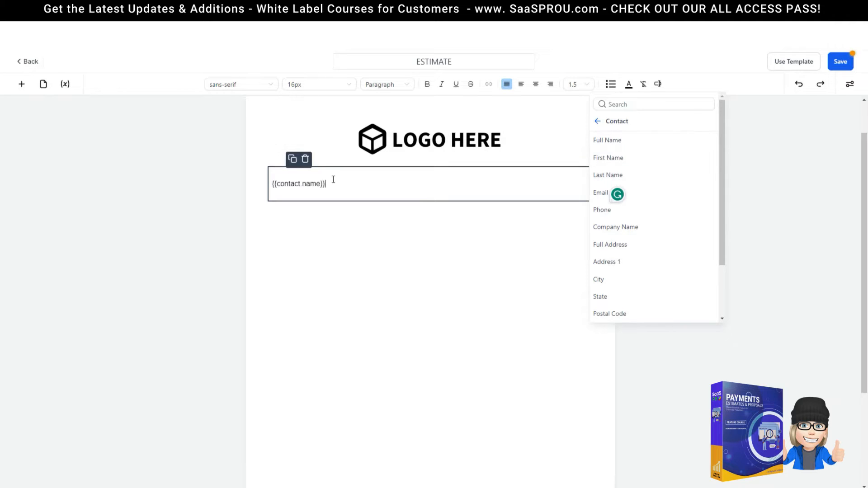
key(Return)
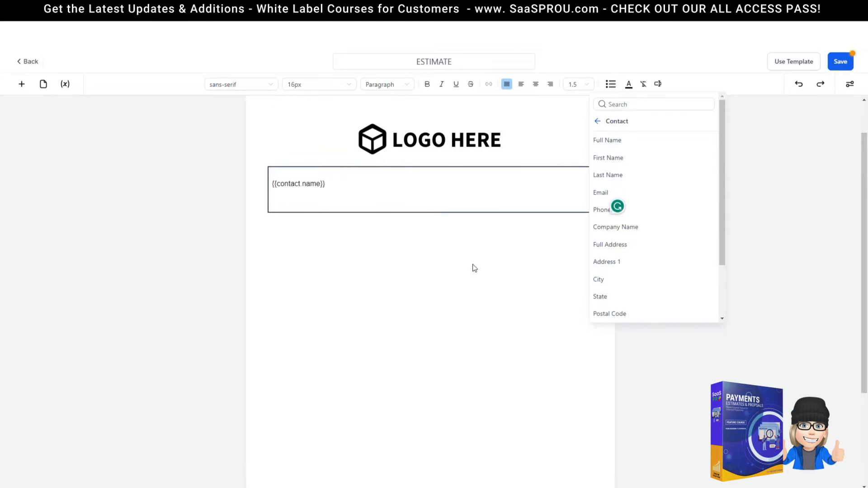
click(629, 244)
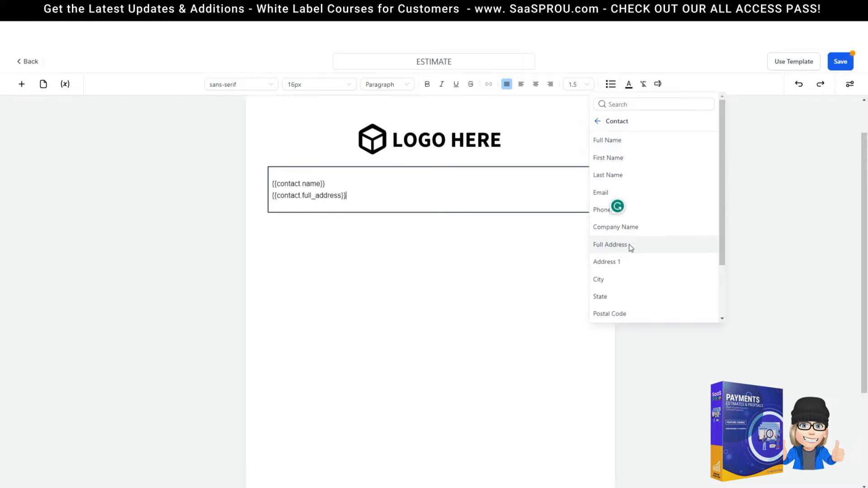
Add a third line reading {{contact.city}}, {{contact.state}} {{contact.postal_code}} using the contact custom values
click(620, 279)
text(, {{contact.state)
click(606, 297)
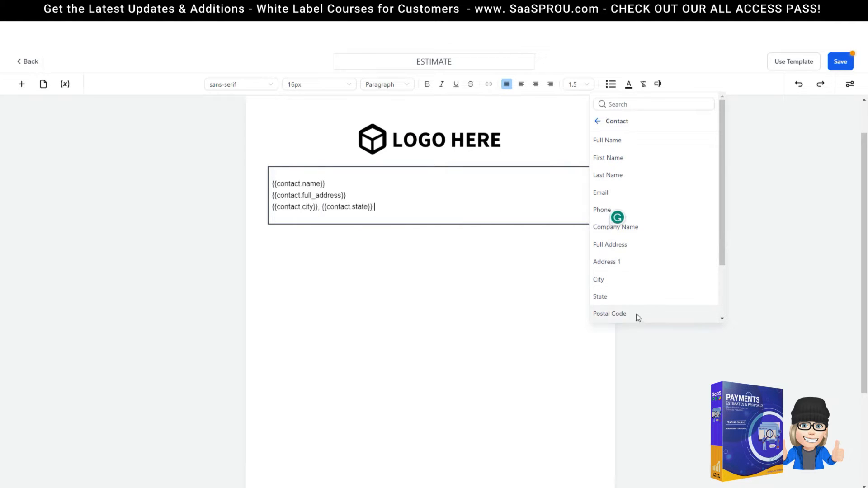
click(638, 313)
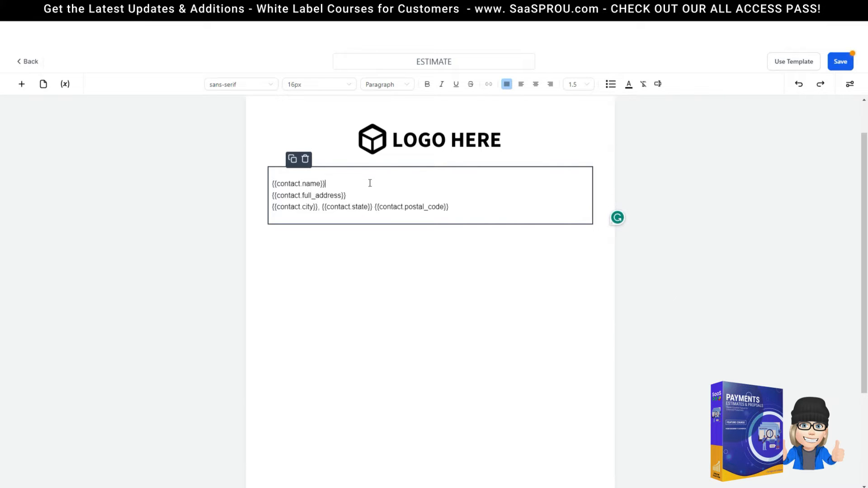
Add the contact Phone and Email custom values on two separate lines below the city line
key(Return)
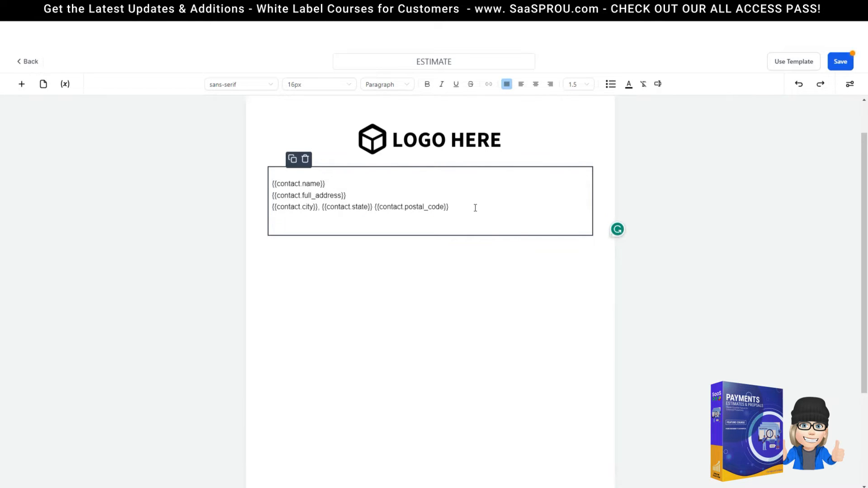
click(658, 85)
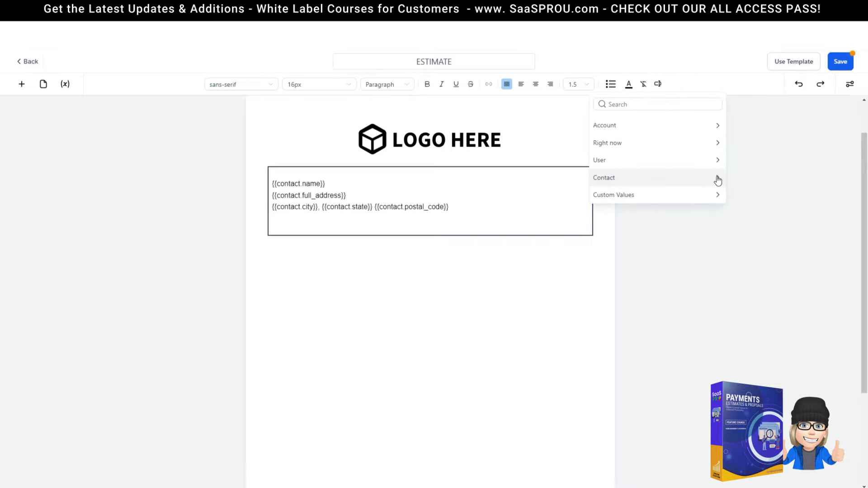
click(717, 177)
click(615, 210)
key(Return)
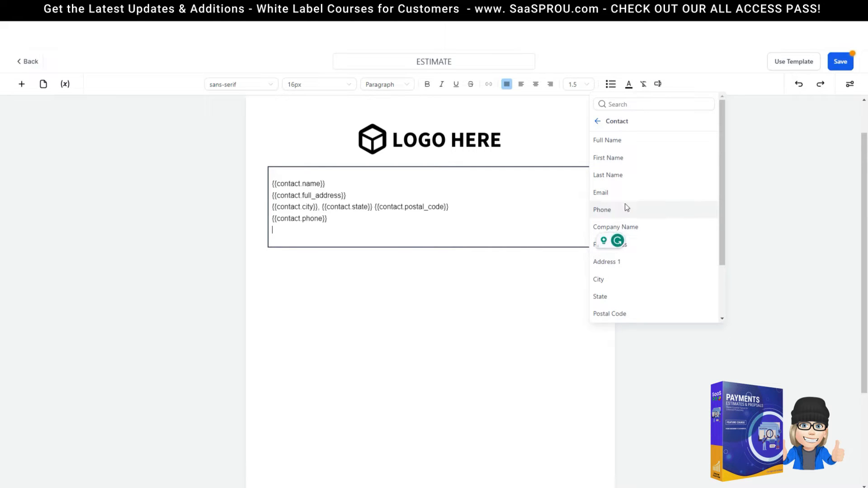
click(616, 193)
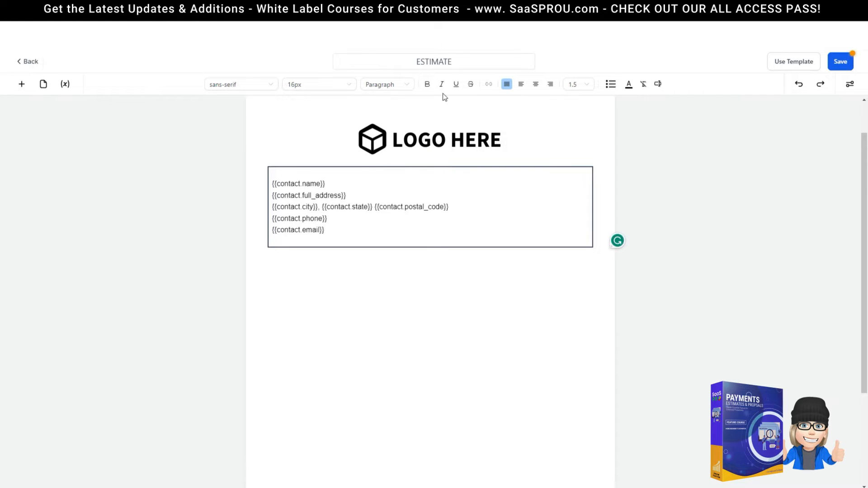
mouse_move(292, 180)
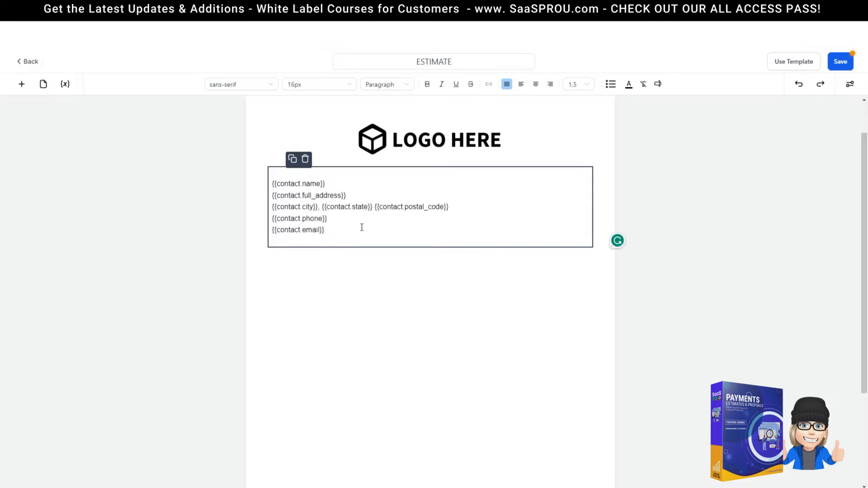
Add a table below the logo and copy {{contact.name}} from the text element into the first cell under the header row
click(21, 83)
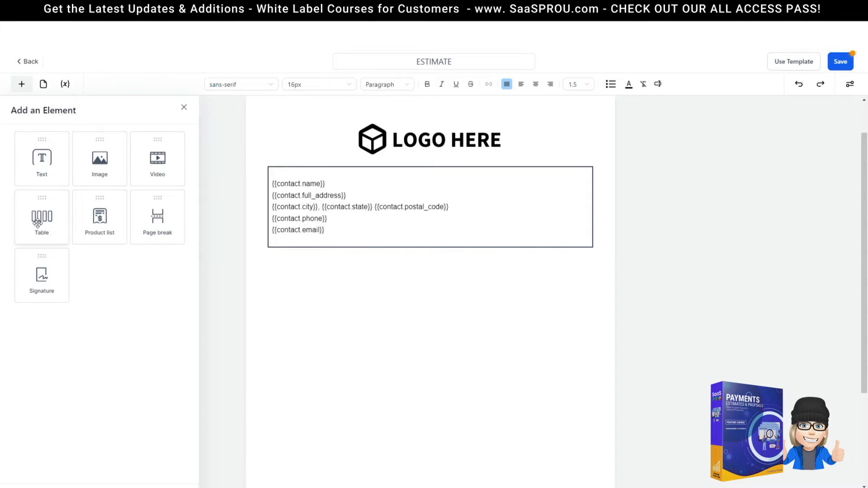
drag(44, 220, 392, 184)
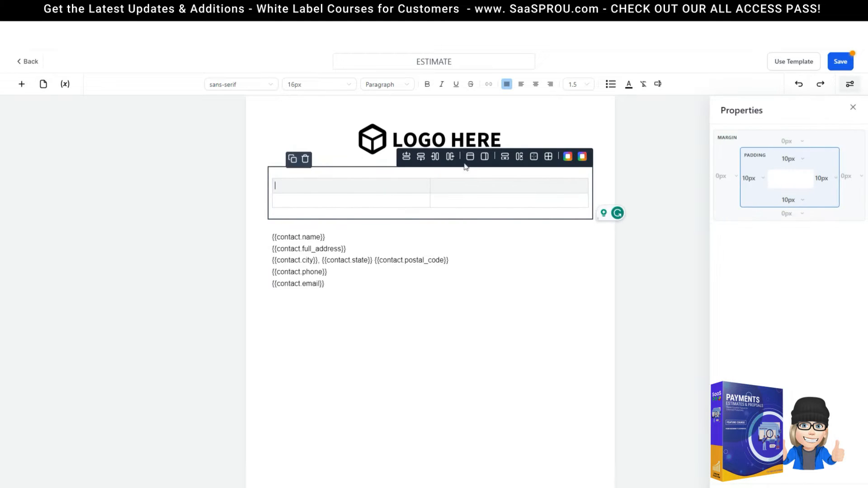
drag(351, 239, 253, 235)
key(ctrl+c)
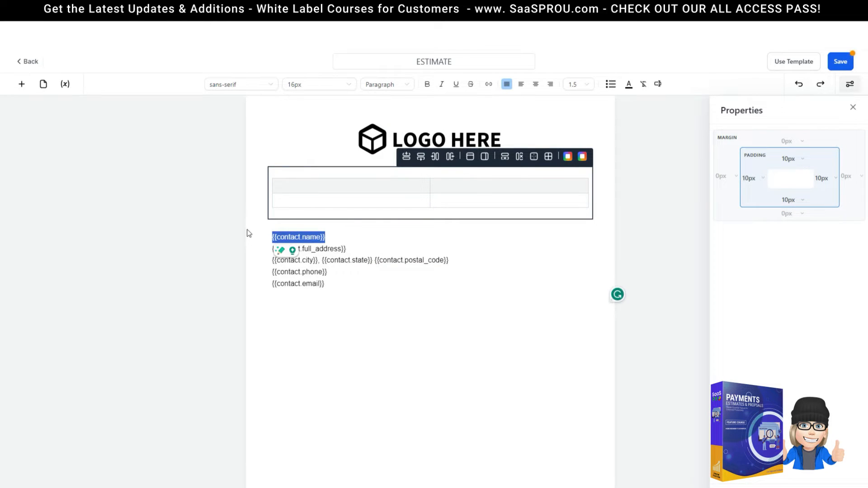
click(310, 200)
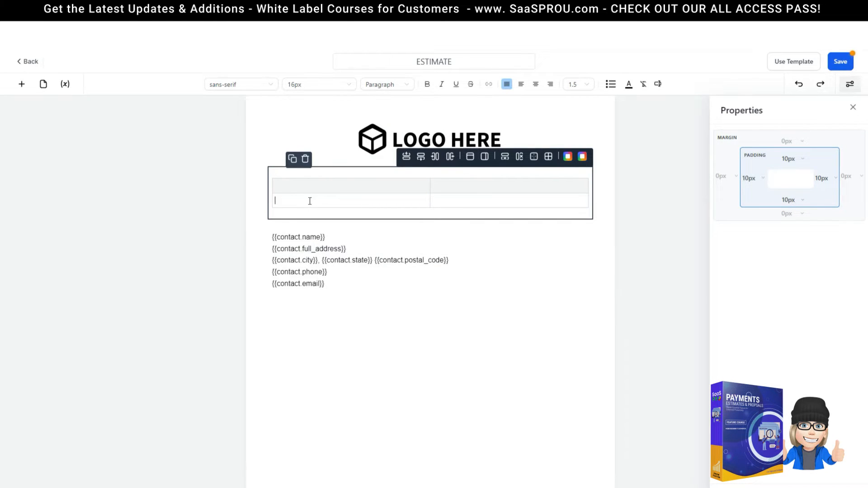
key(ctrl+v)
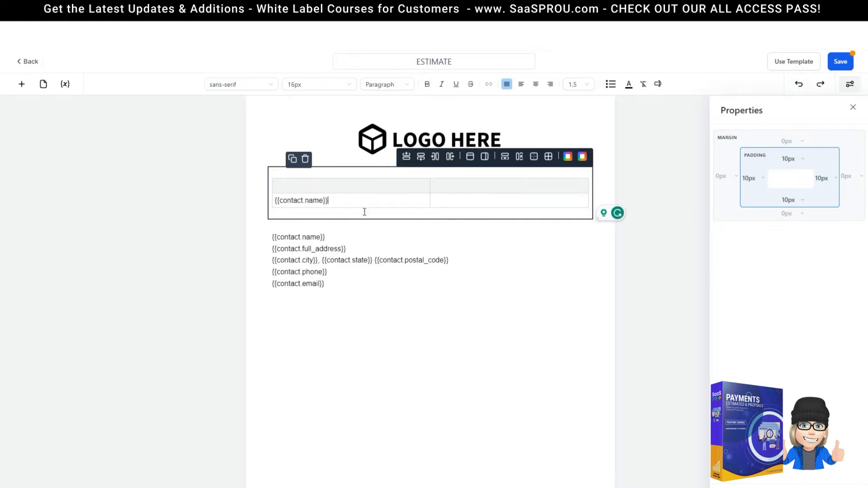
Add two more rows below the contact name row and delete the contact text element under the table
click(421, 157)
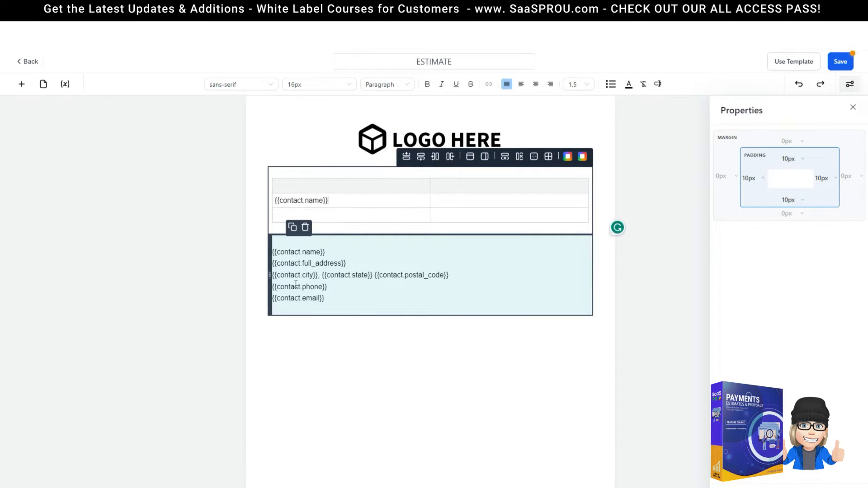
click(421, 158)
click(421, 157)
click(421, 158)
drag(347, 308, 256, 307)
click(292, 215)
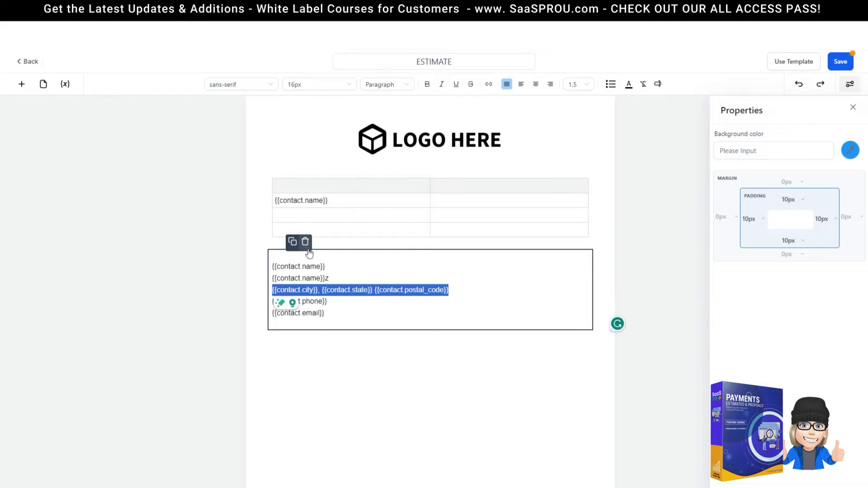
click(305, 243)
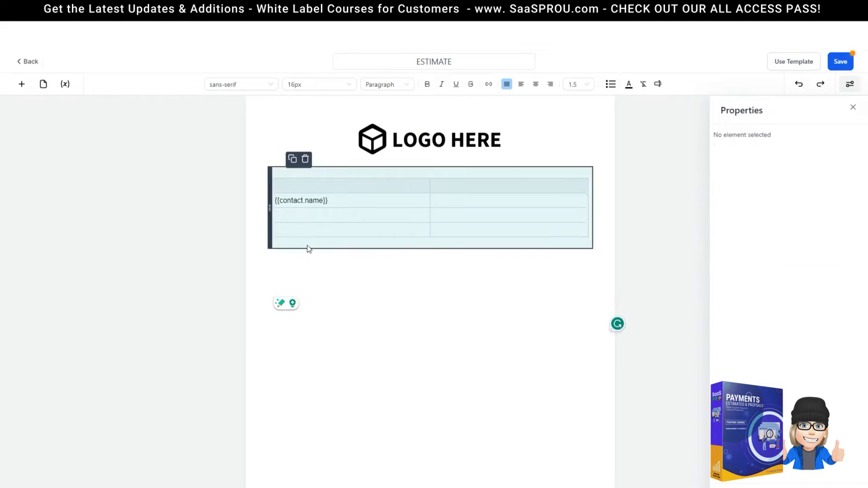
Insert the contact Email and Phone custom values in the two empty cells below {{contact.name}}
click(344, 215)
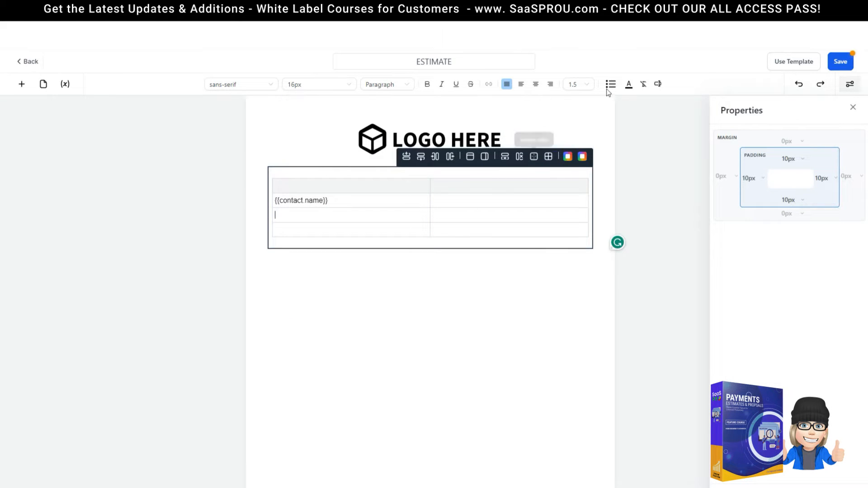
click(659, 86)
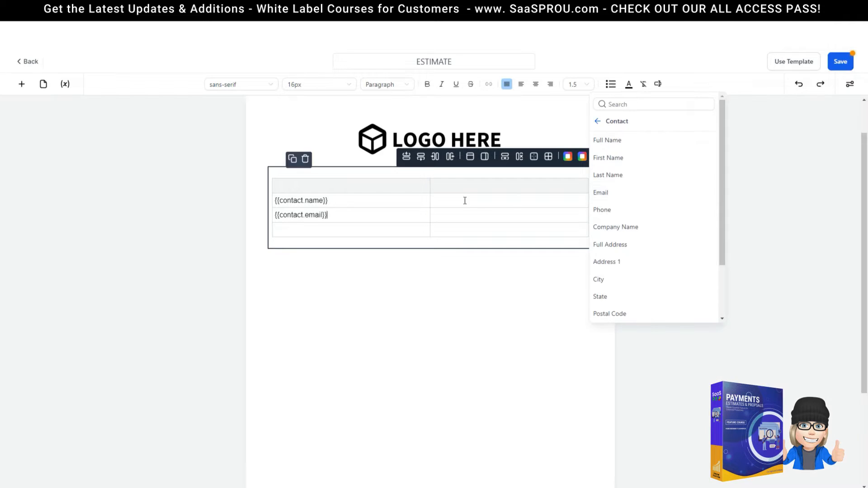
click(374, 225)
click(657, 85)
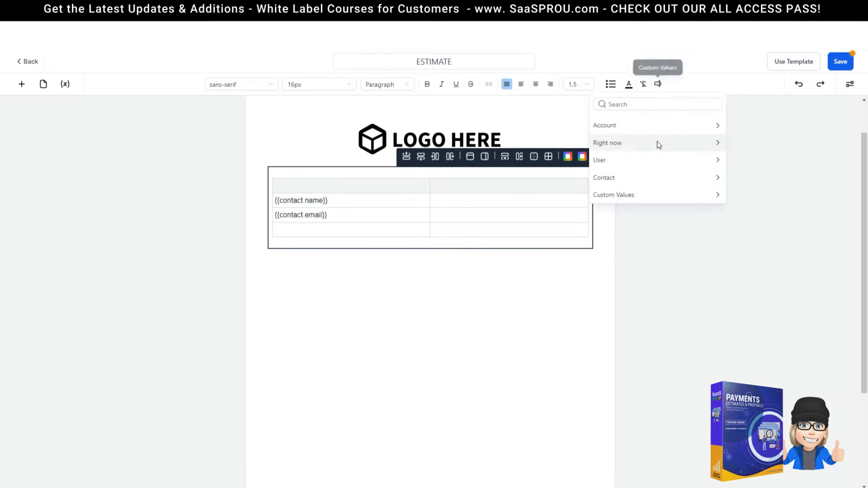
click(627, 181)
click(620, 207)
Title the table's header cells "Customer information" and "Company information"
click(336, 189)
text(customer inform)
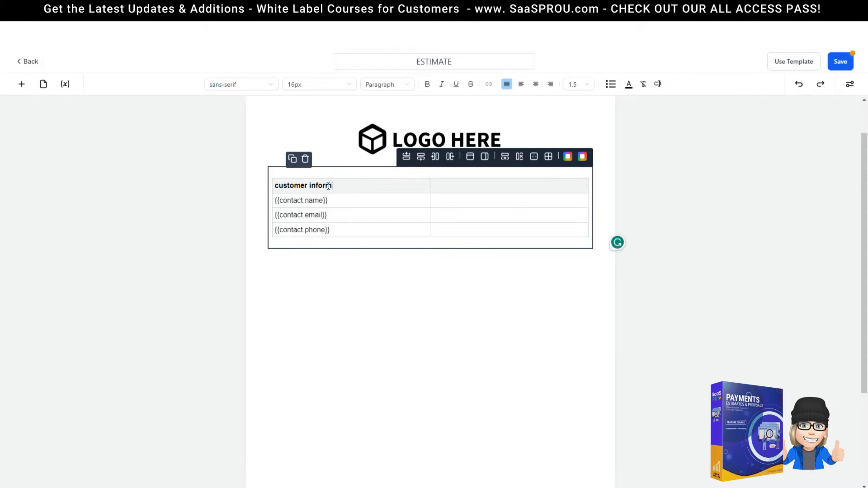
text(ation)
key(BackSpace)
key(BackSpace)
key(BackSpace)
key(BackSpace)
key(BackSpace)
text(company information)
click(480, 200)
click(436, 188)
key(BackSpace)
text(C)
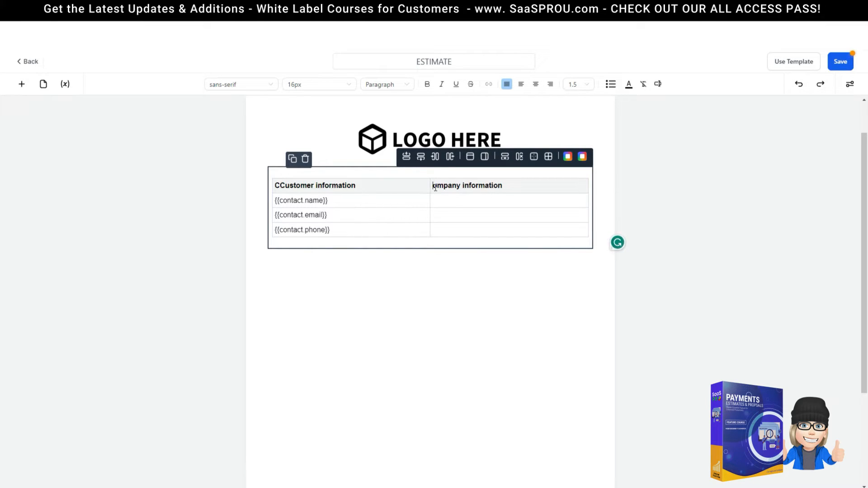
text(C)
Insert the account Name and Phone custom values in the first two cells under the Company information header
key(Down)
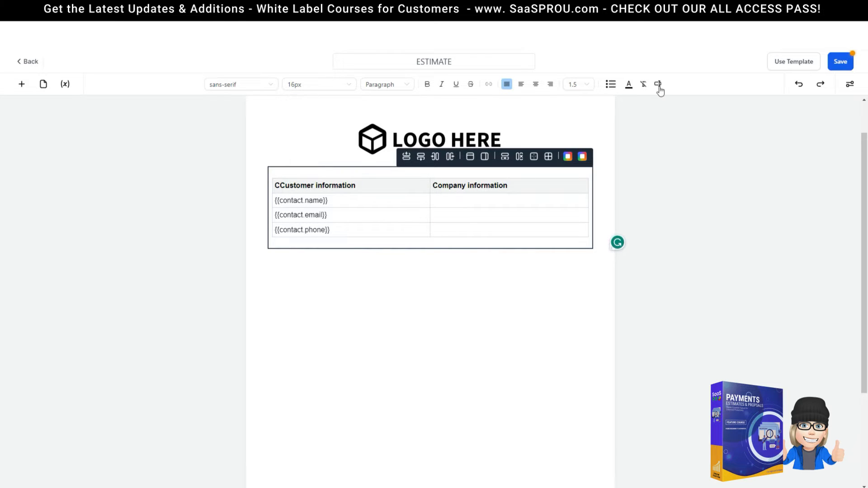
click(658, 86)
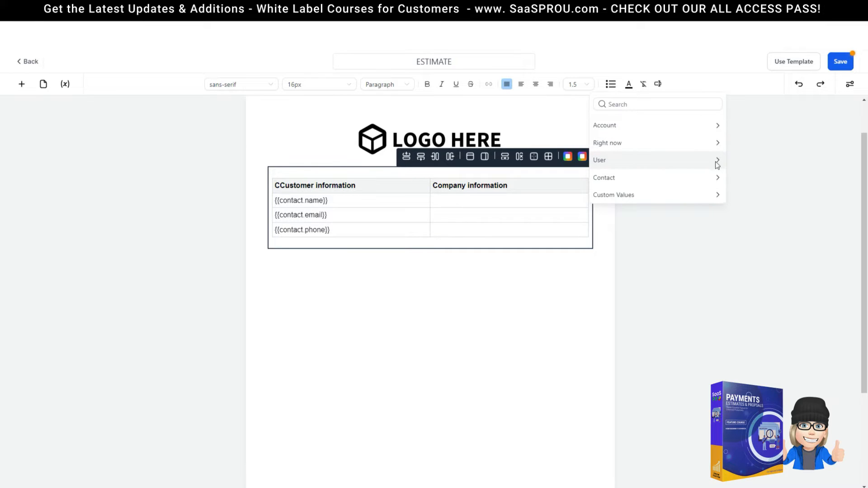
click(718, 127)
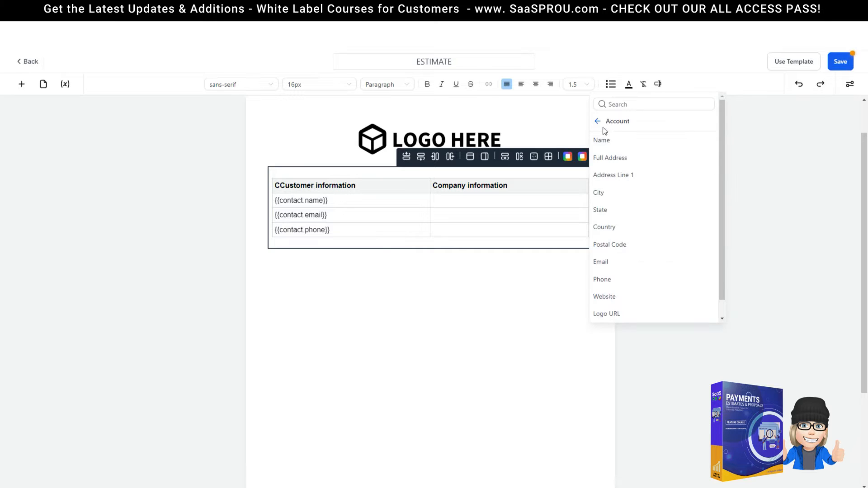
click(615, 140)
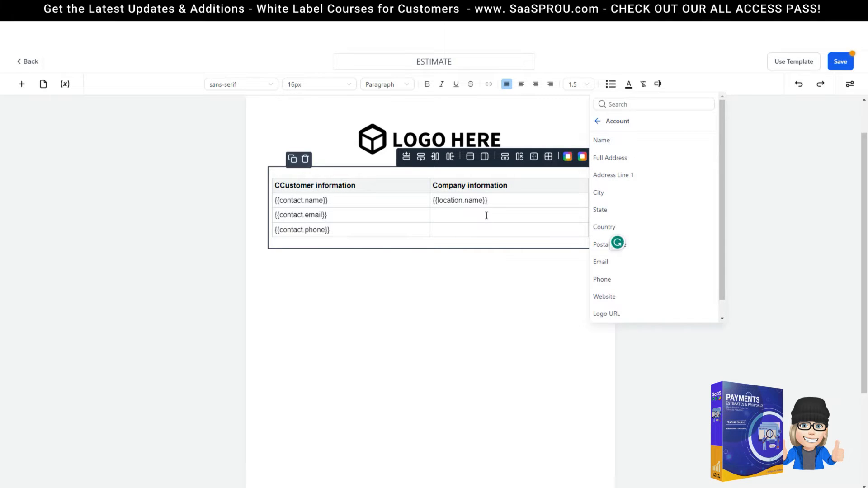
click(486, 215)
click(658, 84)
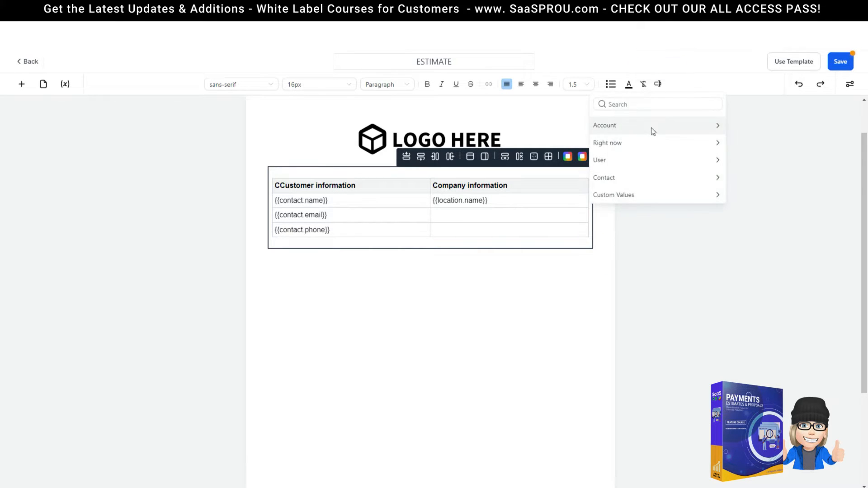
click(682, 132)
click(602, 279)
Set the border color of the empty last cell in the company column to magenta
click(494, 234)
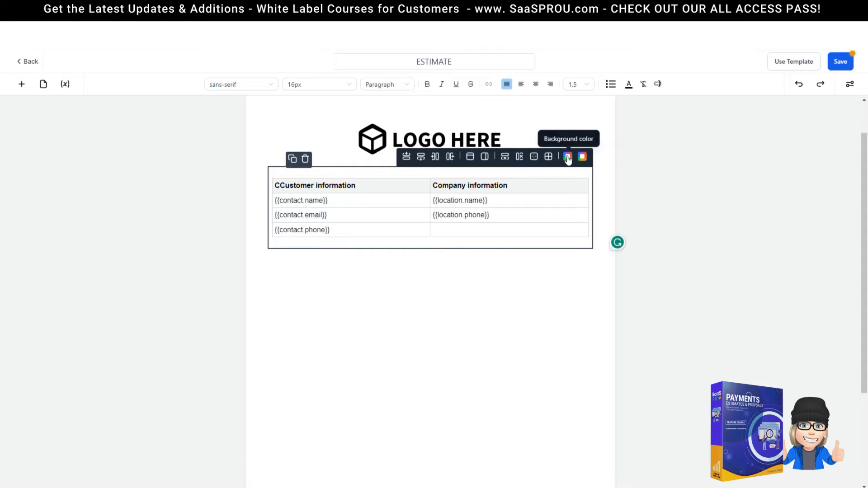
click(585, 161)
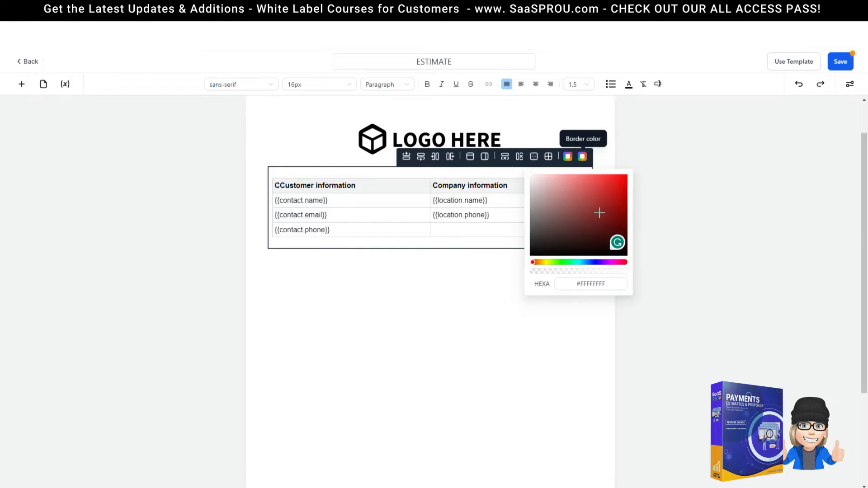
click(599, 181)
click(457, 284)
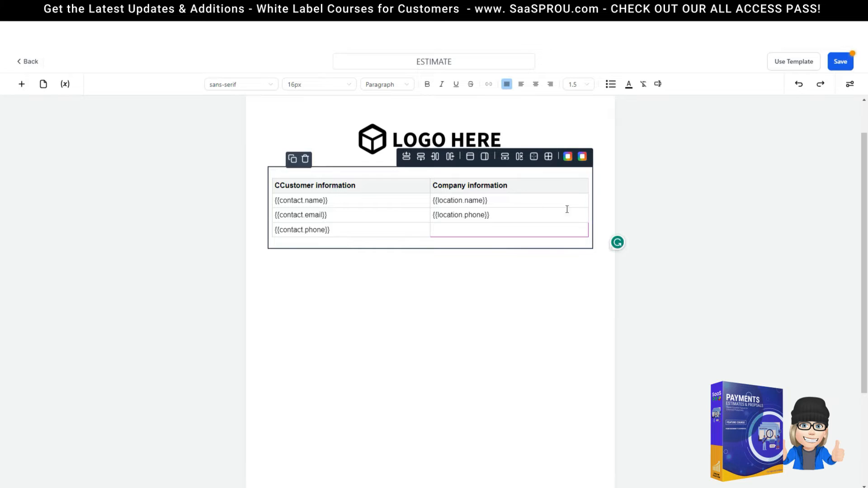
Apply a magenta border color to all cells of the customer and company table
drag(276, 185, 538, 236)
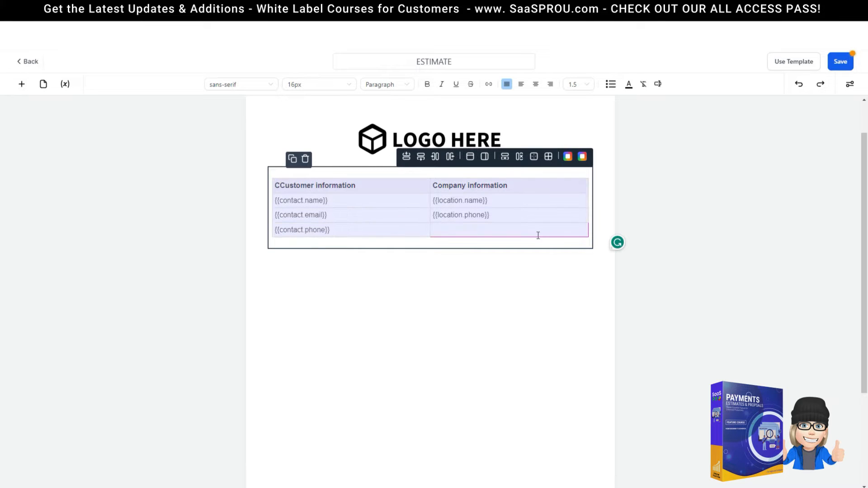
click(585, 160)
click(599, 181)
click(476, 259)
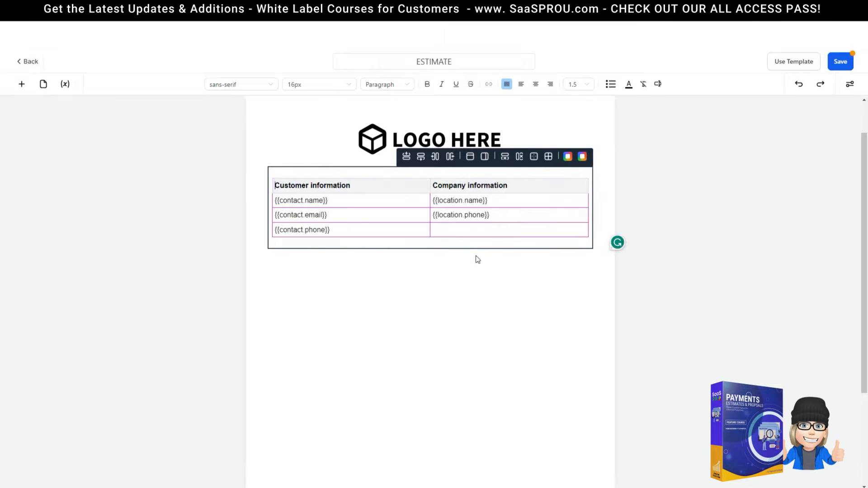
Capitalize the second word of both table headers so they read "Customer Information" and "Company Information"
click(316, 182)
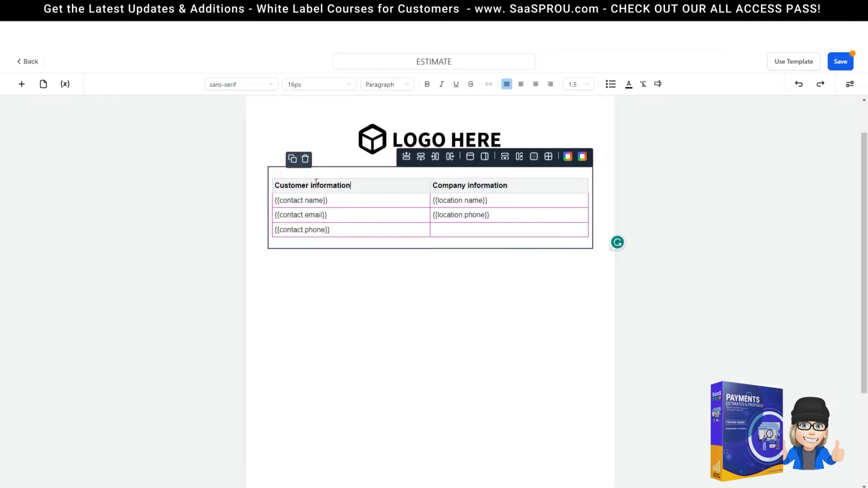
drag(275, 186, 533, 187)
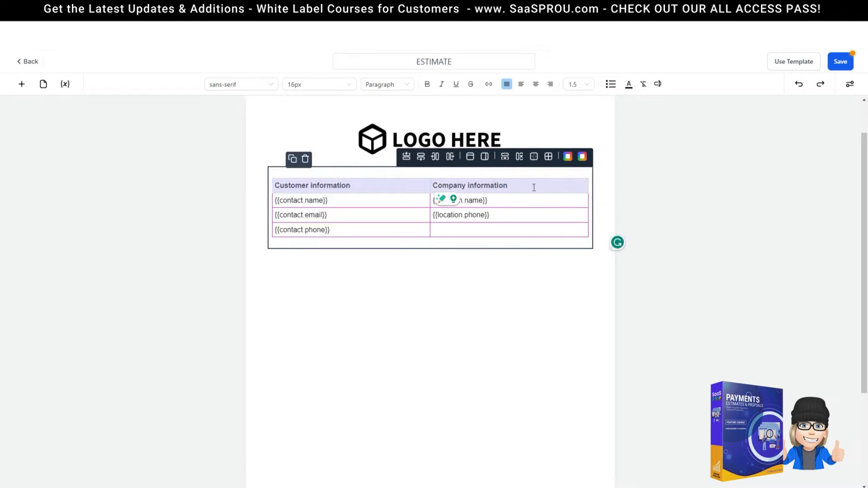
click(549, 136)
click(852, 111)
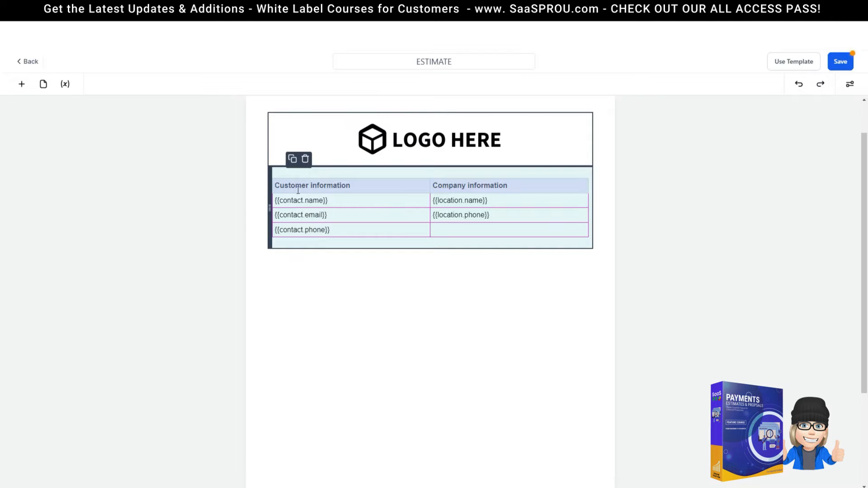
click(326, 187)
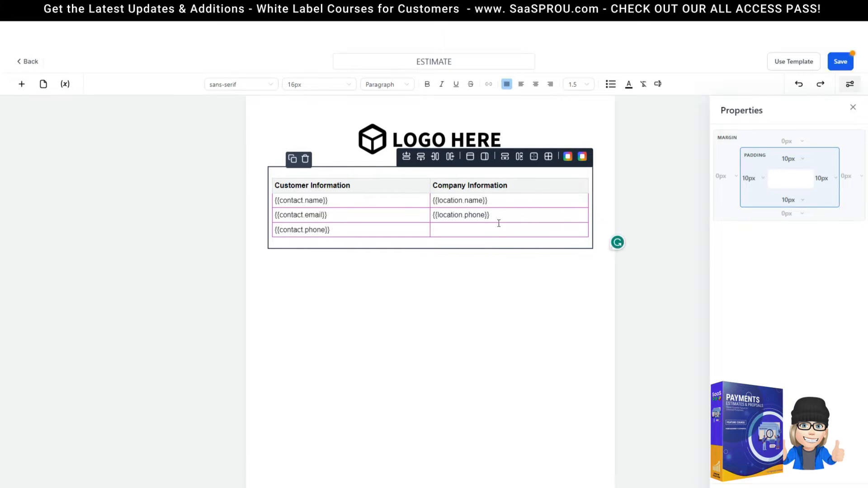
click(340, 312)
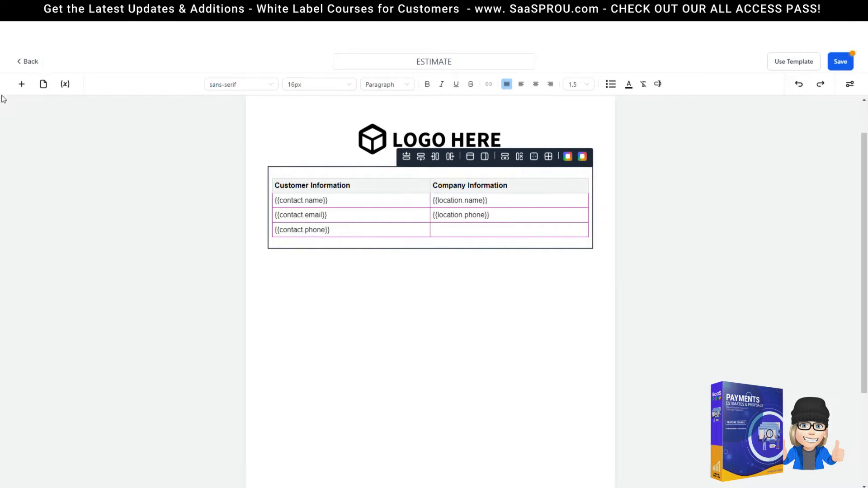
Add a product list element below the table and add the SAMPLE SERVICE ESTIMATE product to it
click(21, 83)
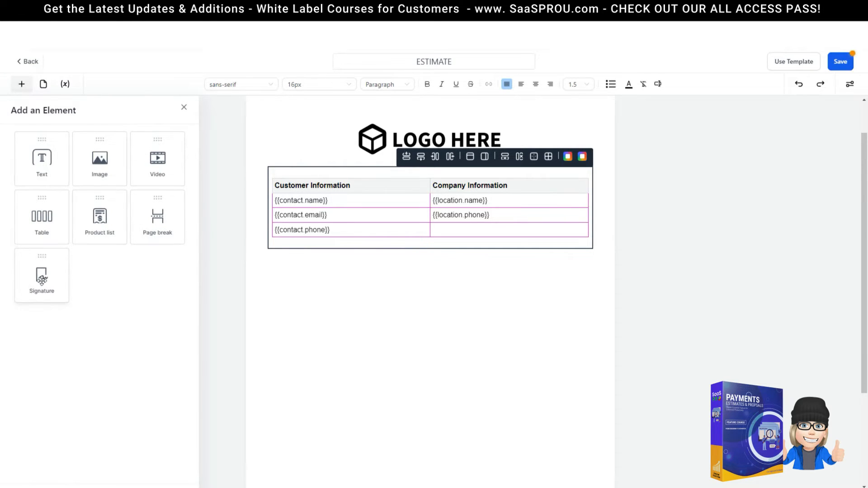
drag(112, 230, 430, 294)
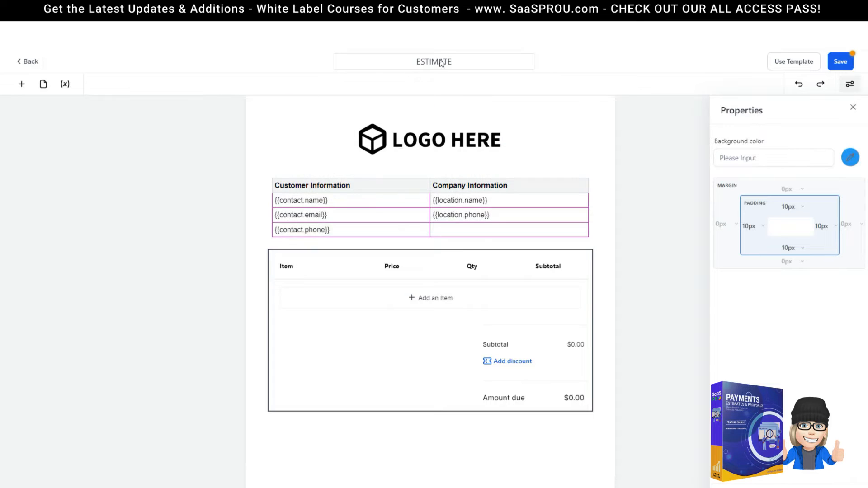
click(434, 299)
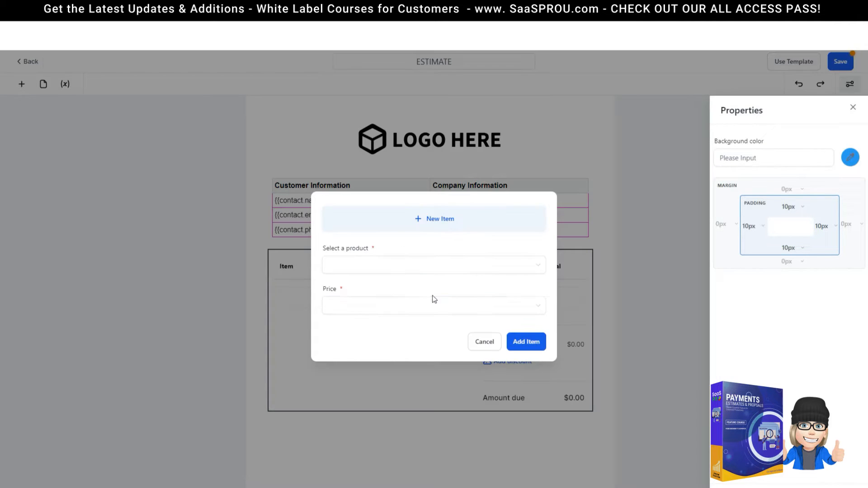
click(370, 270)
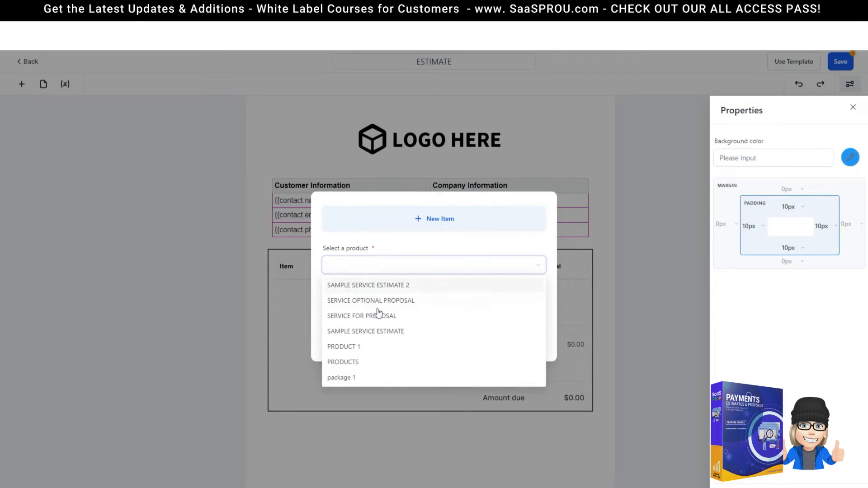
click(371, 332)
click(524, 340)
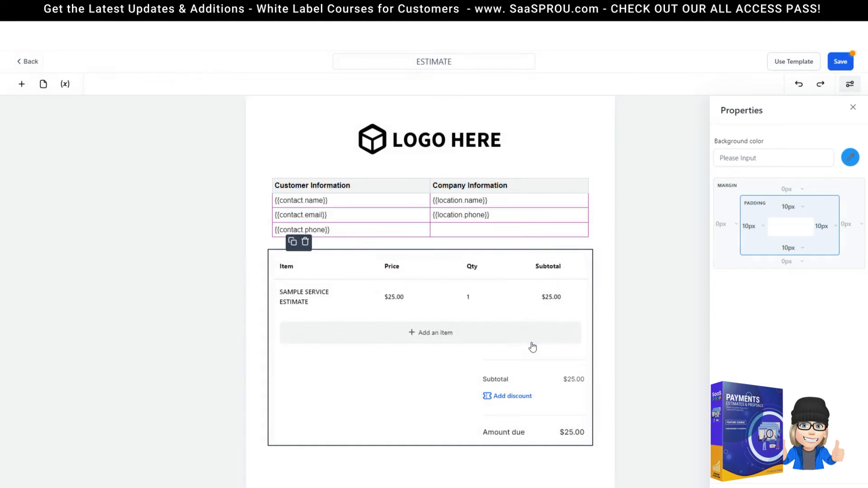
Add SAMPLE SERVICE ESTIMATE 2 as a second item in the product list
click(423, 332)
click(368, 270)
click(390, 286)
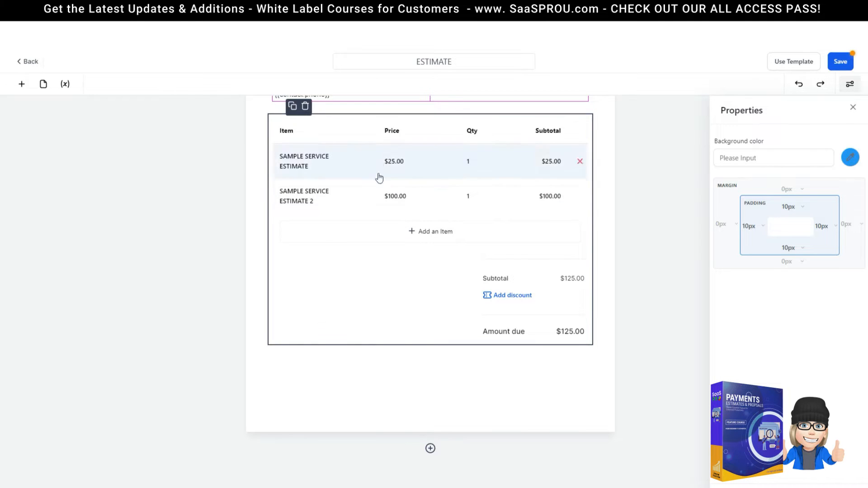
Try a 10% discount on the product list, and replace it with a custom-amount discount of $25.00
click(512, 297)
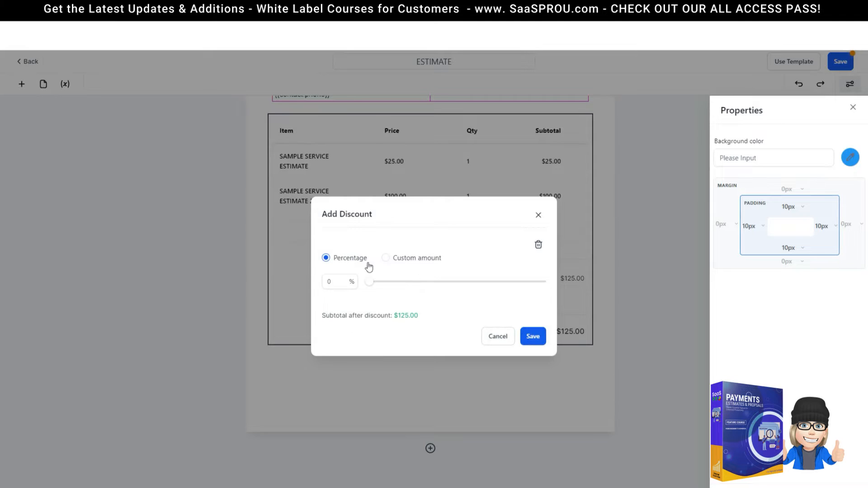
drag(352, 285, 311, 286)
click(386, 259)
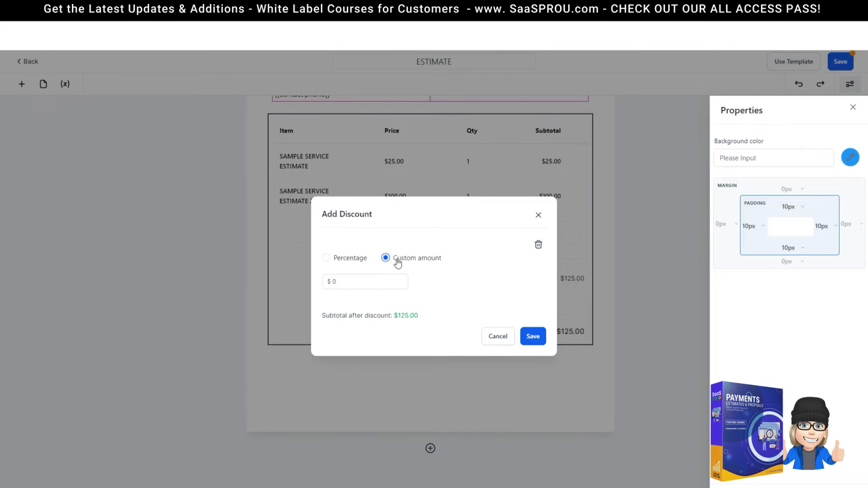
click(326, 258)
drag(369, 284, 281, 276)
text(10)
click(334, 319)
click(385, 258)
click(347, 284)
drag(348, 284, 333, 282)
text(25.00)
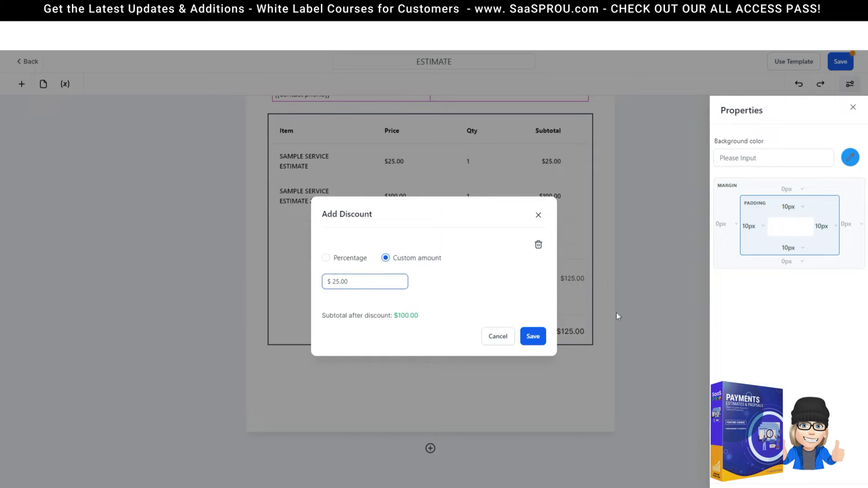
click(534, 339)
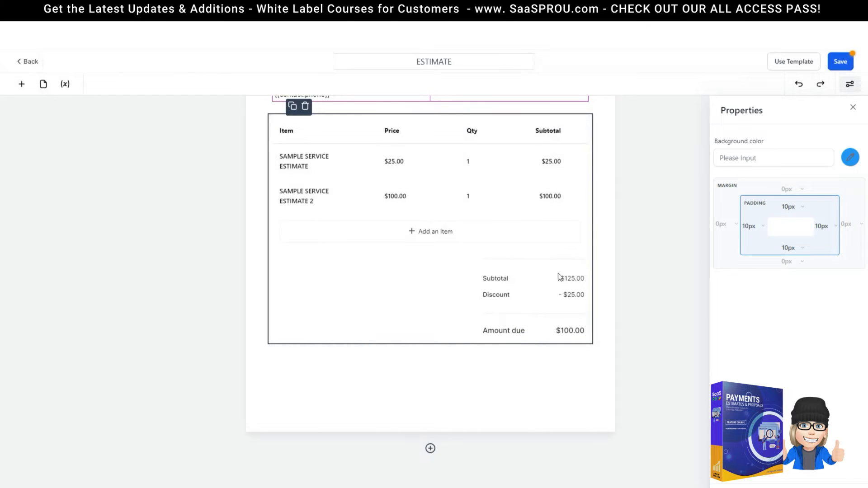
Add a signature element directly below the product list
scroll(524, 240, up, 2)
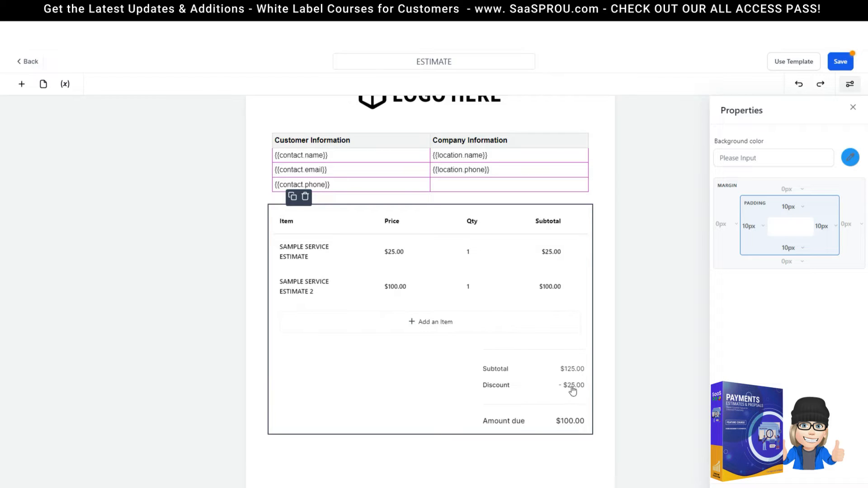
scroll(474, 251, down, 2)
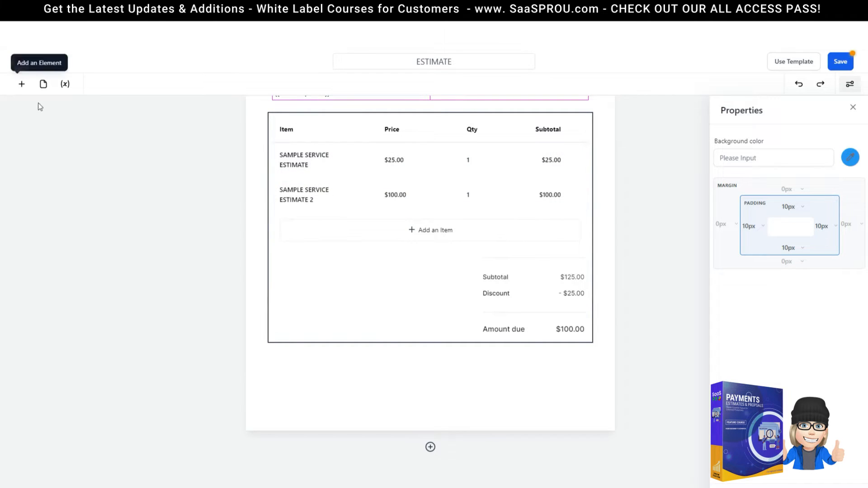
click(21, 85)
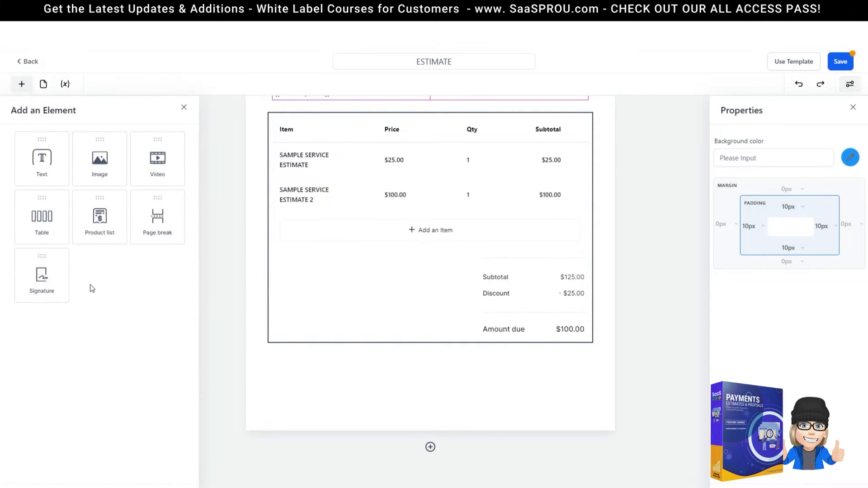
mouse_move(42, 277)
mouse_down()
mouse_move(238, 330)
mouse_move(305, 360)
mouse_up()
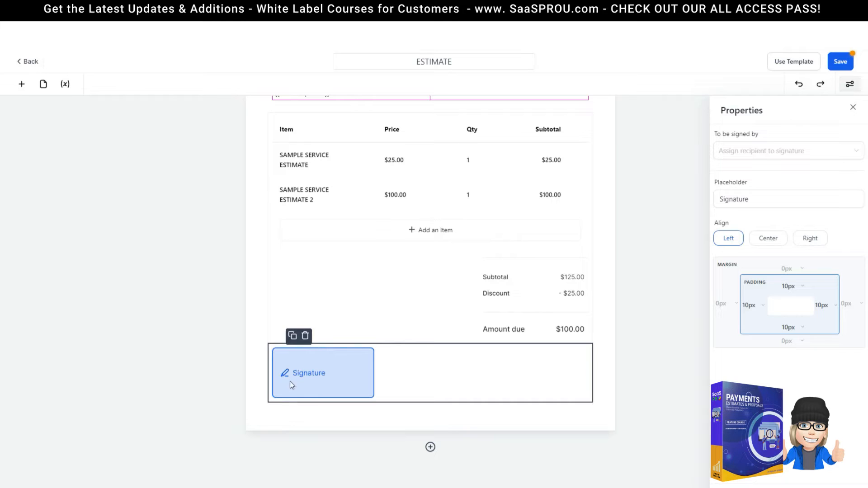
click(150, 226)
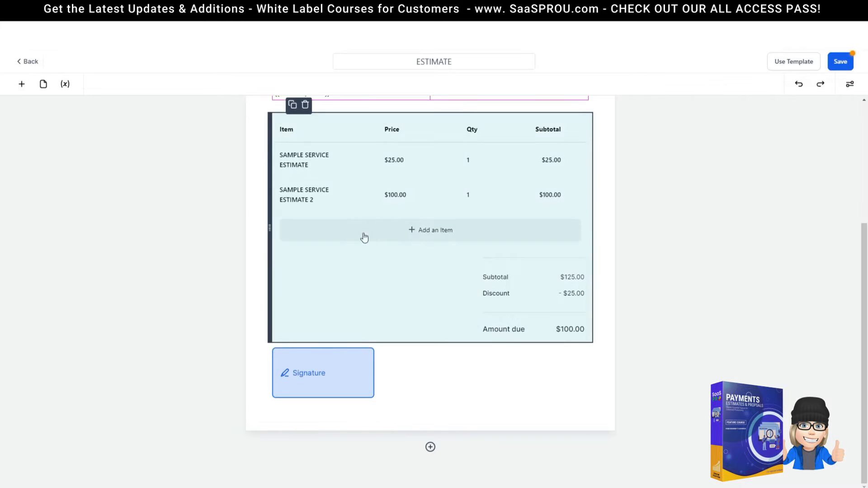
Examine the signature element's properties and the layout of the template above it
scroll(383, 278, up, 4)
scroll(452, 271, down, 4)
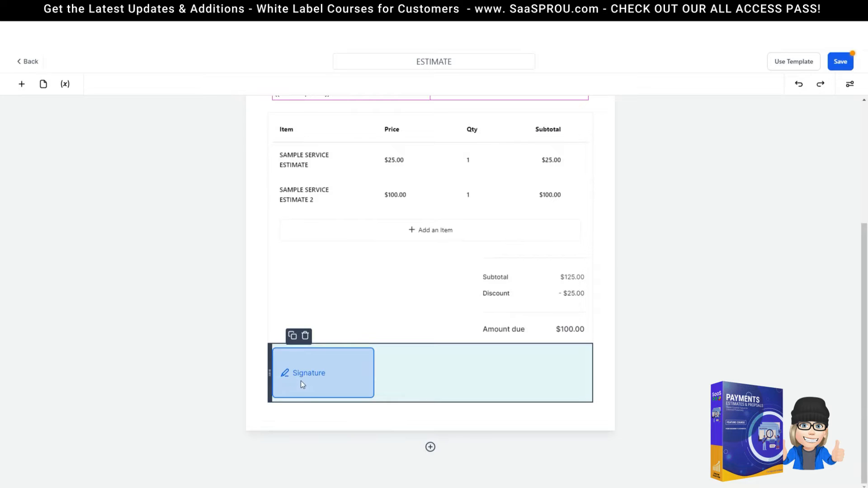
click(300, 379)
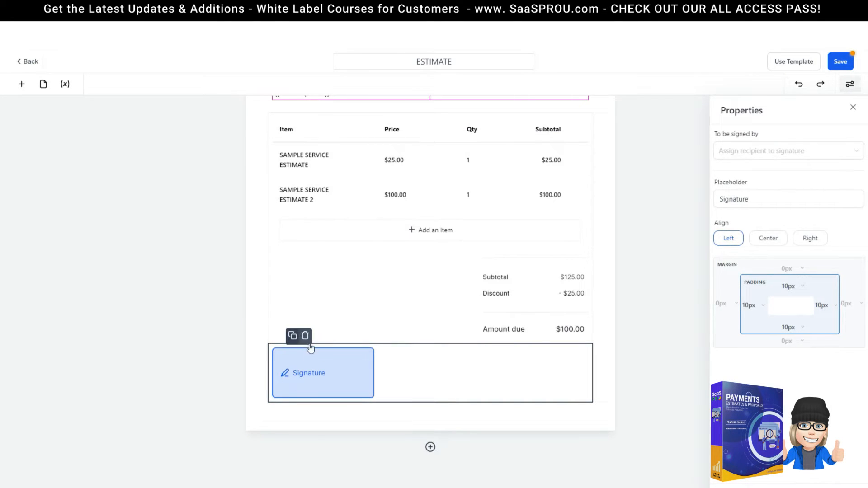
scroll(312, 322, up, 1)
scroll(312, 322, down, 1)
scroll(312, 322, up, 3)
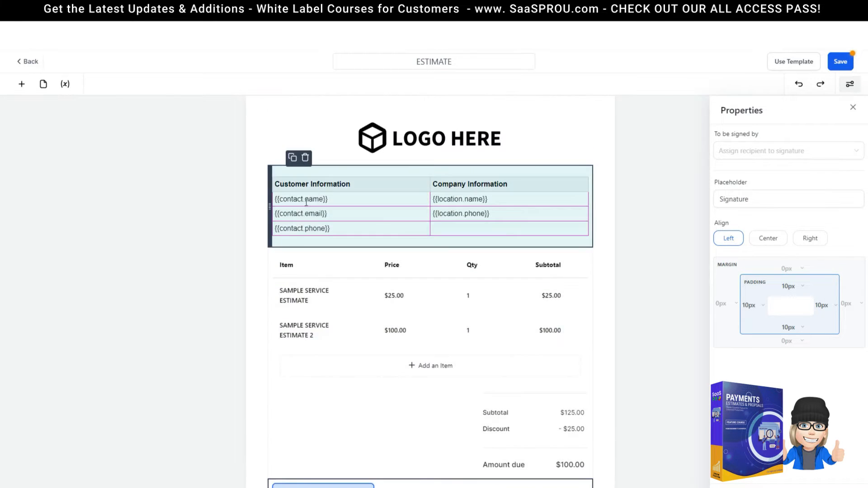
scroll(357, 316, down, 3)
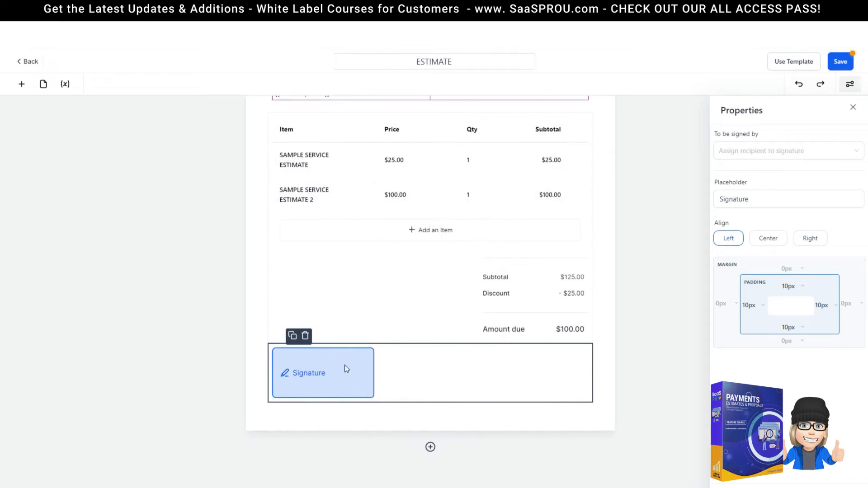
Add a text element below the signature and clear its placeholder heading and text
click(21, 83)
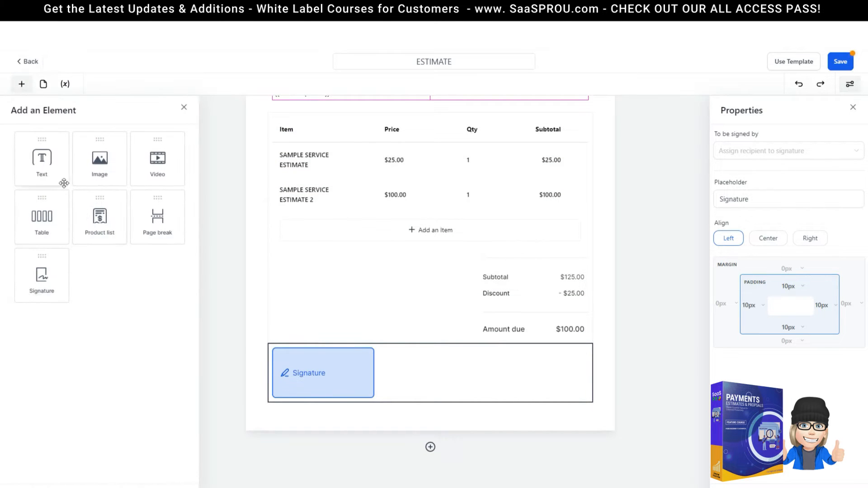
mouse_move(41, 165)
mouse_down()
mouse_move(359, 388)
mouse_move(347, 421)
mouse_up()
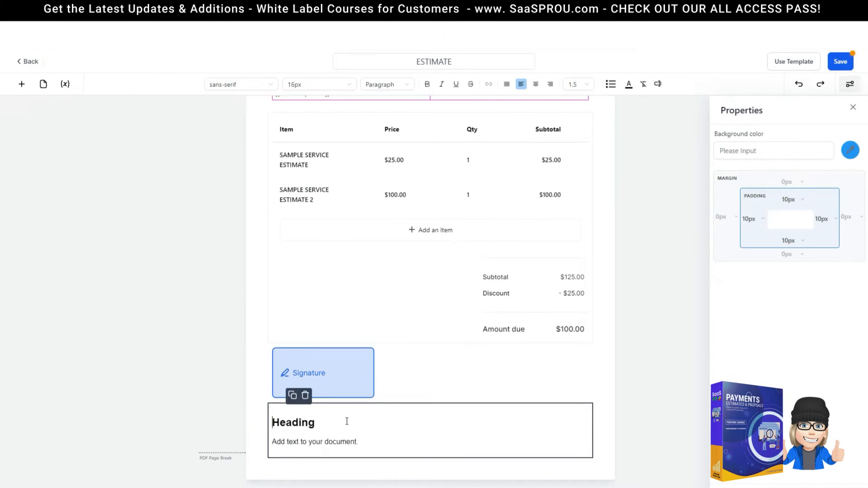
drag(382, 394, 267, 366)
key(BackSpace)
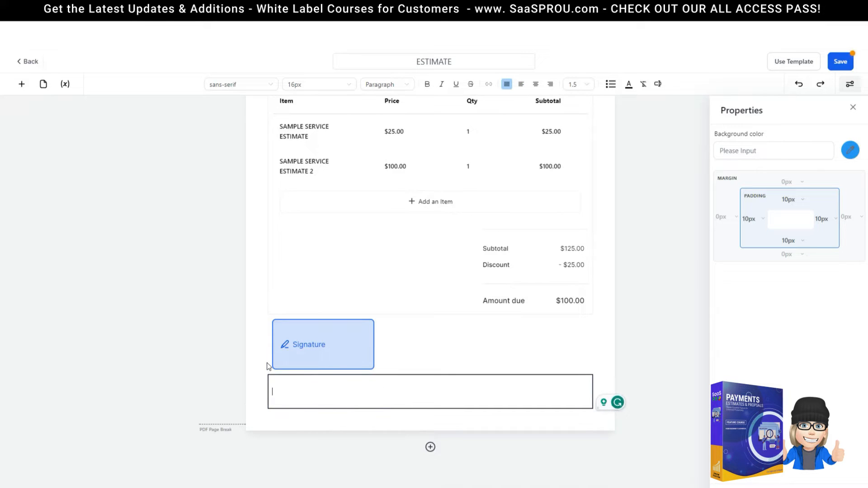
Insert the contact's Full Name field and, on a new line, the Date (month/day/year) field into the text element below the signature
click(658, 83)
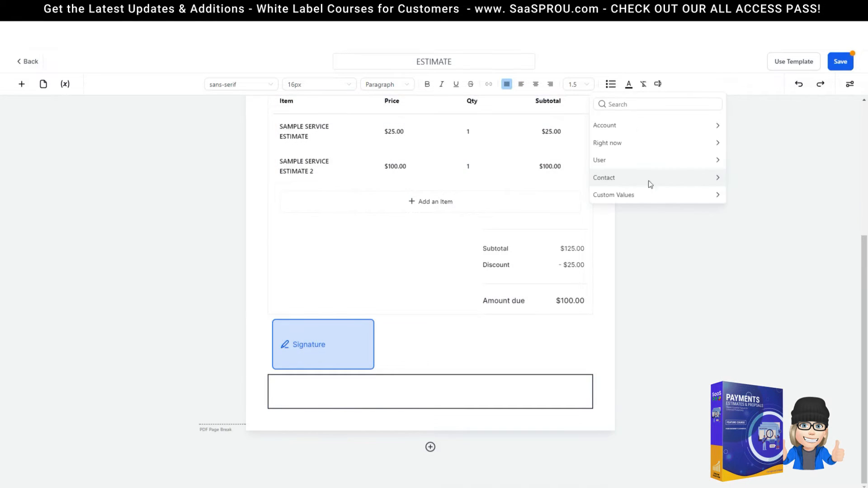
click(721, 180)
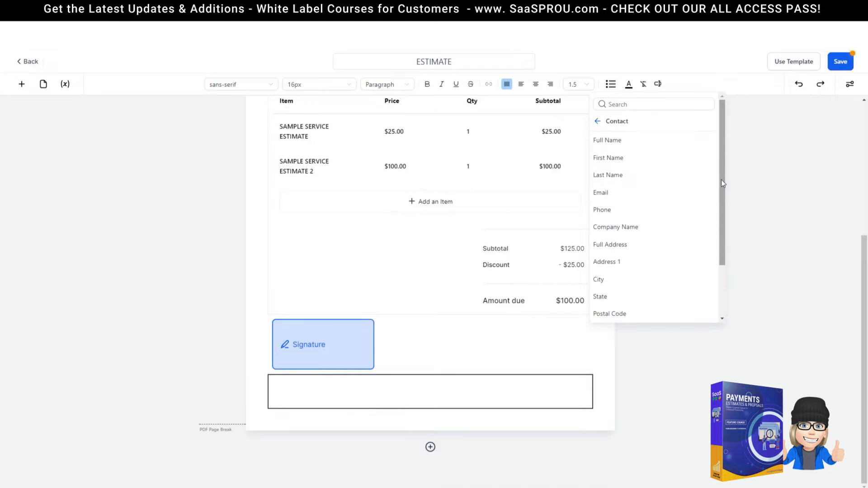
click(619, 144)
scroll(620, 149, down, 2)
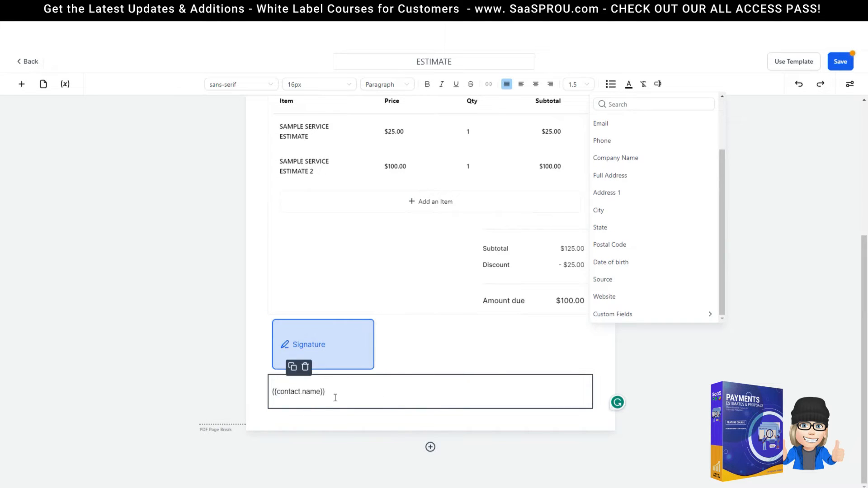
key(Return)
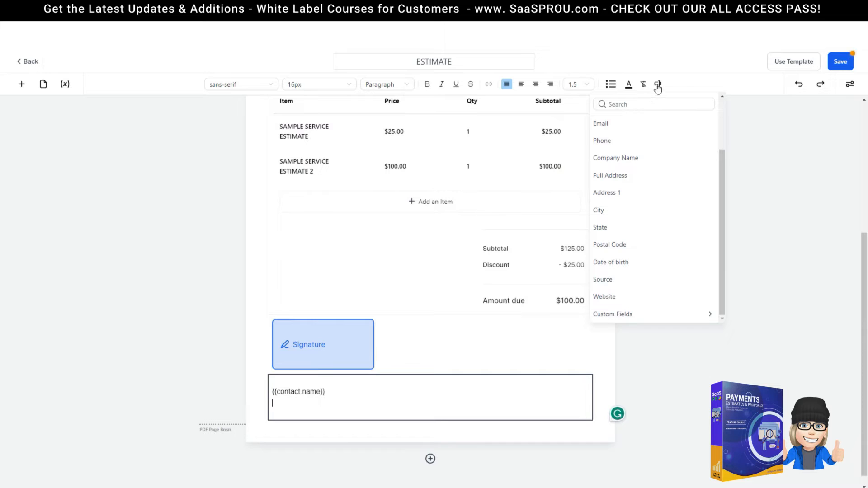
scroll(615, 307, down, 5)
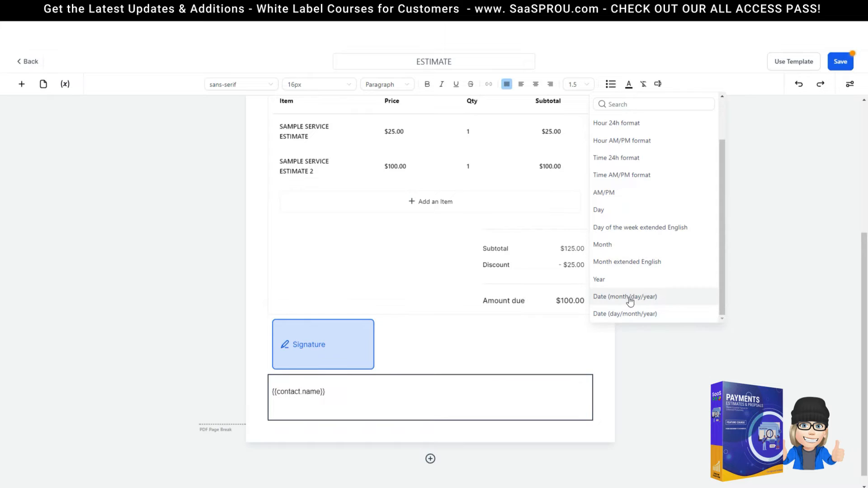
click(629, 300)
click(314, 359)
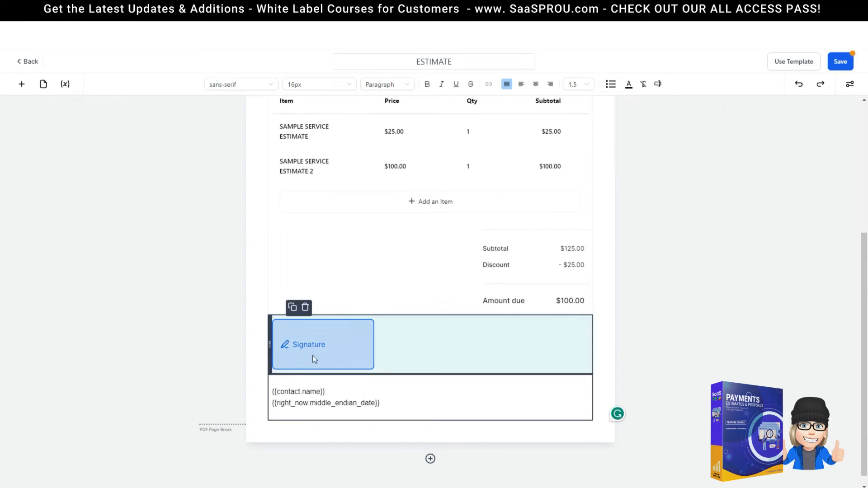
click(276, 389)
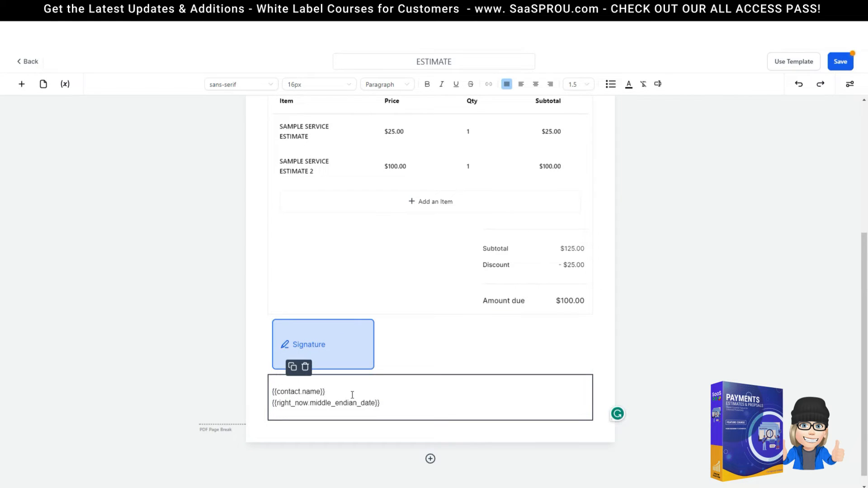
click(198, 399)
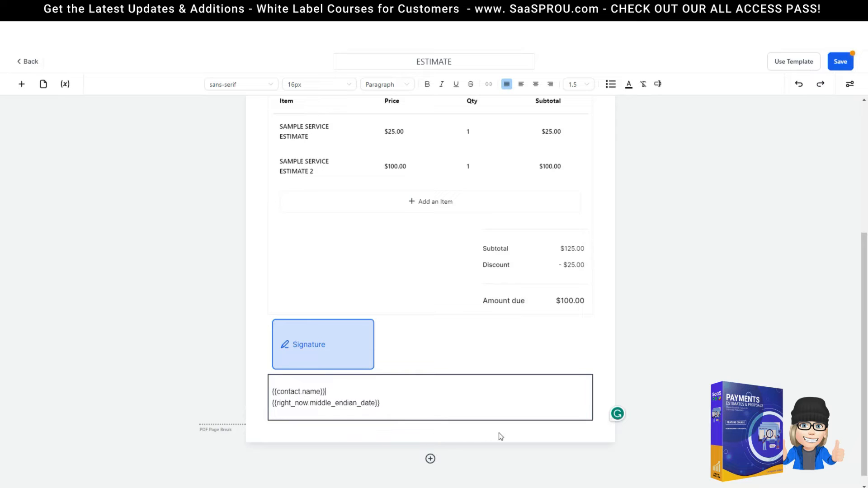
Review the whole template from the logo header down to the signature and date block
scroll(274, 432, up, 2)
scroll(390, 204, down, 2)
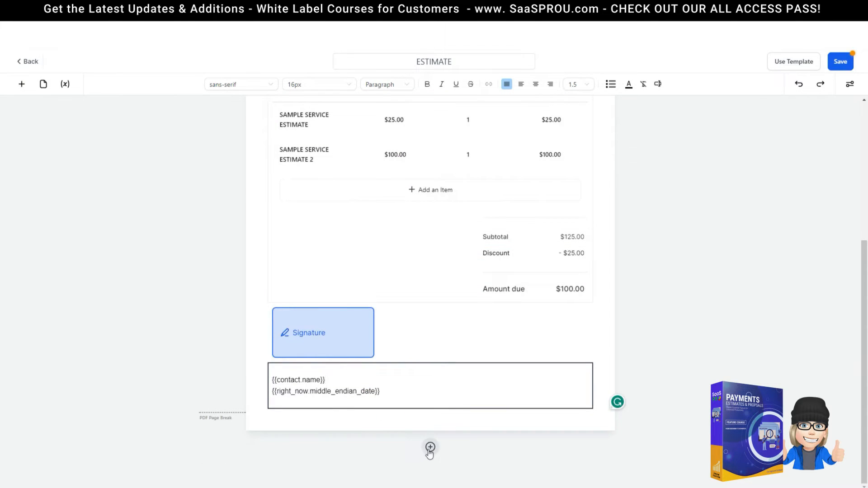
scroll(364, 242, up, 5)
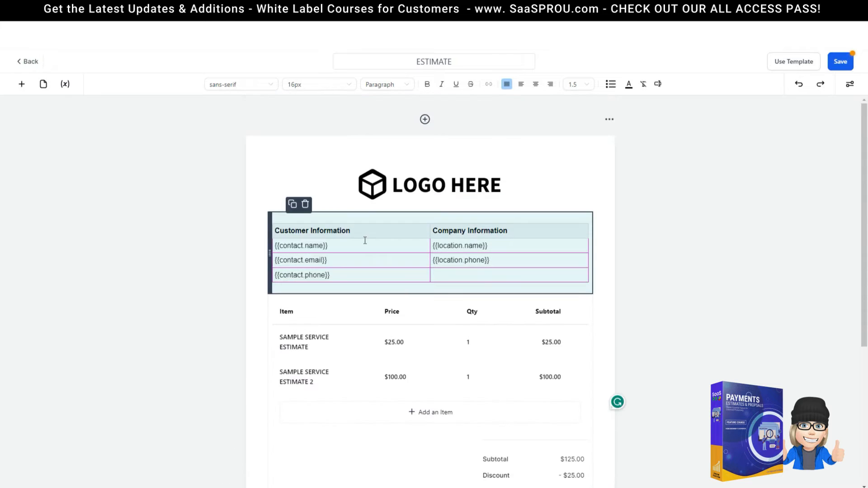
scroll(363, 241, down, 5)
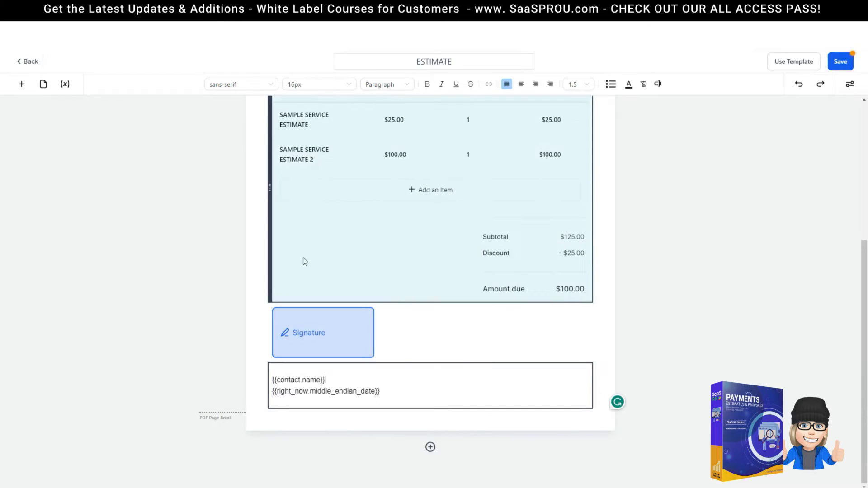
scroll(314, 296, up, 4)
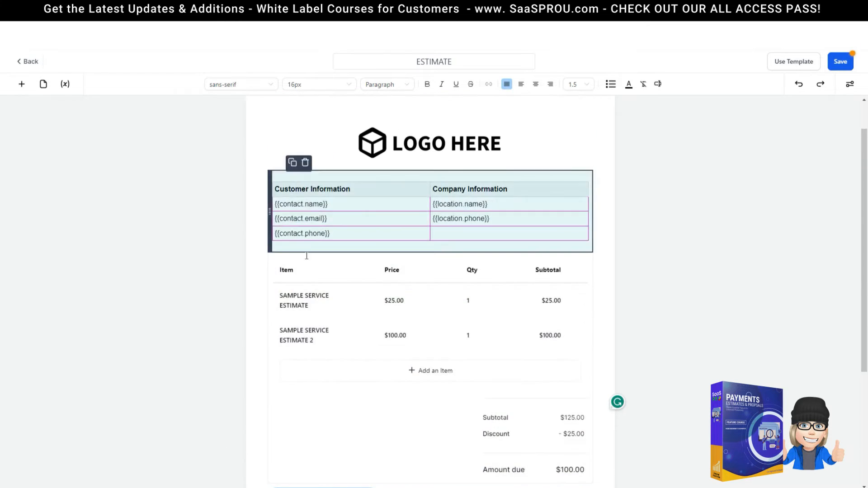
scroll(303, 257, down, 4)
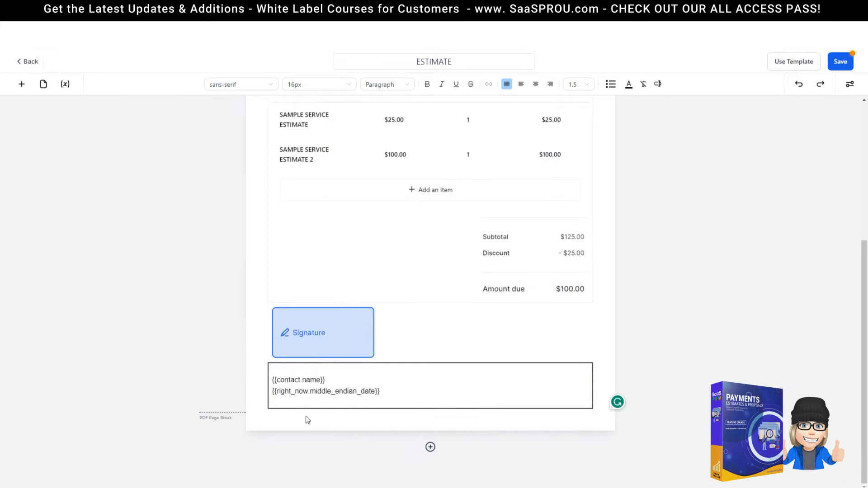
scroll(748, 271, up, 5)
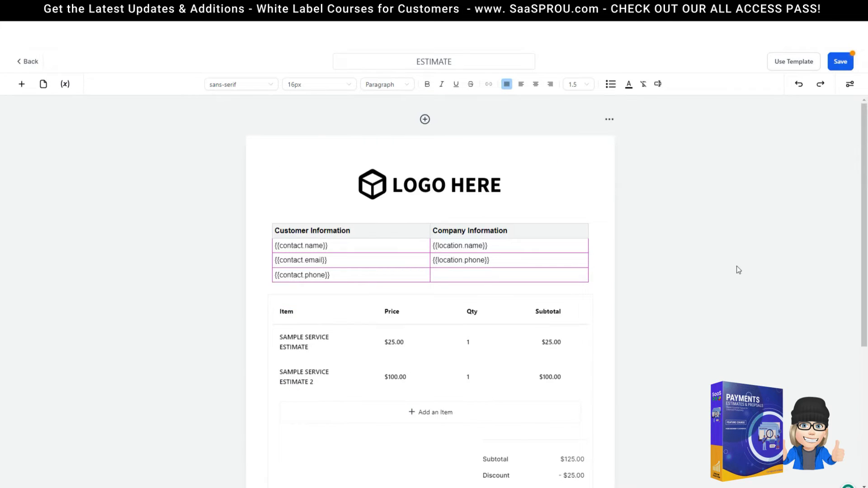
Save the ESTIMATE template
scroll(583, 317, down, 5)
click(839, 65)
scroll(711, 238, up, 5)
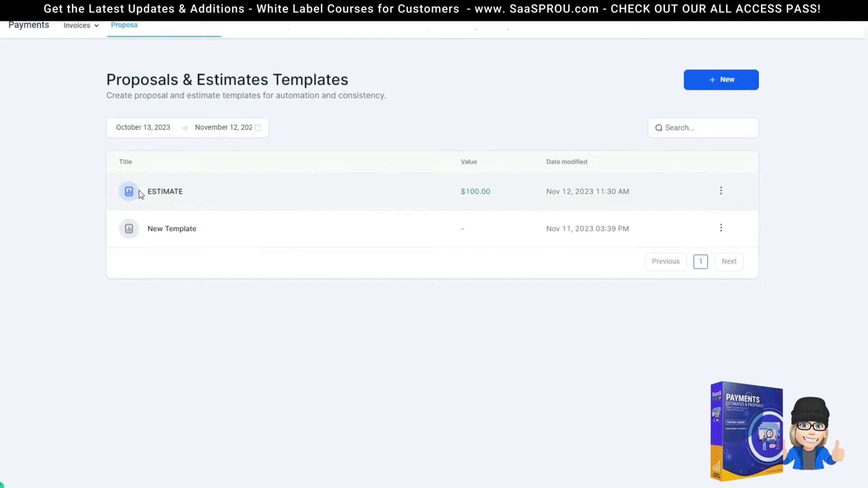
Start a new estimate document from the saved ESTIMATE template in the templates list
click(722, 194)
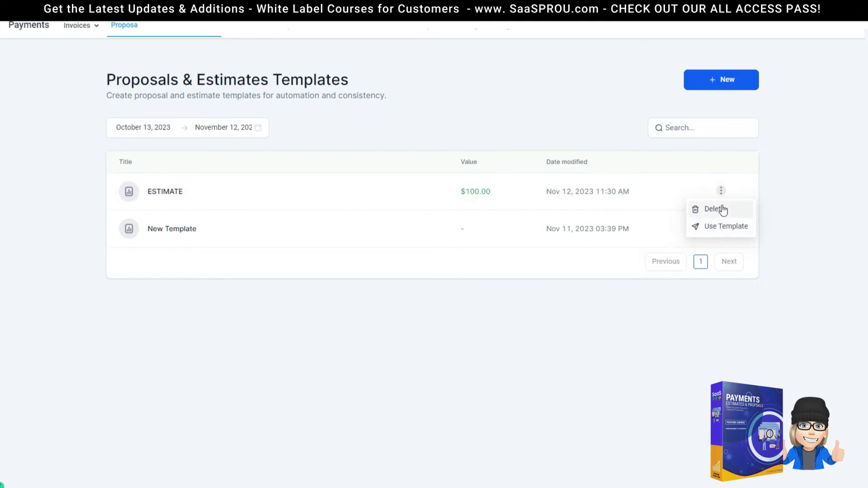
click(277, 191)
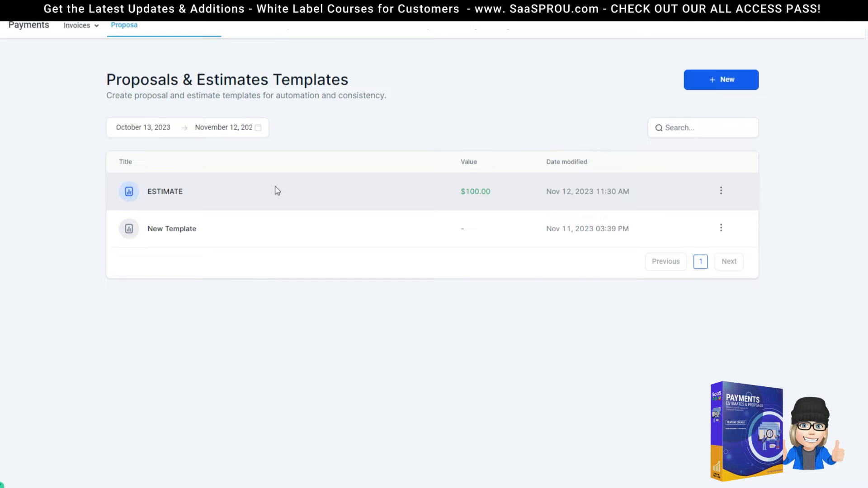
click(721, 190)
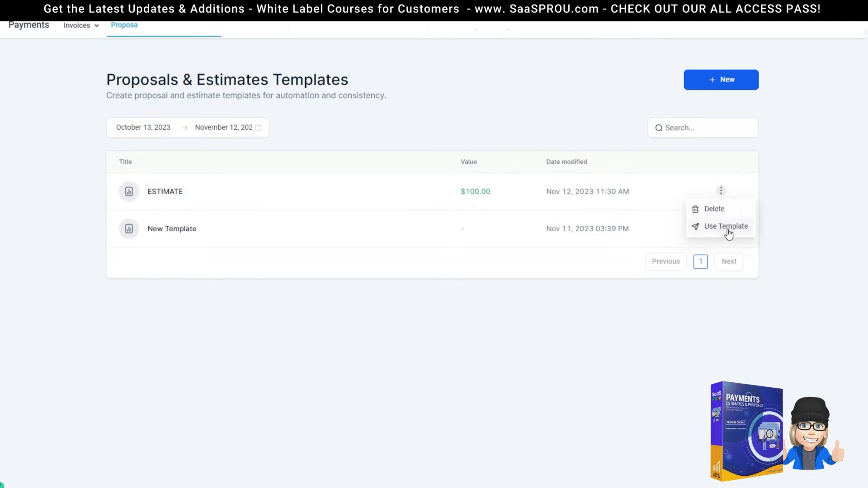
click(707, 228)
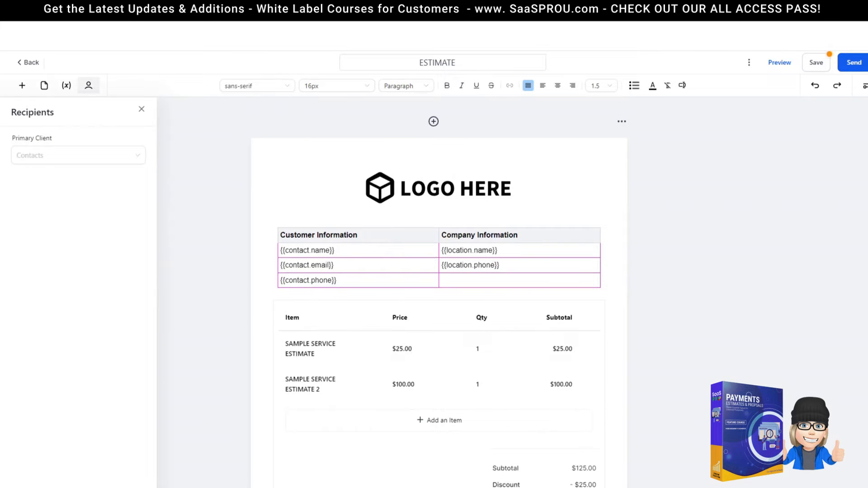
Search the contacts for "col", choose the matching test contact as primary client, and check the signature block's assignment
click(450, 66)
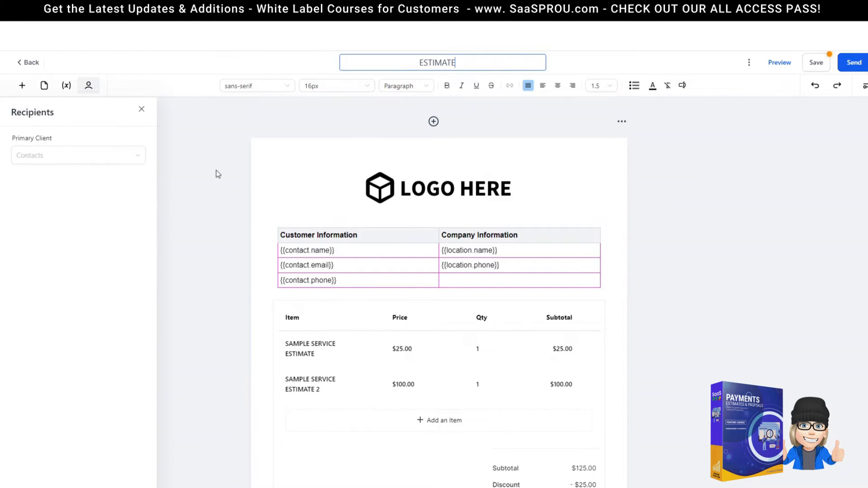
click(45, 155)
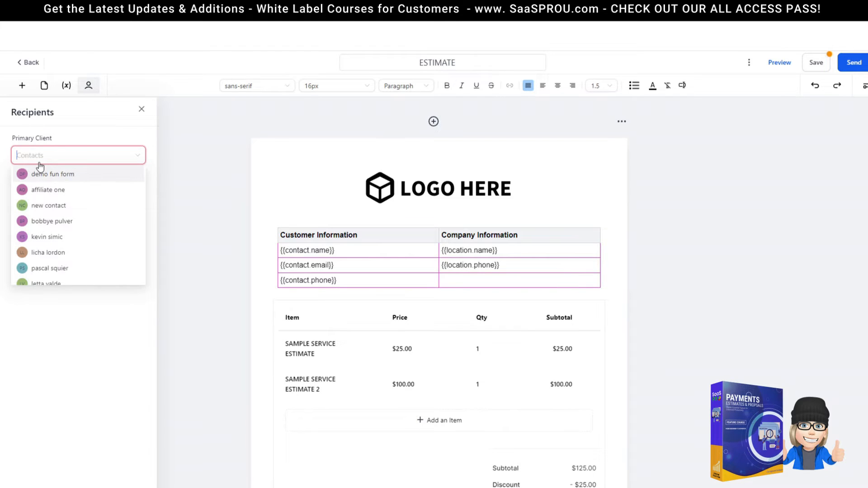
text(col)
click(68, 176)
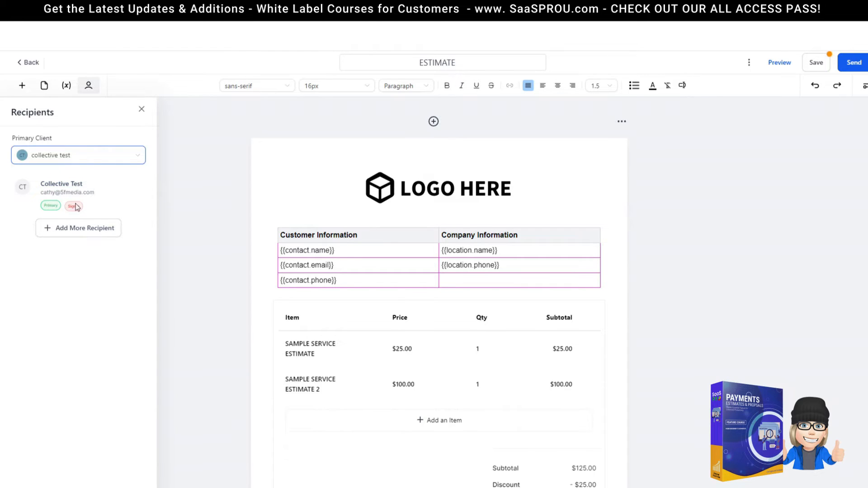
scroll(285, 331, down, 5)
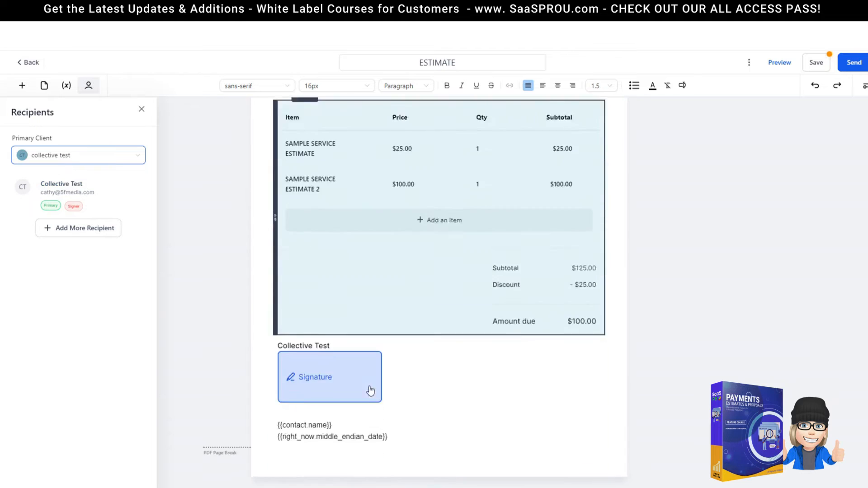
scroll(368, 388, up, 3)
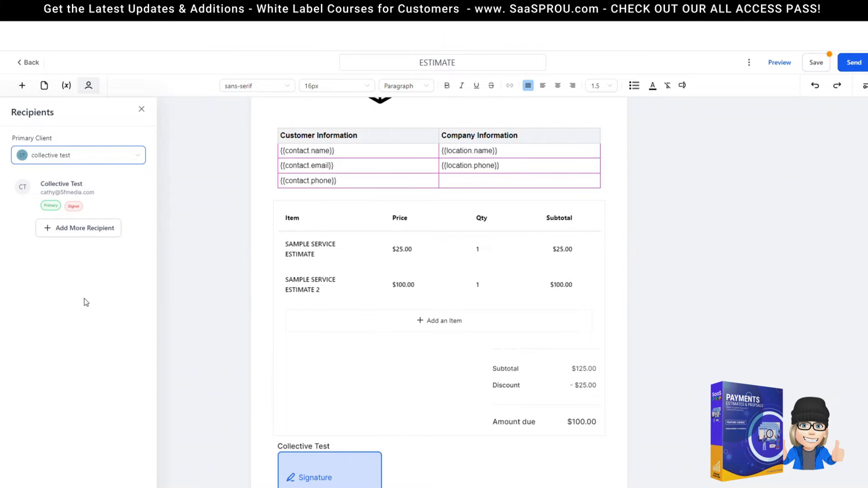
scroll(374, 250, up, 2)
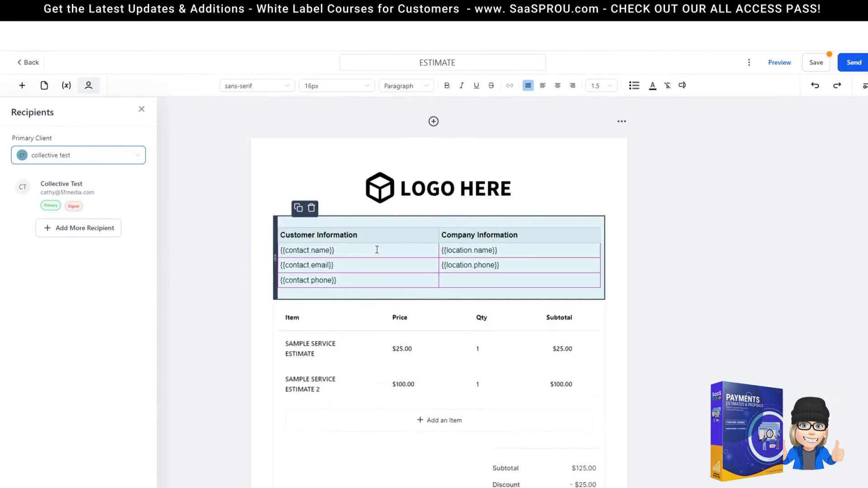
scroll(368, 251, down, 5)
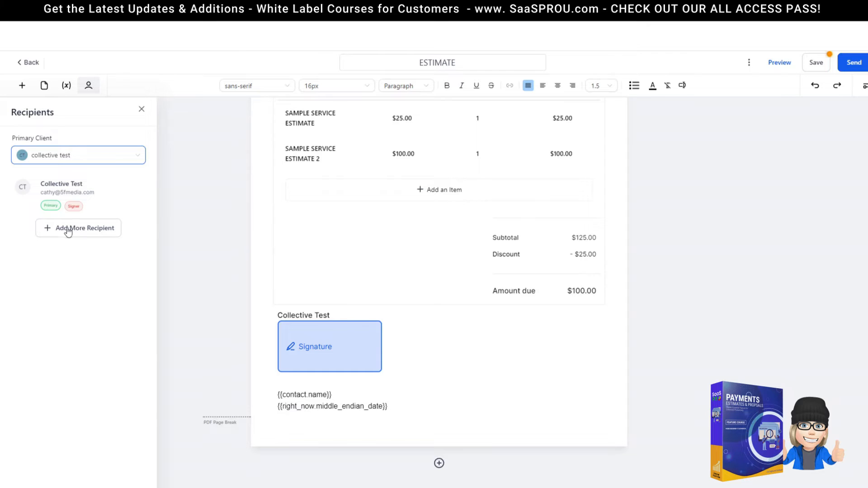
View the document variables, return to the recipients, and save the estimate document
click(65, 88)
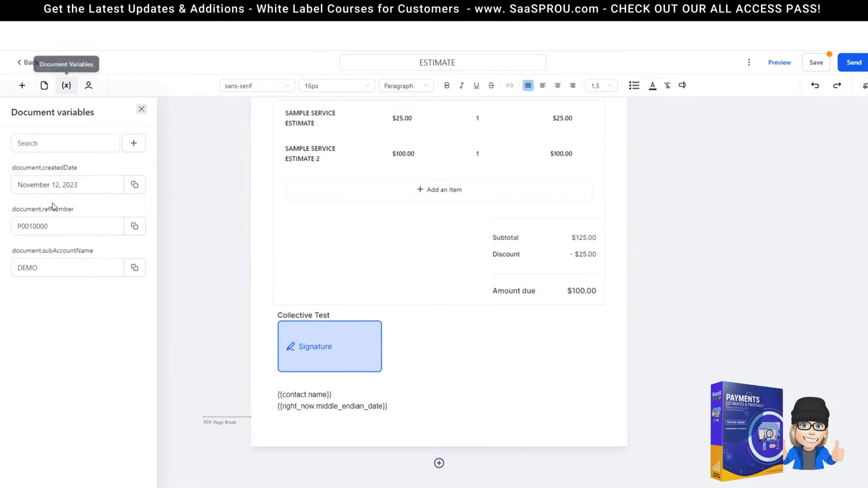
click(88, 85)
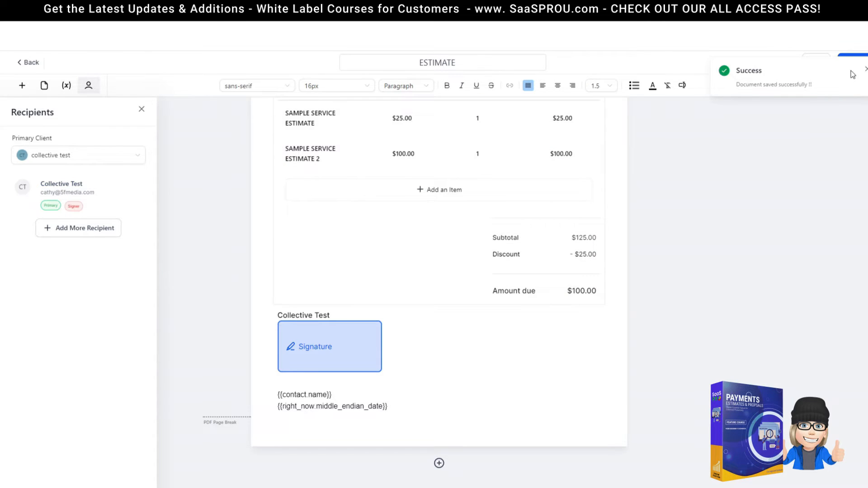
click(865, 70)
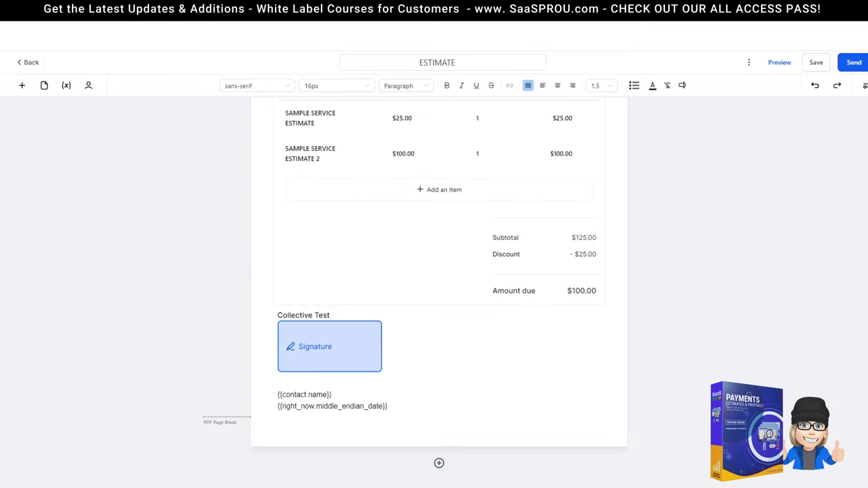
Examine the additional document actions and the editable item rows in the estimate's product list
click(749, 63)
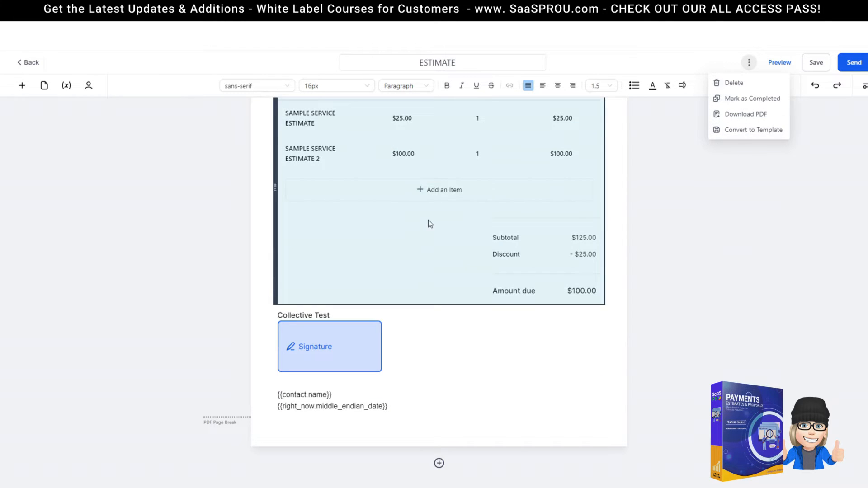
scroll(411, 239, up, 2)
click(346, 246)
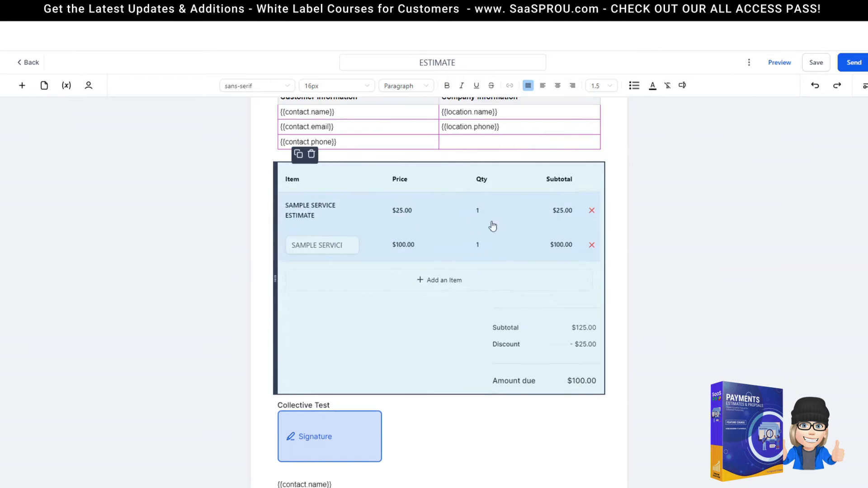
click(748, 63)
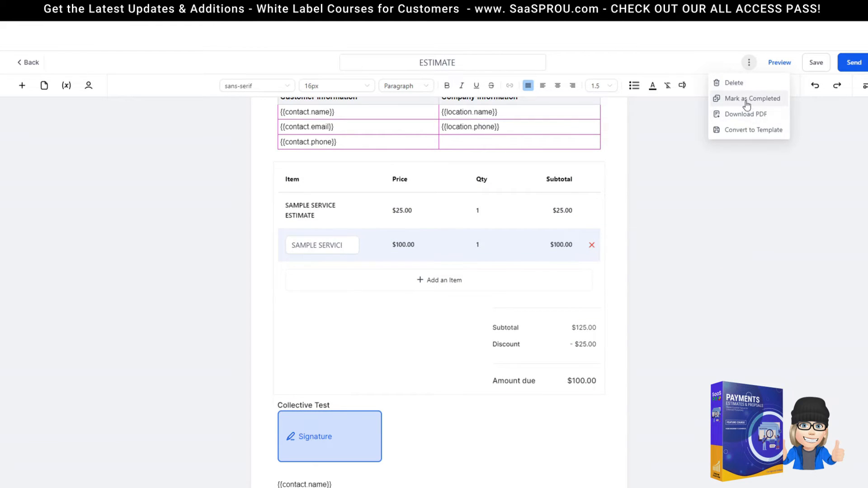
click(318, 209)
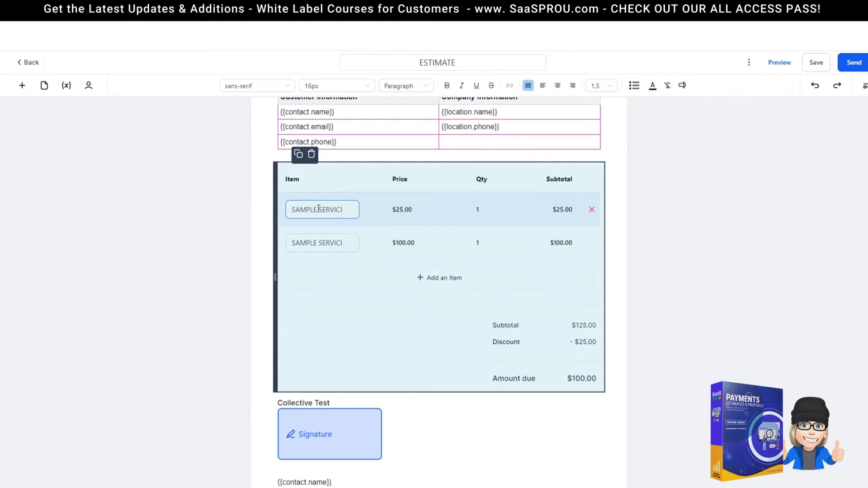
triple_click(336, 209)
click(264, 72)
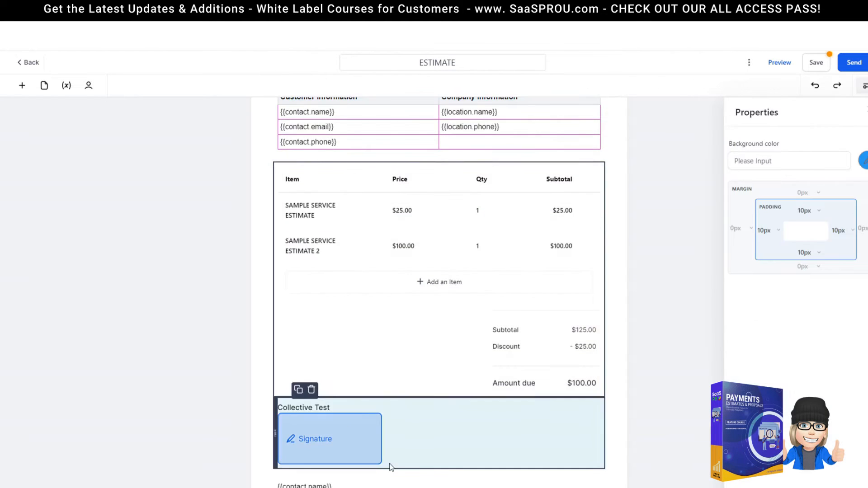
scroll(426, 278, up, 3)
scroll(427, 278, down, 4)
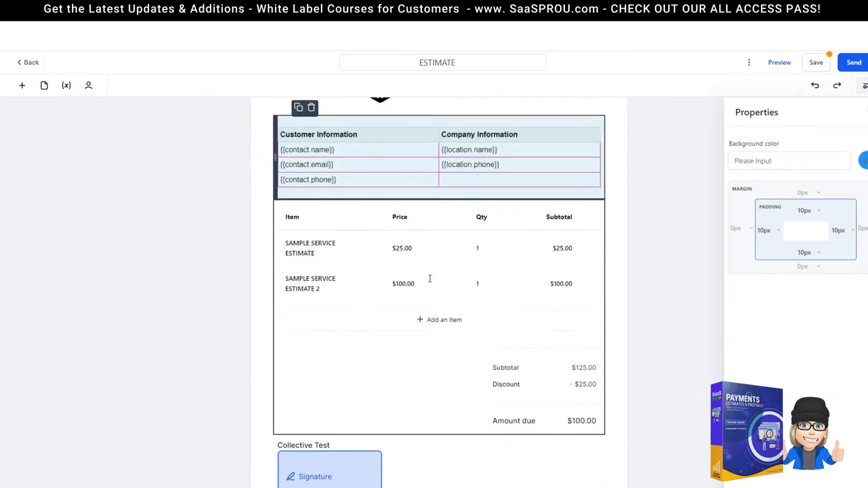
scroll(427, 278, up, 4)
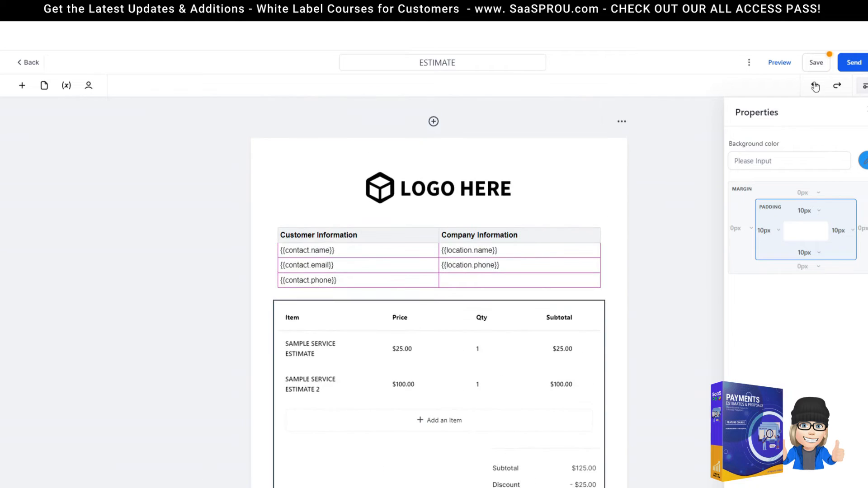
Download the estimate as a PDF, open ESTIMATE.pdf, and check the filled-in details in it and in the preview
click(749, 64)
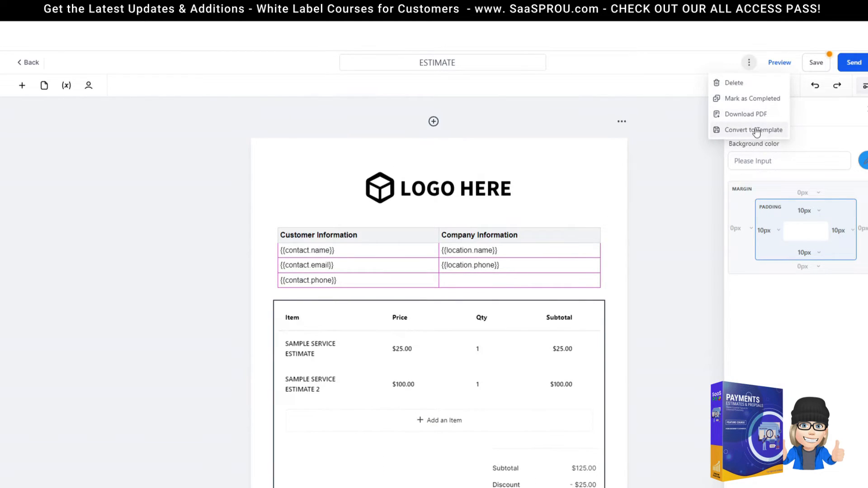
click(743, 116)
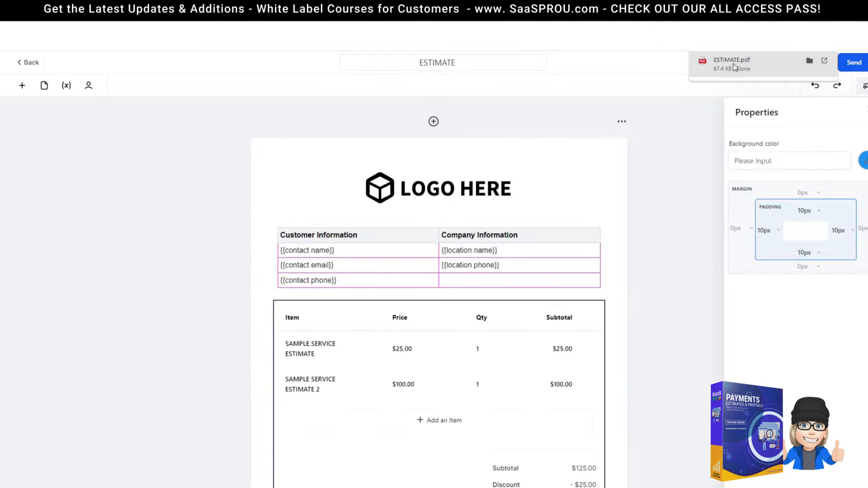
click(733, 63)
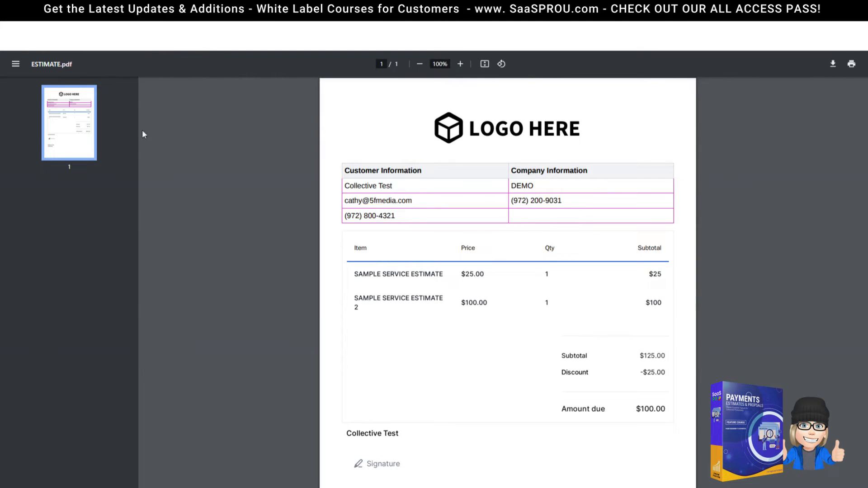
scroll(481, 244, down, 2)
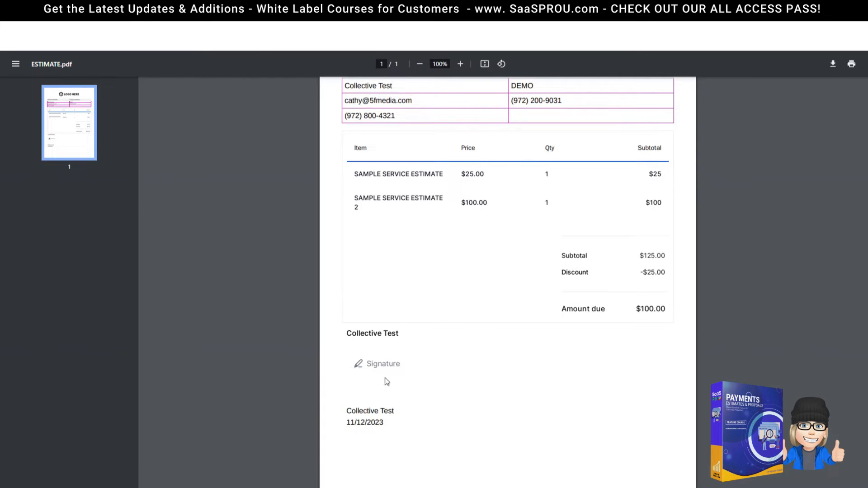
scroll(491, 380, up, 2)
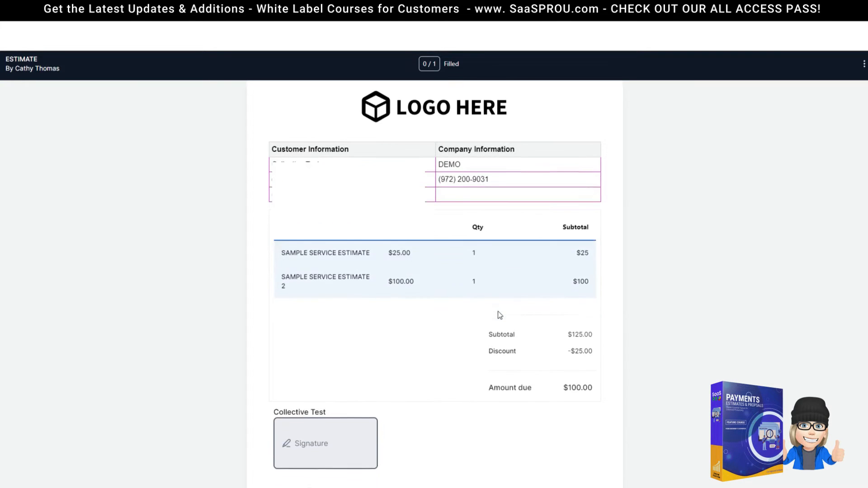
click(864, 64)
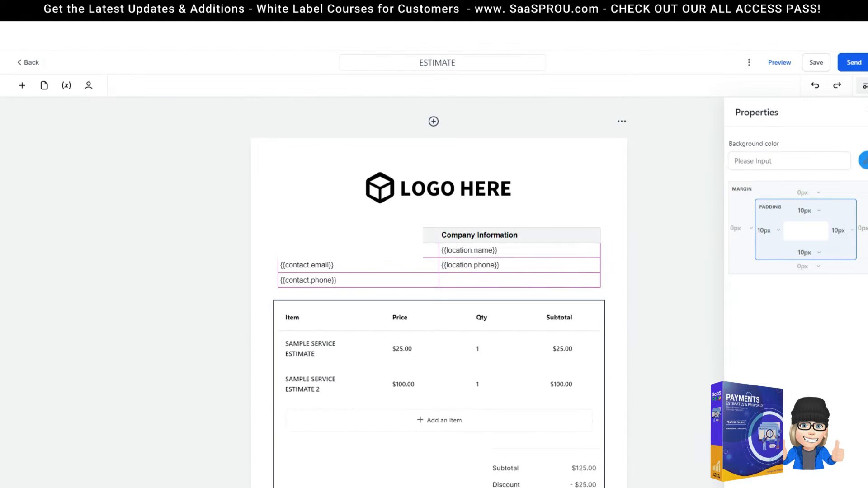
Close the block properties and view the option for sharing the estimate through an individual recipient link
click(867, 109)
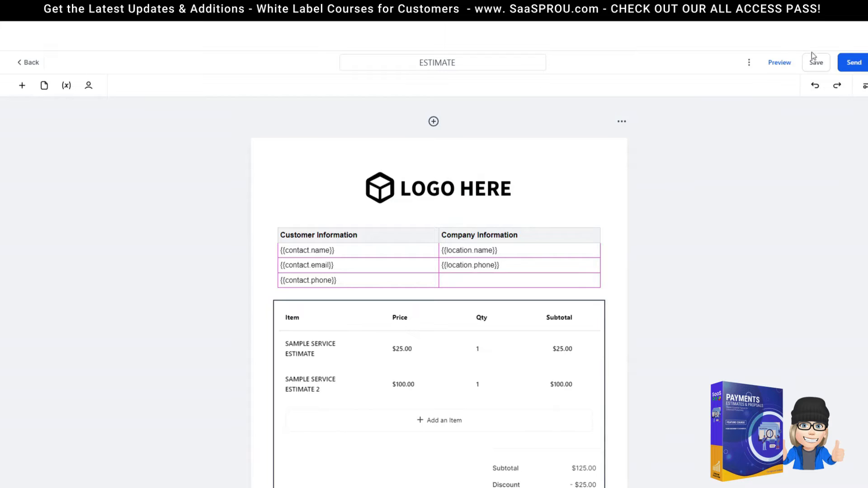
click(856, 66)
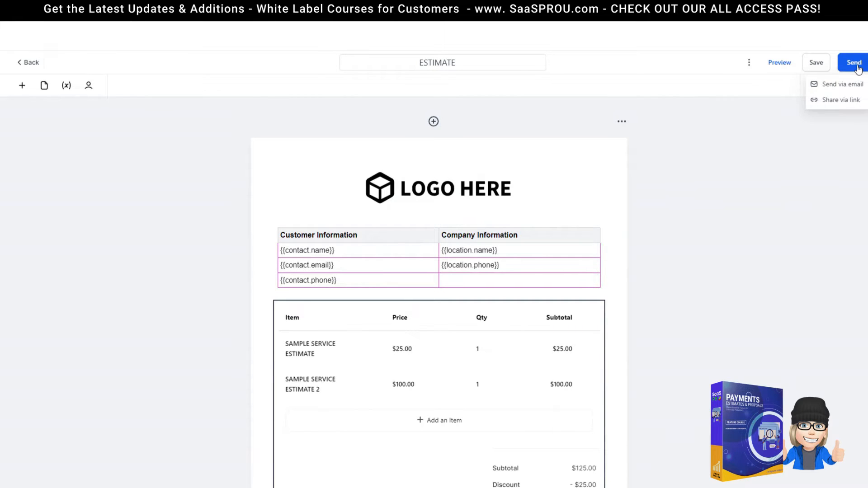
click(832, 105)
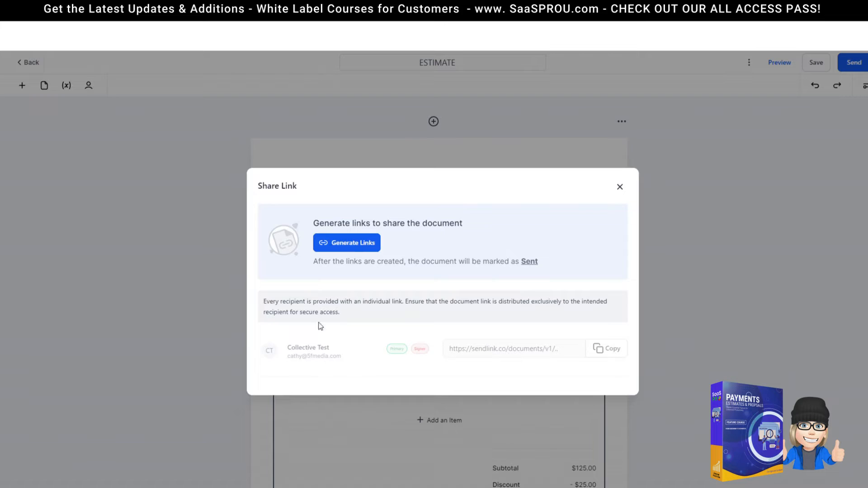
click(619, 187)
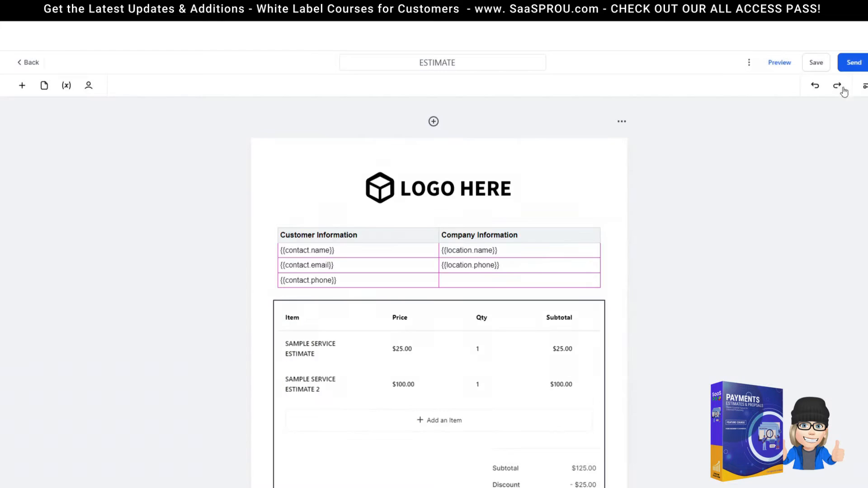
Send the estimate to the primary client via email
click(859, 65)
click(845, 85)
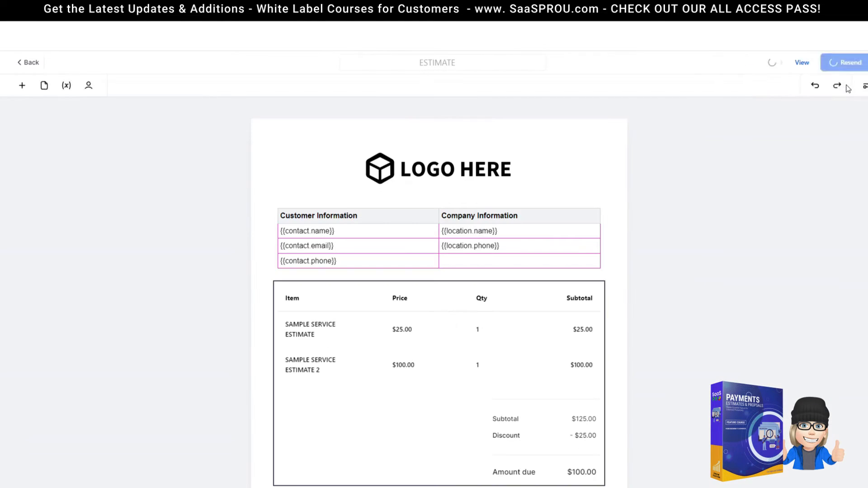
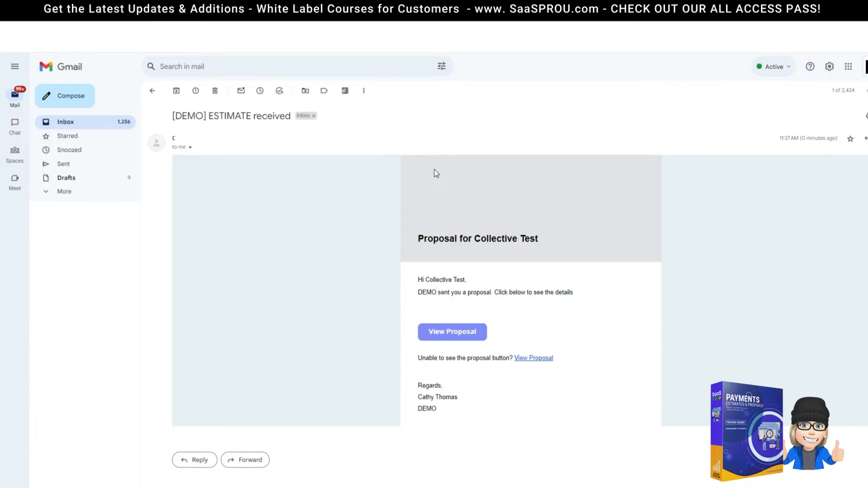
In Gmail, open the proposal from the received ESTIMATE email and start filling out its required signature field
click(461, 335)
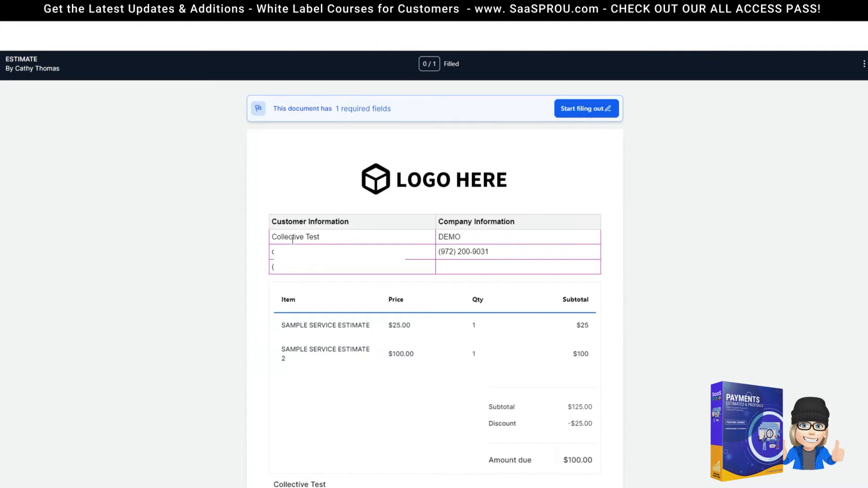
click(590, 111)
scroll(521, 318, up, 5)
click(582, 111)
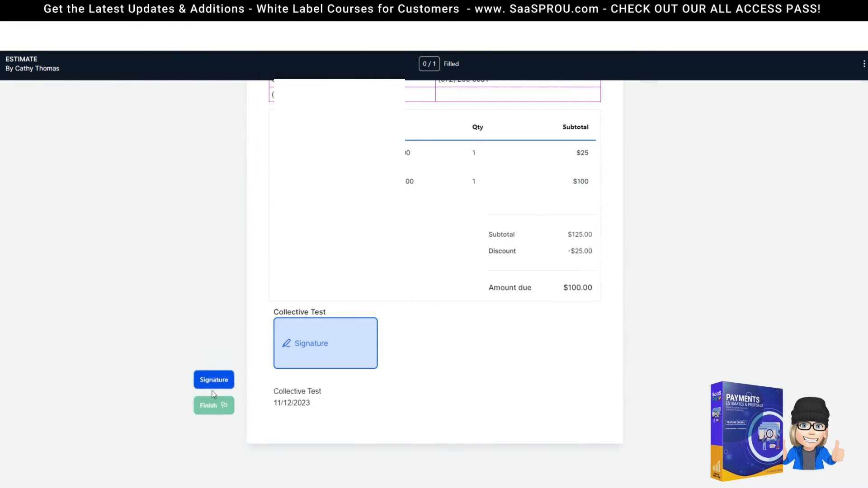
click(215, 381)
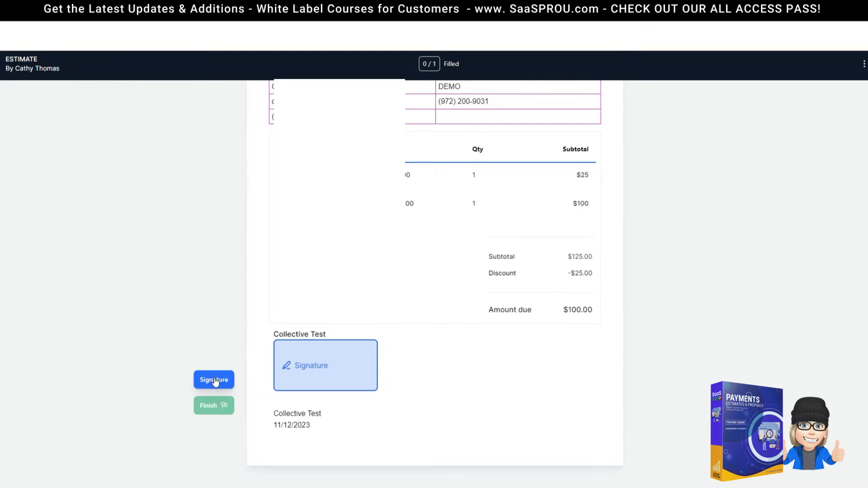
click(306, 367)
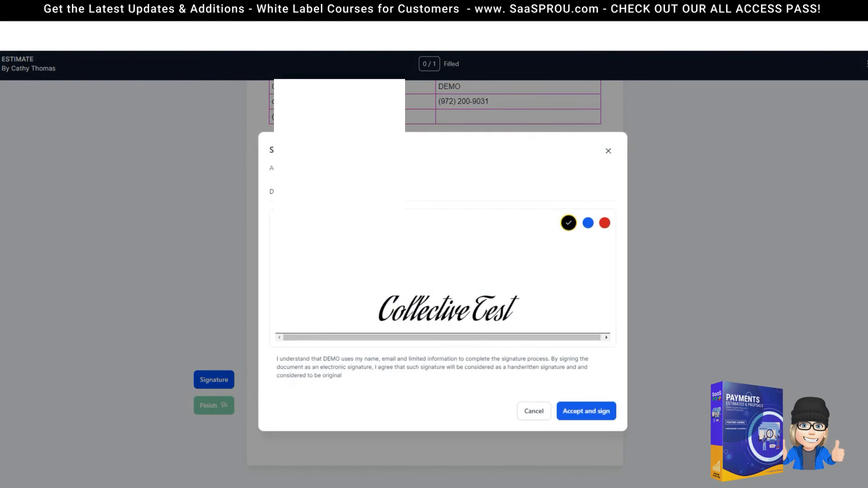
Try the signature in Style Script and in blue, and set it to Vujahday Script in black
click(335, 223)
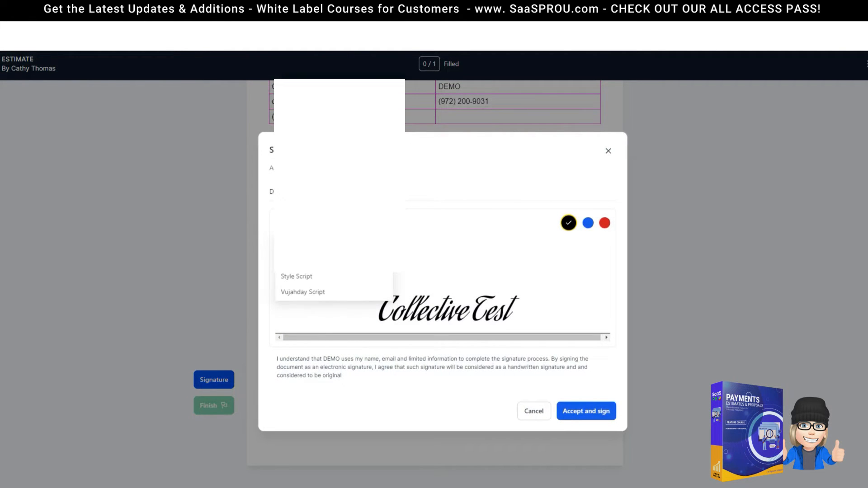
click(308, 276)
click(335, 223)
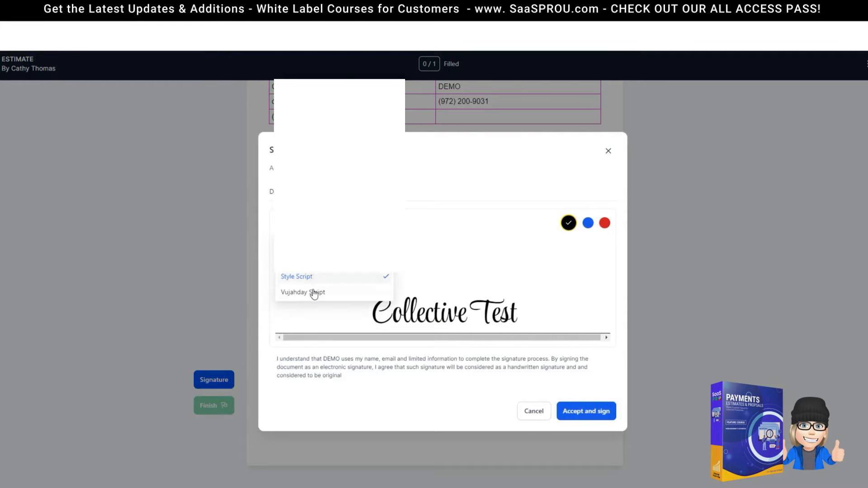
click(315, 292)
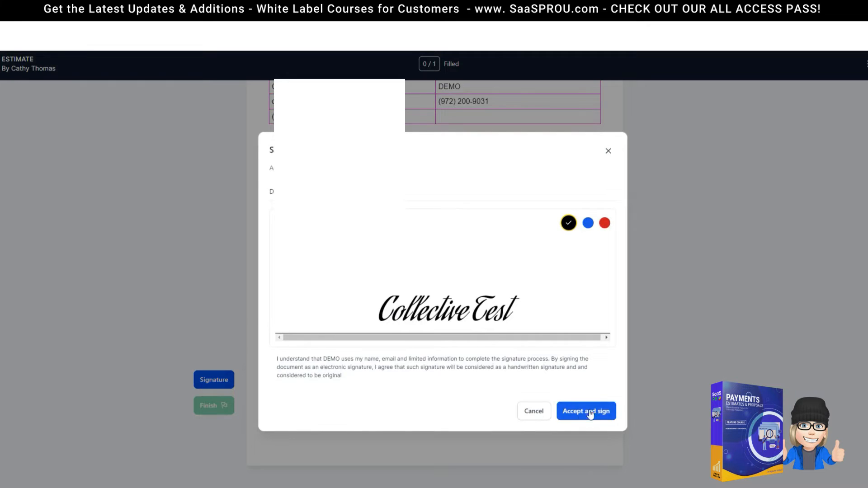
click(589, 223)
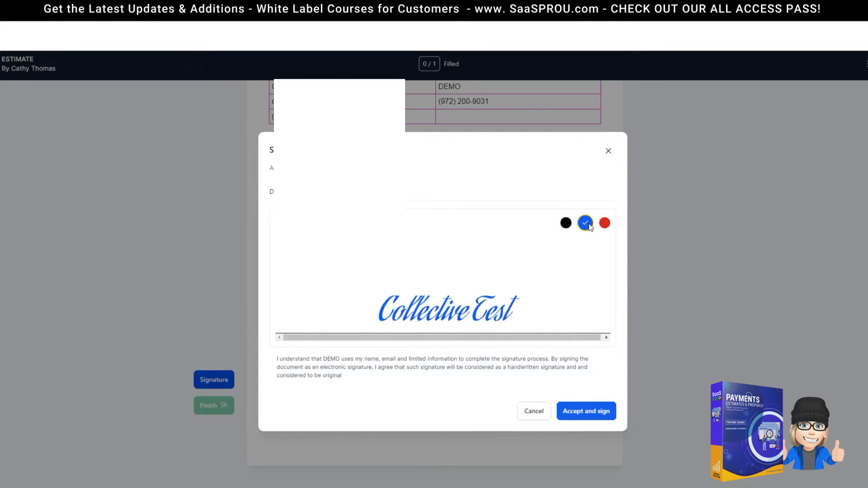
click(566, 224)
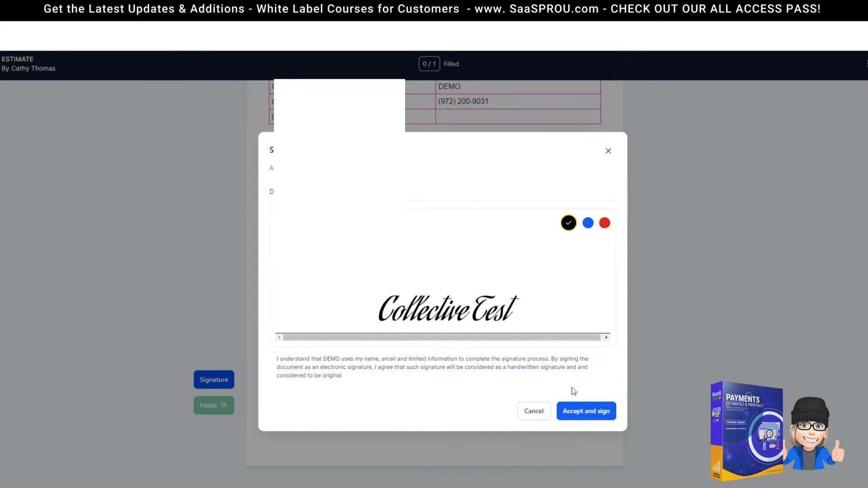
Accept the signature, review the signed estimate, and finish the document
click(586, 411)
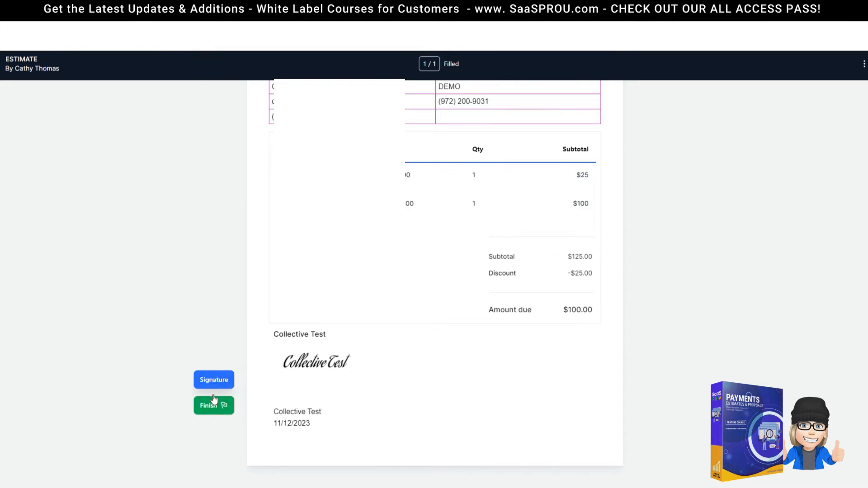
scroll(555, 182, up, 3)
click(219, 380)
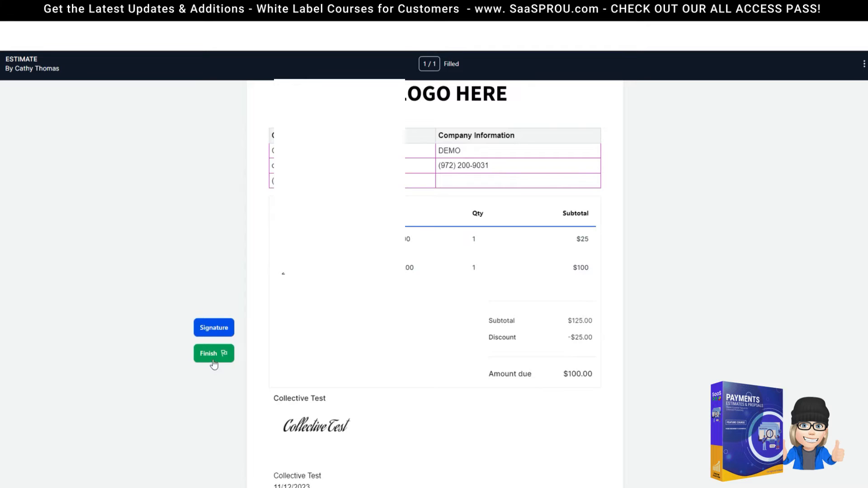
click(213, 354)
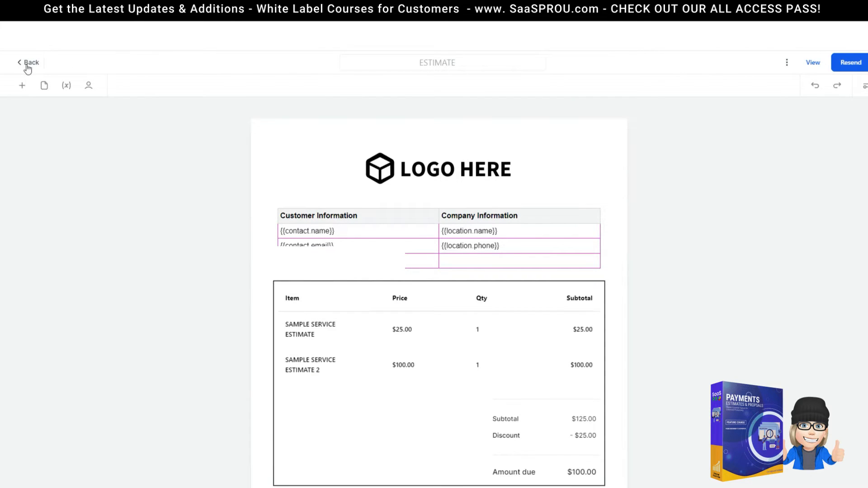
Return to the Proposals & Estimates list and check the documents that are waiting for others and completed
click(28, 64)
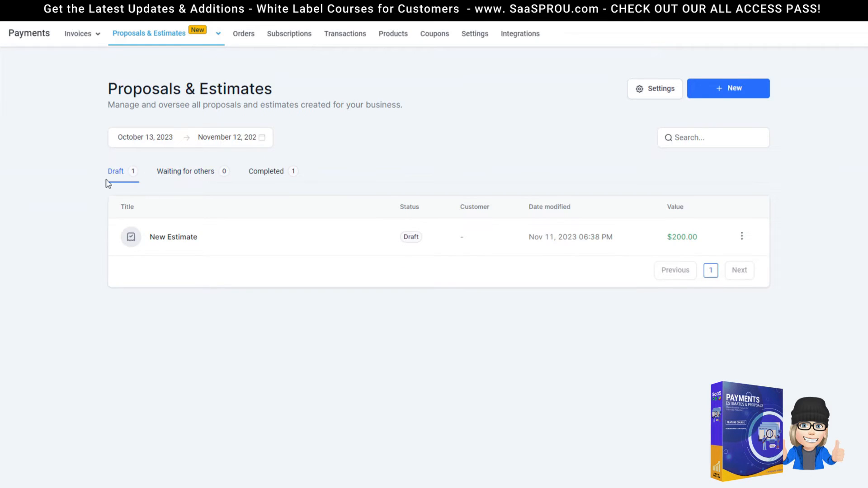
click(191, 178)
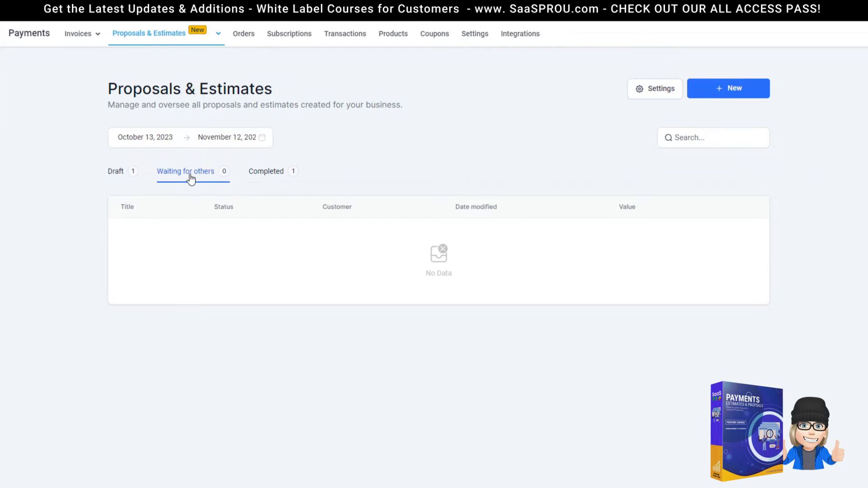
click(263, 172)
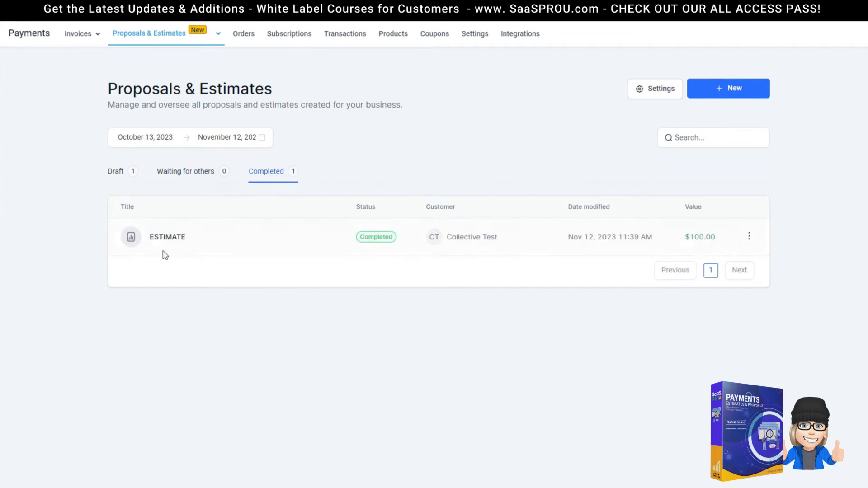
click(185, 177)
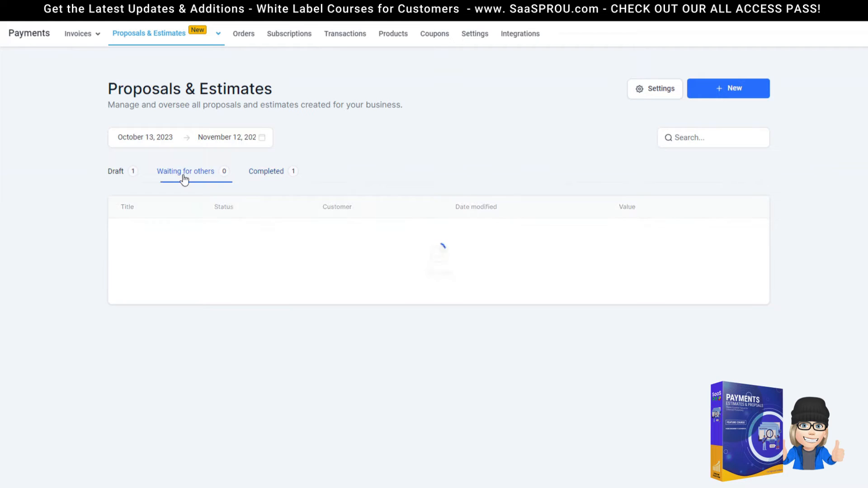
click(264, 179)
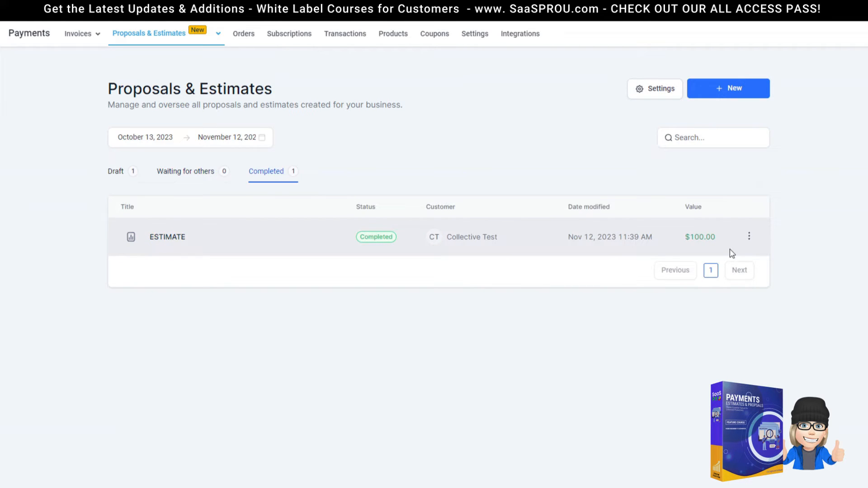
Open the invoice belonging to the completed ESTIMATE and review its send options, line items, discount and amount due
click(749, 239)
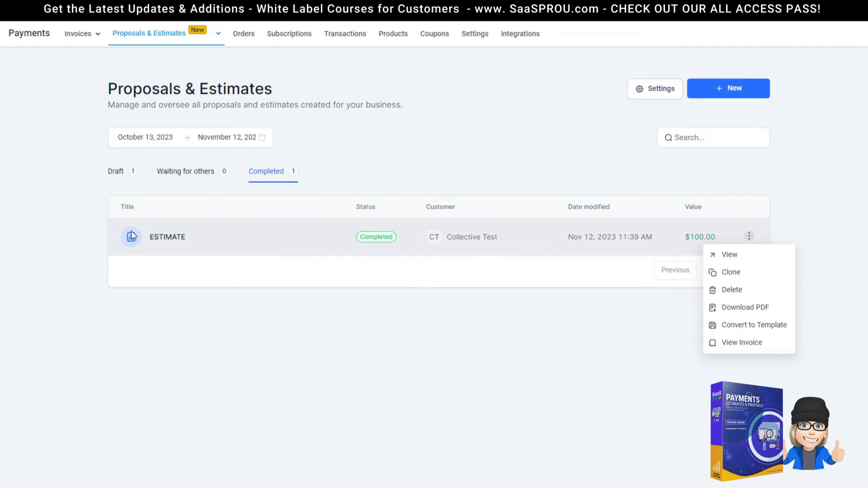
click(754, 343)
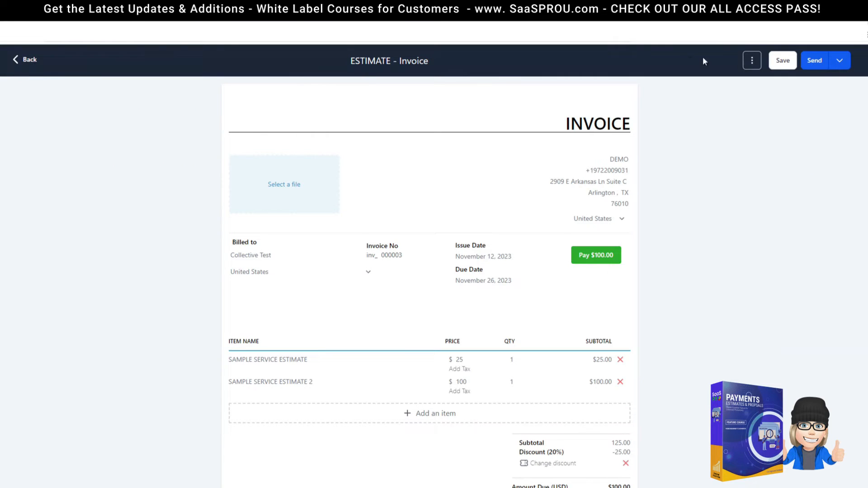
click(839, 61)
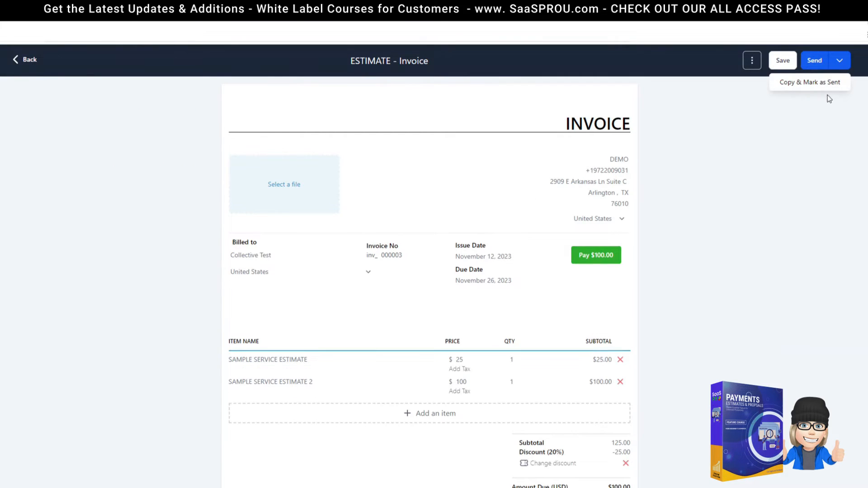
scroll(542, 264, down, 4)
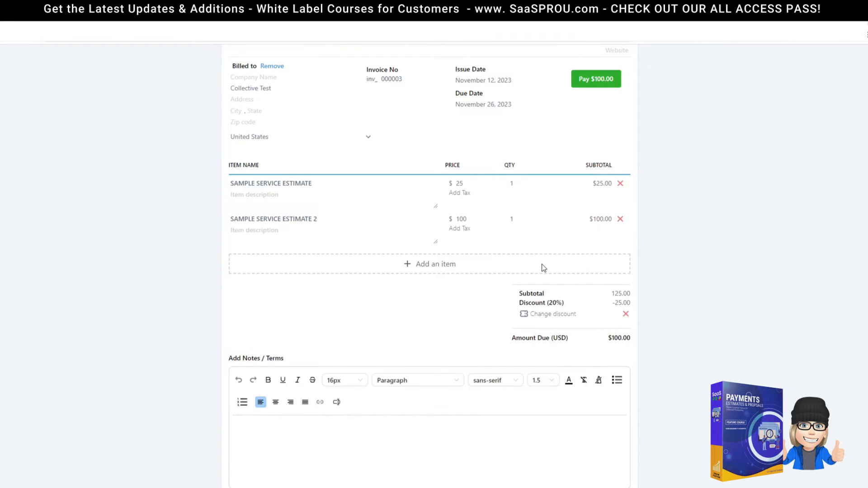
scroll(541, 264, up, 4)
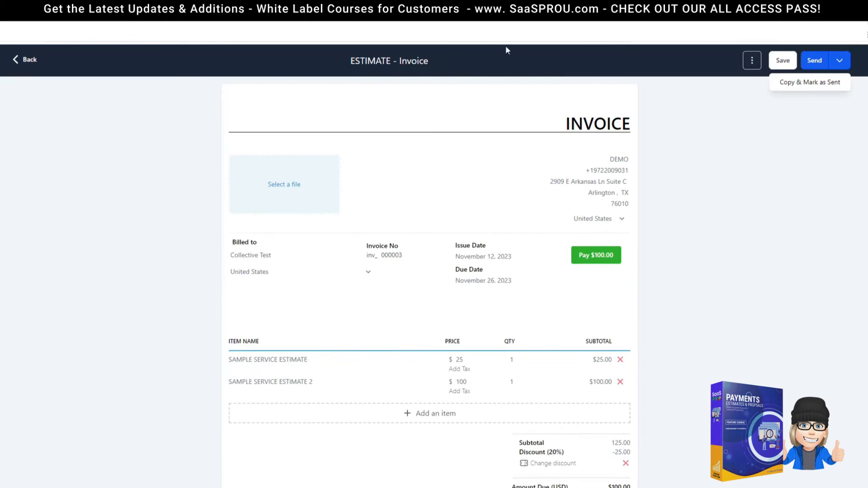
Copy the link of the ESTIMATE - Invoice, mark the invoice as sent, and show its remaining sending options
scroll(632, 206, down, 4)
scroll(599, 302, up, 4)
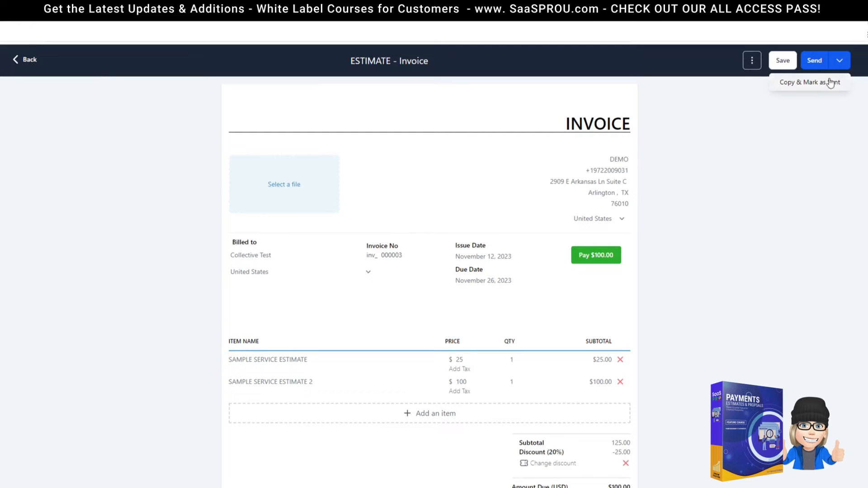
click(822, 86)
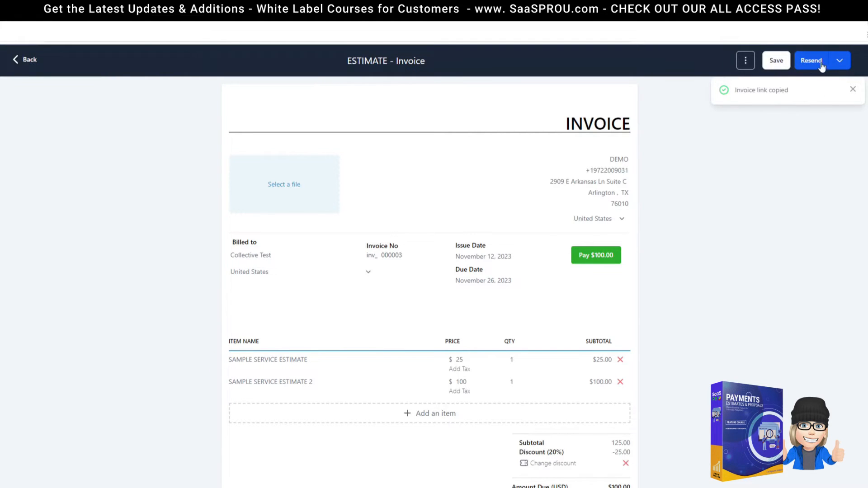
click(837, 65)
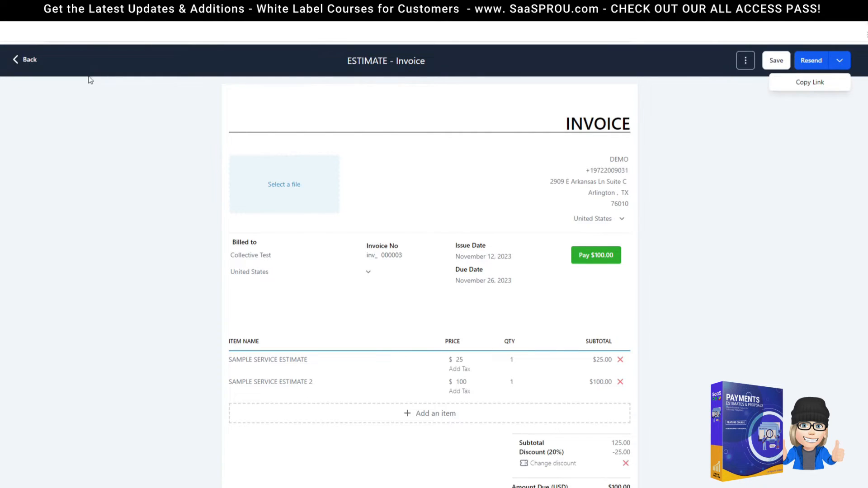
Return to the completed proposals and estimates and download the ESTIMATE document as a PDF
click(28, 59)
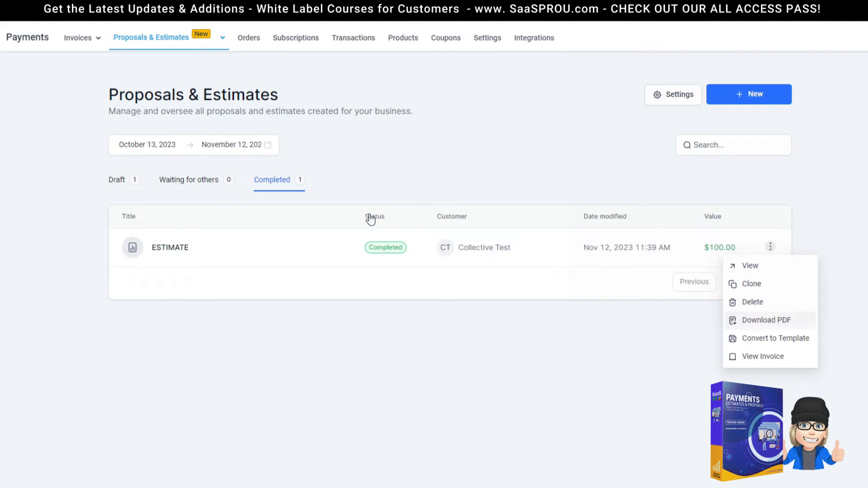
click(787, 325)
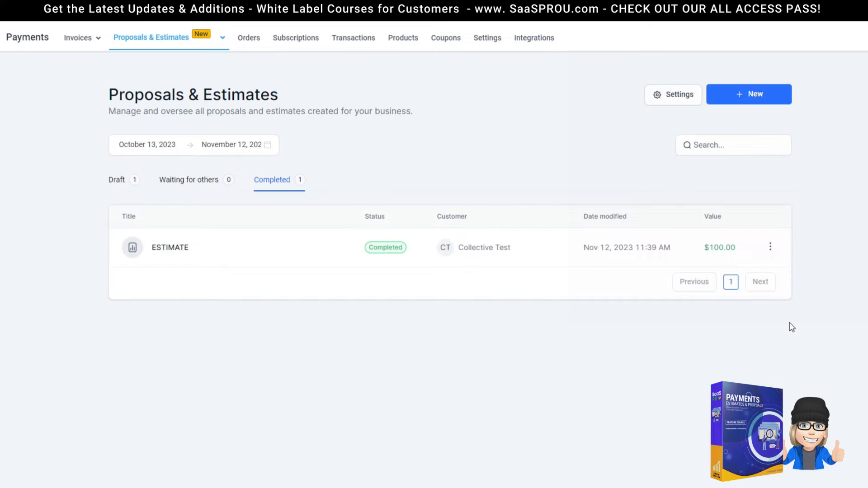
Examine the estimate PDF's line items, totals, customer signature and signature certificate, and return to the estimates list
scroll(355, 413, down, 7)
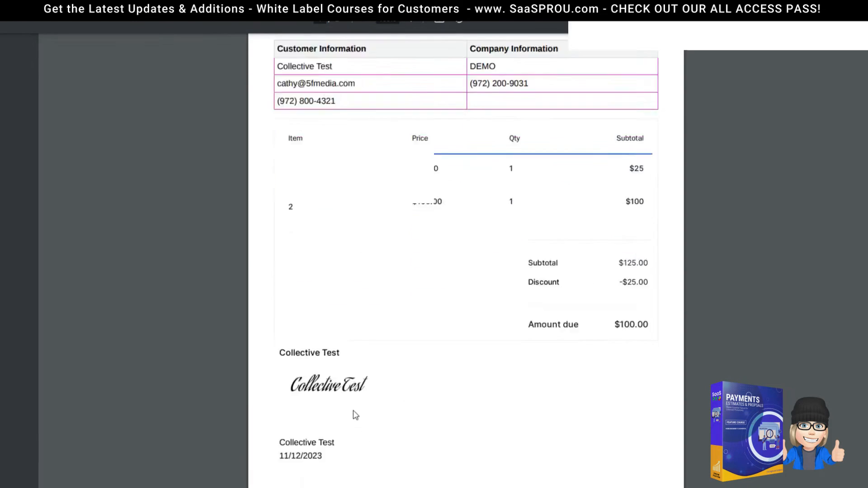
scroll(351, 342, up, 5)
scroll(350, 237, down, 8)
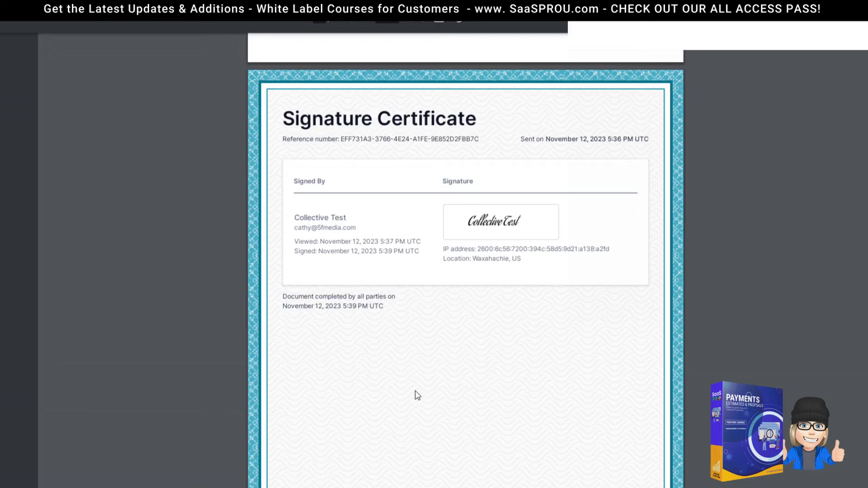
scroll(415, 387, down, 2)
scroll(416, 391, up, 5)
scroll(417, 393, up, 8)
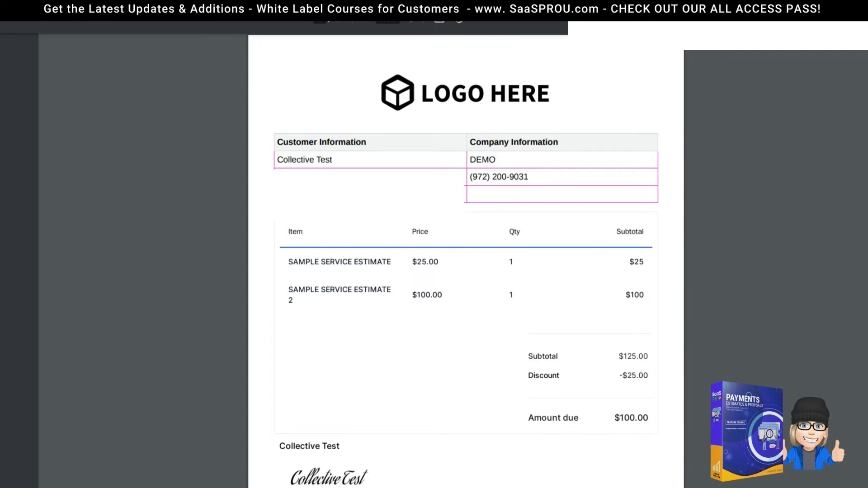
scroll(475, 301, down, 10)
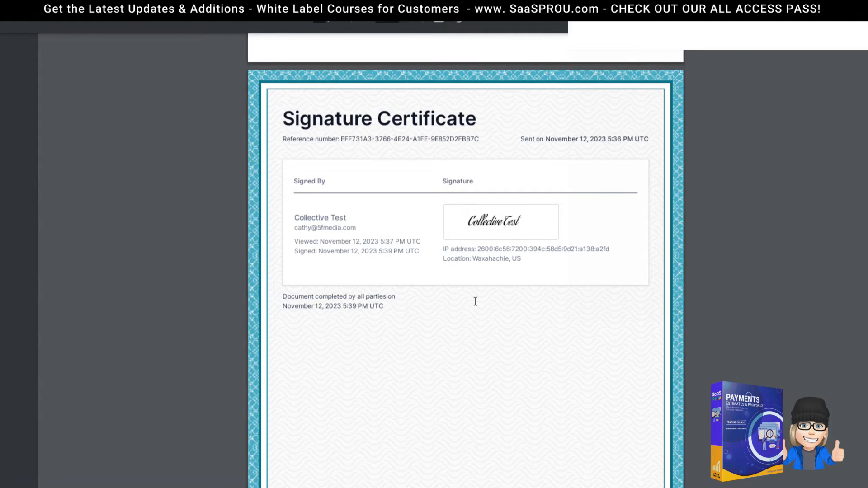
scroll(378, 153, up, 10)
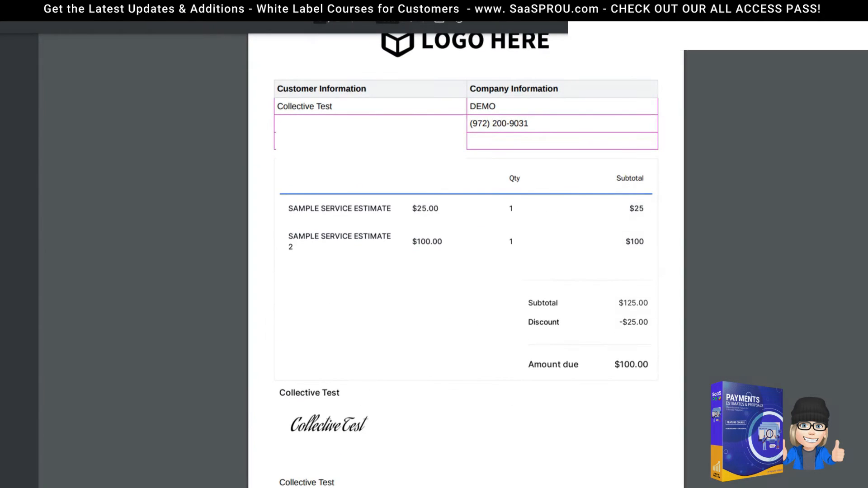
click(863, 18)
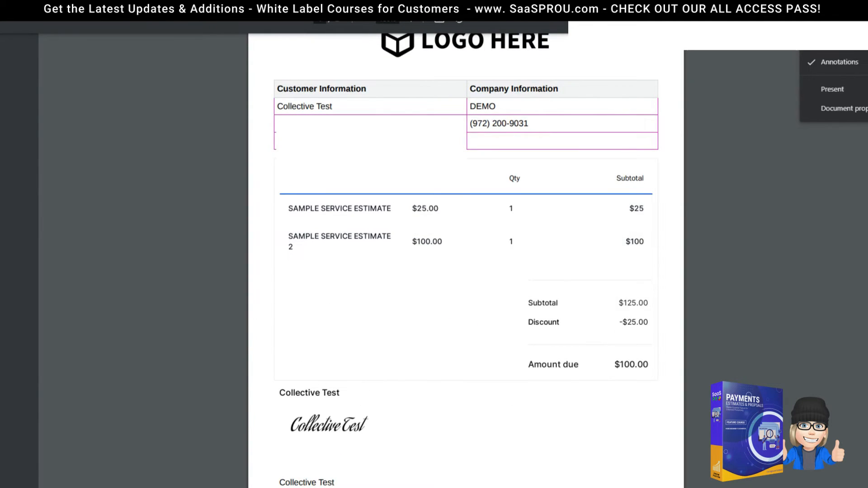
click(583, 4)
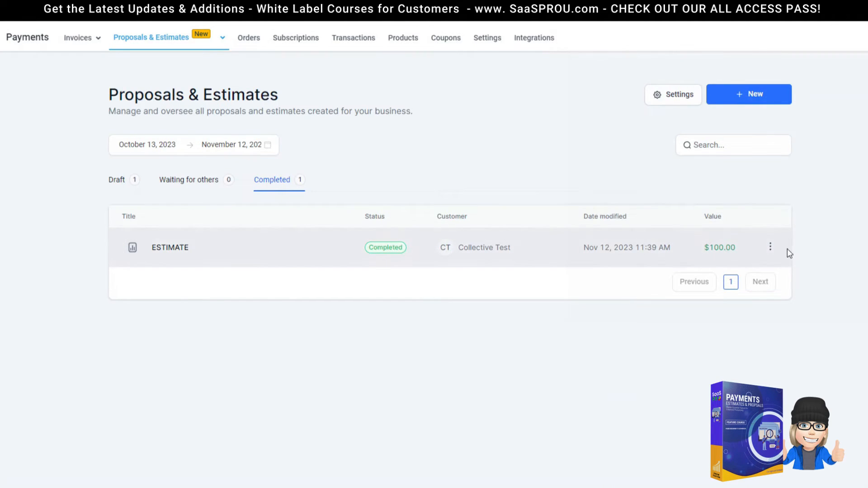
Go to the list of all invoices and check the actions available for the ESTIMATE - Invoice
mouse_move(83, 40)
click(36, 65)
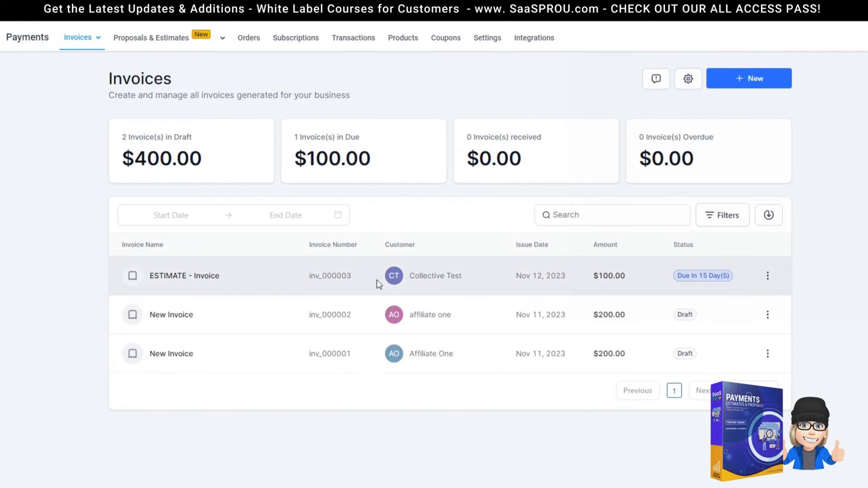
click(767, 275)
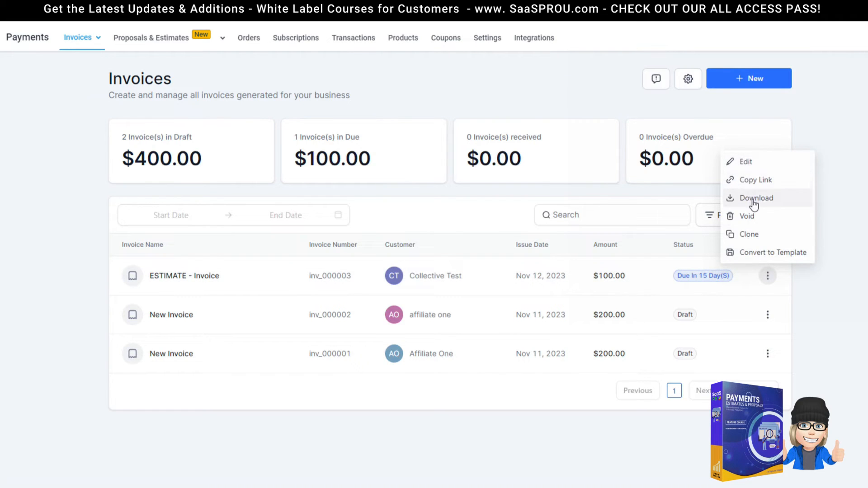
click(181, 284)
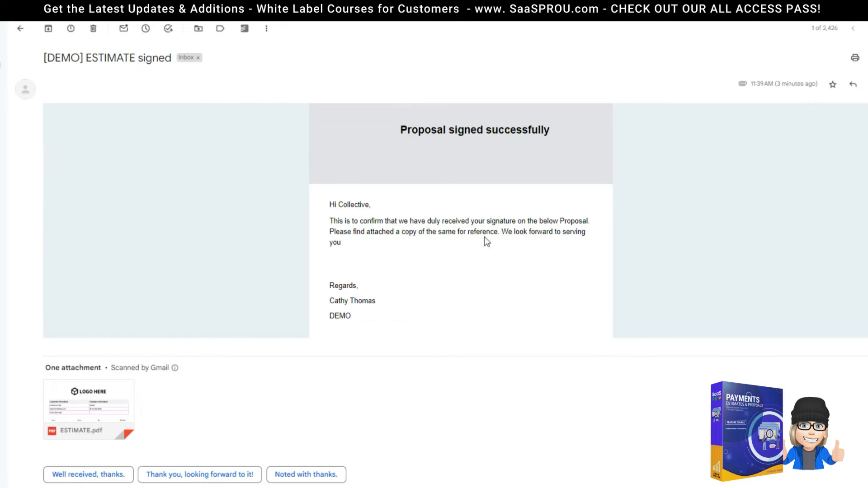
In Gmail, preview the ESTIMATE.pdf attachment of the "ESTIMATE signed" email, look through it and close the preview
scroll(149, 364, down, 1)
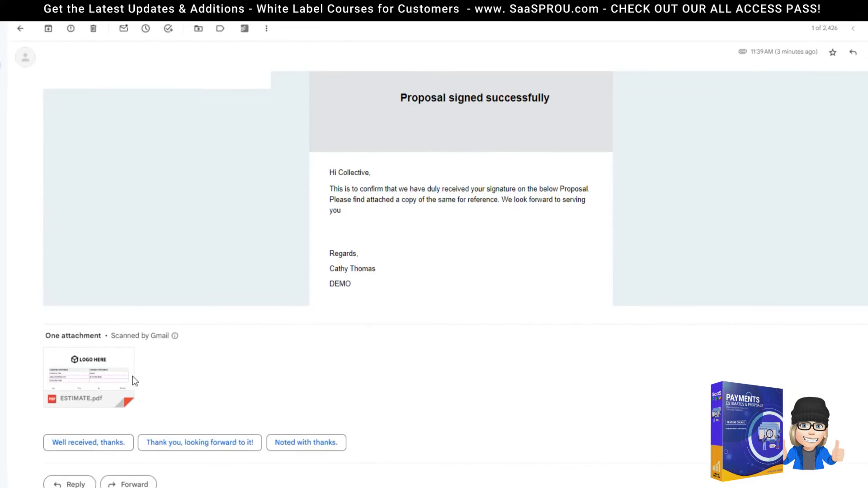
mouse_move(72, 378)
click(75, 371)
scroll(346, 328, down, 3)
scroll(209, 199, up, 3)
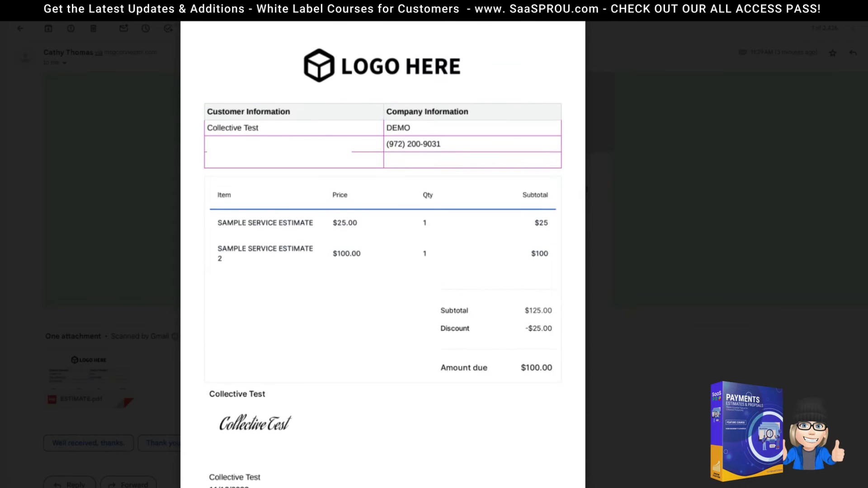
click(21, 31)
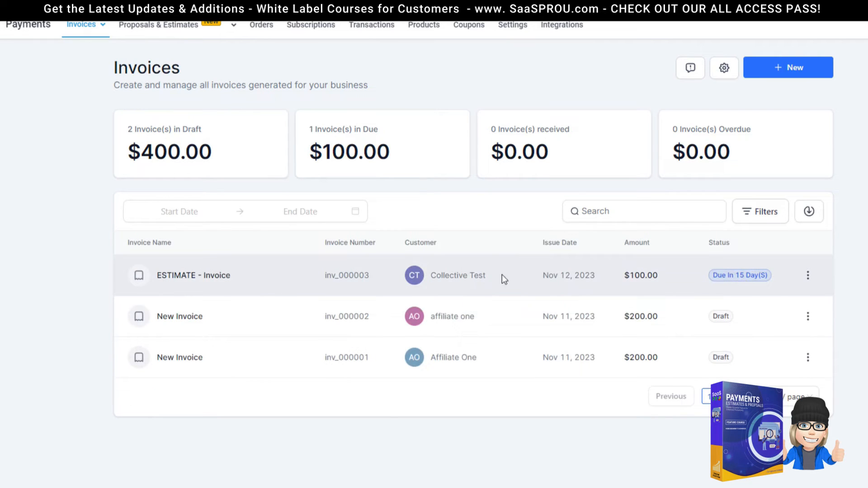
Back in the payments app, open the ESTIMATE - Invoice and resend it to the customer by email only
click(203, 275)
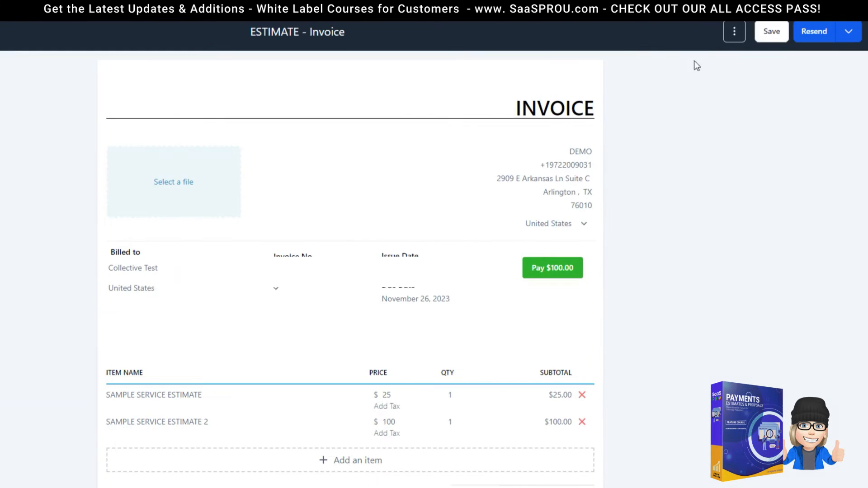
click(824, 39)
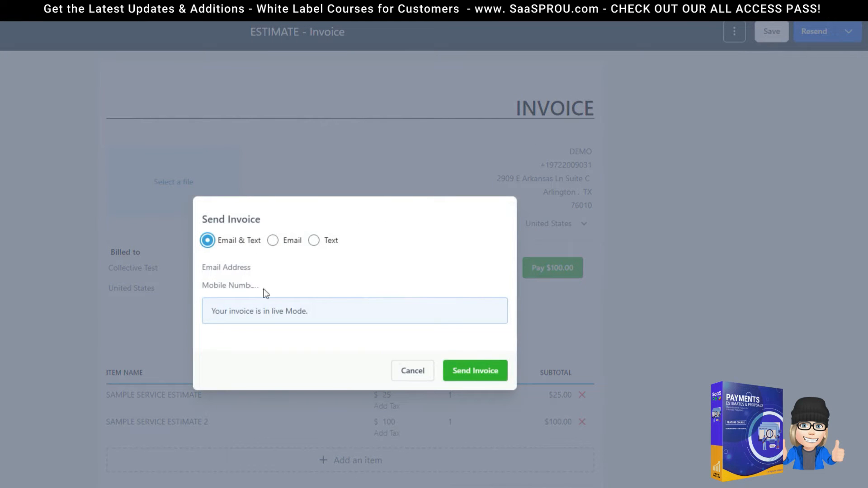
click(274, 248)
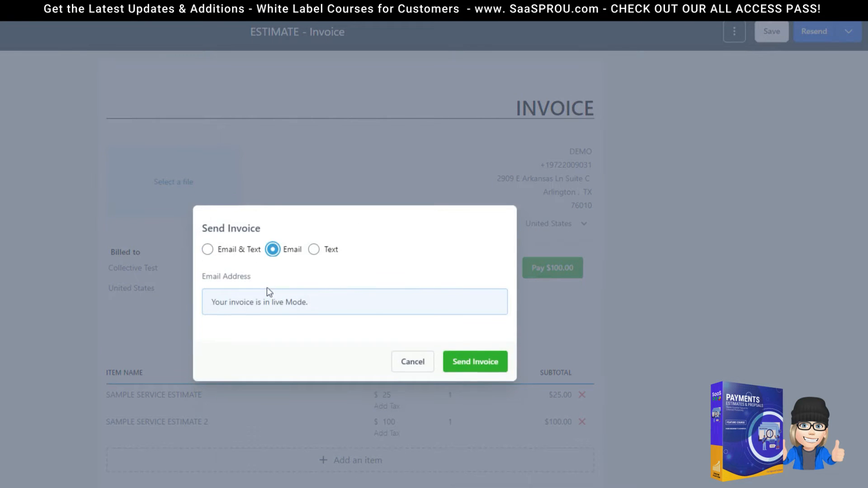
click(492, 362)
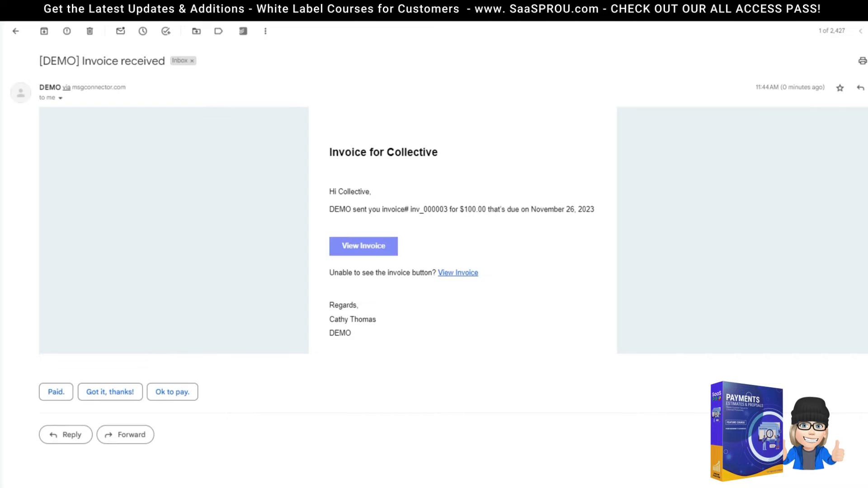
In Gmail, open the invoice from the "Invoice received" email, inspect its payment form and cancel the payment
click(366, 249)
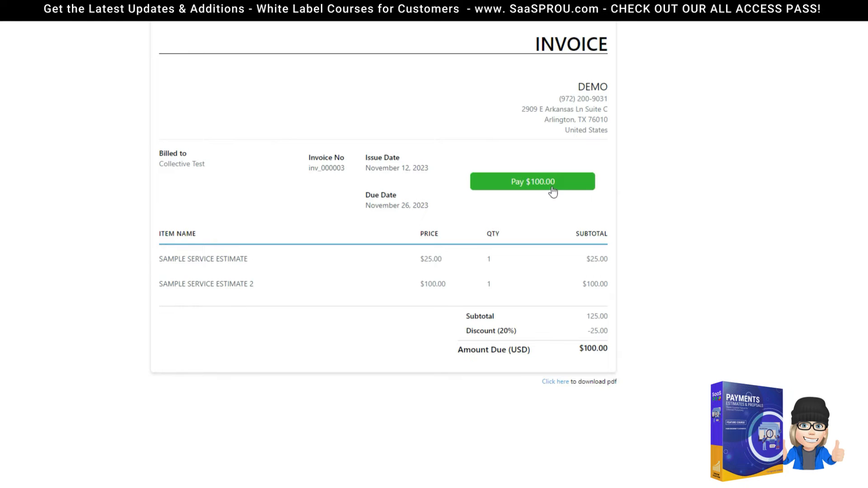
click(522, 186)
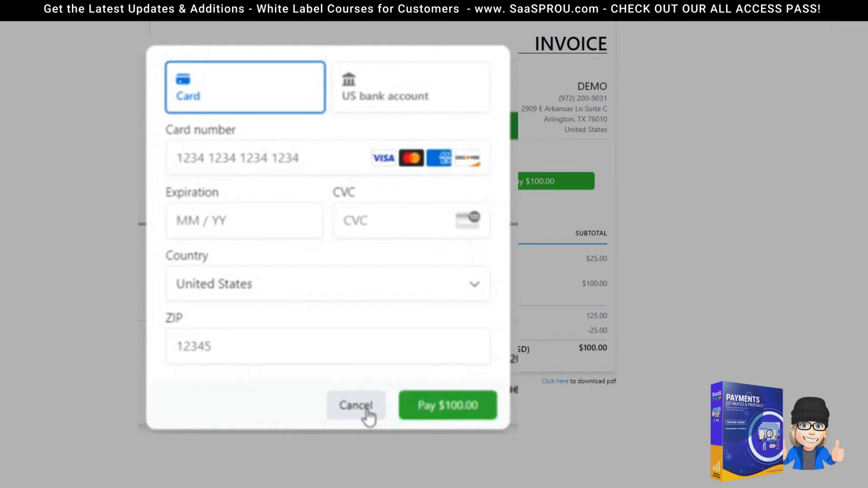
click(356, 406)
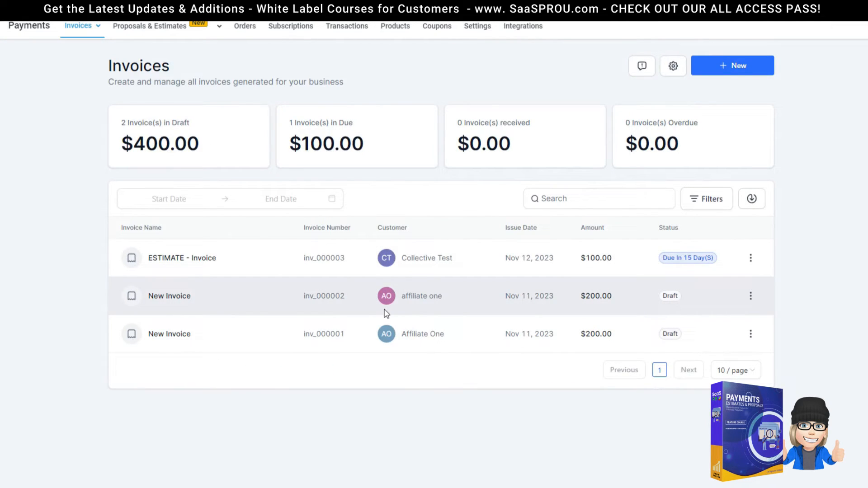
Back in the payments app, create a document from the ESTIMATE template under the proposal and estimate templates
mouse_move(177, 28)
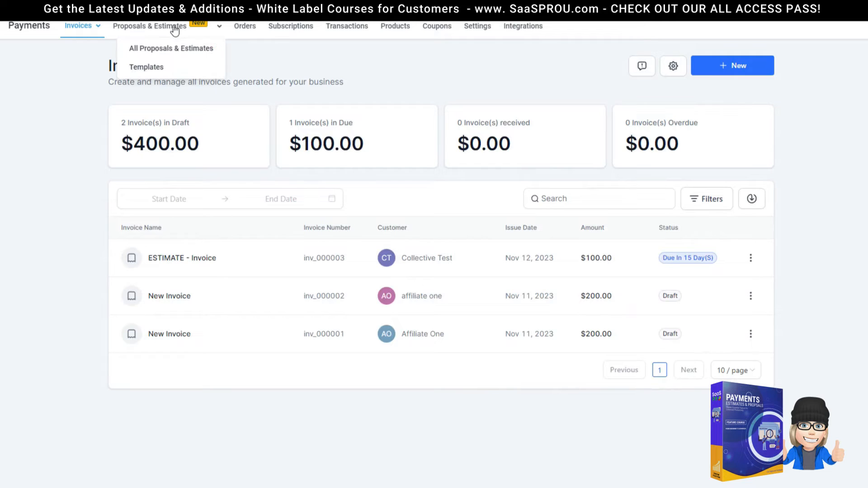
click(169, 63)
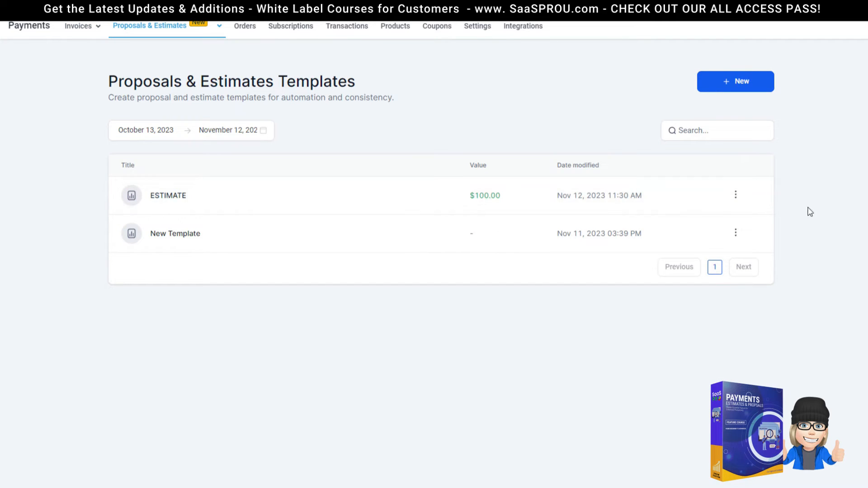
click(735, 196)
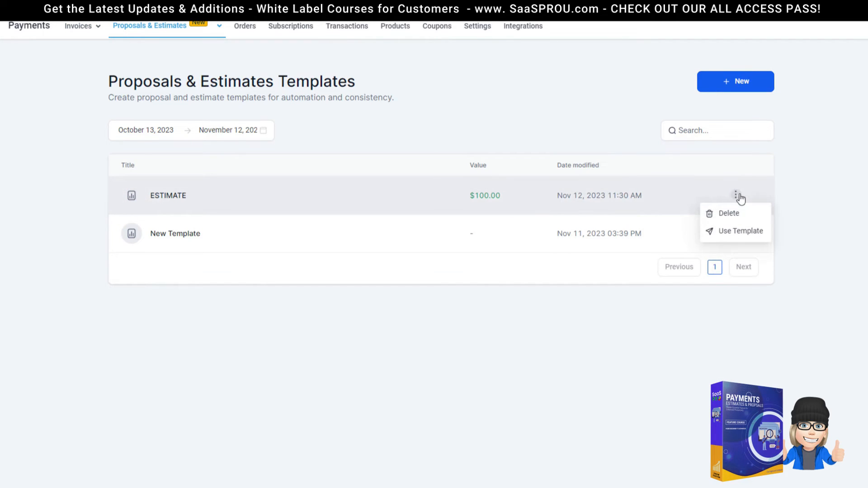
click(730, 233)
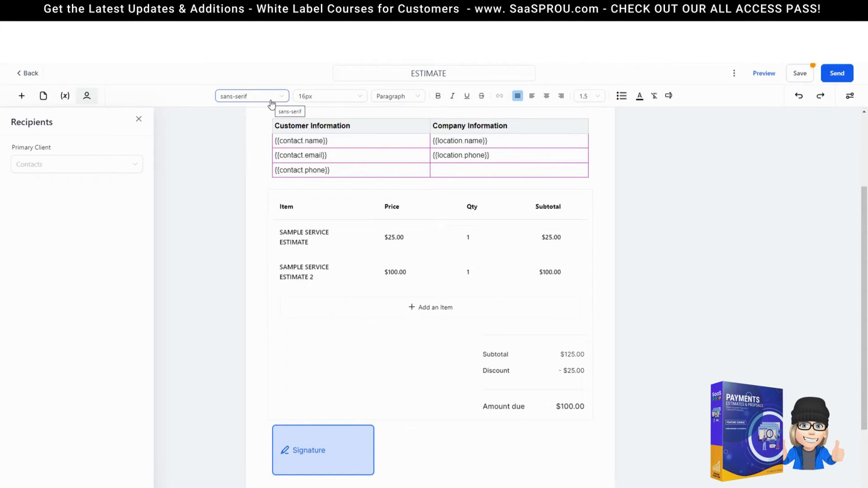
scroll(525, 136, up, 3)
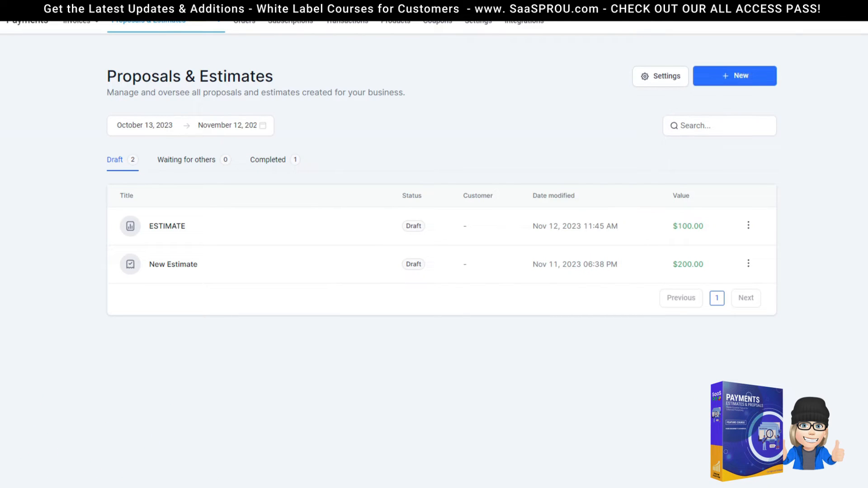
Create a new blank proposal and estimate template and title it PROPSAL
click(194, 20)
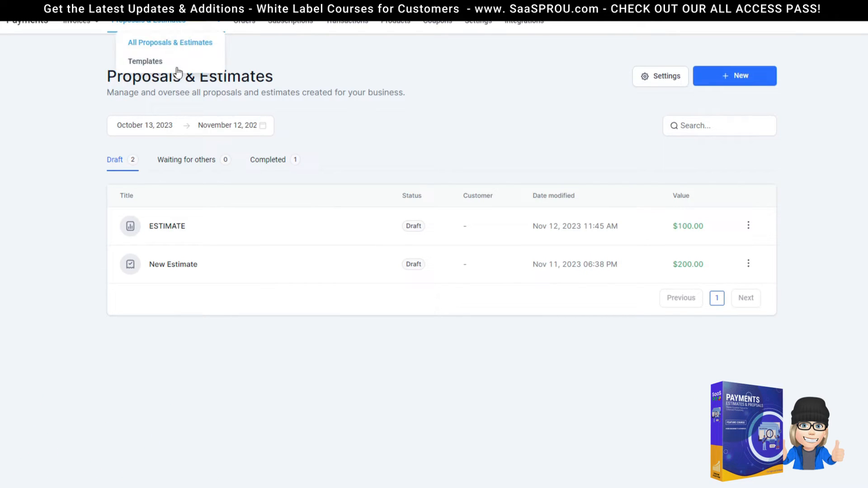
click(144, 61)
click(733, 81)
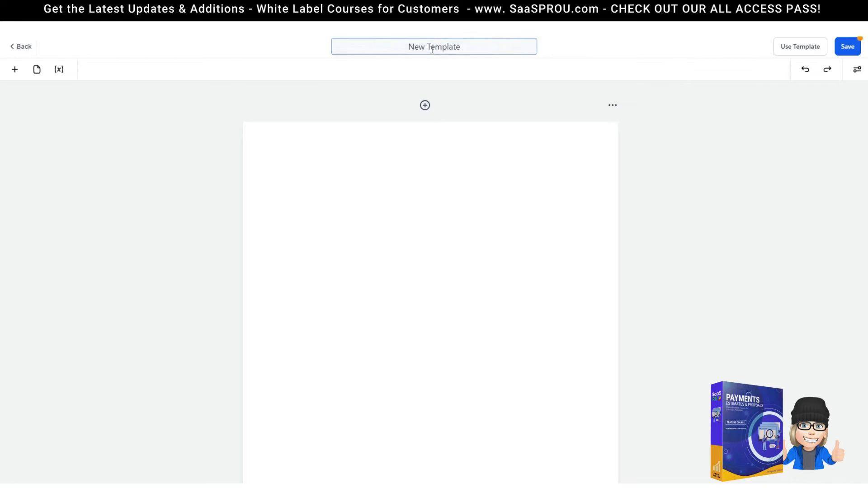
click(432, 46)
triple_click(433, 45)
text(PROPSAL)
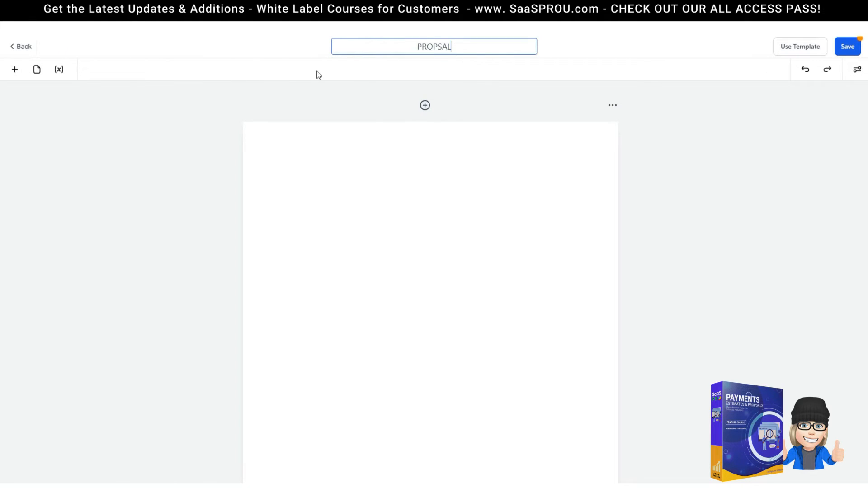
click(375, 195)
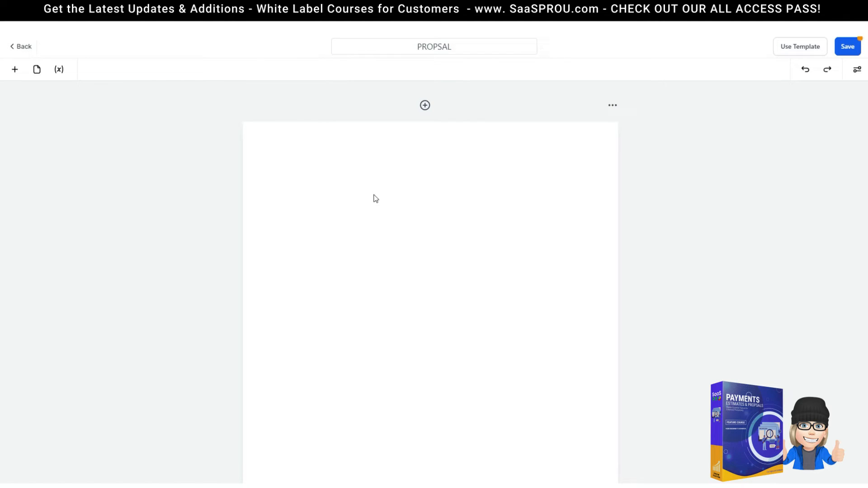
Add a text element to the blank page and replace its placeholder content with the heading PROPOSAL FOR
click(17, 69)
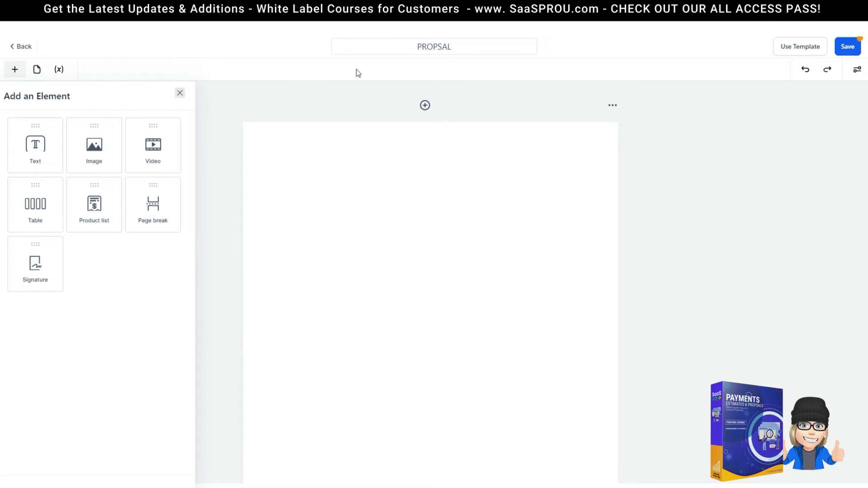
drag(35, 155, 462, 310)
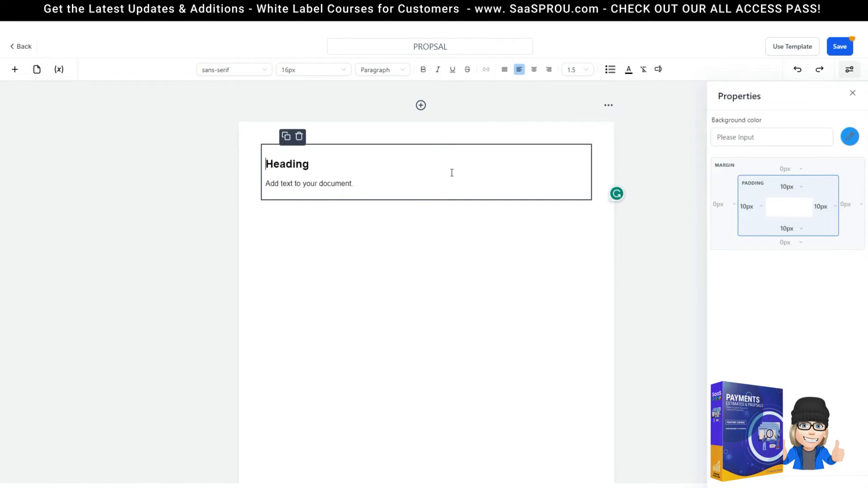
drag(404, 186, 276, 152)
key(BackSpace)
text(ROFPR)
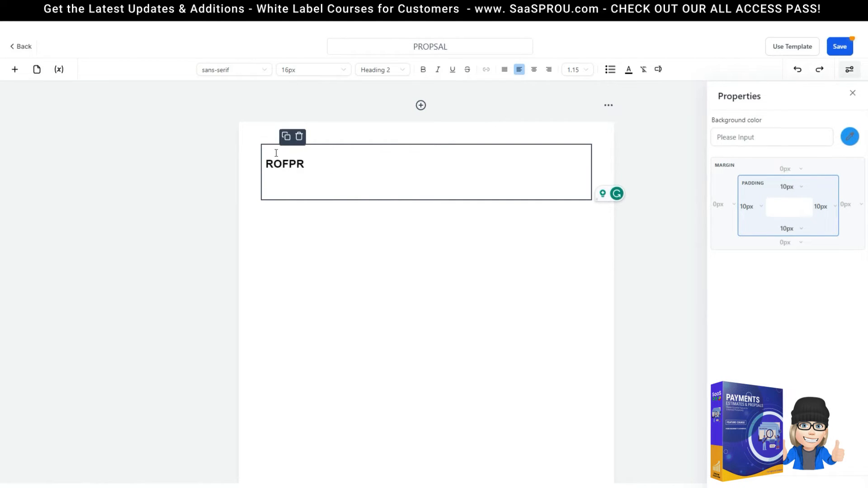
key(BackSpace)
key(BackSpace)
key(BackSpace)
drag(287, 163, 266, 165)
text(PROPSAL FO)
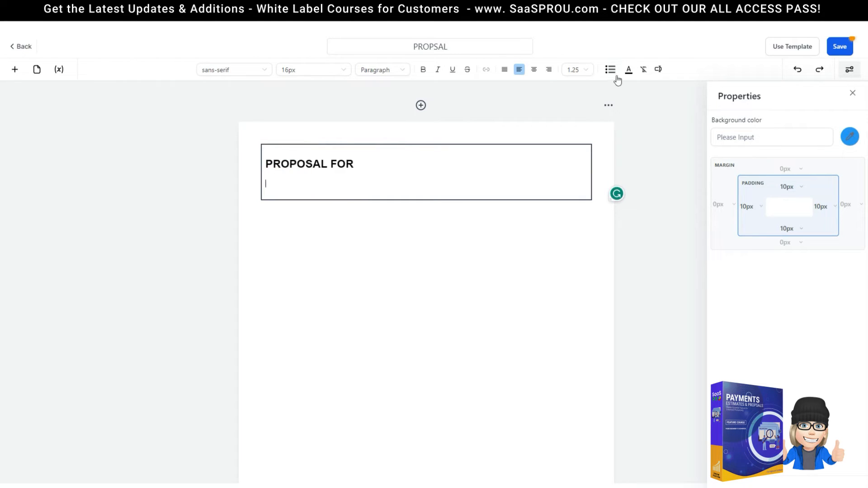
Insert the contact's Company Name custom value on the line below the PROPOSAL FOR heading
click(658, 71)
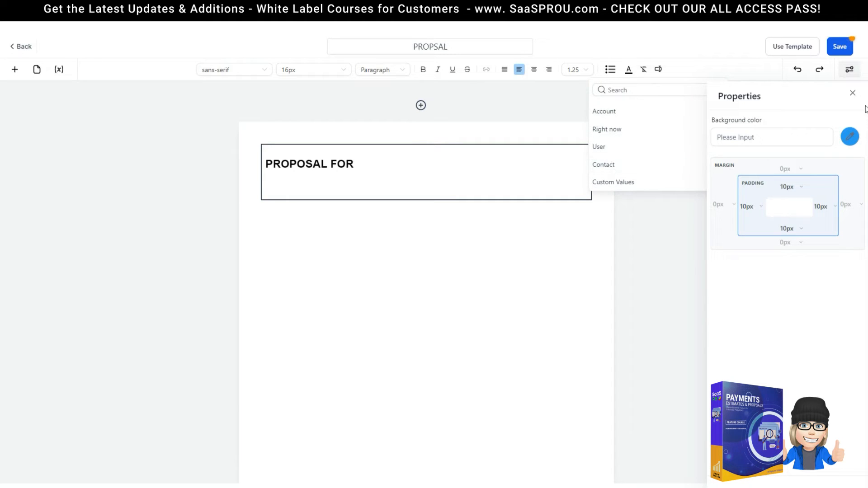
click(853, 93)
click(660, 74)
click(718, 165)
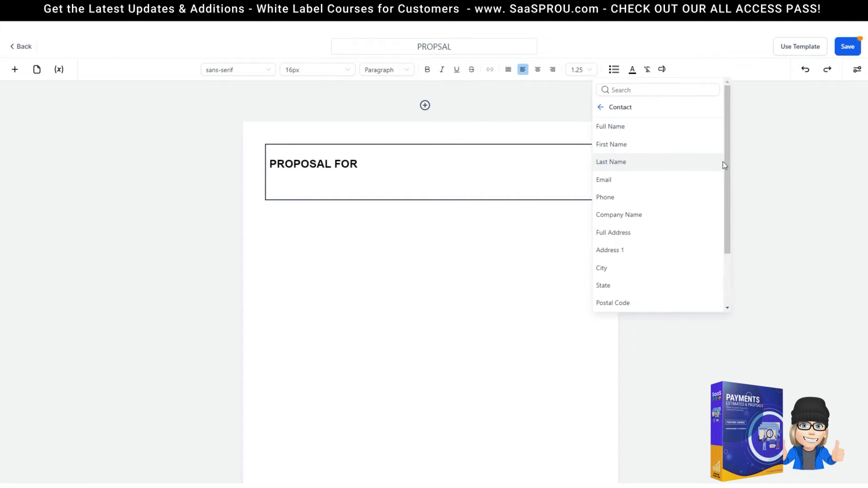
click(622, 217)
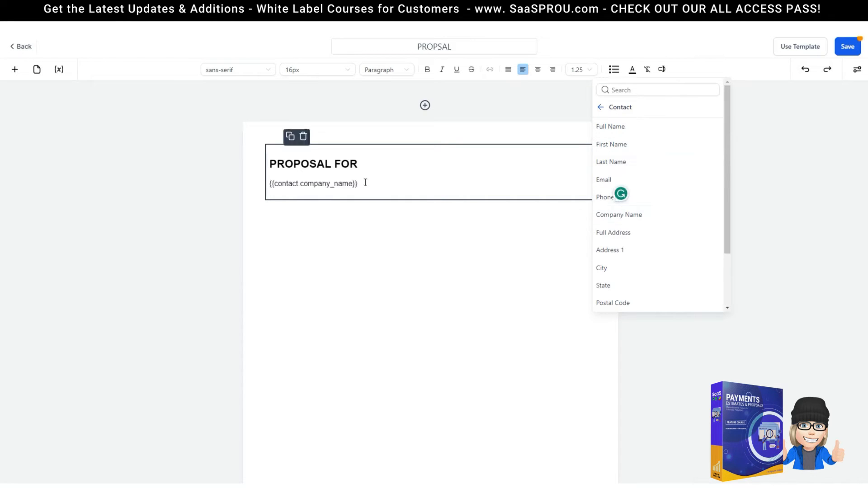
Format the PROPOSAL FOR line and the company name value as Heading 2 and centre them
drag(366, 182, 262, 163)
click(376, 75)
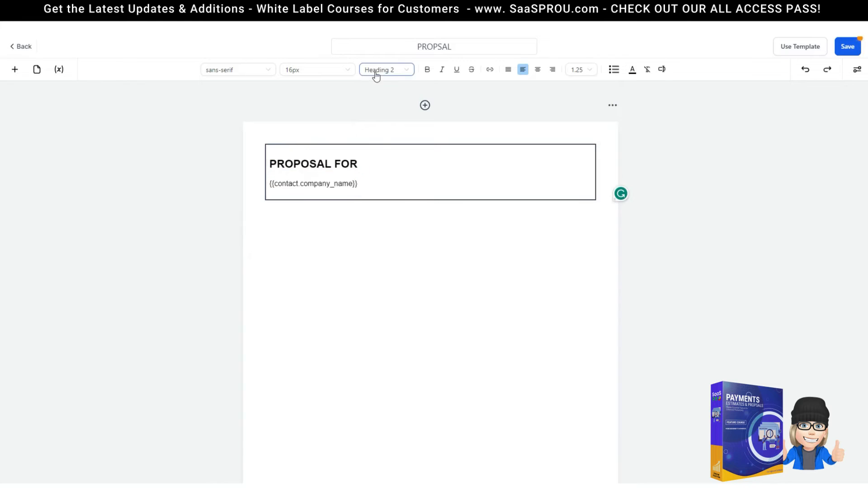
click(381, 109)
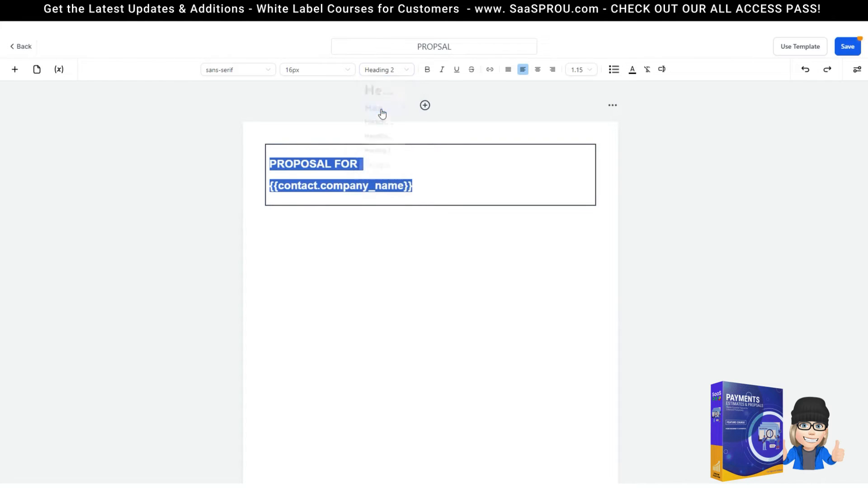
click(537, 70)
click(474, 289)
Add an image element with the LOGO HERE picture above the PROPOSAL FOR heading
click(14, 69)
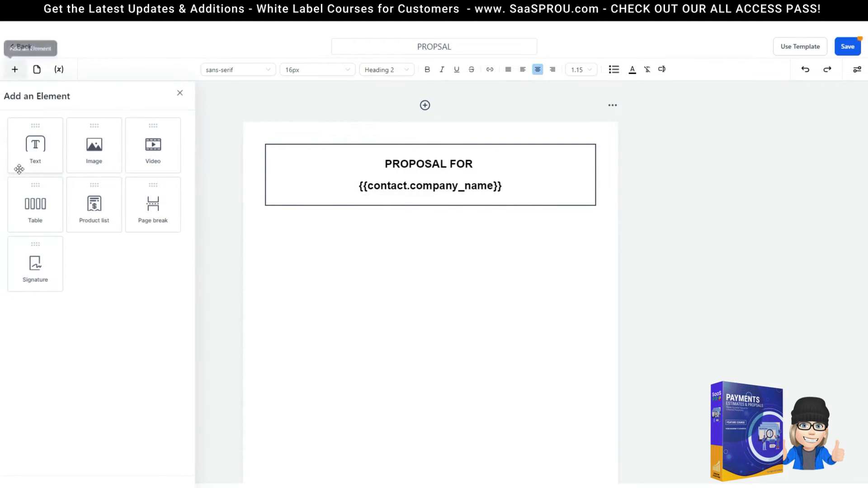
drag(97, 155, 404, 172)
scroll(323, 309, down, 5)
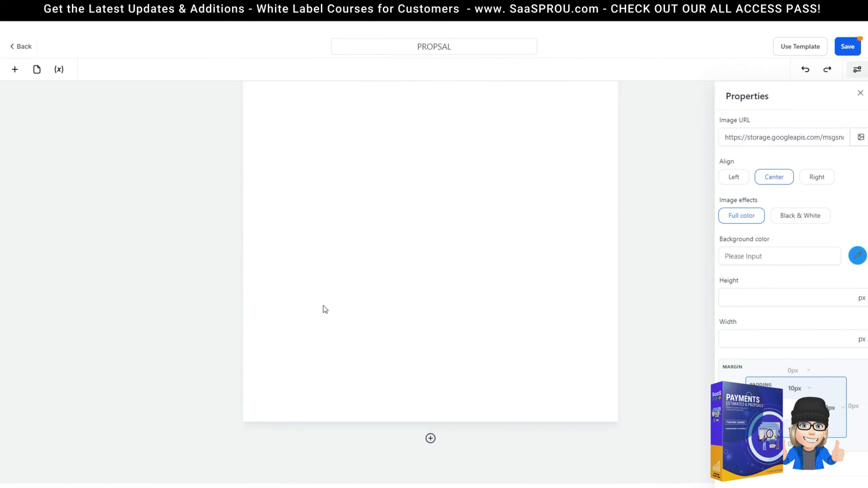
scroll(322, 310, up, 5)
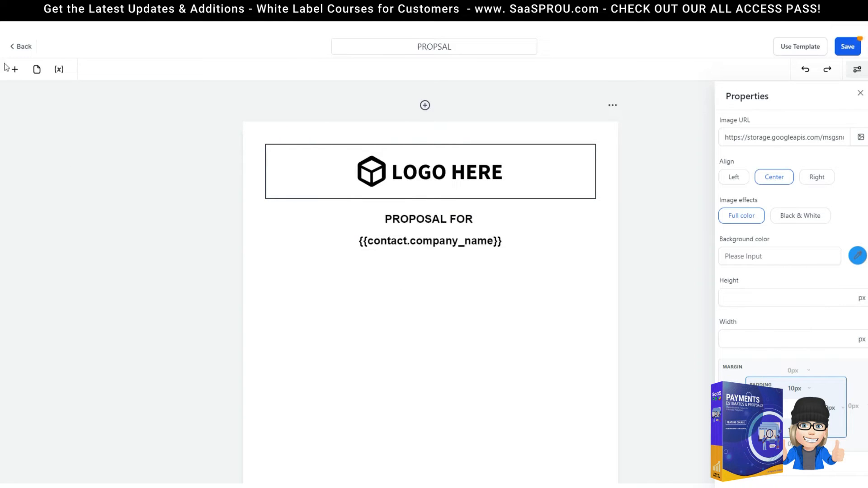
Add an empty image element below the company name value
click(18, 75)
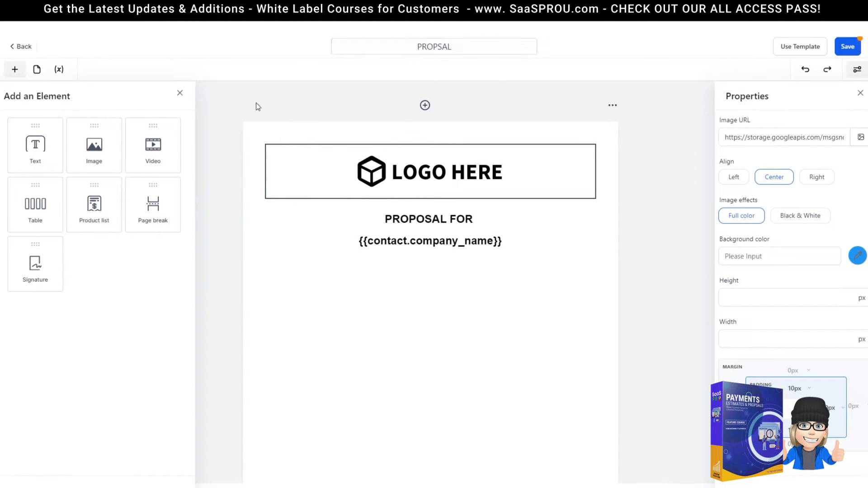
drag(91, 152, 443, 305)
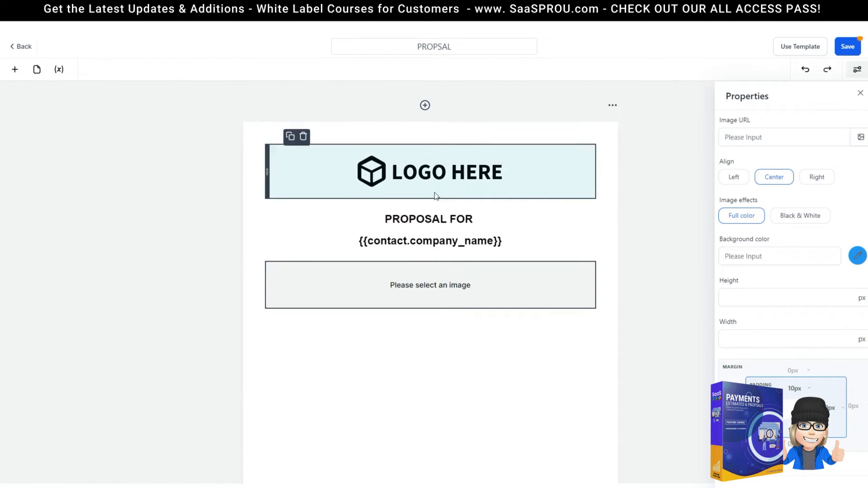
scroll(438, 309, down, 3)
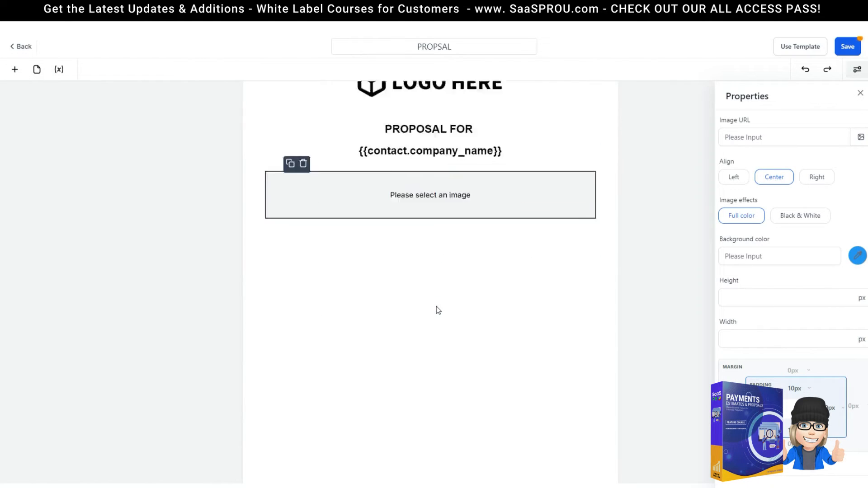
scroll(457, 282, up, 3)
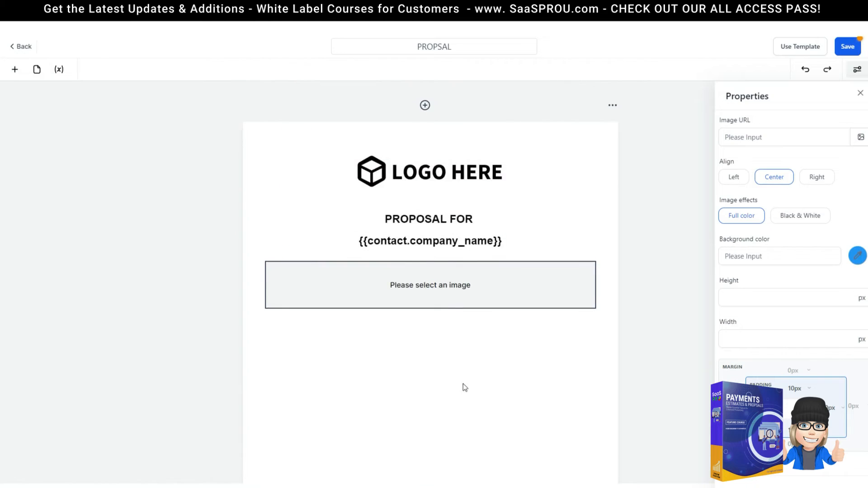
Add a text element below the empty image placeholder and clear all of its default text
scroll(428, 411, down, 3)
click(14, 70)
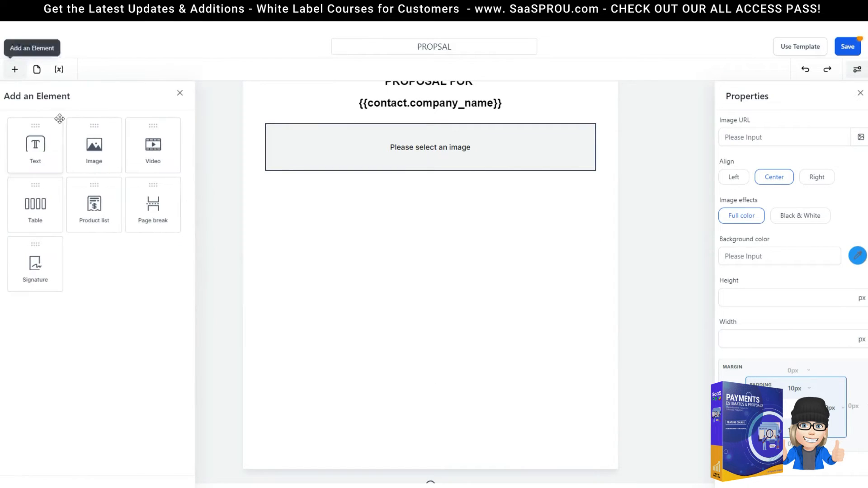
drag(29, 145, 365, 237)
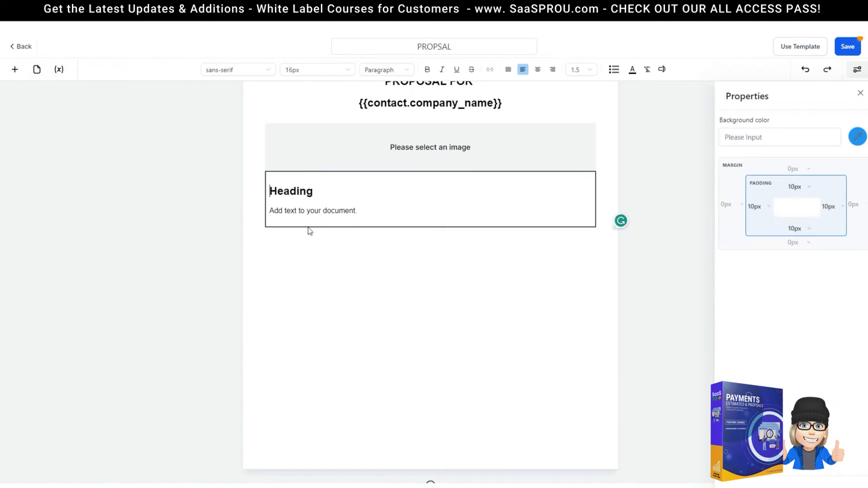
double_click(268, 192)
key(BackSpace)
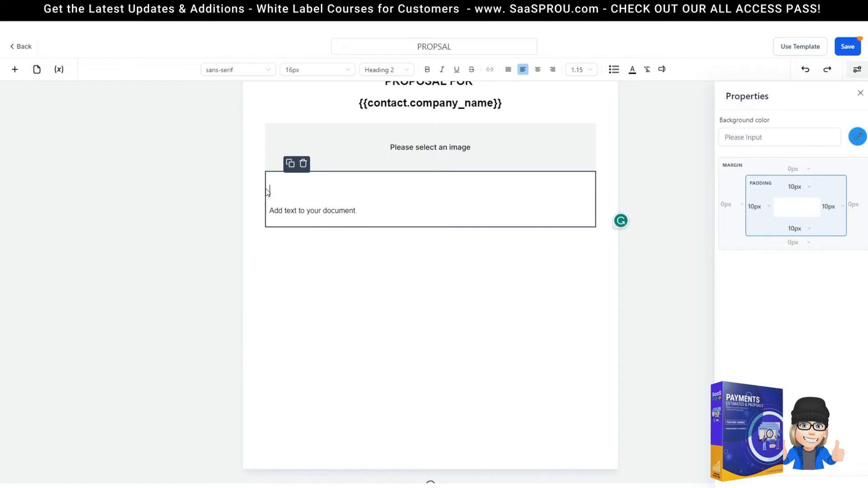
key(ctrl+a)
key(BackSpace)
Insert the Right now value Date (month/day/year) in the empty text element and centre it
click(662, 70)
click(620, 134)
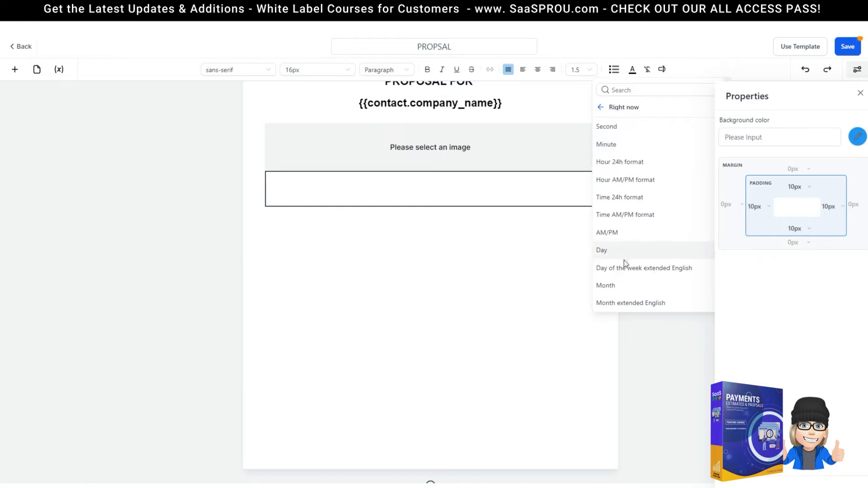
scroll(630, 295, down, 2)
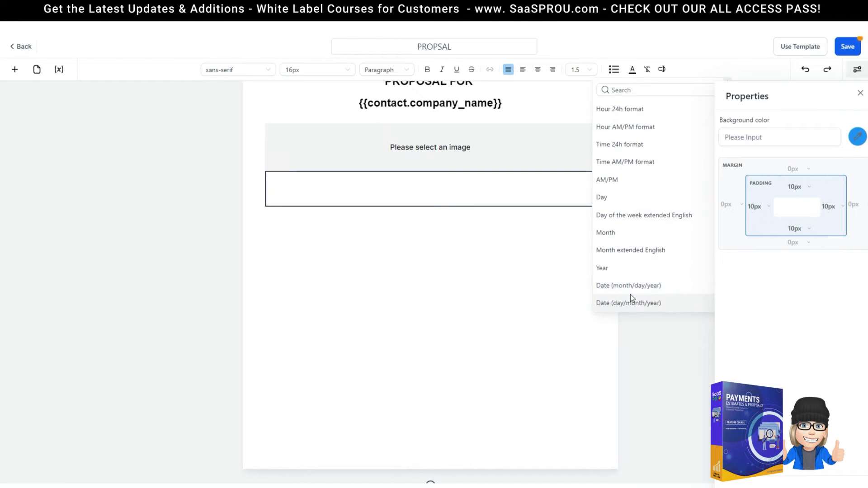
click(628, 293)
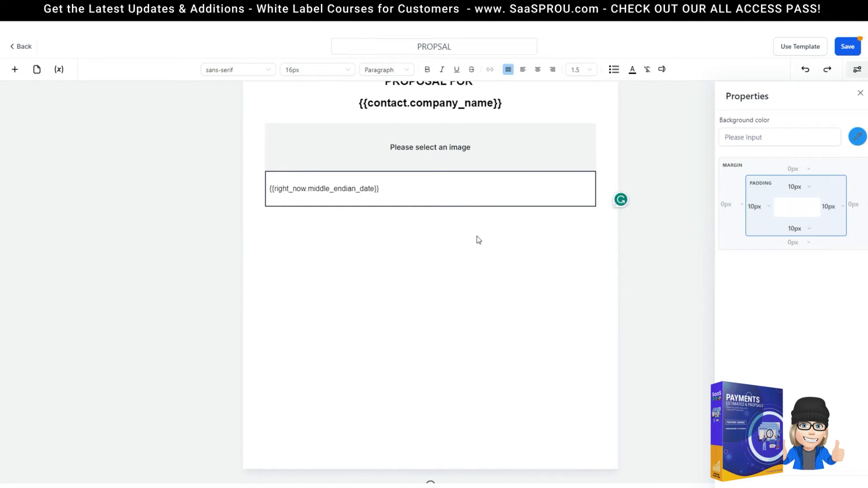
click(538, 70)
Fill the empty image placeholder with the Cathy's burgers logo
scroll(508, 176, up, 3)
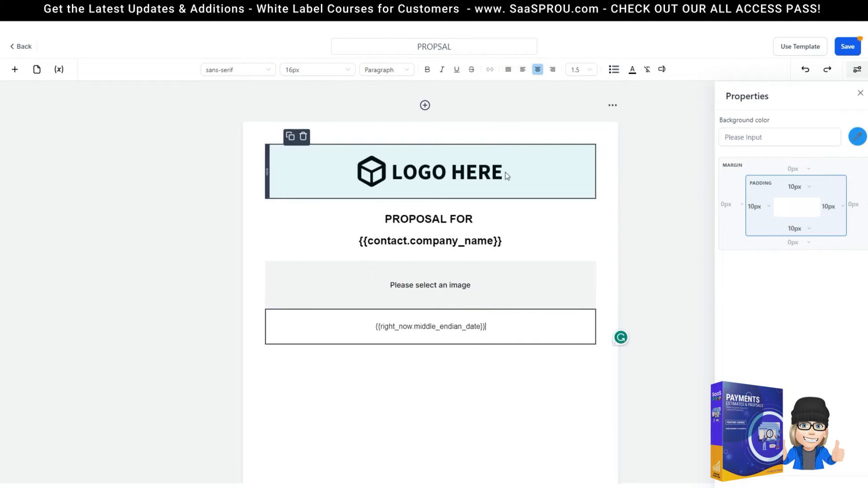
click(437, 283)
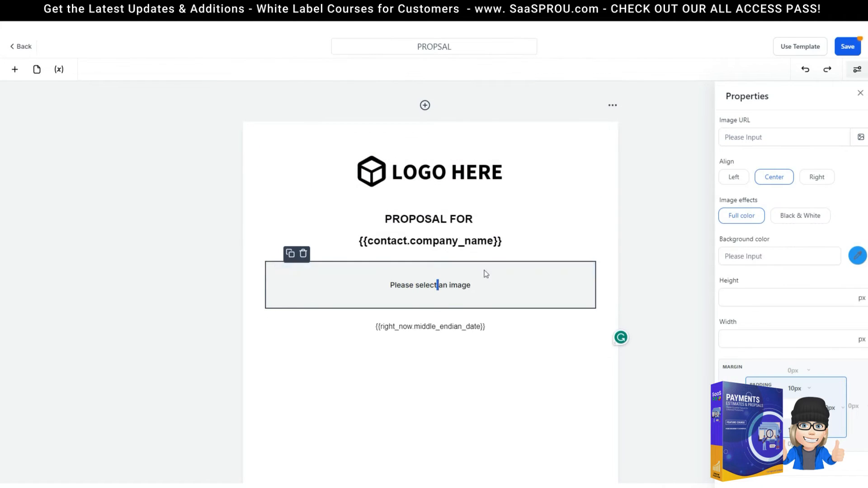
click(860, 138)
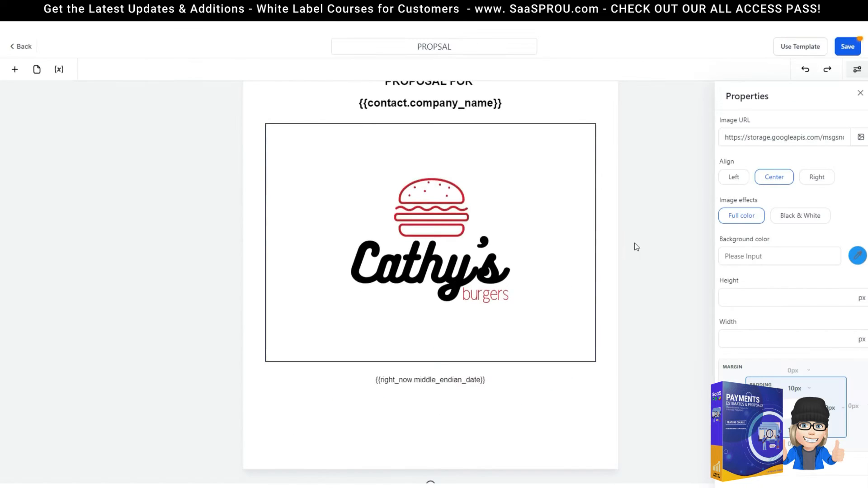
scroll(632, 244, up, 2)
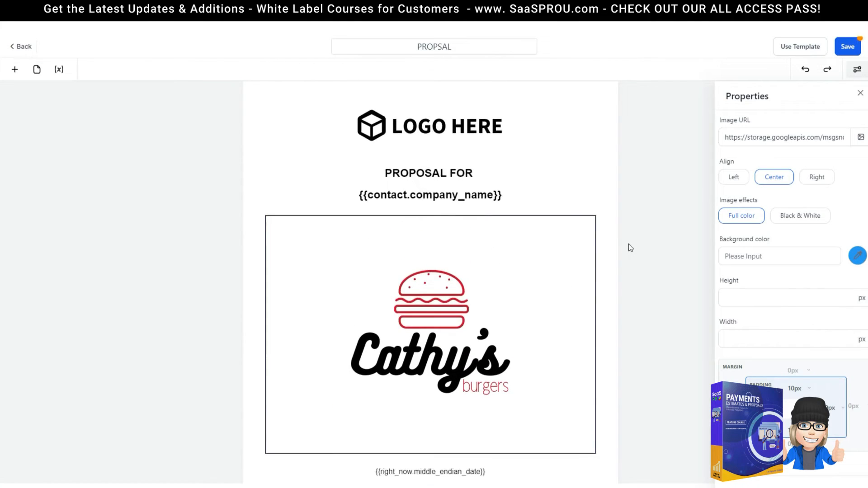
click(577, 175)
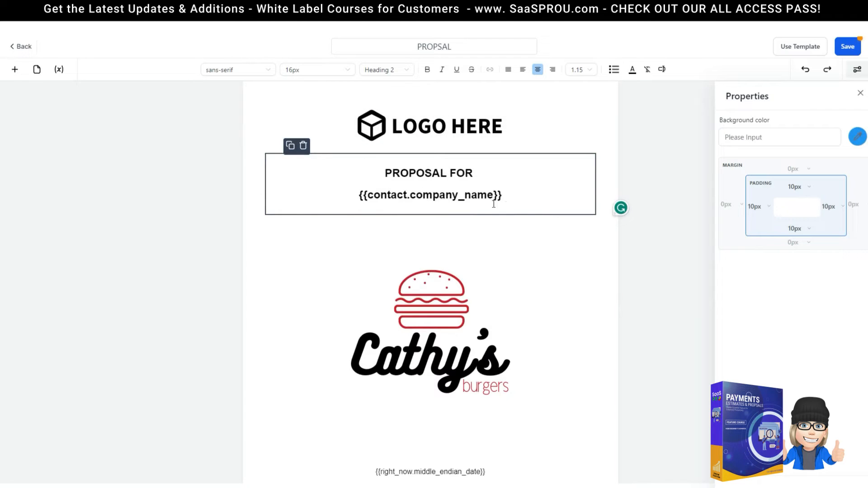
Finish the filler text in the second page's text element and format its body text as a disc list
scroll(495, 238, down, 9)
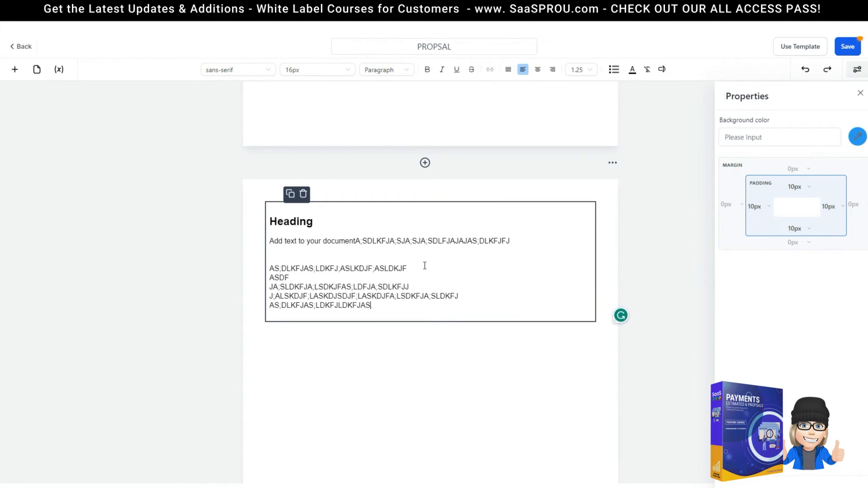
key(Return)
drag(422, 305, 270, 268)
click(614, 69)
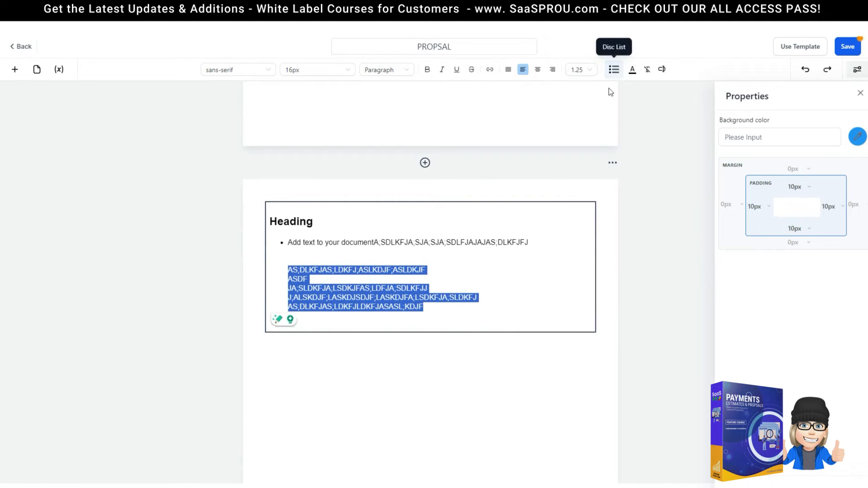
click(450, 307)
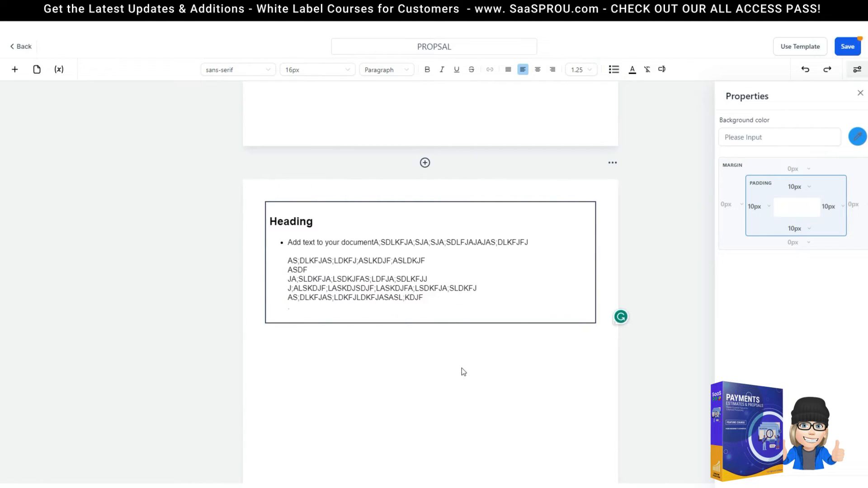
Duplicate the second page's heading and bulleted text block repeatedly until the content runs past the PDF page break
scroll(462, 367, down, 3)
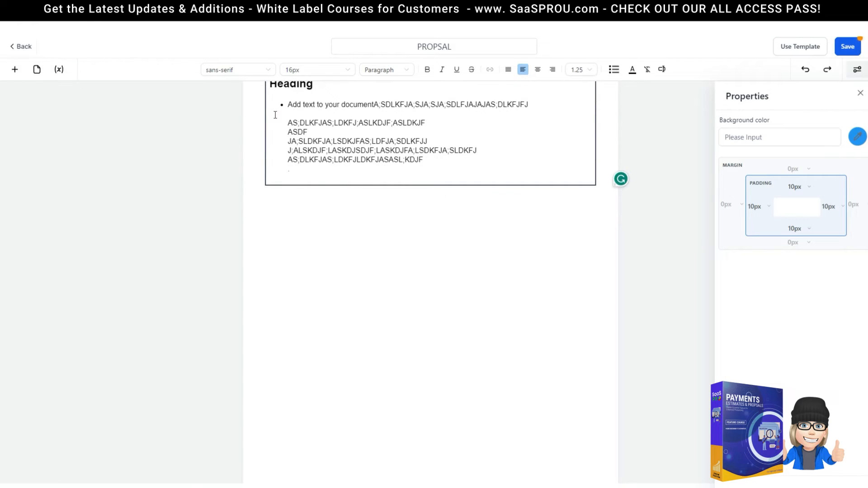
scroll(348, 227, up, 10)
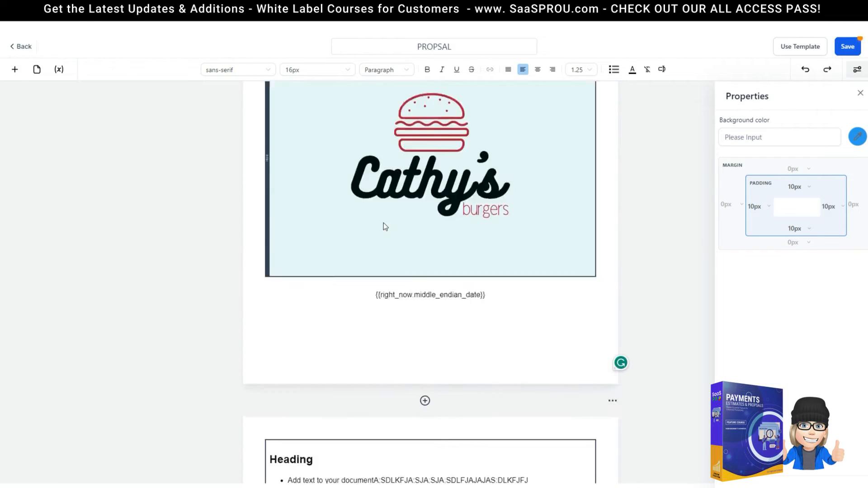
scroll(442, 265, down, 9)
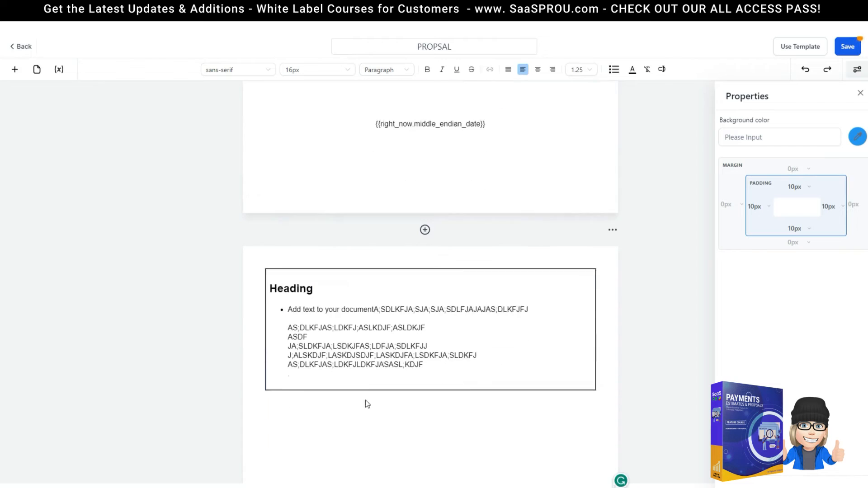
click(290, 244)
scroll(294, 262, down, 3)
click(290, 228)
scroll(302, 340, down, 3)
click(290, 199)
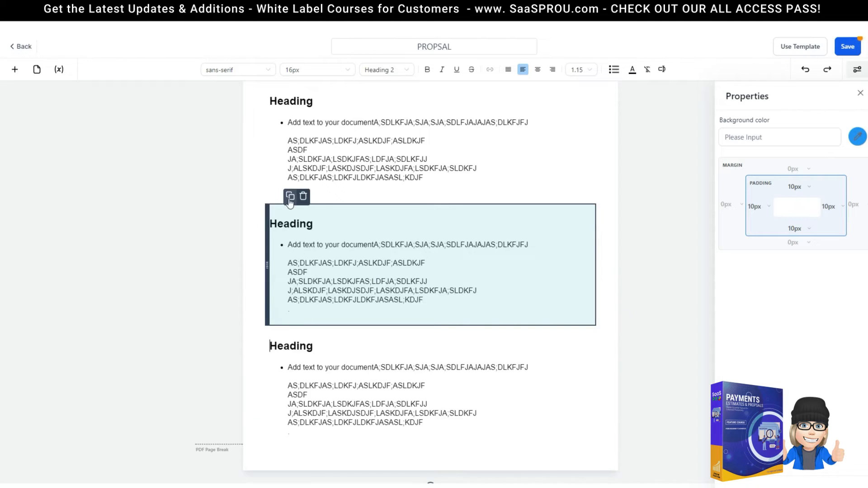
click(298, 335)
scroll(294, 338, down, 1)
click(289, 277)
scroll(292, 335, down, 3)
click(291, 333)
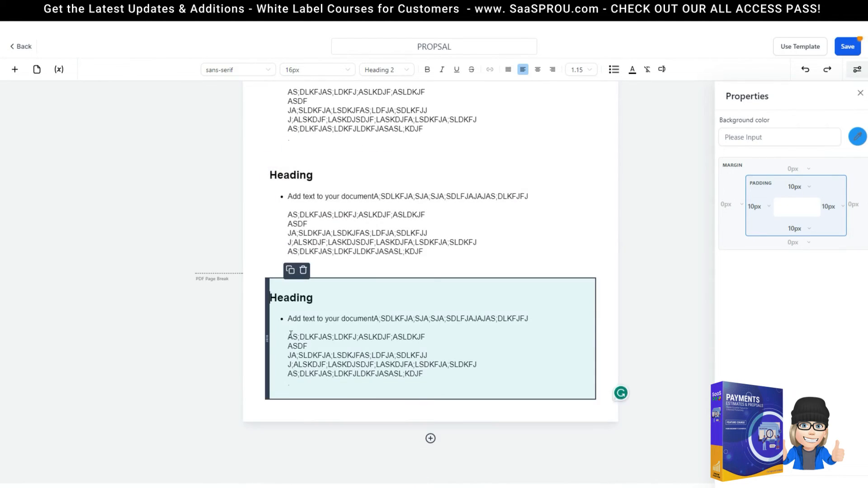
Duplicate the last heading and bulleted text block once more and review the template from the cover to its end
click(289, 272)
scroll(514, 281, down, 1)
scroll(511, 278, up, 10)
click(508, 281)
click(449, 157)
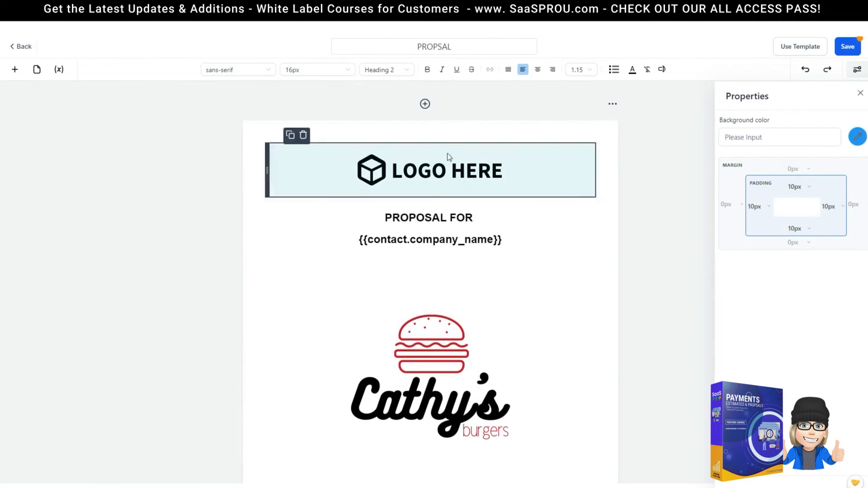
scroll(511, 283, down, 5)
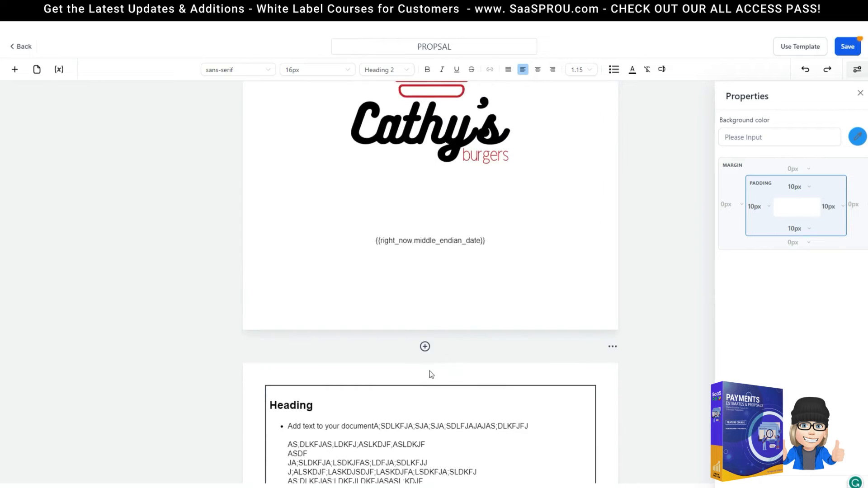
scroll(433, 374, down, 5)
scroll(421, 368, down, 3)
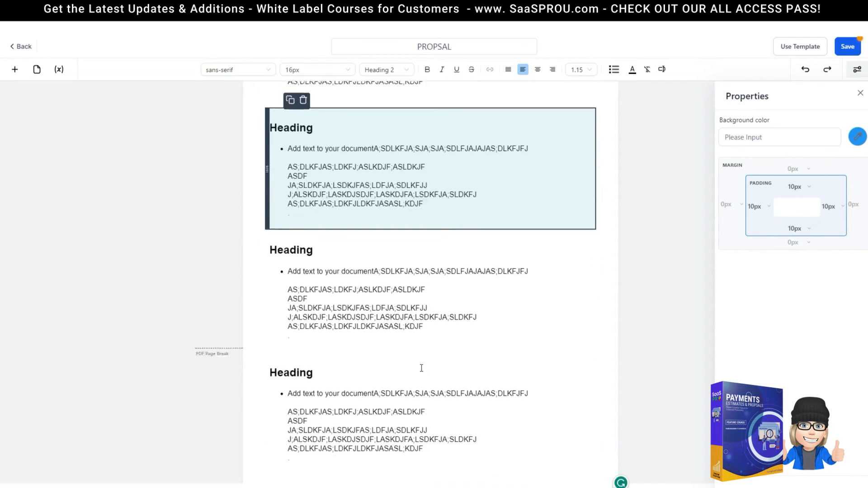
scroll(421, 368, up, 12)
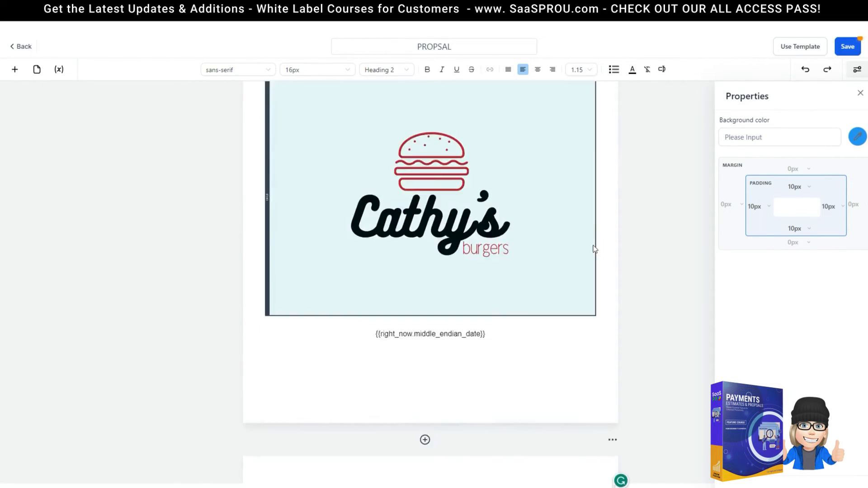
scroll(382, 432, down, 12)
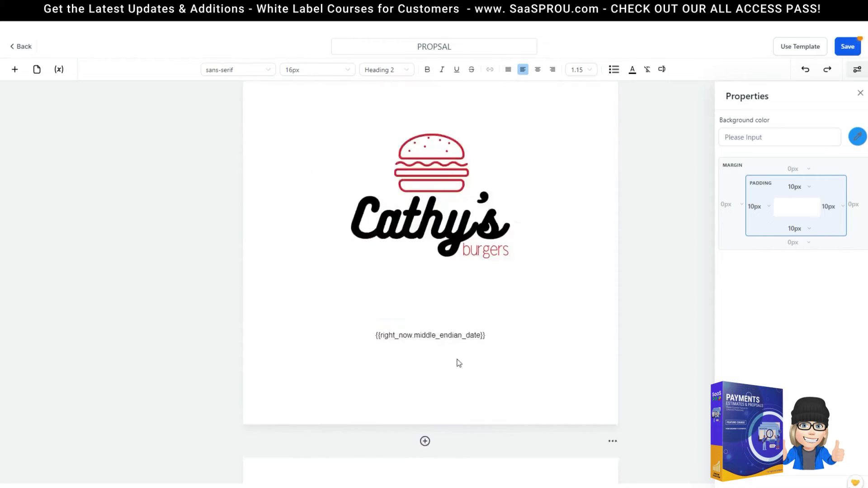
scroll(382, 432, down, 1)
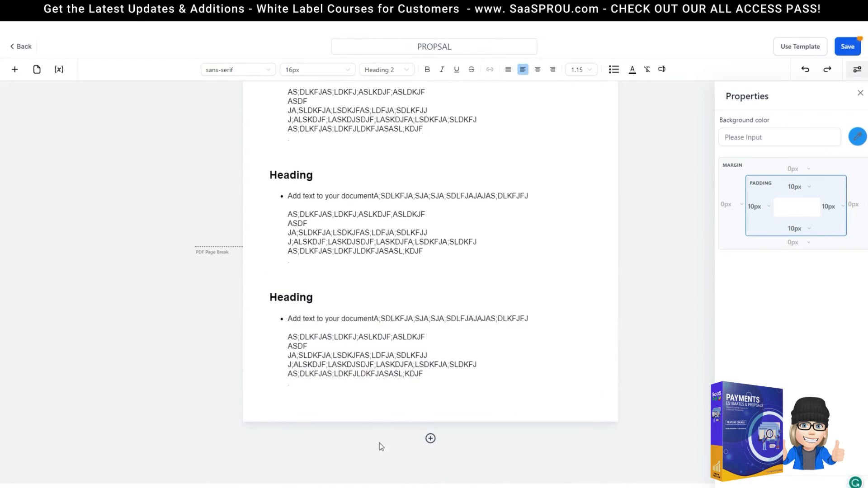
Add a blank page after the text page and insert a product list element on it
click(430, 439)
scroll(498, 339, down, 5)
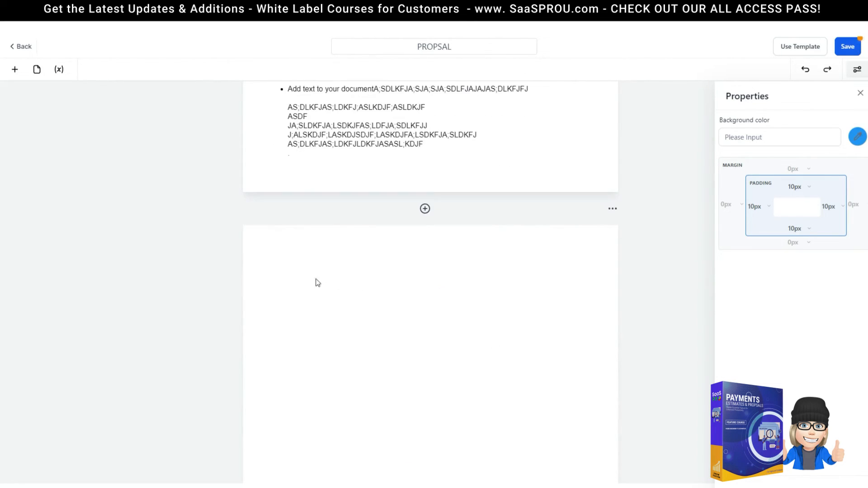
scroll(325, 289, down, 2)
click(15, 70)
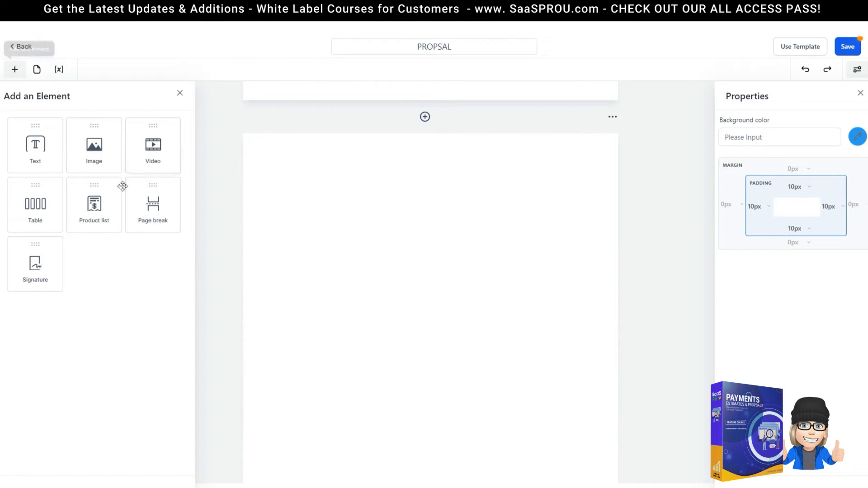
drag(96, 199, 444, 239)
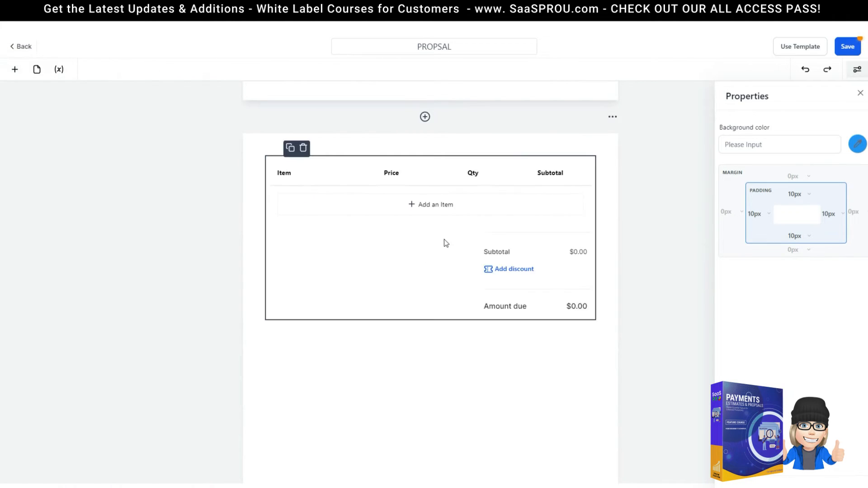
scroll(489, 335, down, 2)
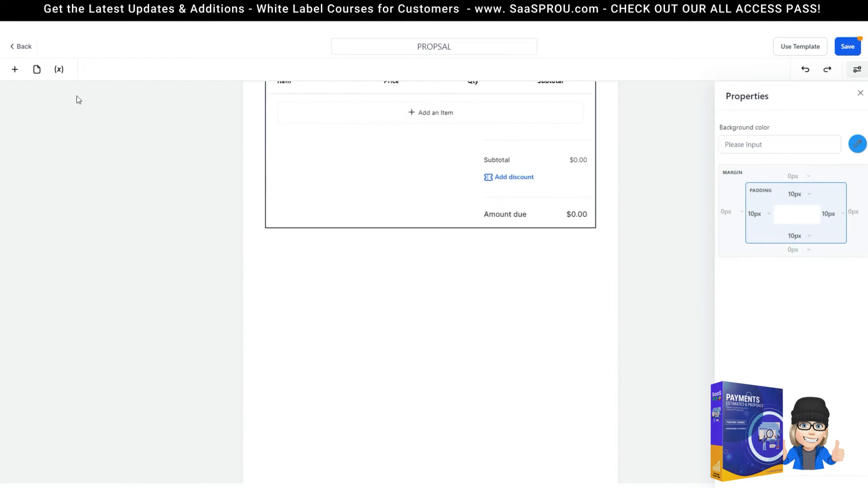
Insert three signature elements stacked below the product list
click(14, 70)
mouse_move(33, 259)
mouse_down()
mouse_move(397, 312)
mouse_move(360, 283)
mouse_up()
click(14, 70)
drag(34, 262, 311, 326)
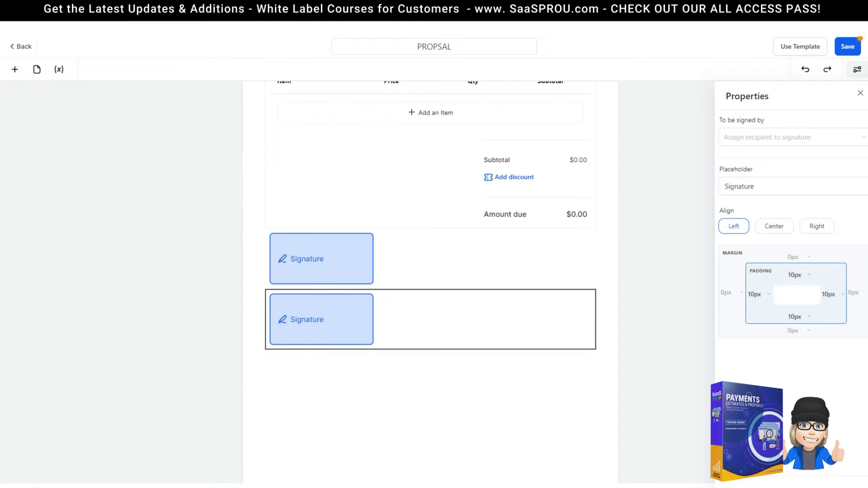
click(15, 69)
mouse_move(34, 267)
mouse_down()
mouse_move(340, 384)
mouse_move(449, 387)
mouse_up()
scroll(483, 345, down, 2)
scroll(353, 343, up, 4)
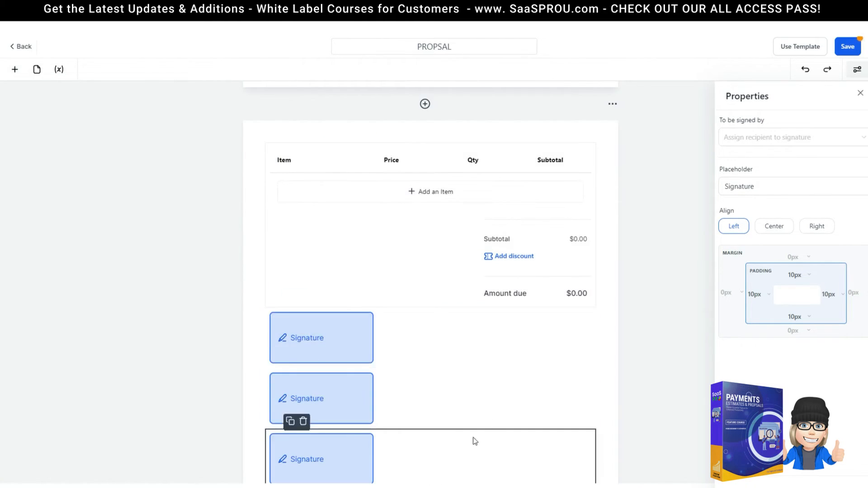
scroll(559, 403, down, 4)
Close the element properties and review every page, from the cover to the signature fields
scroll(531, 368, up, 10)
scroll(524, 362, up, 15)
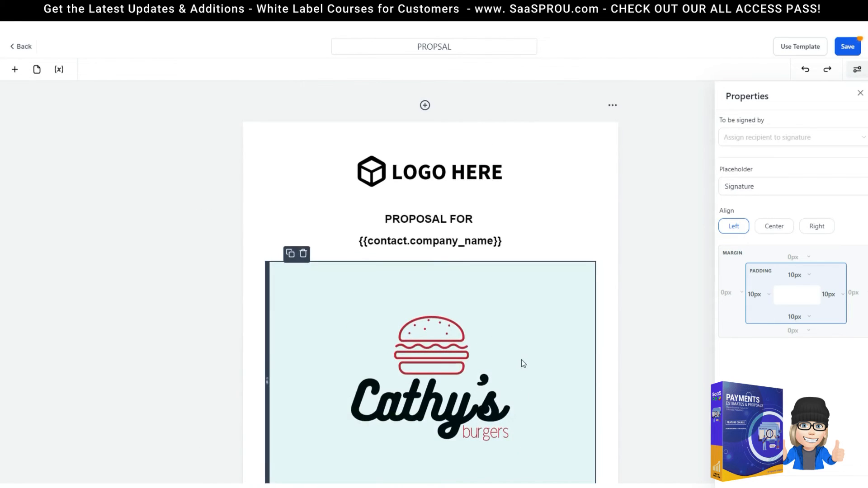
click(860, 94)
scroll(425, 322, down, 6)
scroll(419, 335, down, 10)
scroll(383, 347, down, 10)
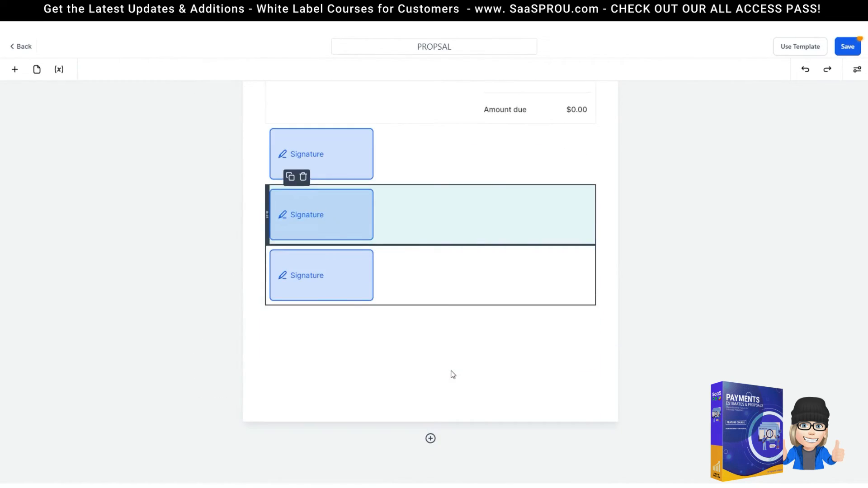
scroll(428, 349, up, 10)
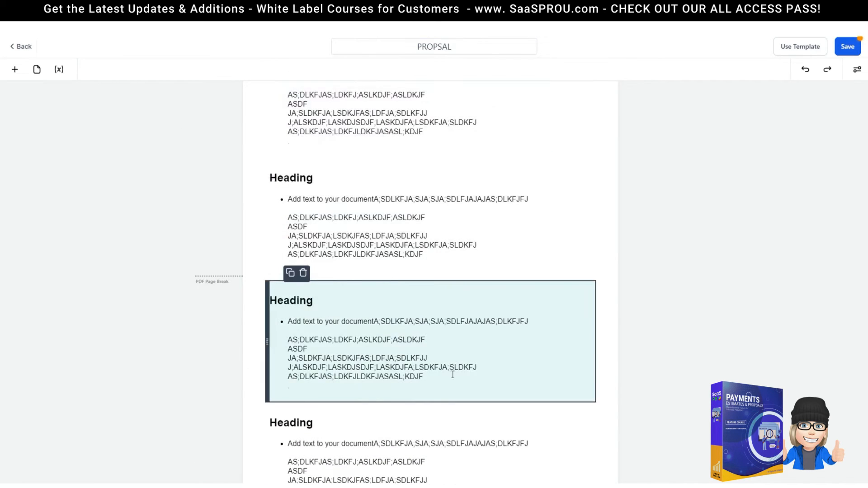
scroll(454, 365, down, 3)
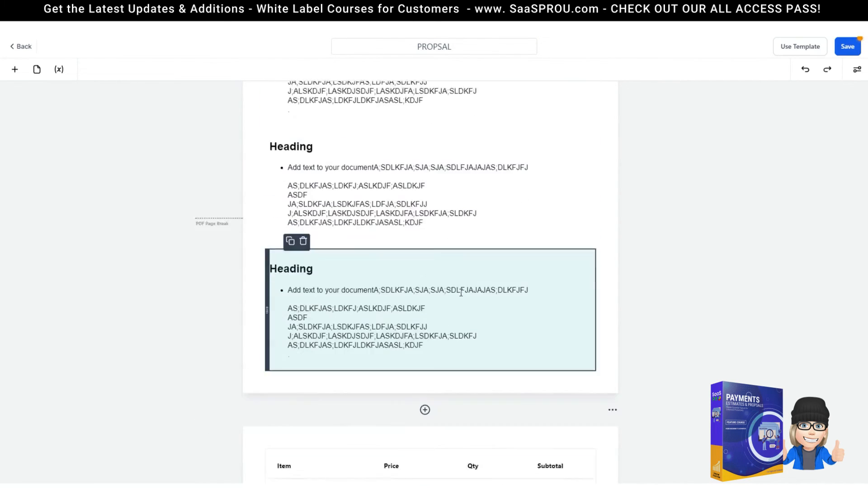
scroll(446, 298, down, 10)
scroll(438, 307, up, 15)
scroll(437, 308, up, 15)
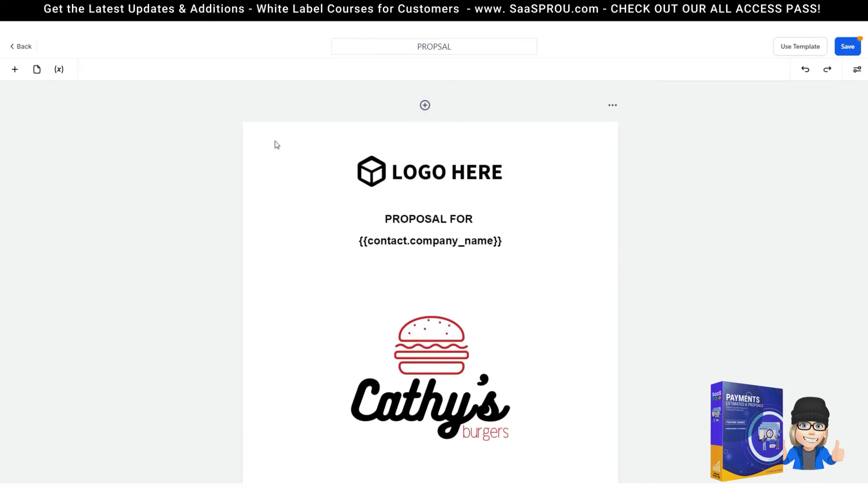
Examine where the PDF page breaks fall among the repeated heading and bulleted text blocks
scroll(261, 334, down, 10)
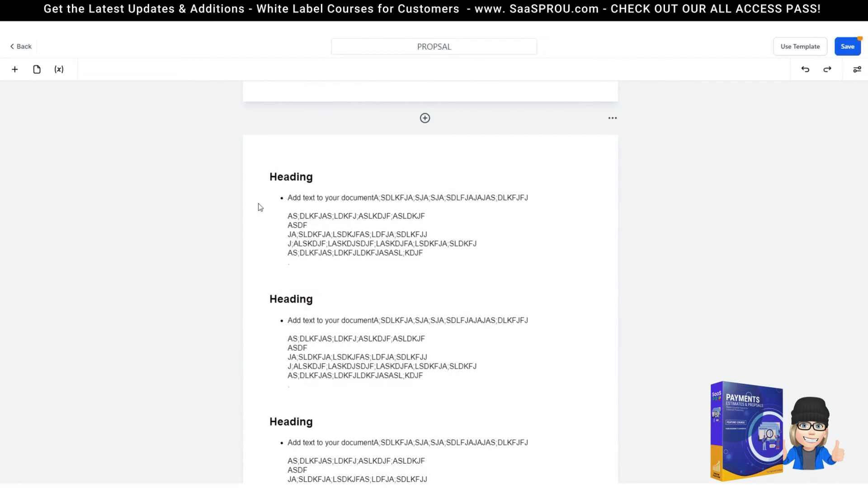
scroll(250, 202, down, 5)
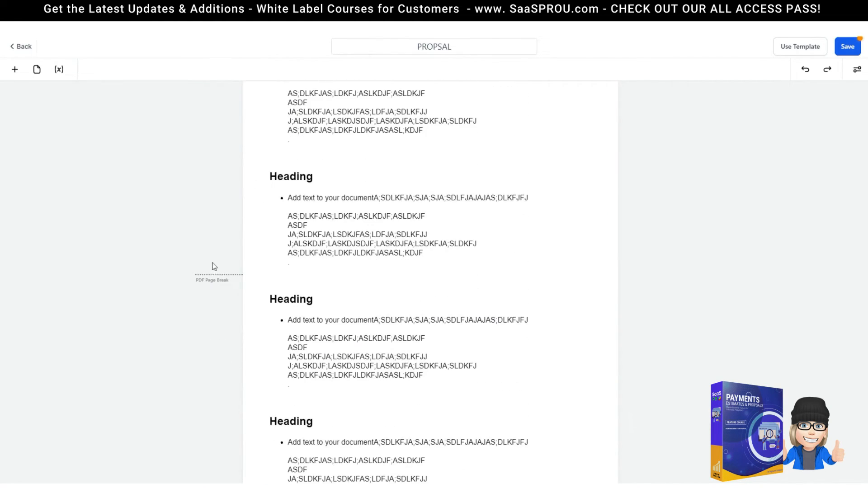
click(311, 260)
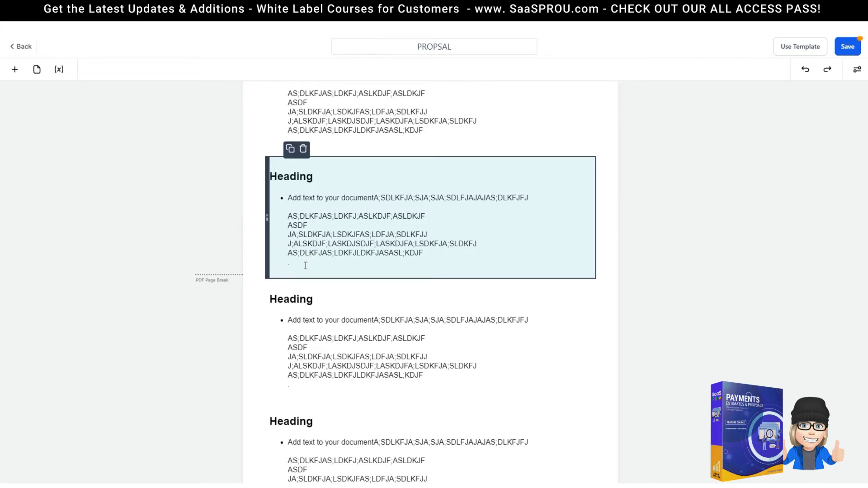
click(305, 266)
click(265, 285)
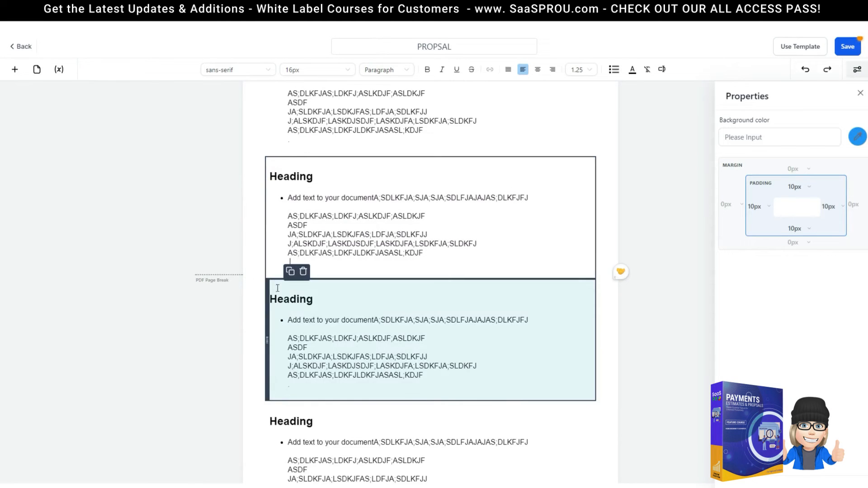
scroll(276, 294, down, 4)
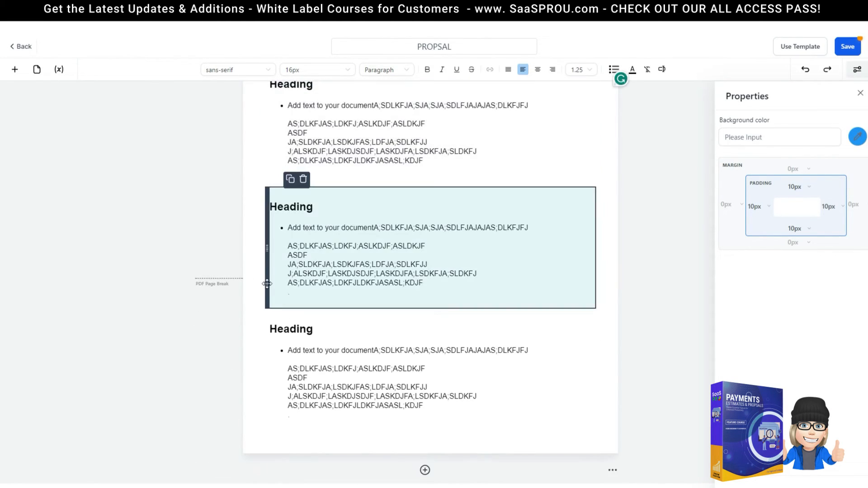
scroll(267, 284, up, 8)
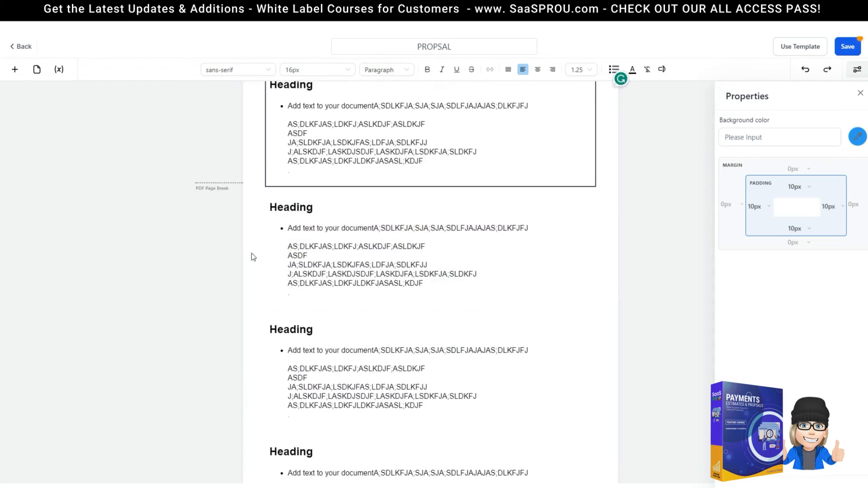
Insert a page break element between the heading blocks at the first PDF page break marker
click(15, 69)
drag(156, 214, 376, 206)
scroll(226, 221, down, 3)
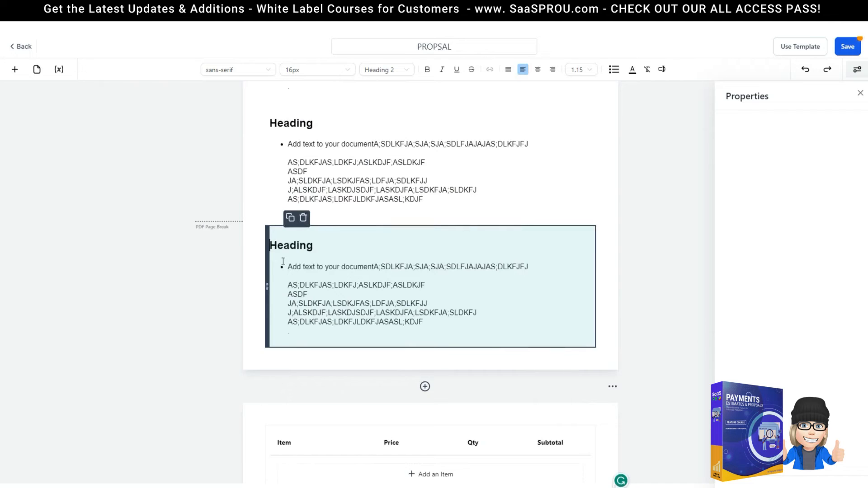
scroll(258, 225, up, 3)
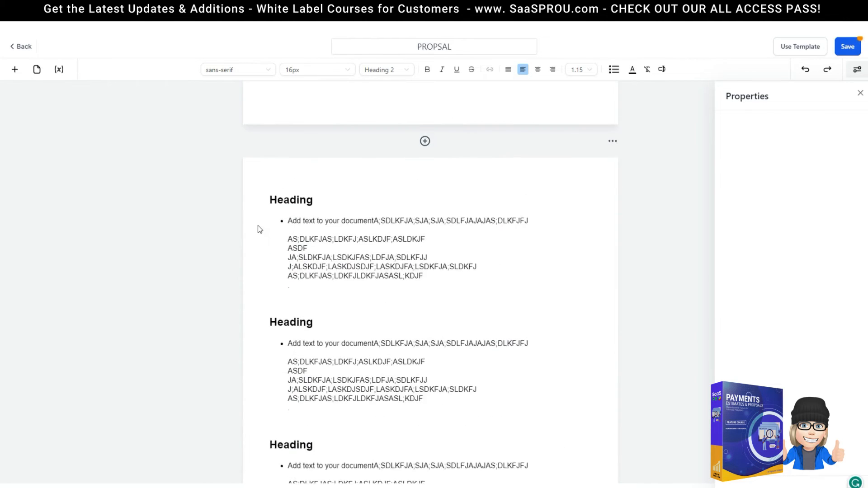
scroll(309, 222, up, 6)
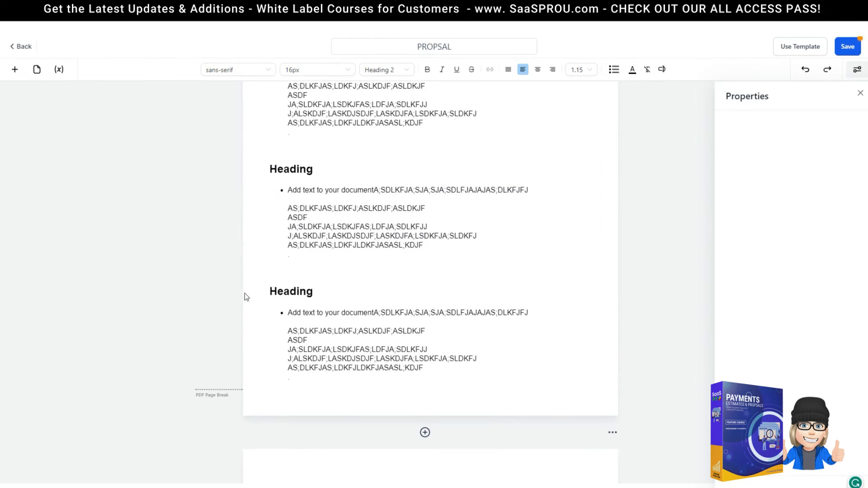
scroll(368, 397, down, 10)
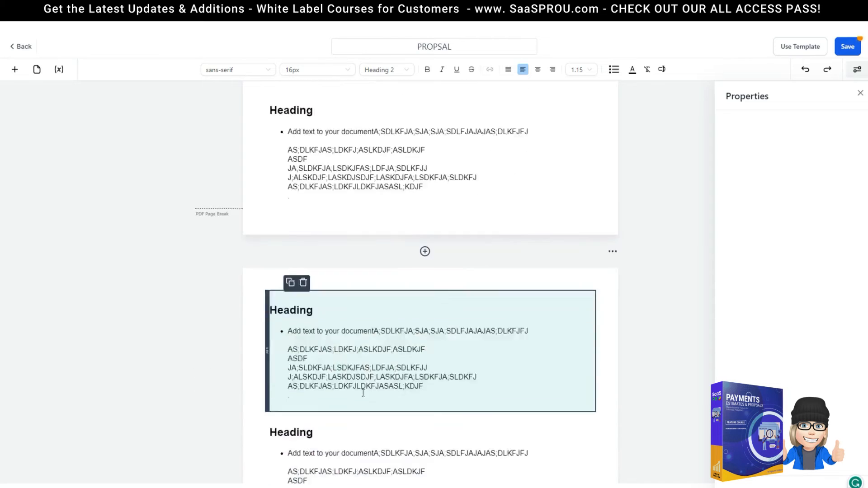
scroll(251, 238, down, 4)
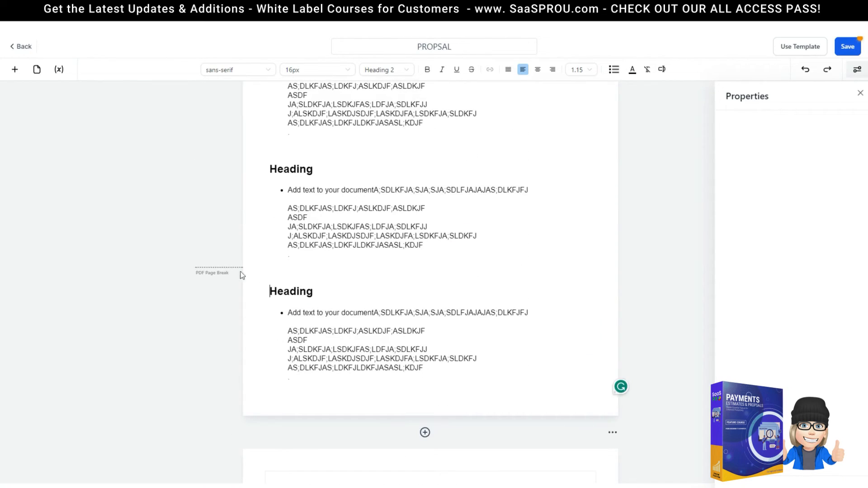
Insert another page break element just before the last heading block, at the next PDF page break marker
click(14, 69)
drag(150, 205, 343, 271)
scroll(342, 271, down, 3)
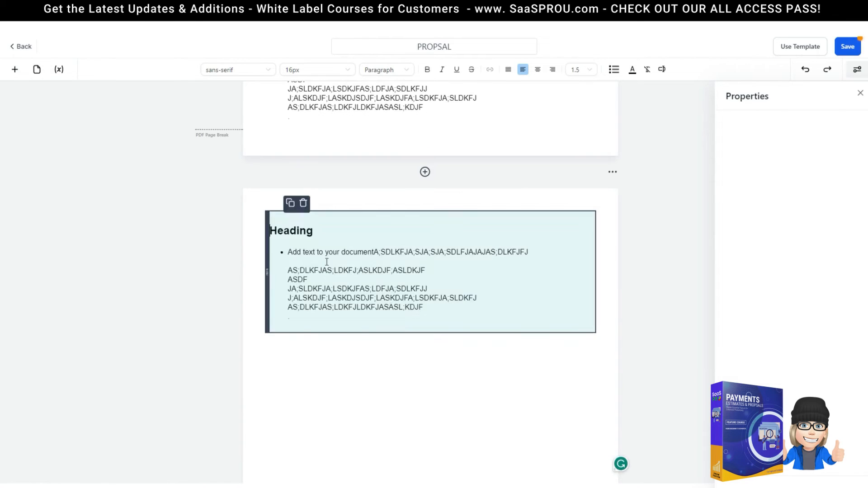
scroll(322, 279, down, 6)
scroll(320, 281, down, 10)
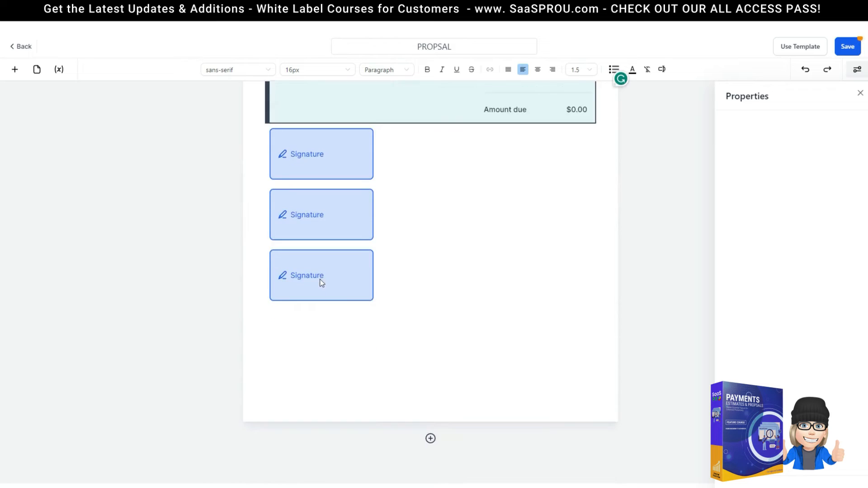
Duplicate the heading and bulleted text block on the last text page twice and review the page layout
scroll(332, 283, up, 8)
click(291, 168)
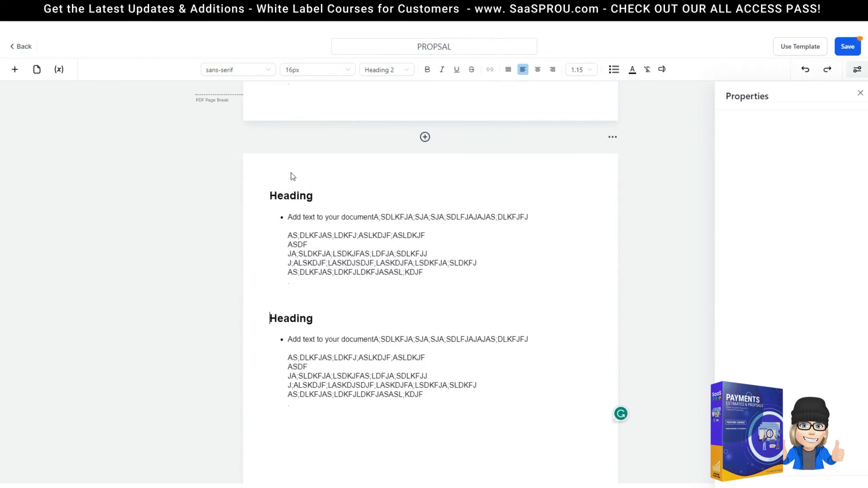
click(290, 168)
scroll(493, 303, down, 7)
scroll(495, 308, down, 9)
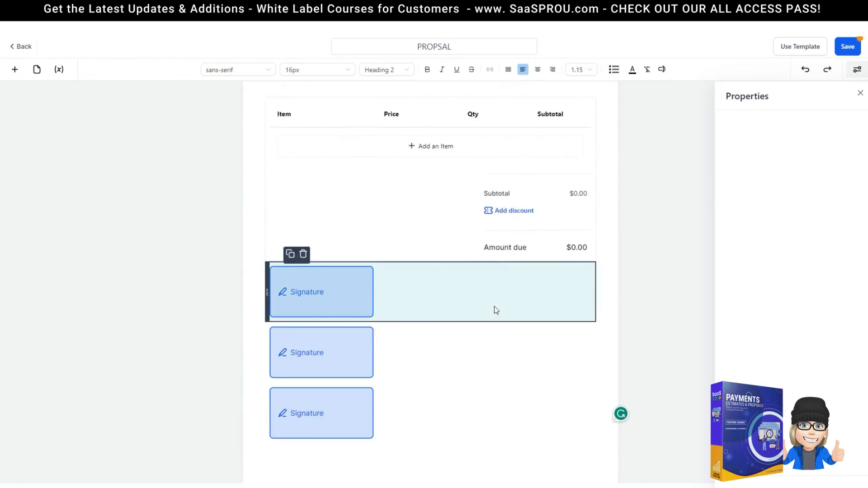
scroll(641, 235, up, 5)
scroll(641, 236, up, 10)
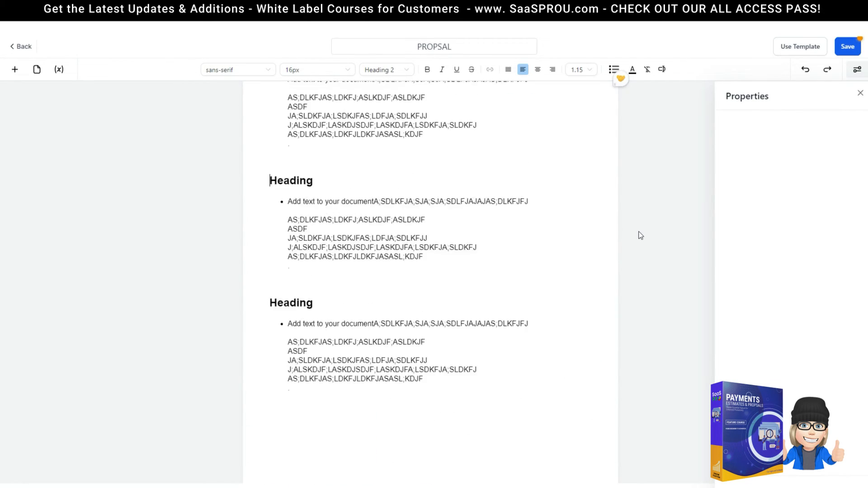
scroll(535, 239, down, 5)
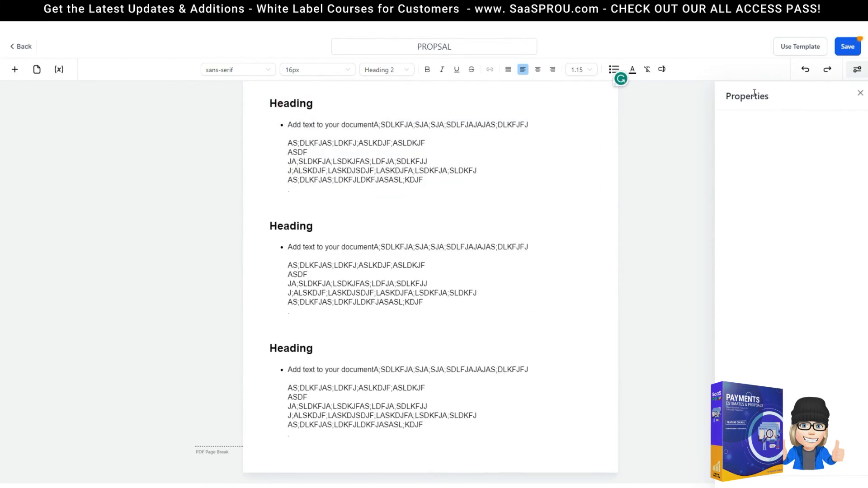
scroll(394, 194, up, 10)
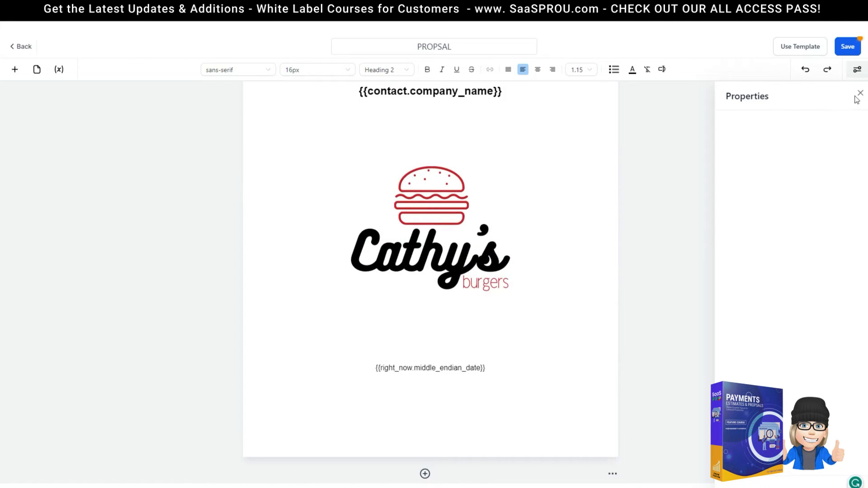
Review the proposal template from the cover page through the text pages, checking the PDF page break positions
click(859, 93)
scroll(372, 166, up, 3)
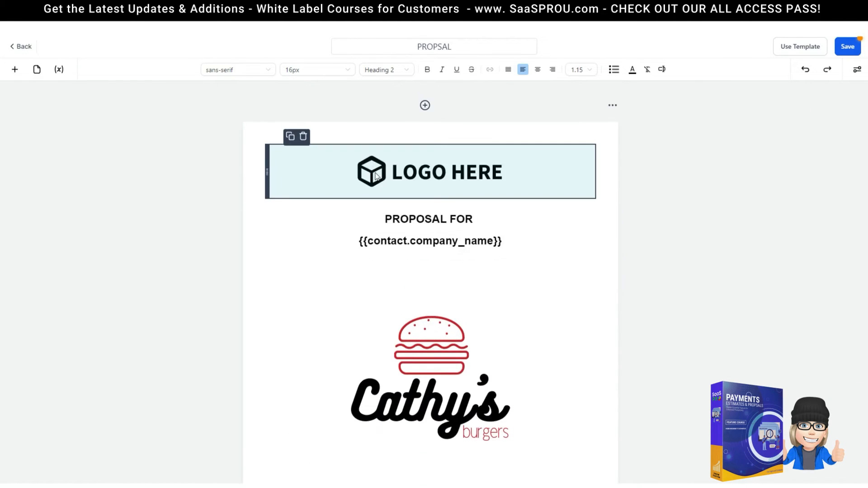
scroll(411, 265, down, 8)
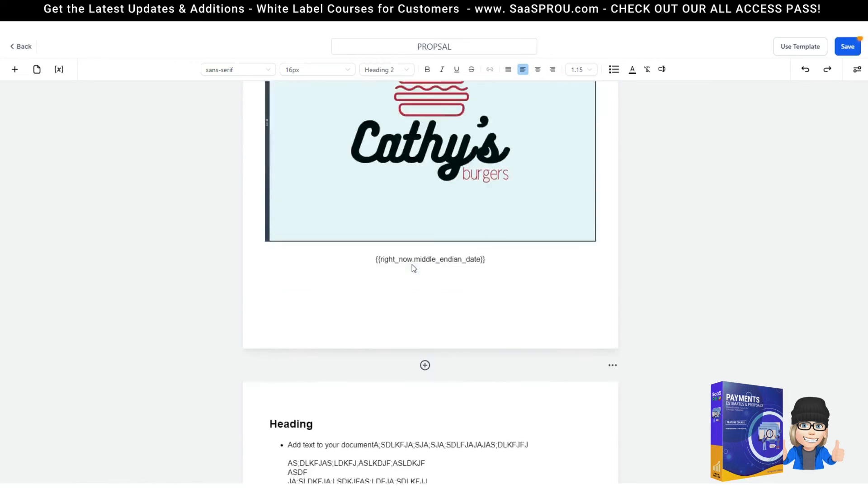
scroll(405, 262, down, 7)
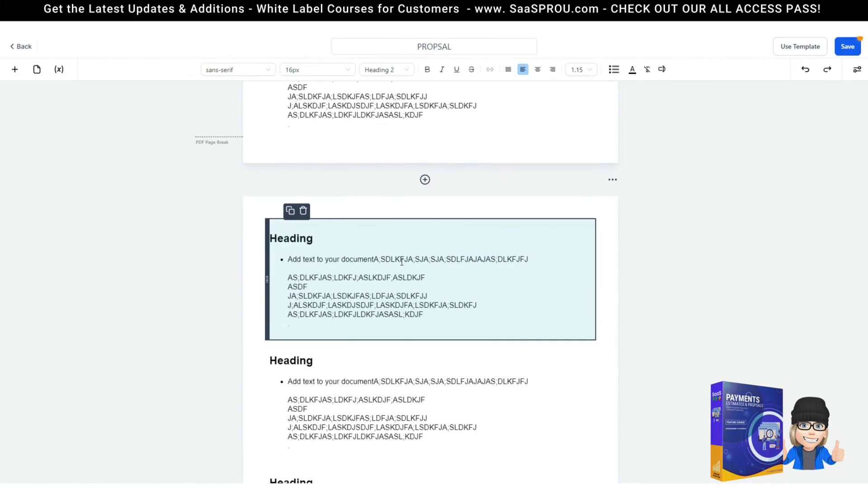
scroll(402, 261, down, 3)
scroll(238, 149, up, 4)
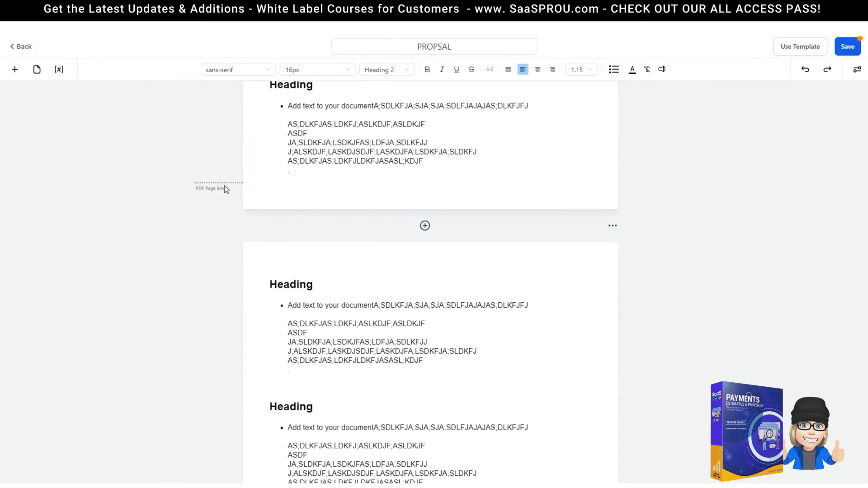
scroll(254, 314, up, 5)
scroll(254, 315, down, 3)
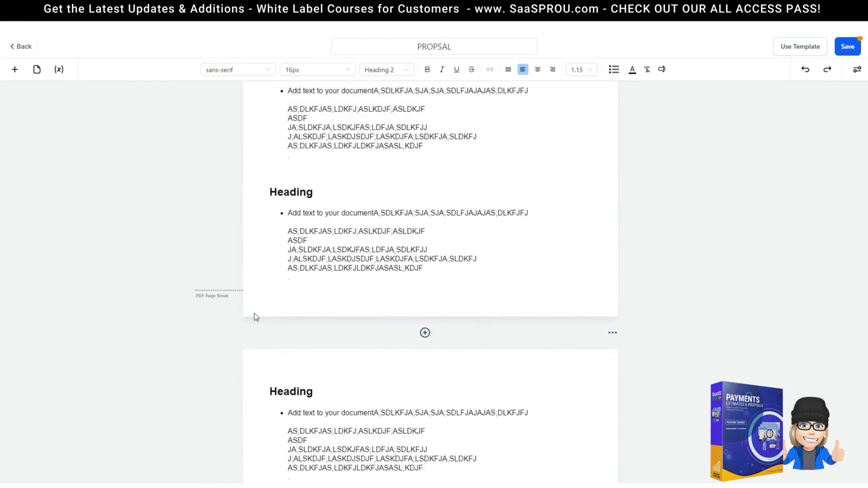
scroll(254, 315, down, 11)
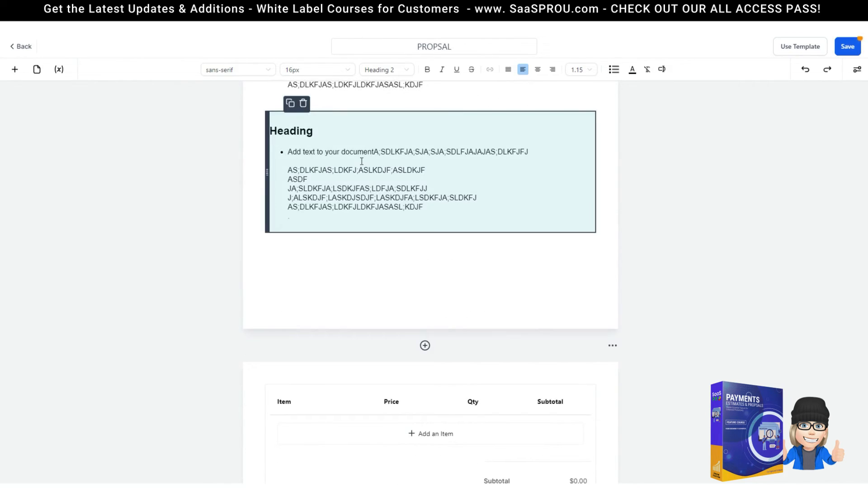
Delete the last heading and bulleted text block on the page before the product list
scroll(342, 188, up, 5)
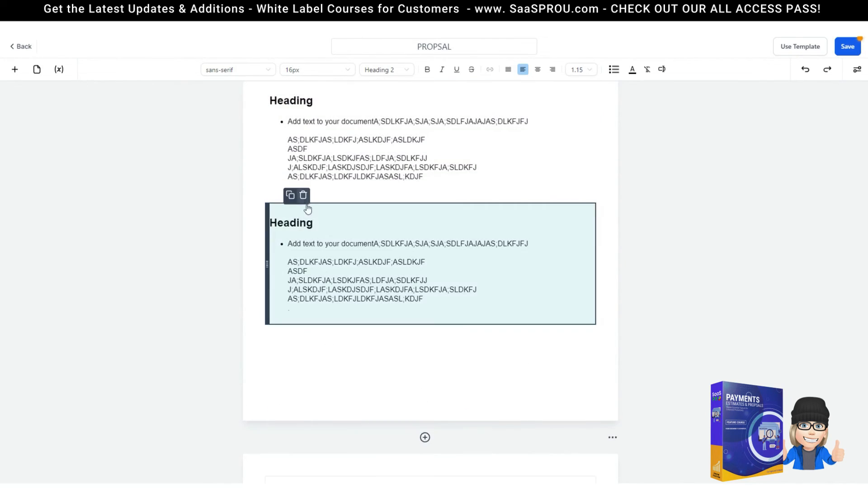
click(304, 199)
scroll(379, 215, down, 5)
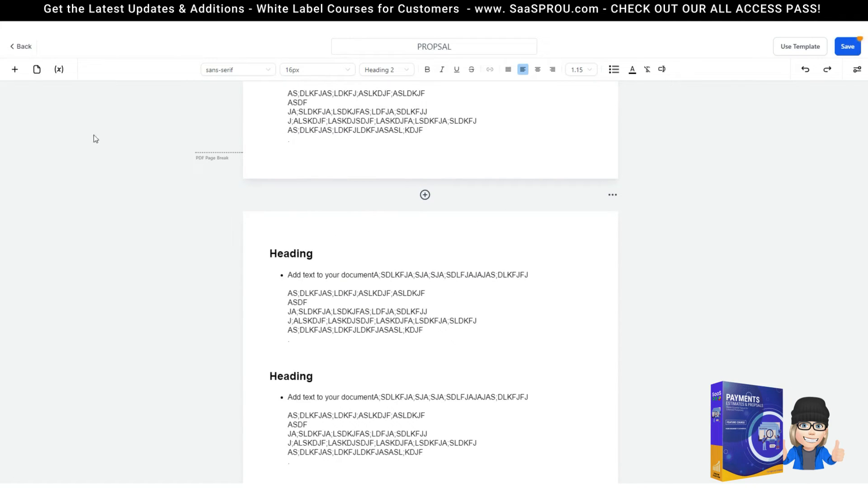
Insert a video element at the start of the last text page, above its first heading block
click(15, 70)
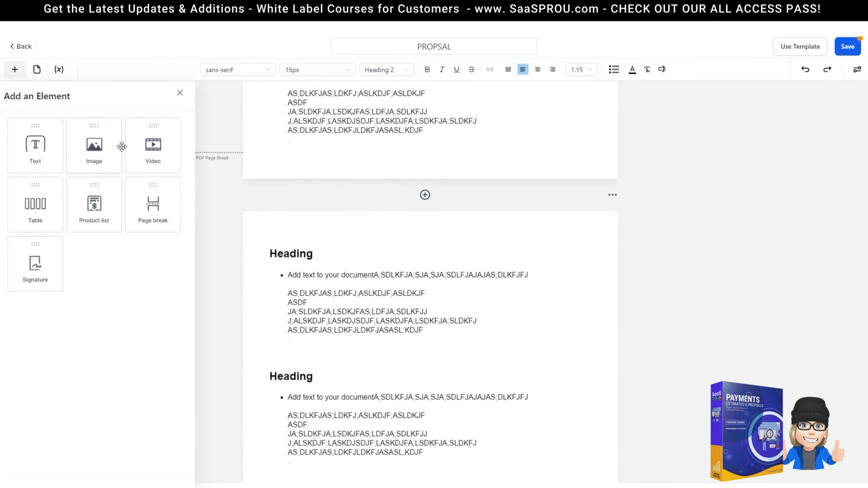
drag(145, 150, 367, 238)
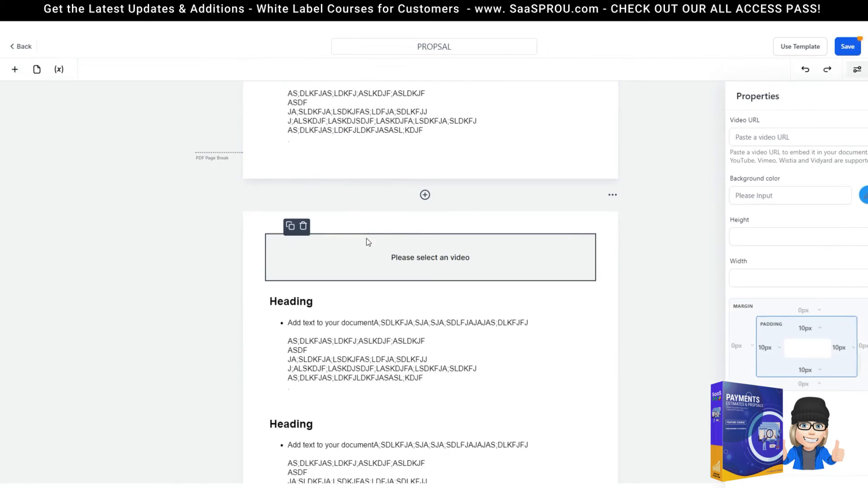
scroll(425, 287, down, 10)
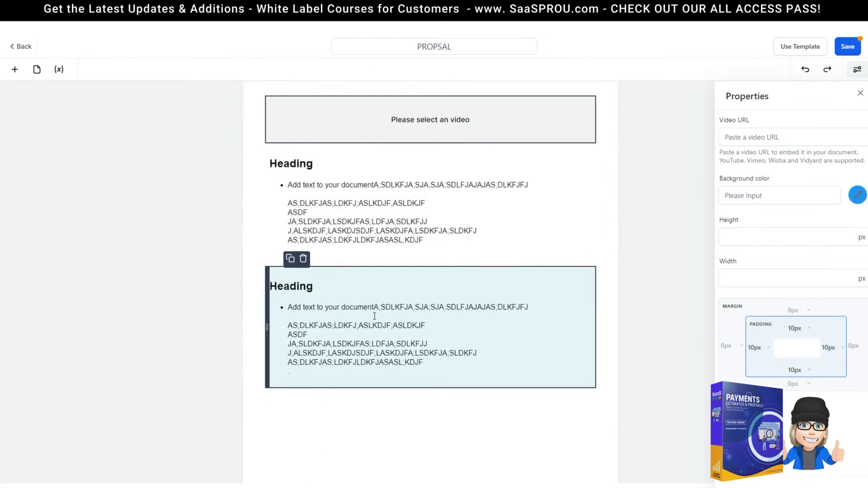
Review the video placeholder, text pages, product list and signature fields, along with the video element's properties
scroll(340, 348, down, 7)
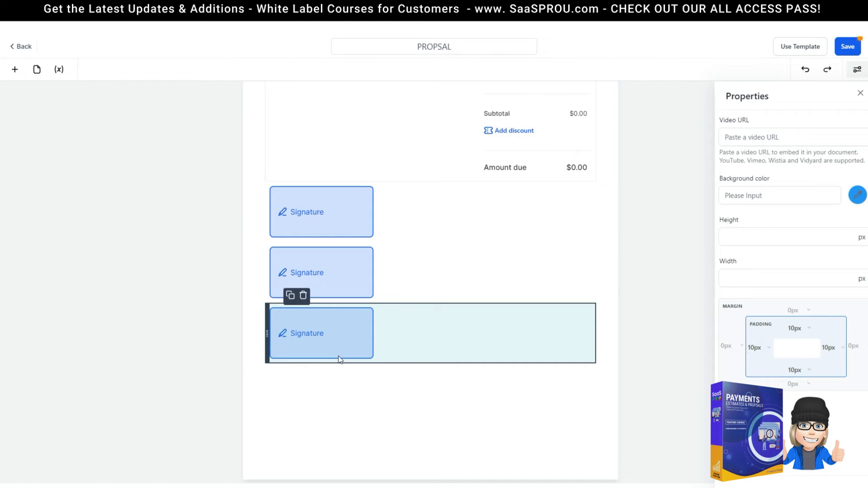
scroll(500, 379, up, 16)
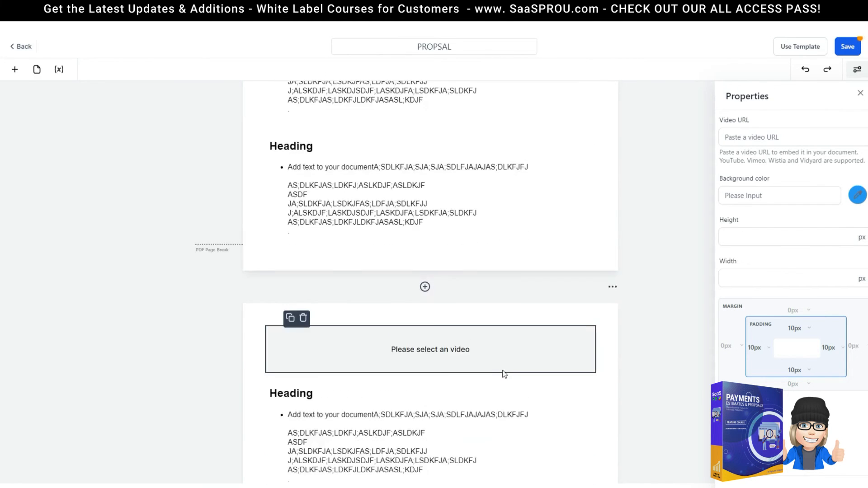
scroll(506, 375, up, 6)
scroll(364, 247, down, 1)
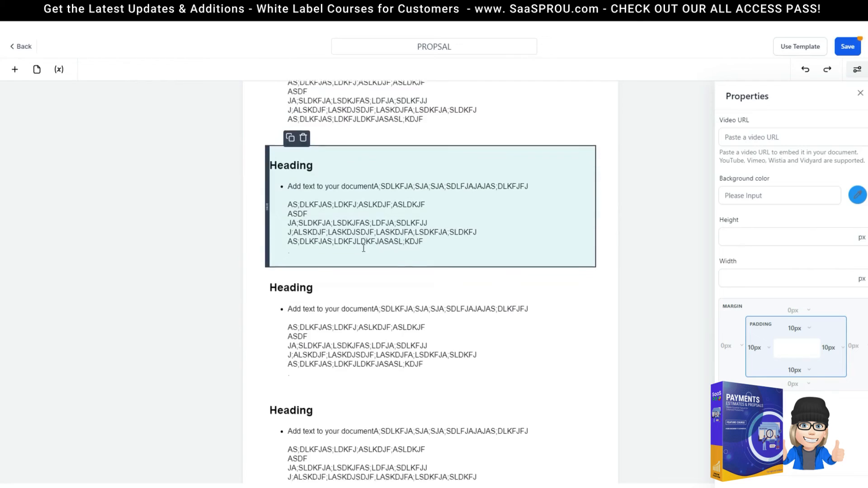
scroll(365, 248, down, 2)
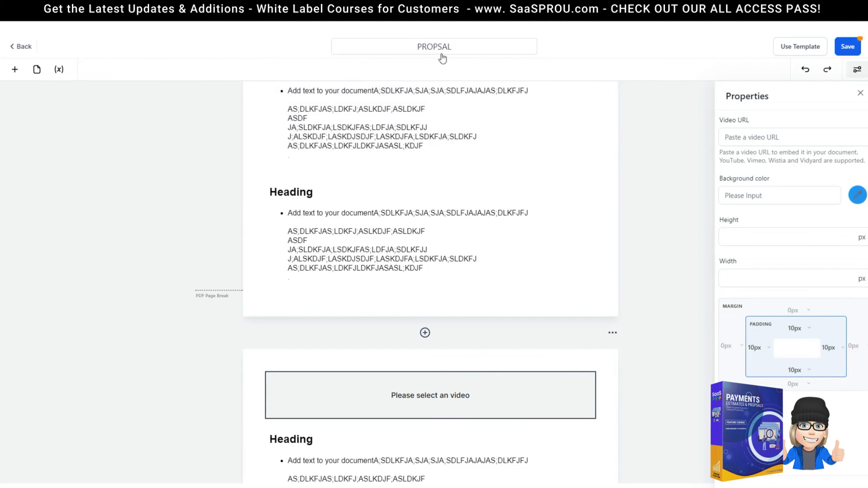
scroll(444, 365, down, 5)
scroll(444, 365, down, 3)
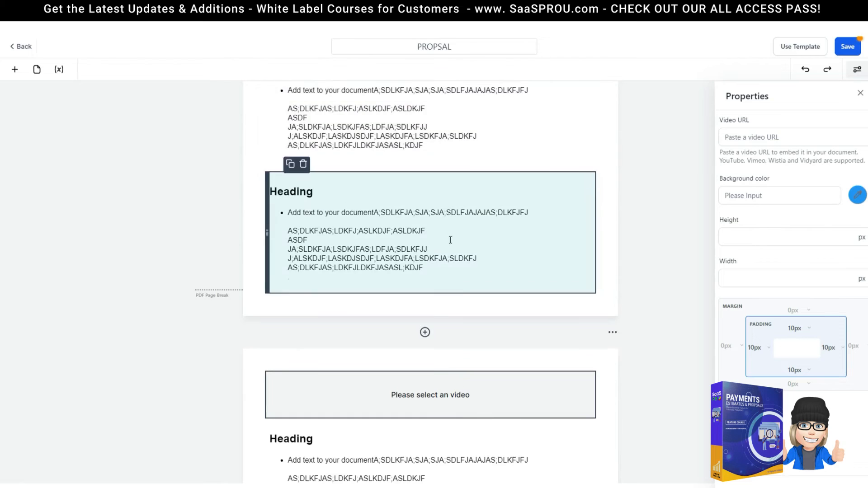
scroll(450, 237, down, 10)
scroll(450, 229, up, 11)
scroll(609, 128, up, 1)
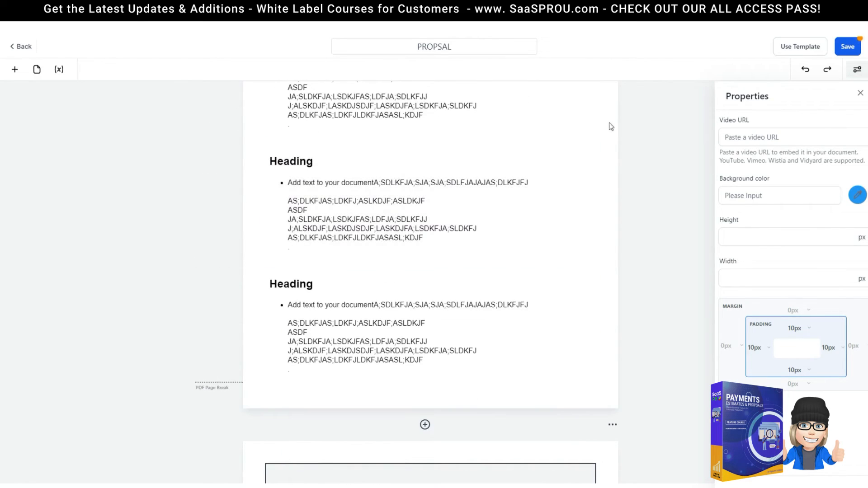
click(859, 94)
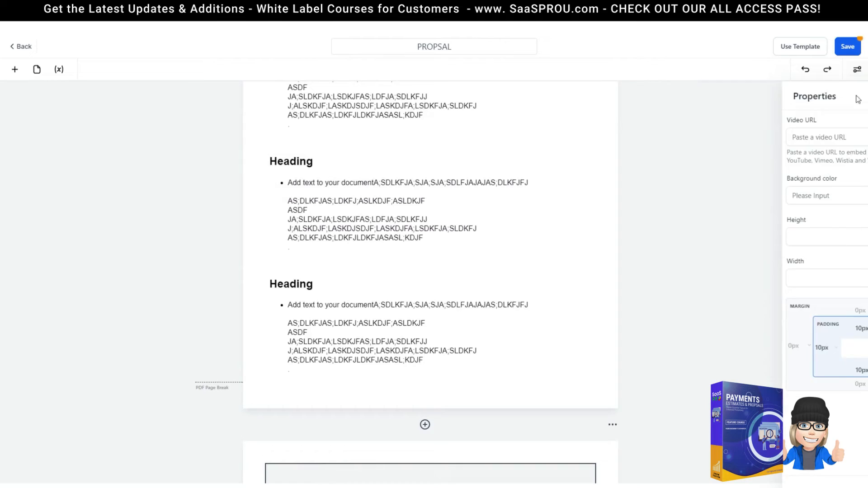
click(856, 69)
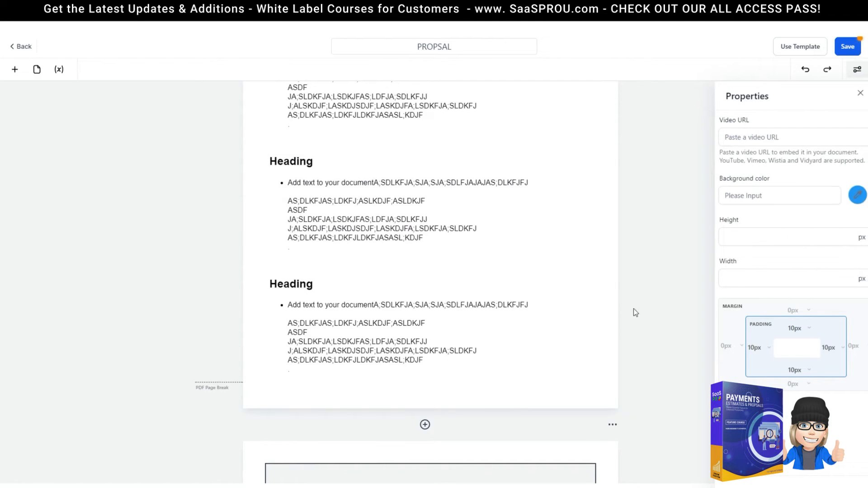
scroll(593, 266, down, 4)
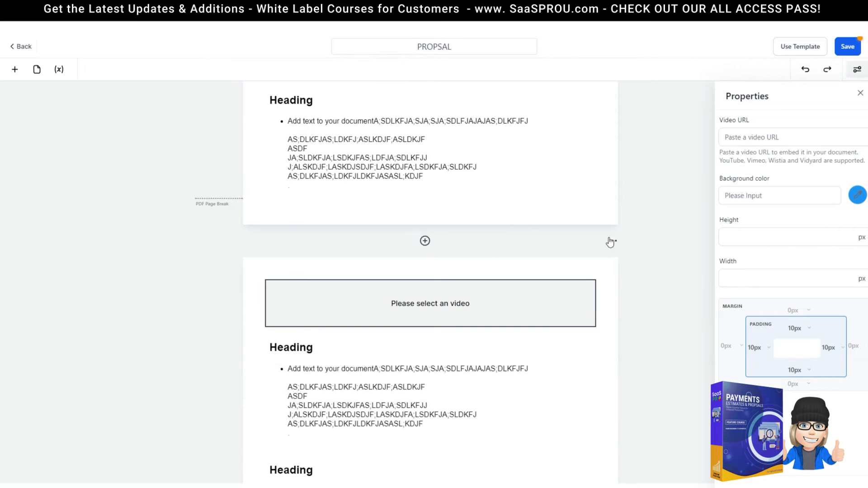
Correct the template's title to PROPOSAL and save the template
scroll(680, 171, up, 5)
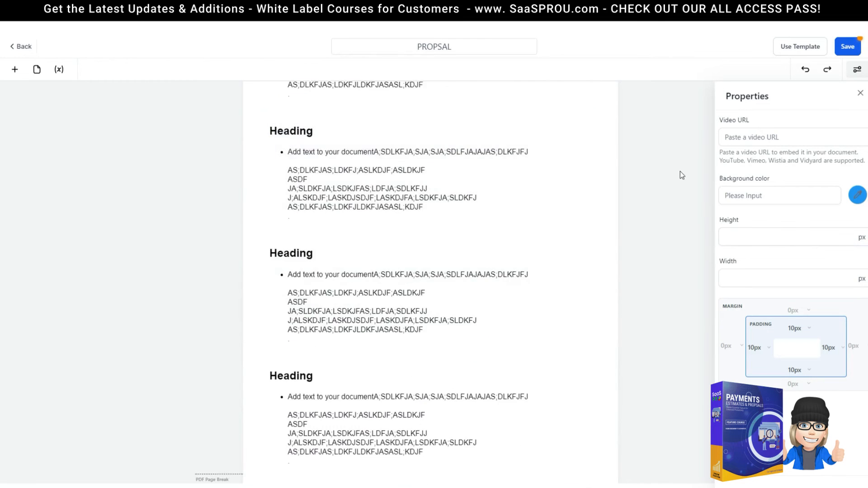
scroll(533, 148, up, 1)
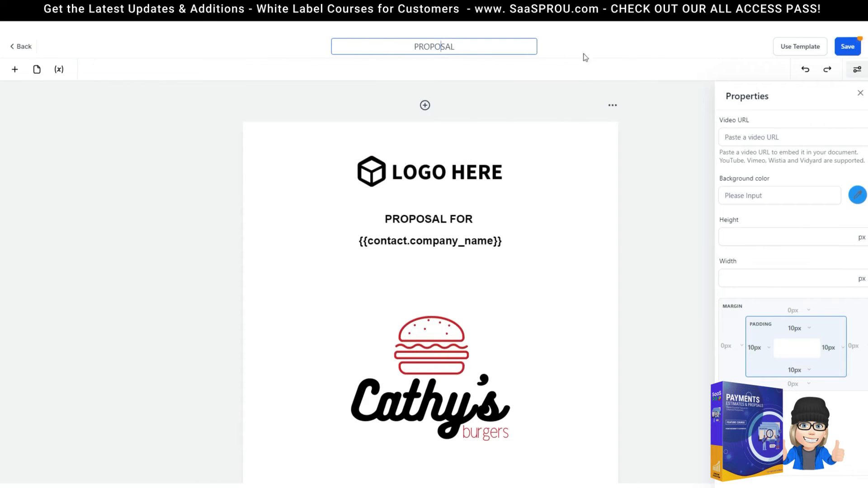
click(654, 49)
click(847, 47)
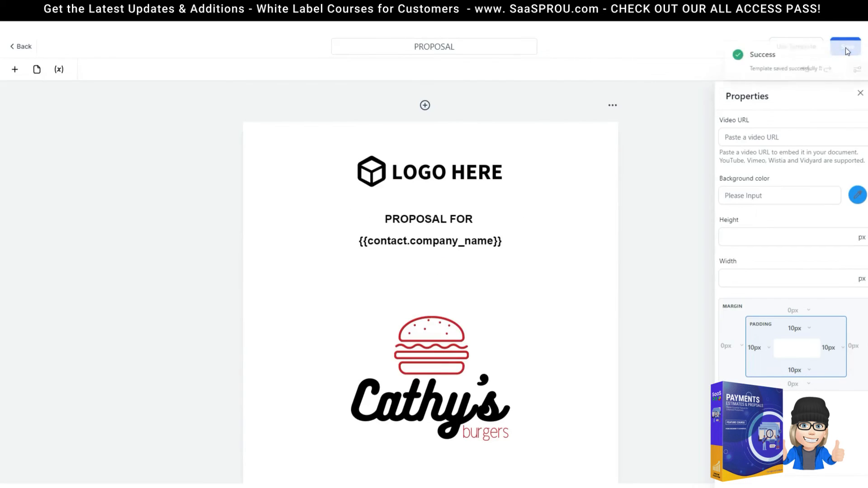
click(862, 55)
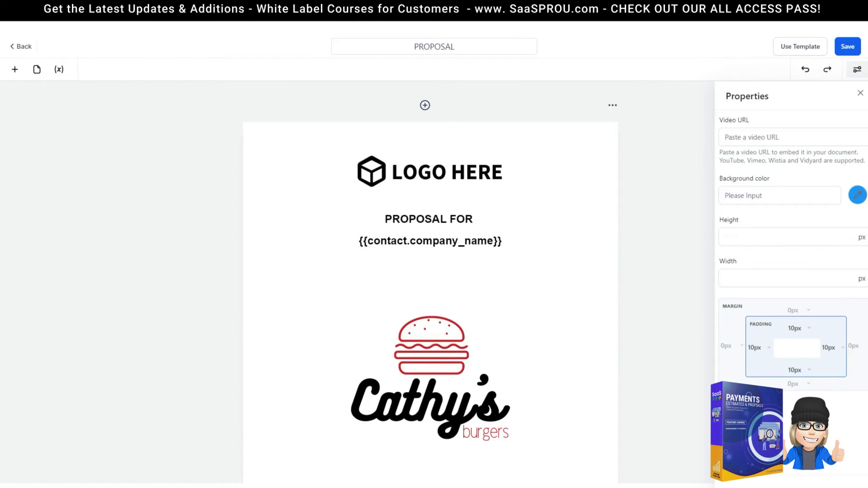
Open the PROPOSAL template from the templates list and use it to create a proposal document
click(799, 45)
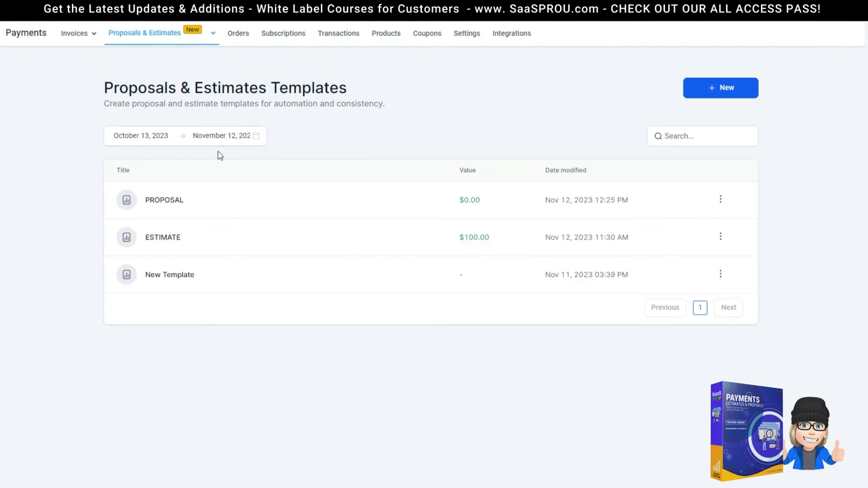
click(162, 203)
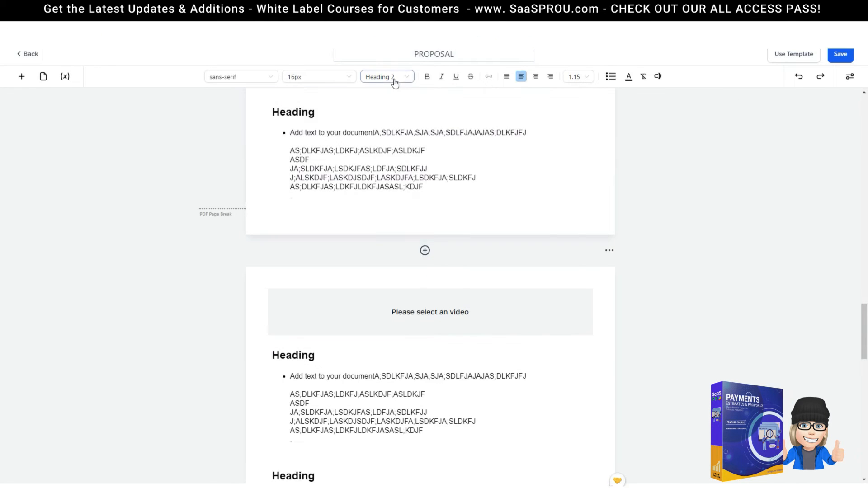
scroll(379, 186, up, 5)
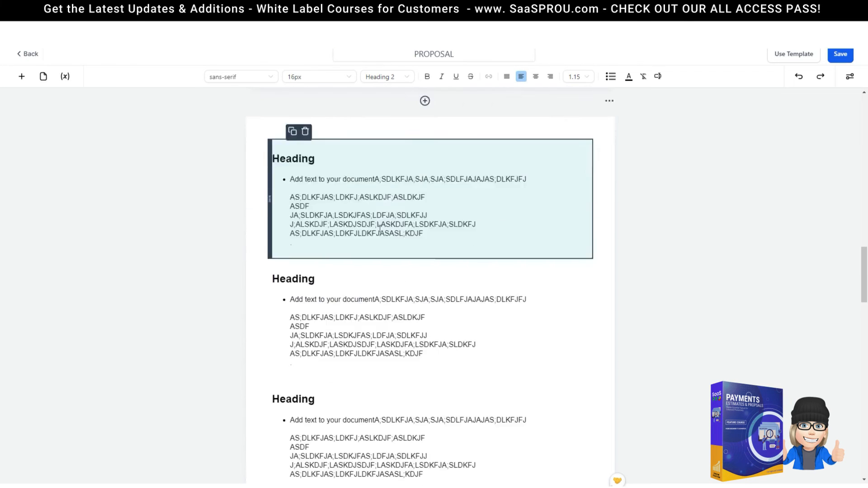
click(783, 58)
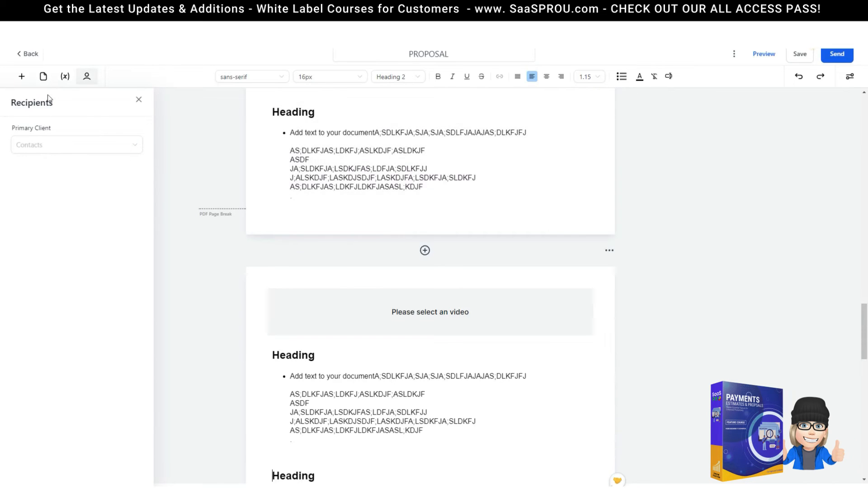
Search the contacts for "co" and set collective test as the proposal's primary client
click(53, 144)
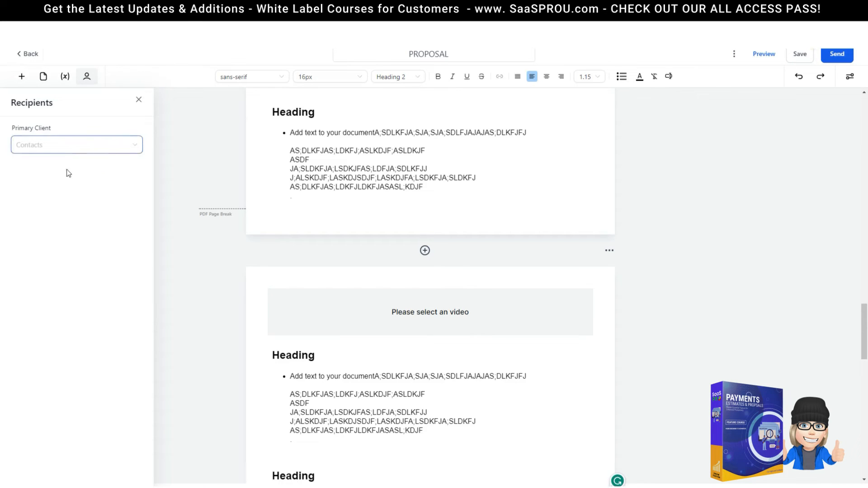
click(86, 149)
text(co)
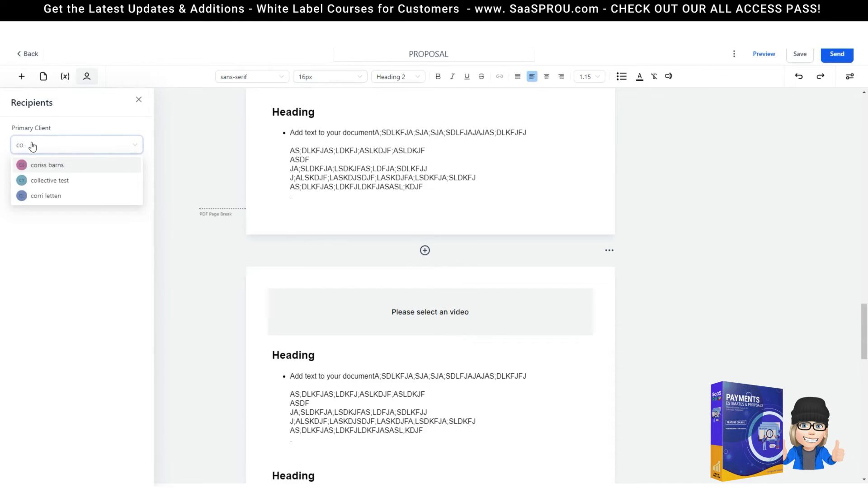
click(60, 181)
Add the Demo Fun Form and New Contact entries as additional recipients of the proposal
click(73, 218)
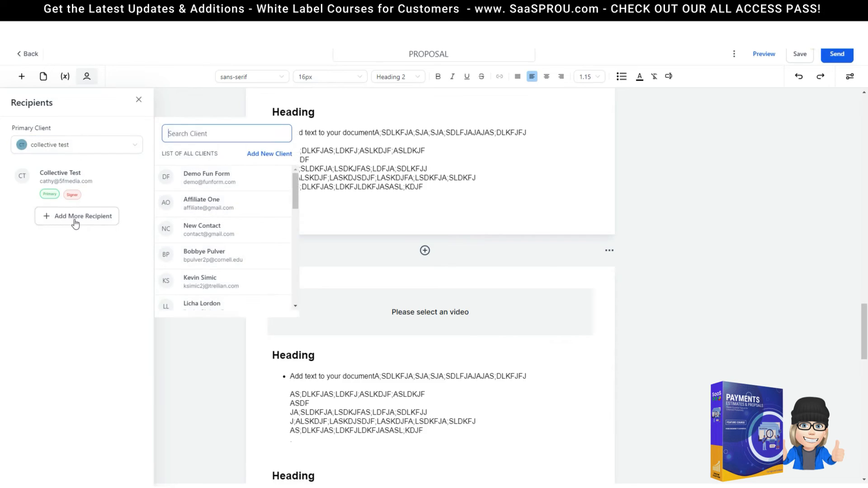
click(236, 183)
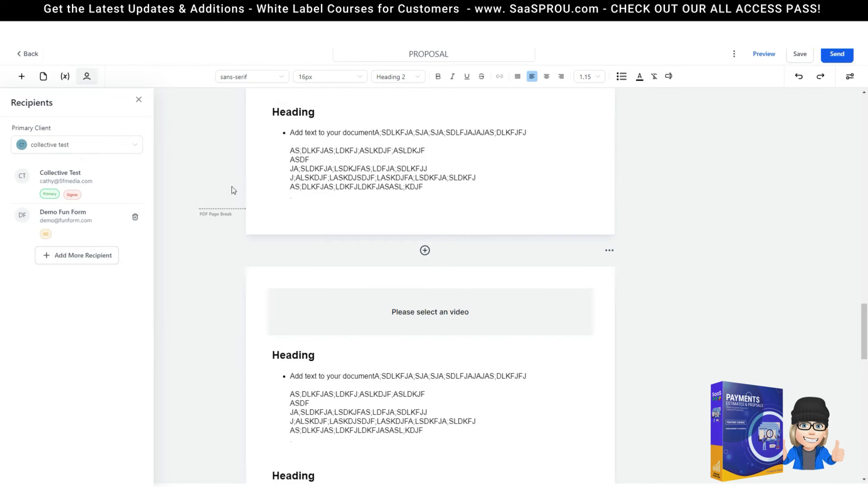
click(76, 256)
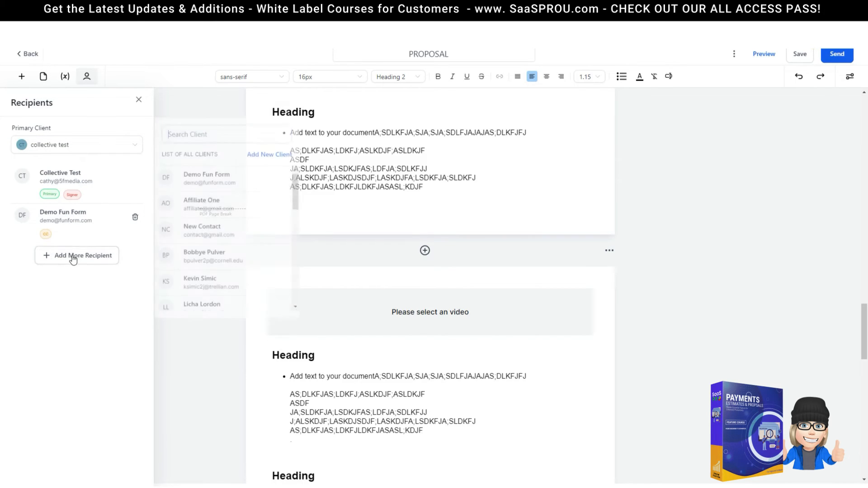
click(215, 235)
Preview the proposal, check its content pages, items table, signature fields and download option, and return to the editor
scroll(527, 397, down, 15)
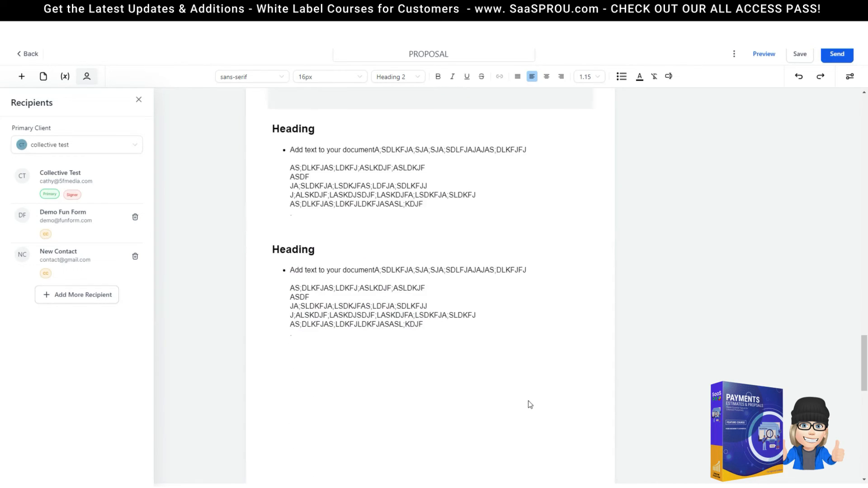
click(296, 176)
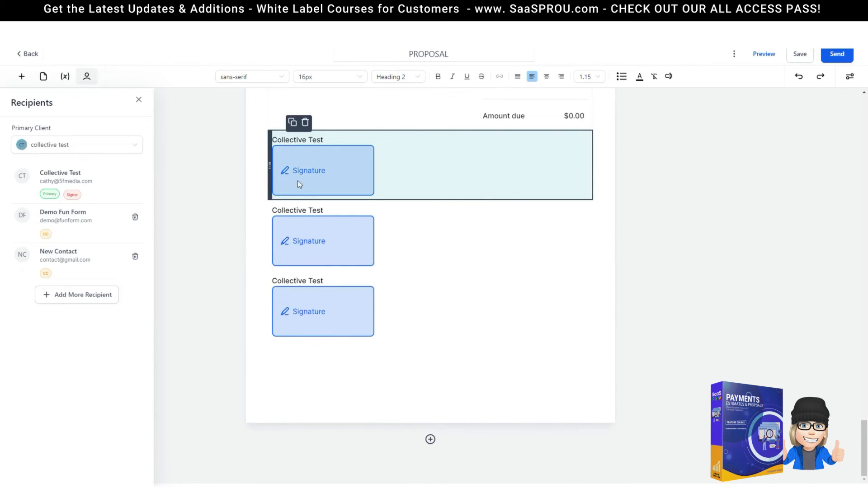
click(758, 58)
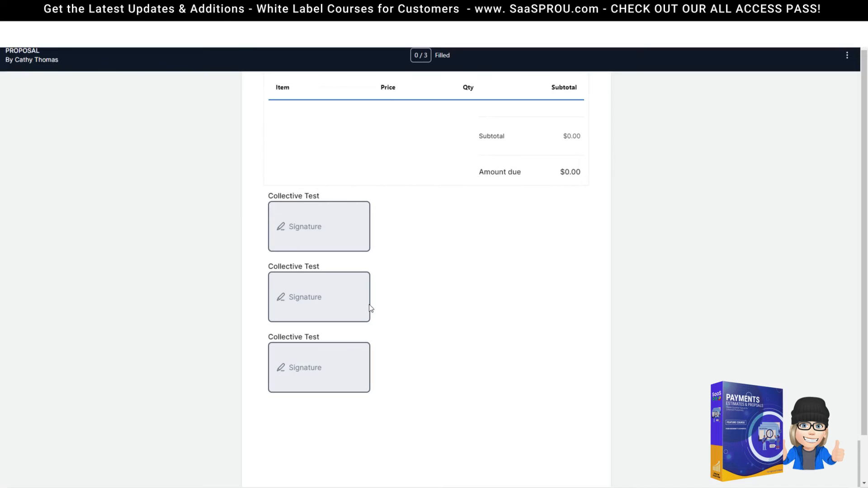
scroll(370, 308, up, 10)
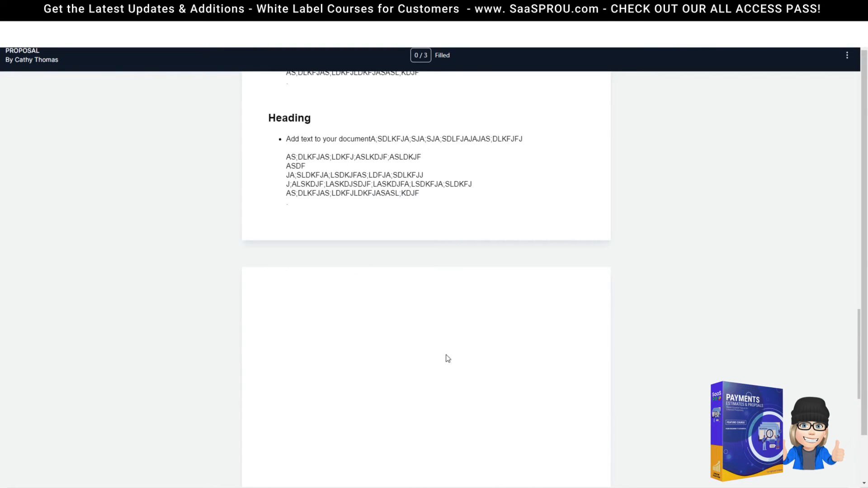
scroll(445, 358, up, 5)
scroll(457, 246, down, 6)
scroll(459, 248, up, 6)
scroll(395, 289, down, 5)
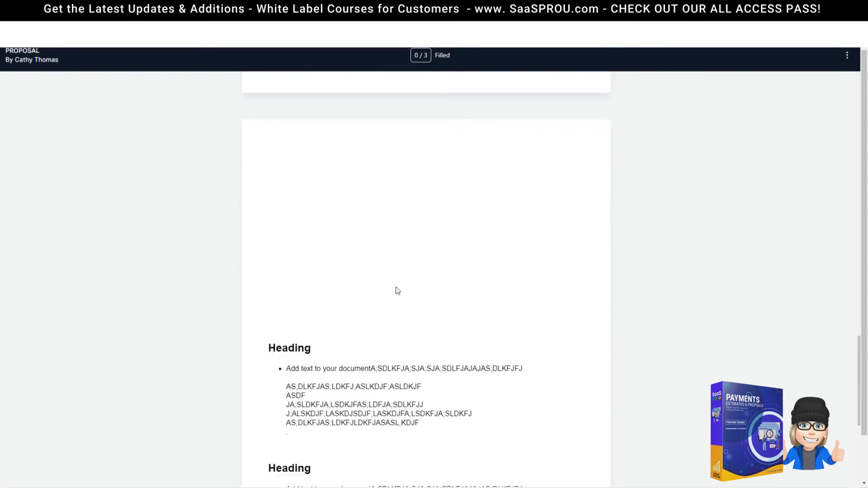
scroll(468, 250, down, 8)
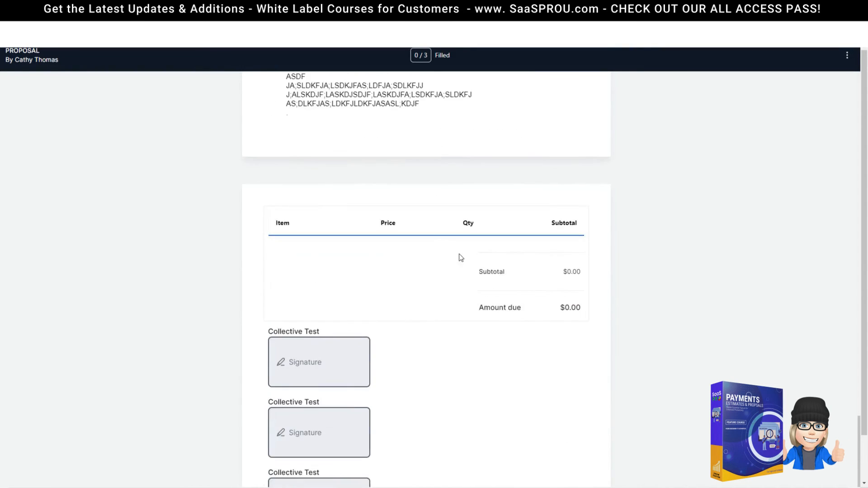
scroll(458, 261, up, 12)
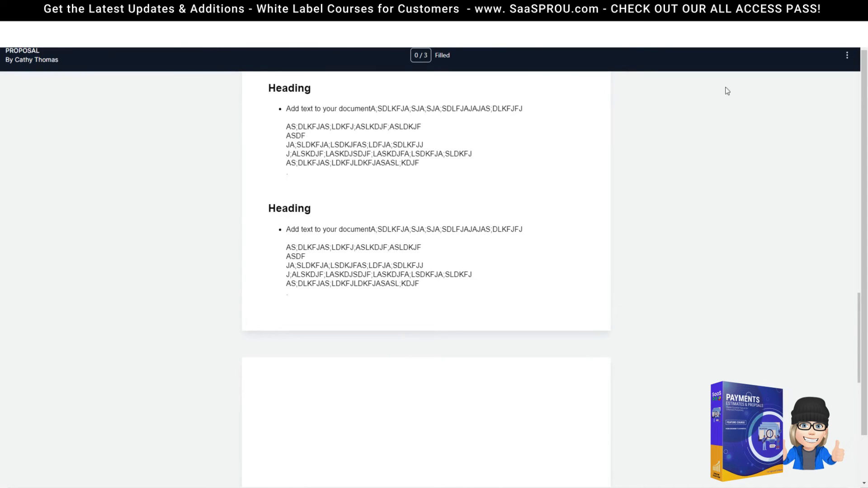
click(848, 57)
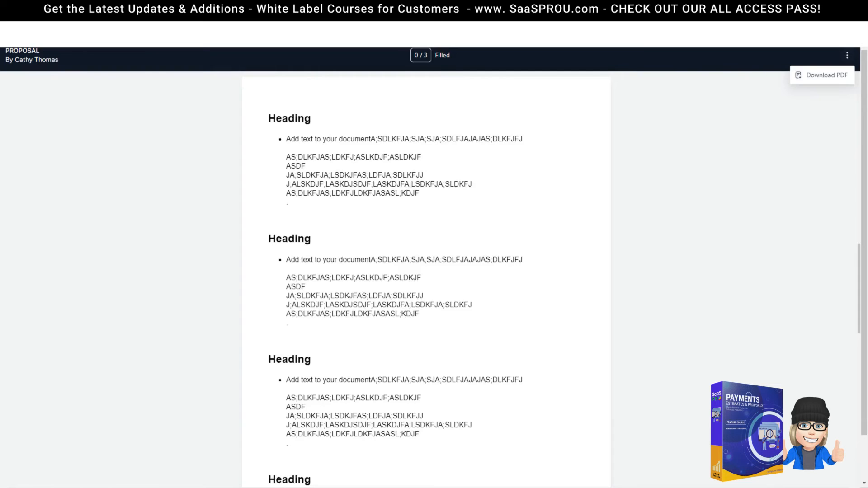
key(ctrl+w)
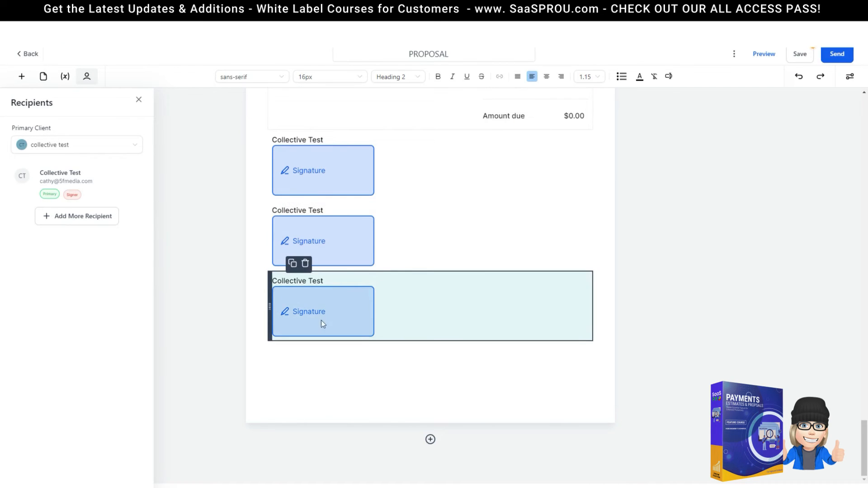
Assign the second signature field to the account owner, marked (You), as its signer
scroll(363, 319, up, 2)
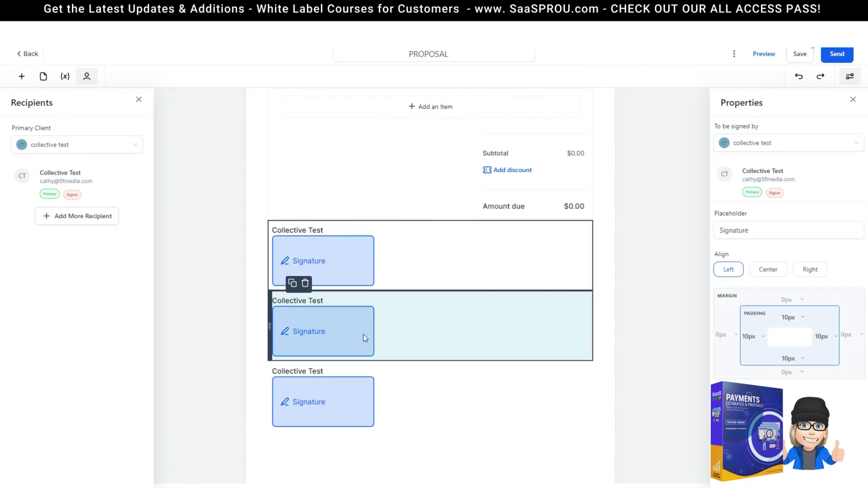
click(412, 336)
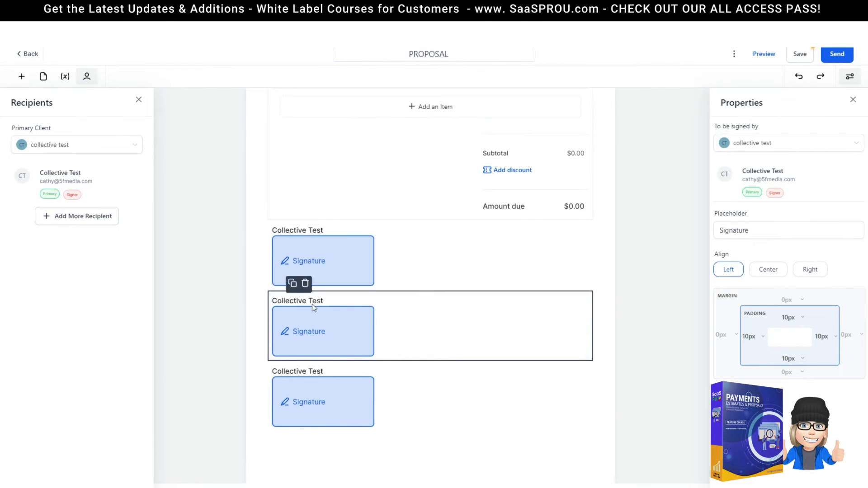
click(750, 144)
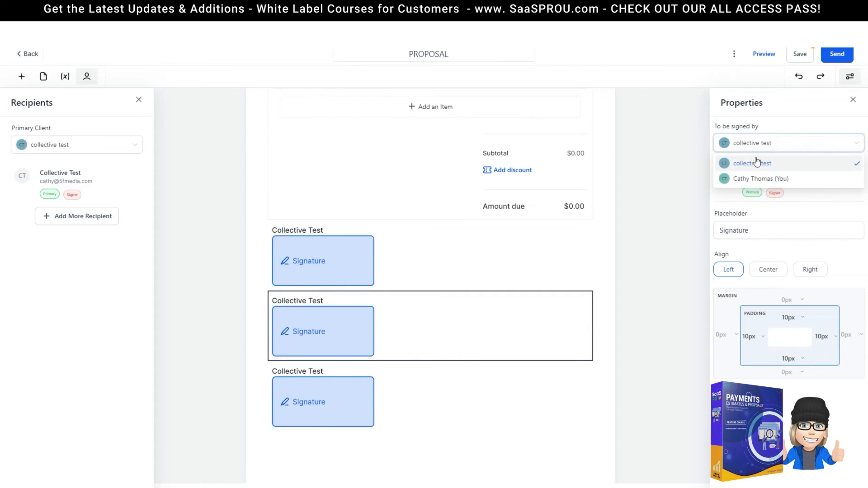
click(754, 180)
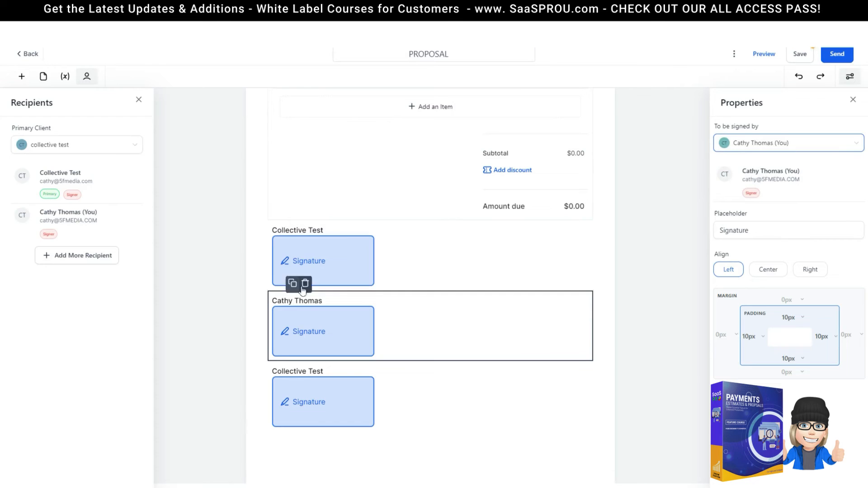
Select the third signature field and choose collective test as its signer
click(404, 274)
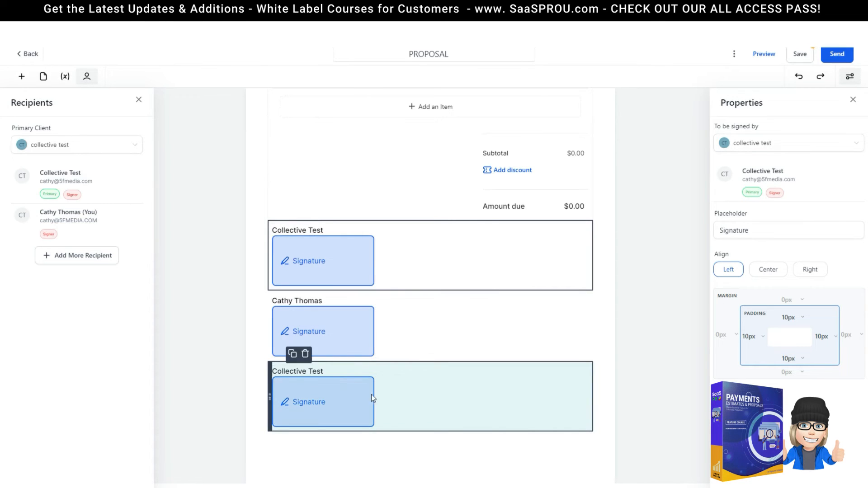
click(459, 412)
click(801, 144)
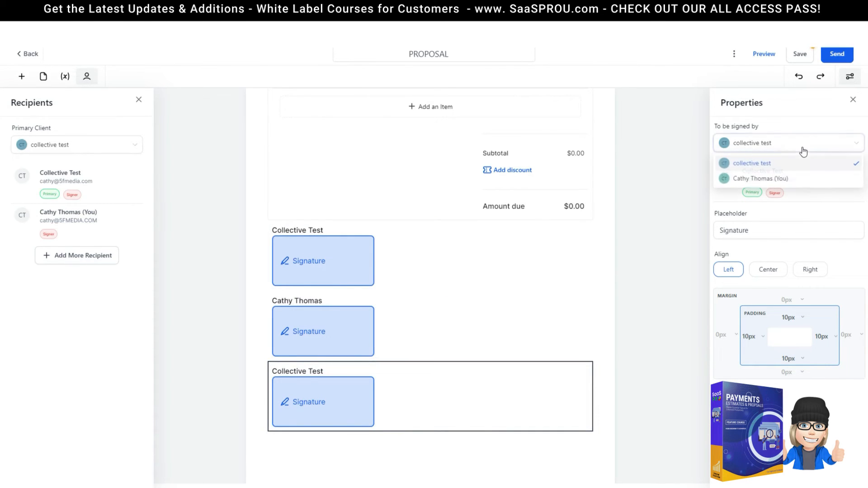
click(762, 164)
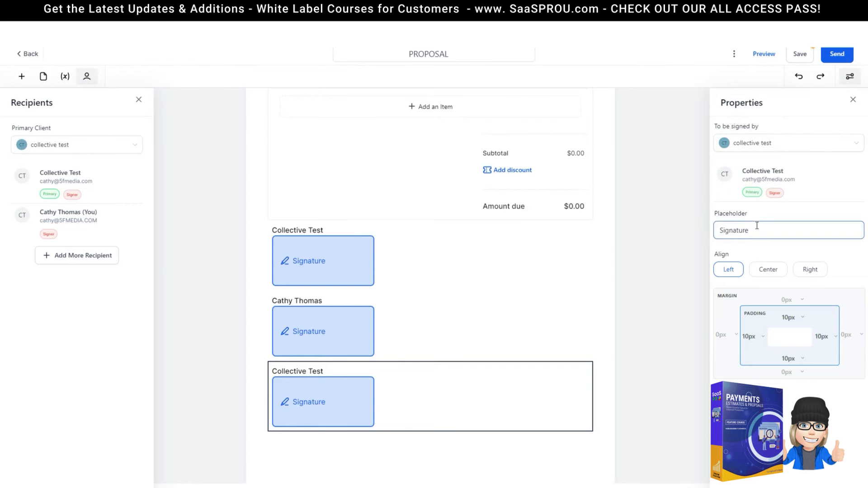
Add Demo Fun Form as another recipient and assign the third signature field to that contact
click(85, 261)
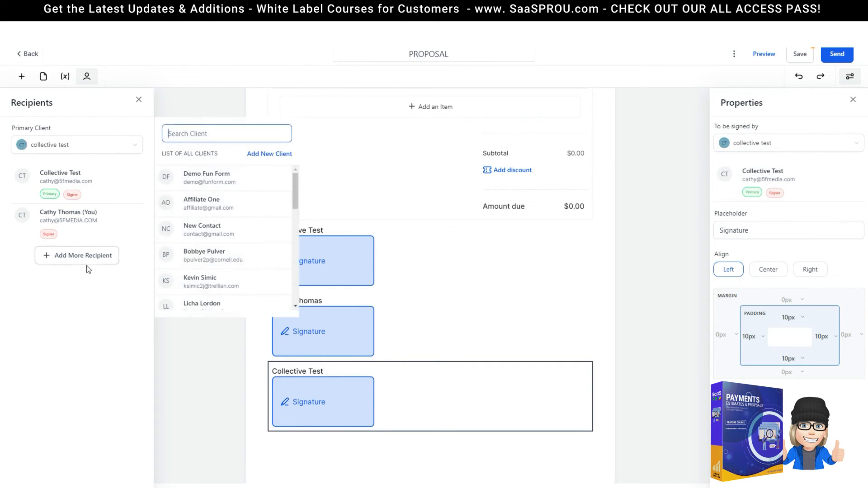
click(209, 187)
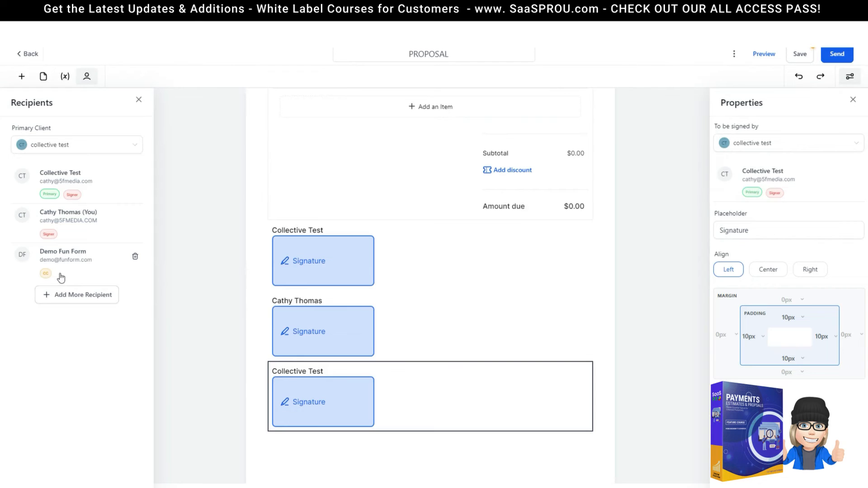
click(768, 143)
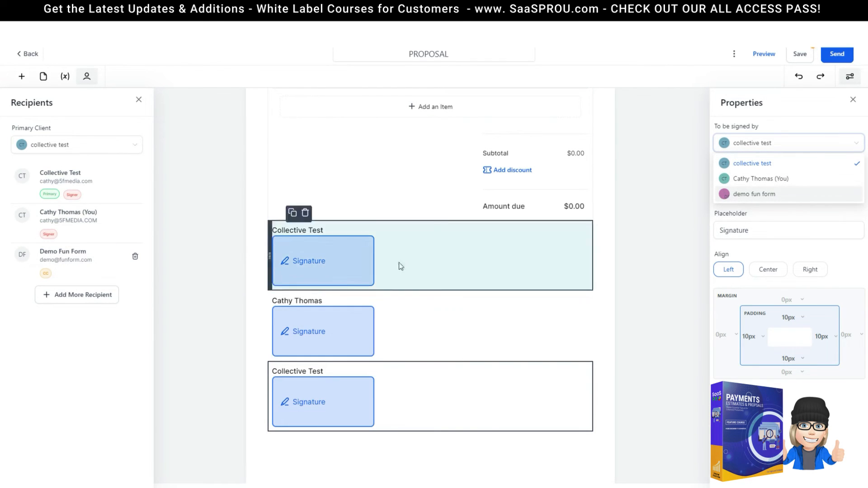
click(335, 419)
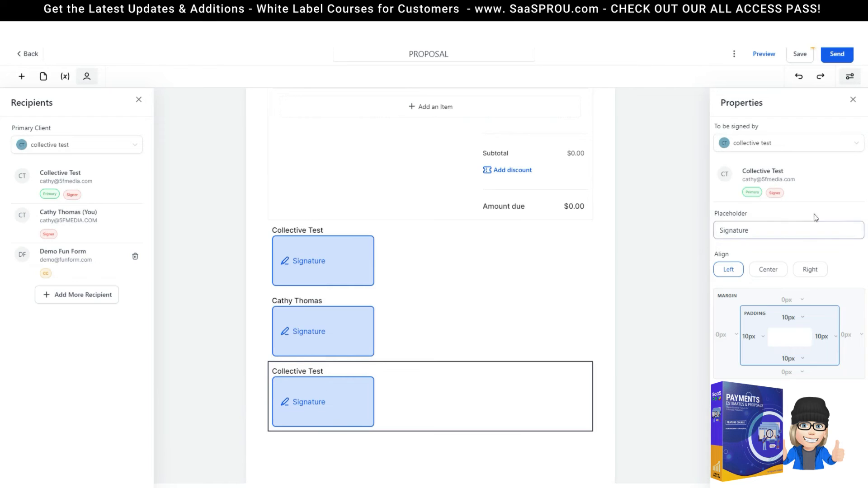
click(762, 145)
click(754, 193)
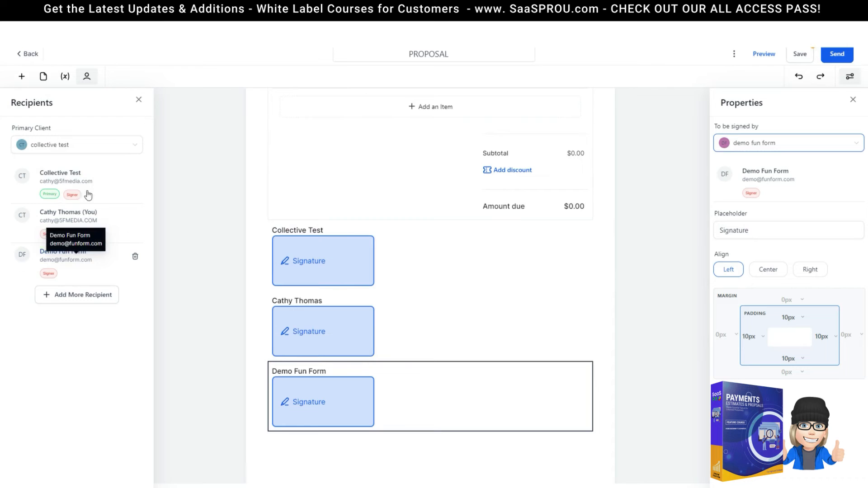
Save the proposal with its assigned signers and open its sending options
click(773, 142)
scroll(463, 389, down, 2)
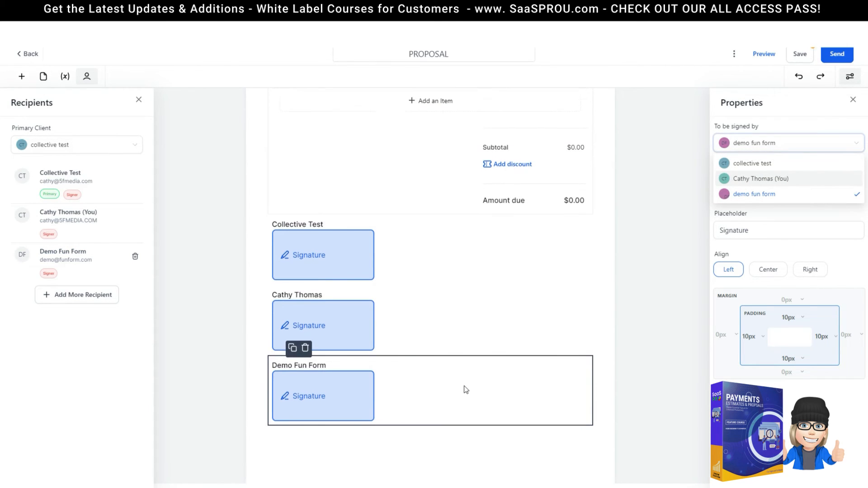
scroll(467, 389, down, 10)
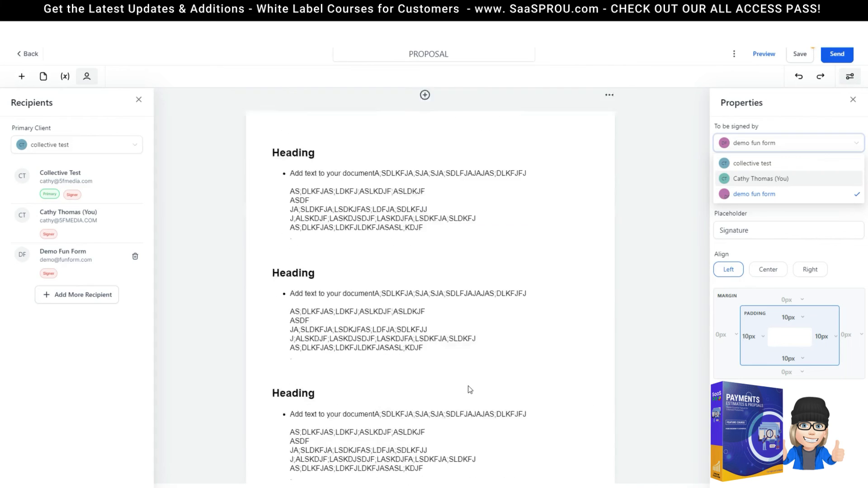
scroll(470, 389, up, 15)
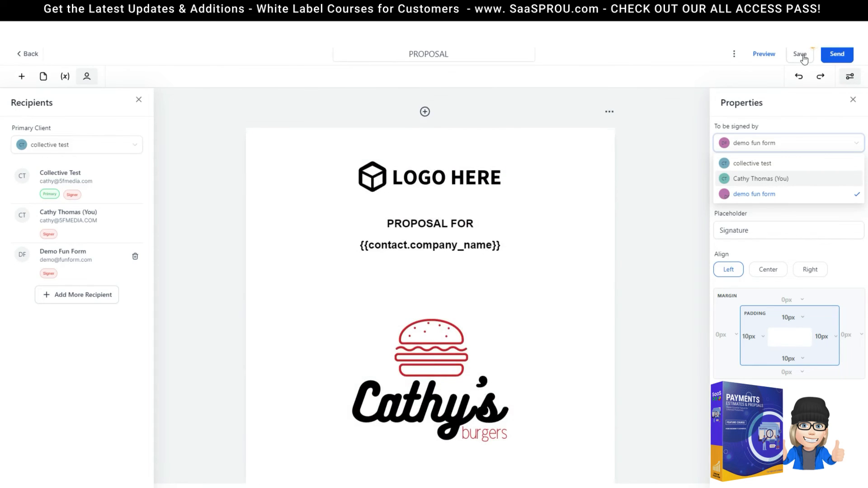
click(804, 58)
click(837, 53)
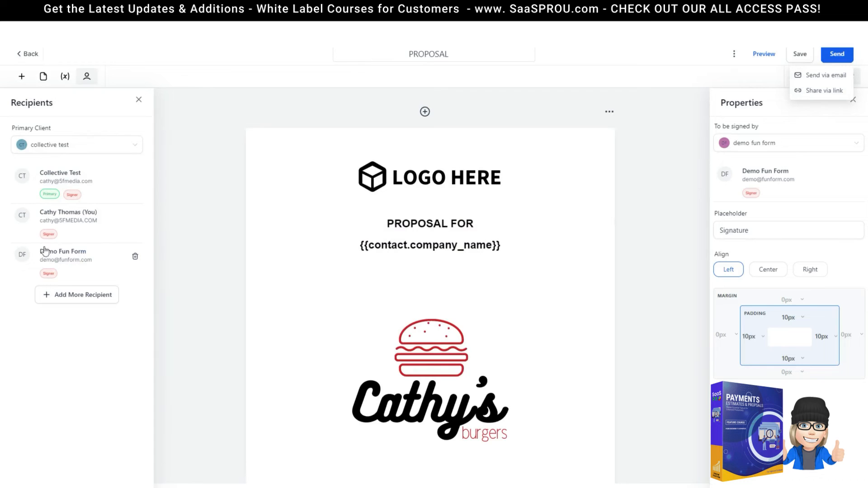
scroll(427, 360, down, 7)
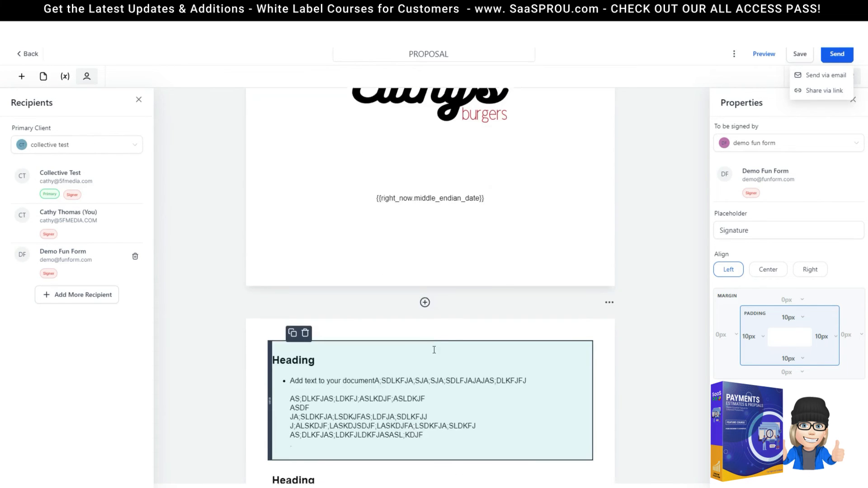
scroll(434, 350, down, 6)
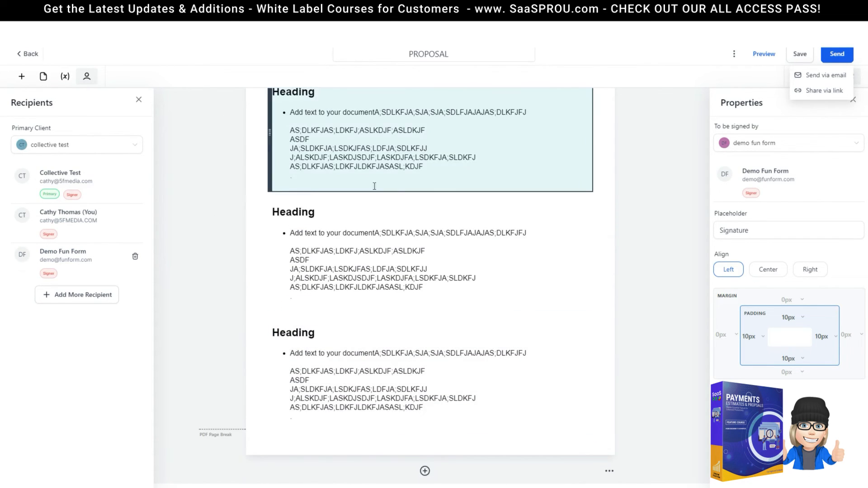
scroll(366, 287, down, 1)
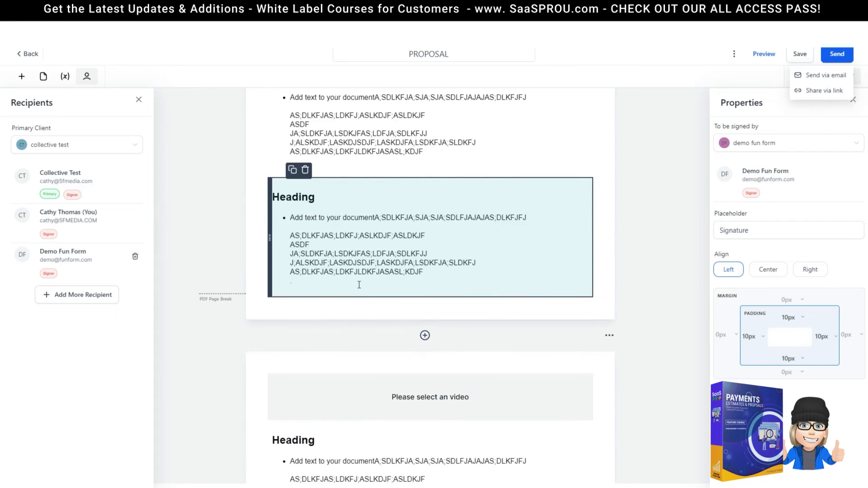
scroll(358, 283, up, 3)
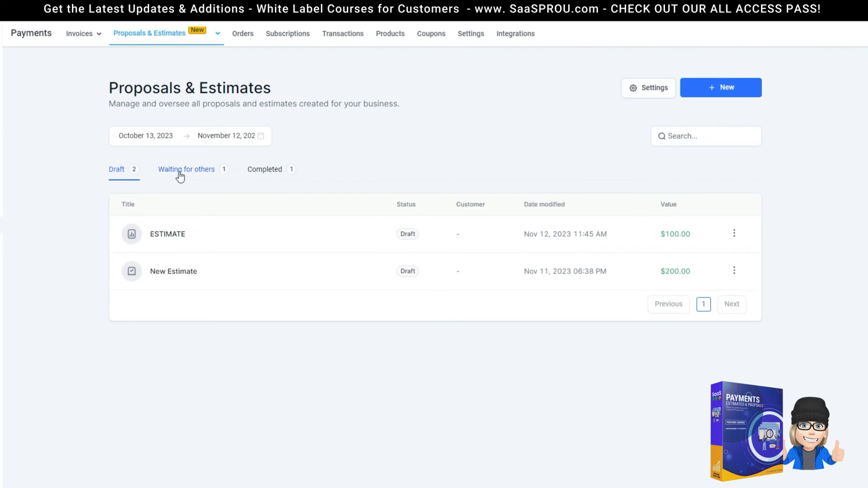
Show the documents waiting for others and download the sent proposal as a PDF
click(180, 177)
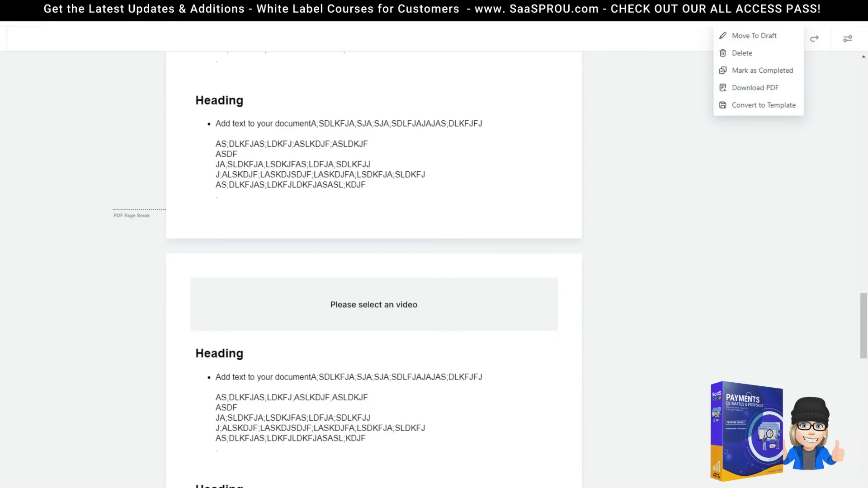
click(755, 88)
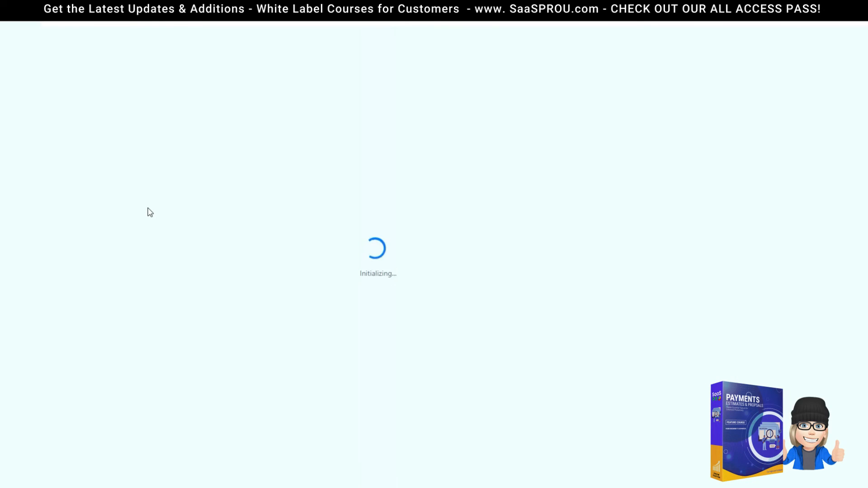
Open the invoice templates and review the proposal document's content pages back up to the cover page
mouse_move(80, 35)
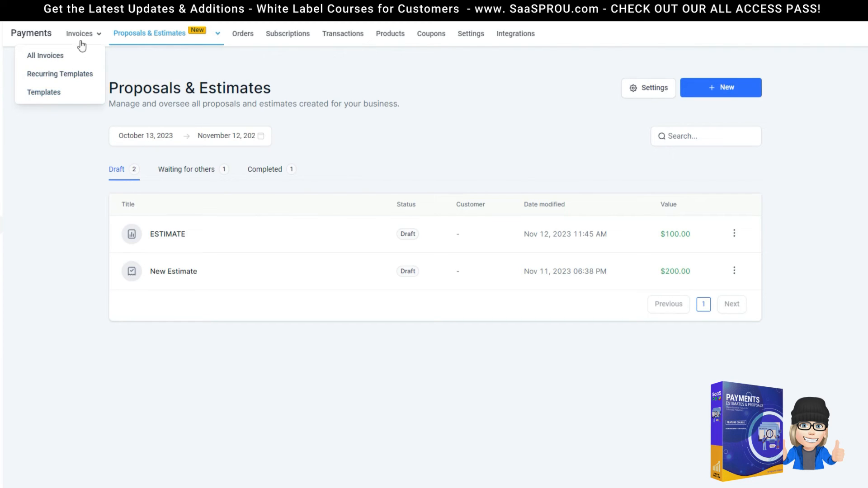
click(43, 93)
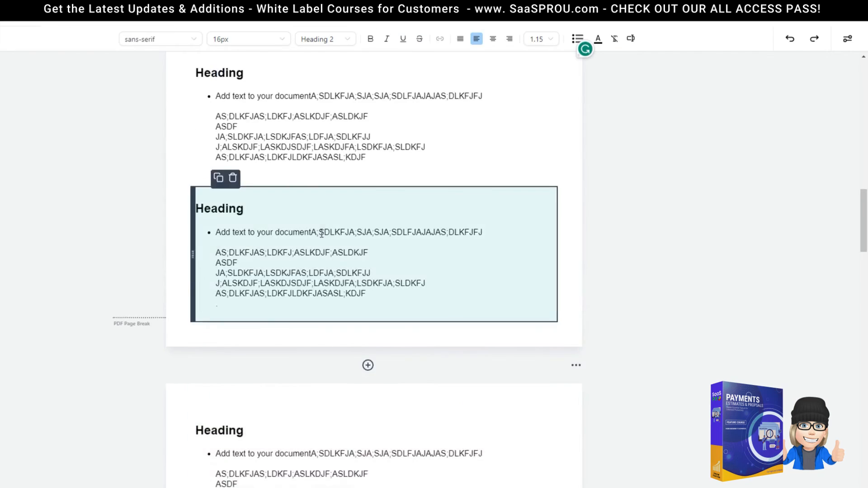
scroll(322, 233, up, 15)
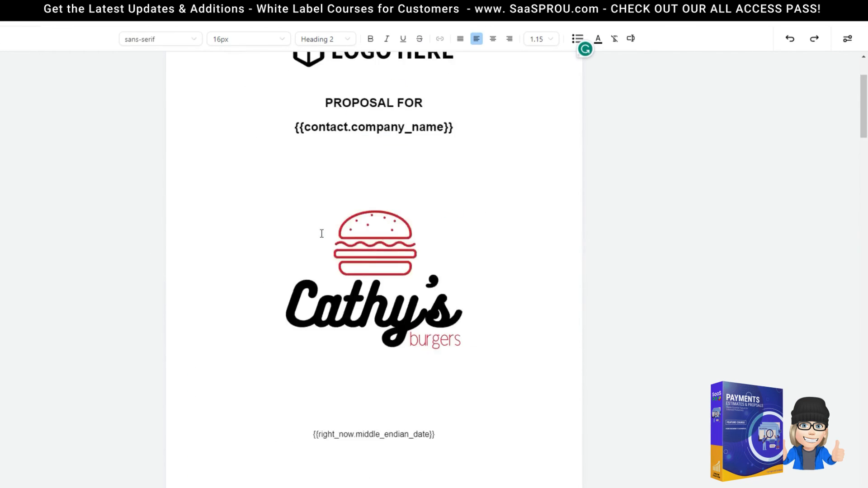
scroll(322, 233, up, 2)
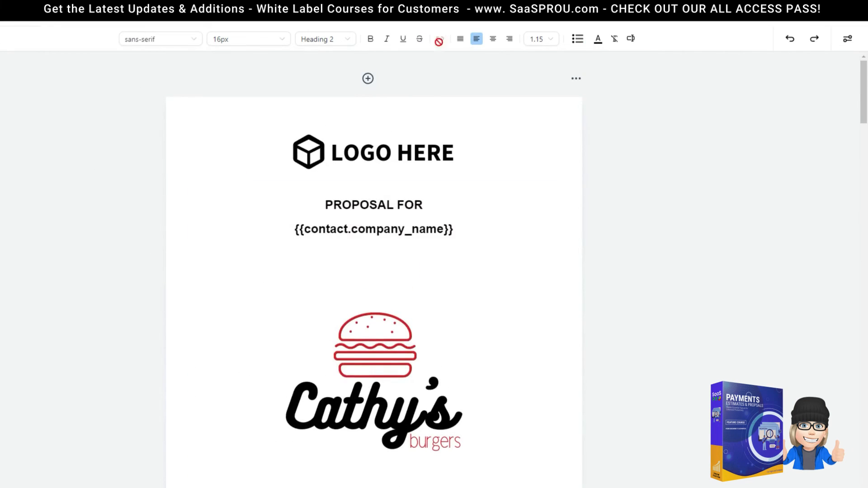
Examine the proposal document's content pages past the video placeholder and show the actions available for the PROPOSAL template
scroll(213, 292, down, 15)
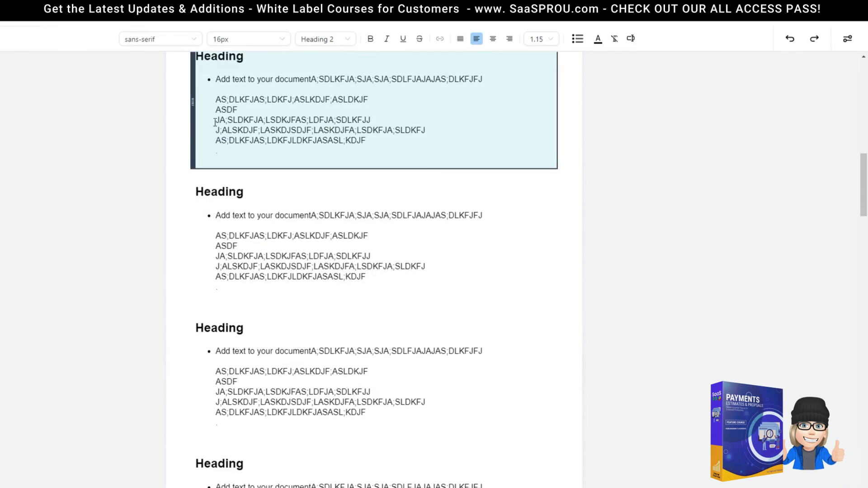
scroll(340, 311, down, 10)
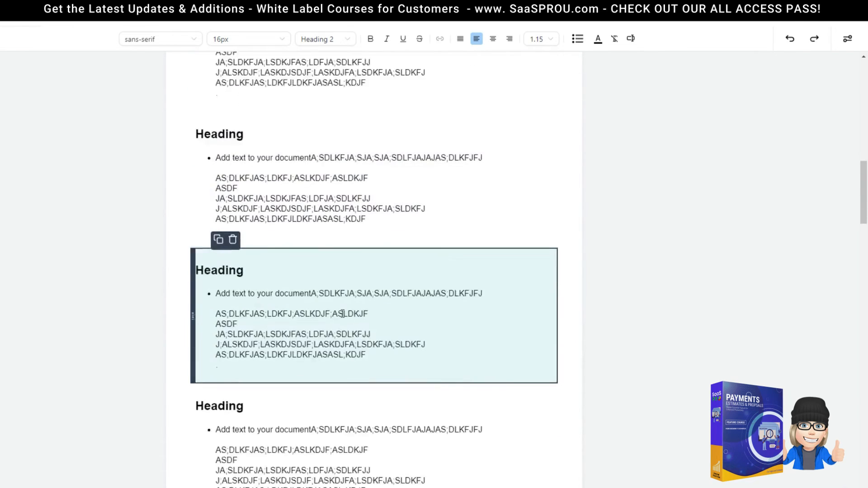
scroll(339, 312, down, 3)
scroll(333, 307, up, 7)
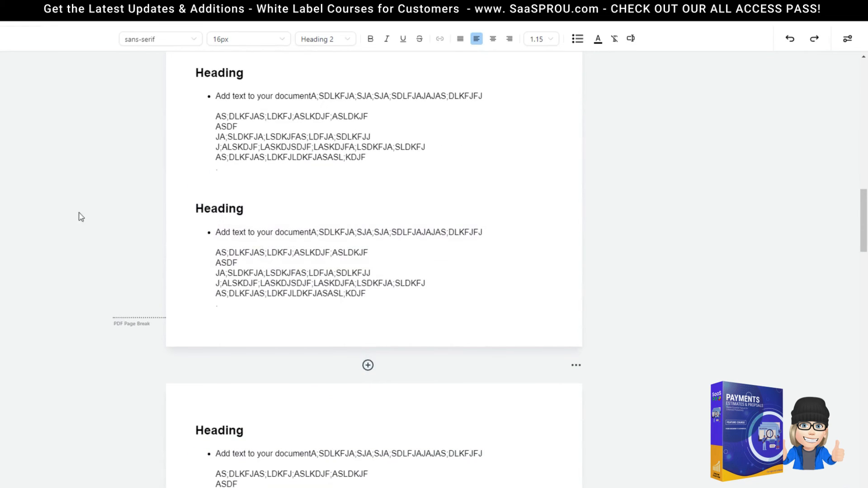
scroll(76, 266, down, 5)
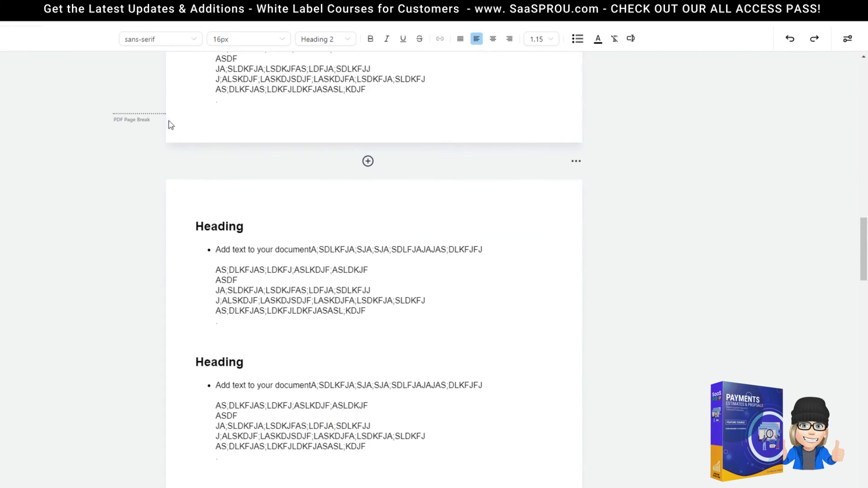
scroll(314, 296, down, 10)
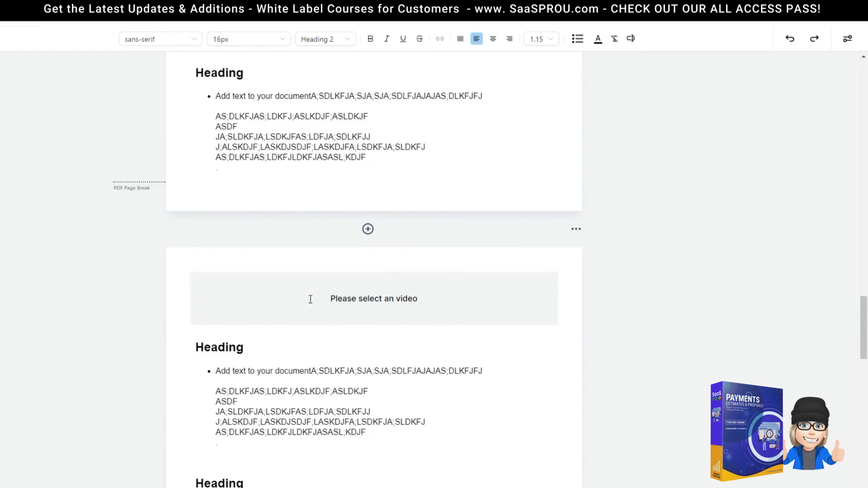
scroll(311, 299, down, 15)
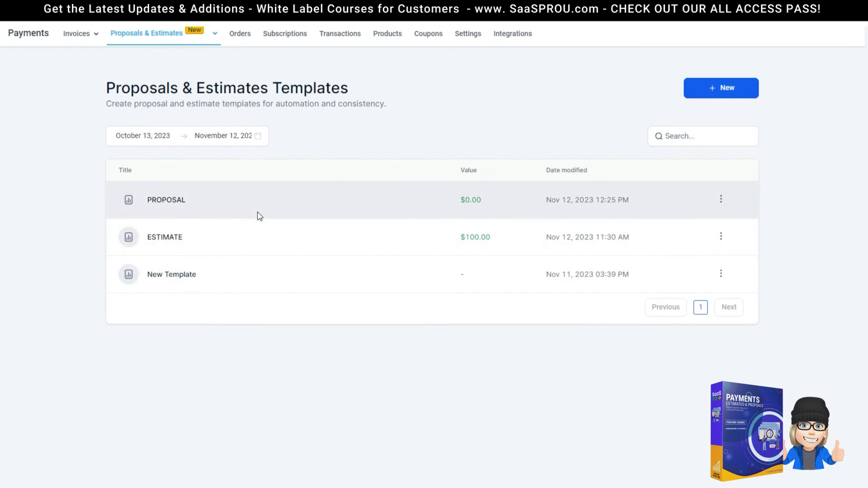
click(720, 199)
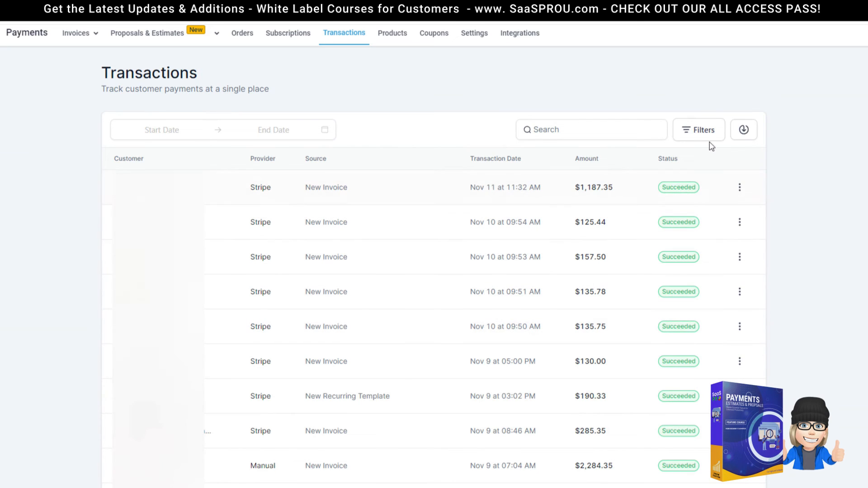
Choose Pending as the transactions' status filter without applying it and examine the payment mode choices
click(692, 133)
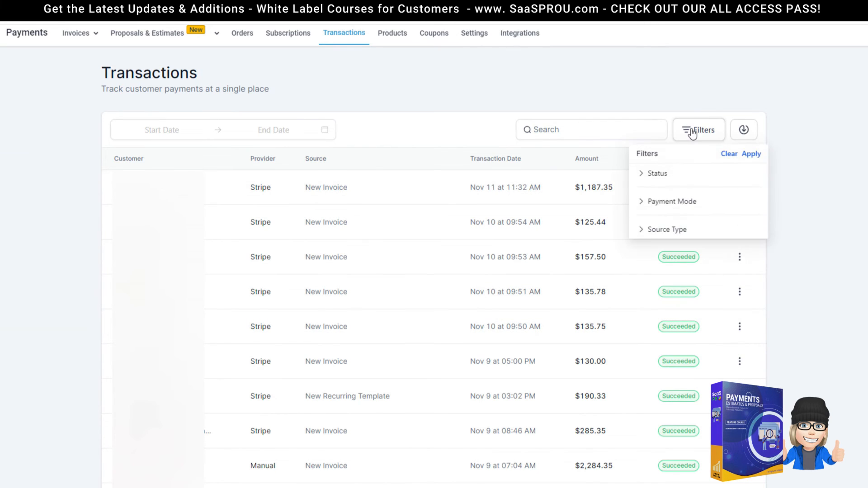
click(659, 176)
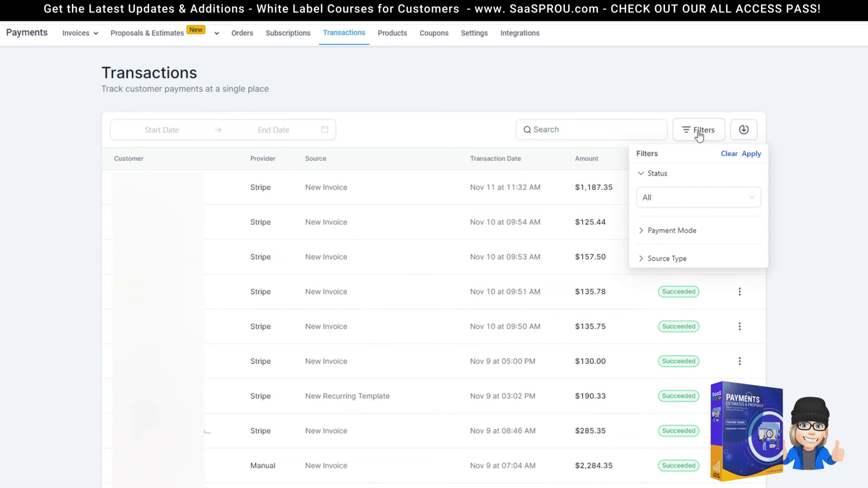
click(671, 199)
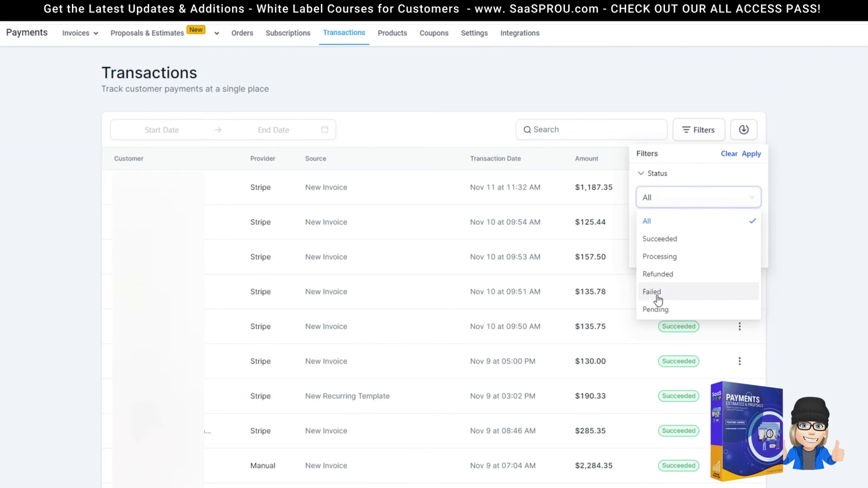
click(655, 311)
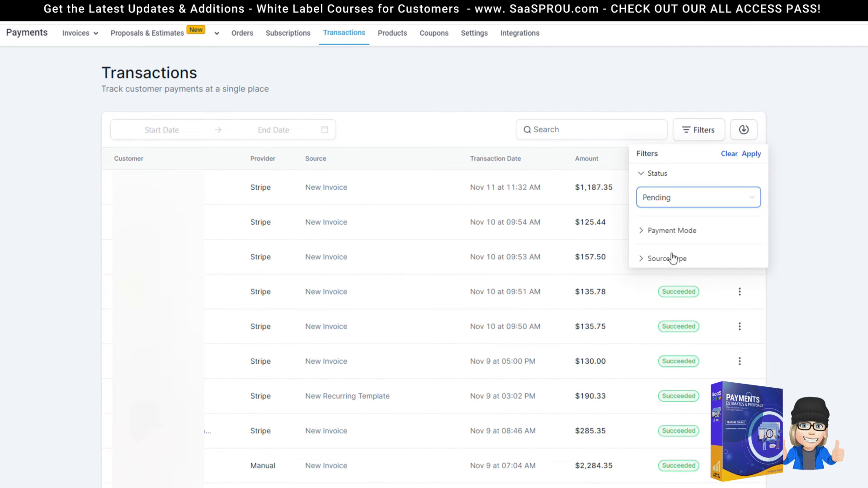
click(665, 231)
click(678, 265)
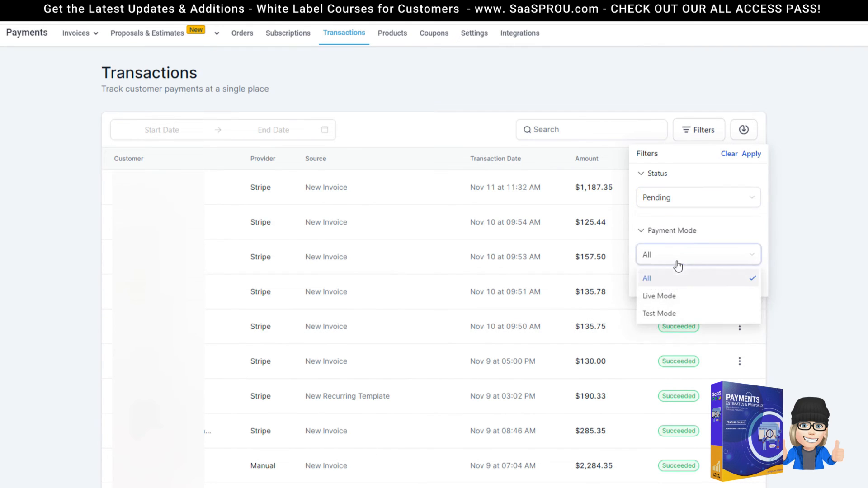
click(654, 231)
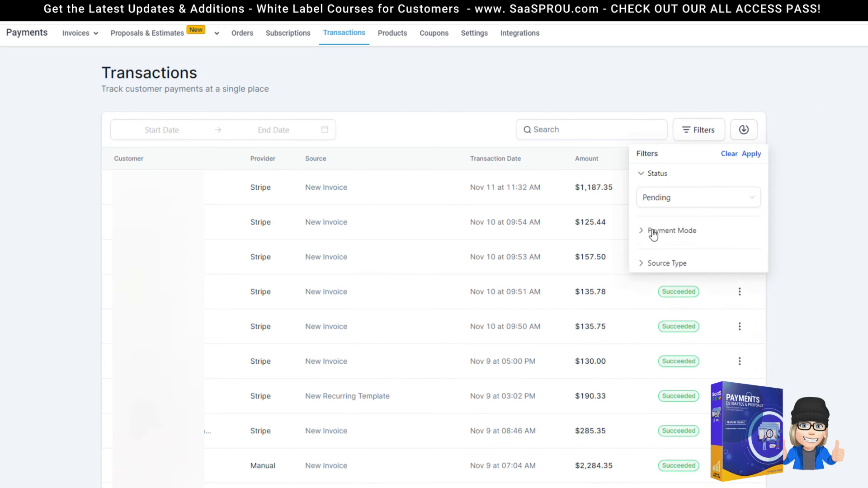
Examine the source type choices for filtering transactions and close the filters
click(689, 256)
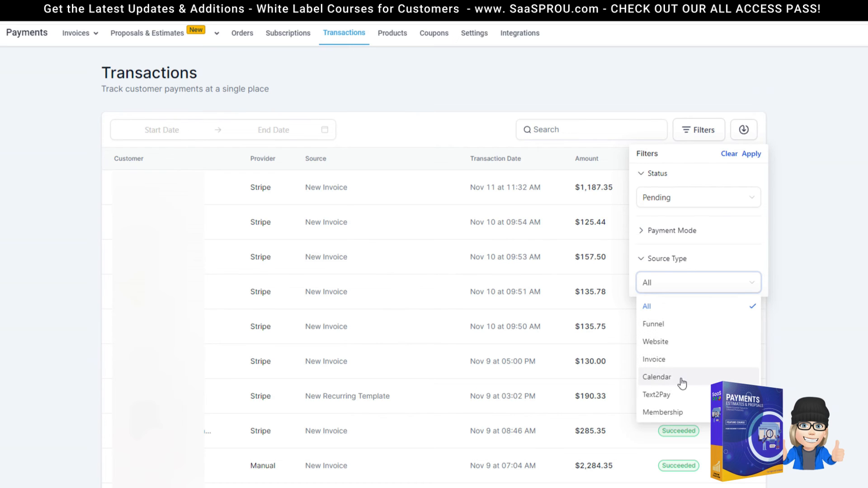
scroll(668, 400, down, 2)
scroll(660, 373, up, 2)
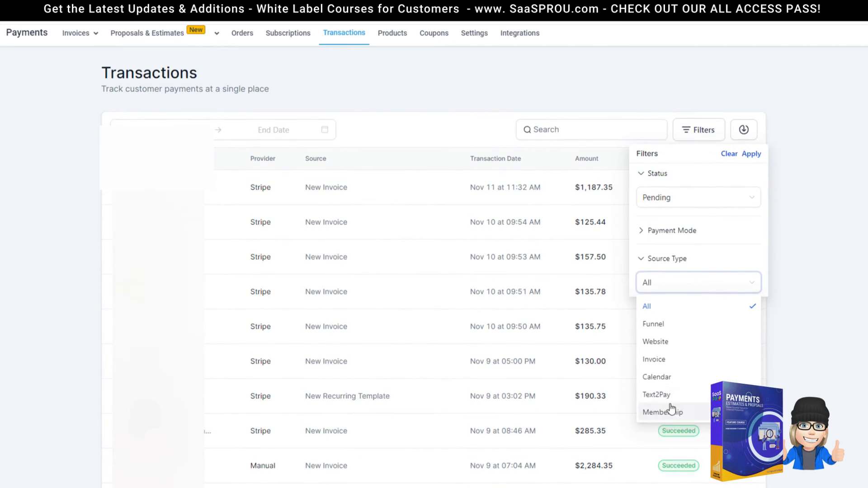
click(706, 262)
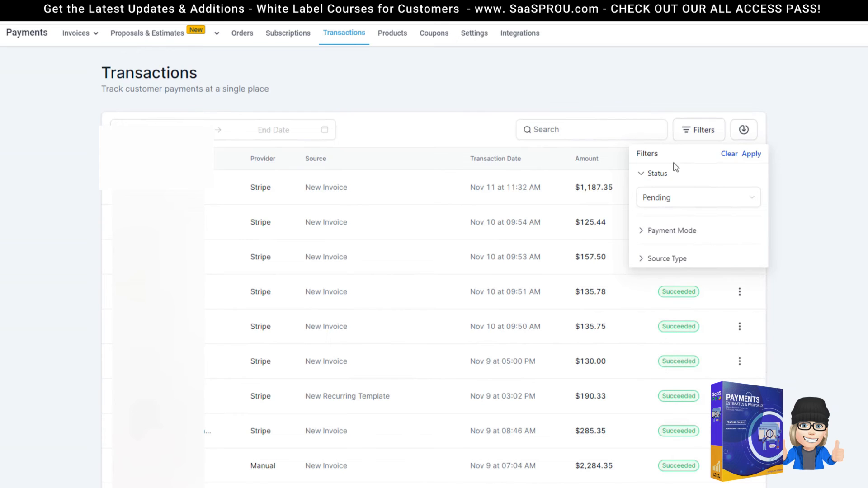
click(662, 174)
click(568, 129)
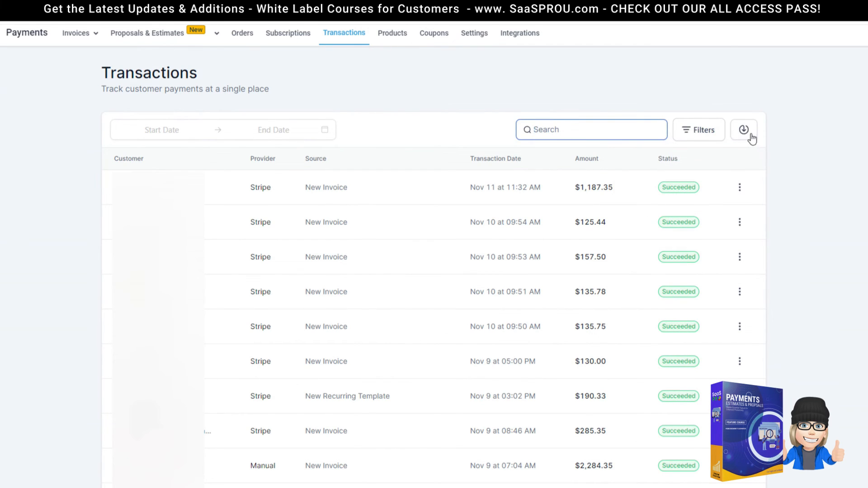
Open the subscriptions list and examine the status choices for filtering it
click(284, 38)
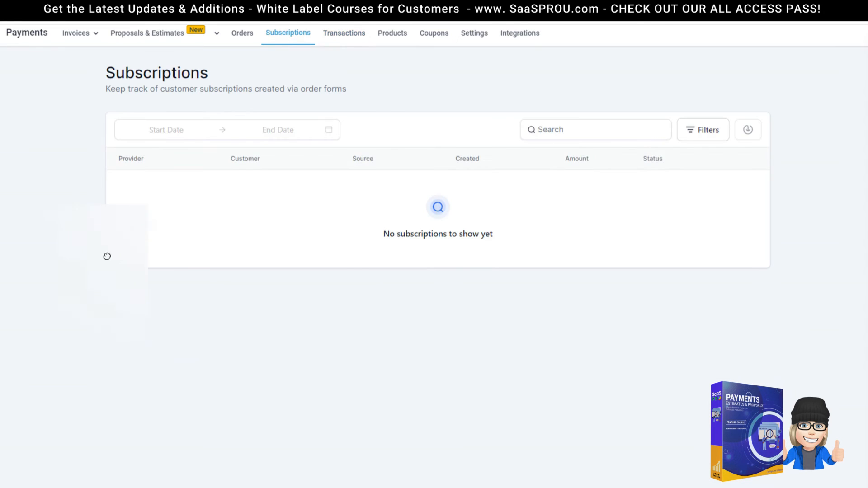
click(698, 132)
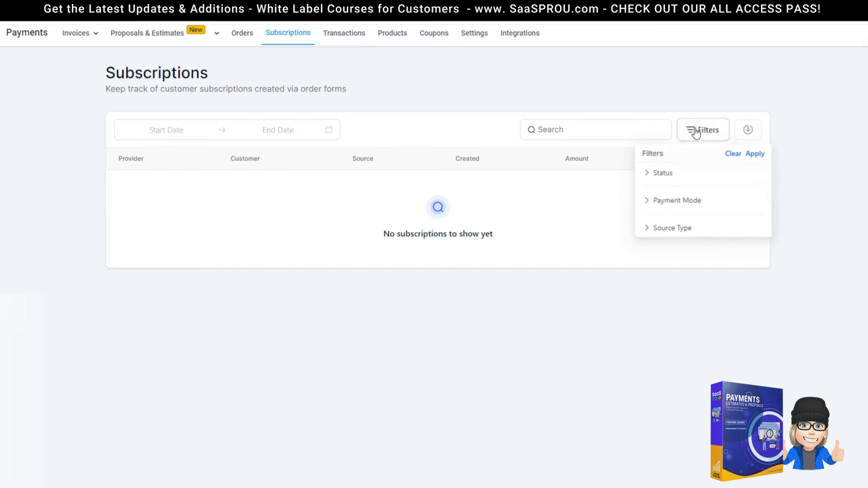
click(657, 176)
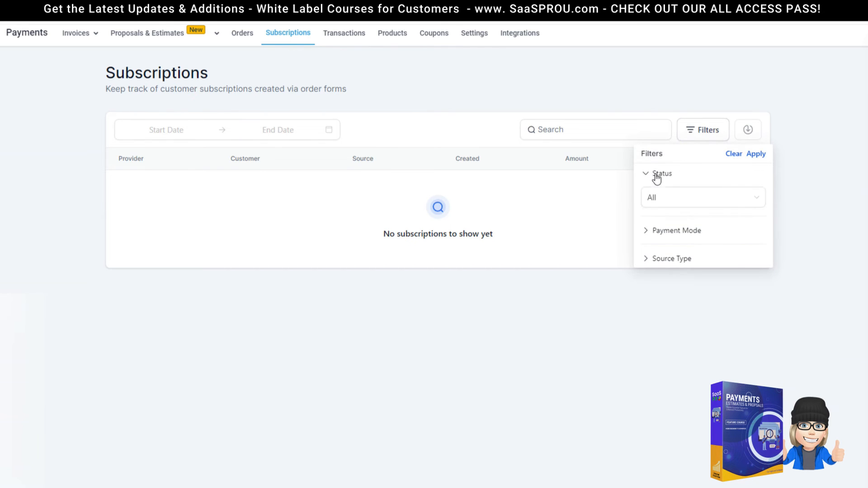
click(672, 199)
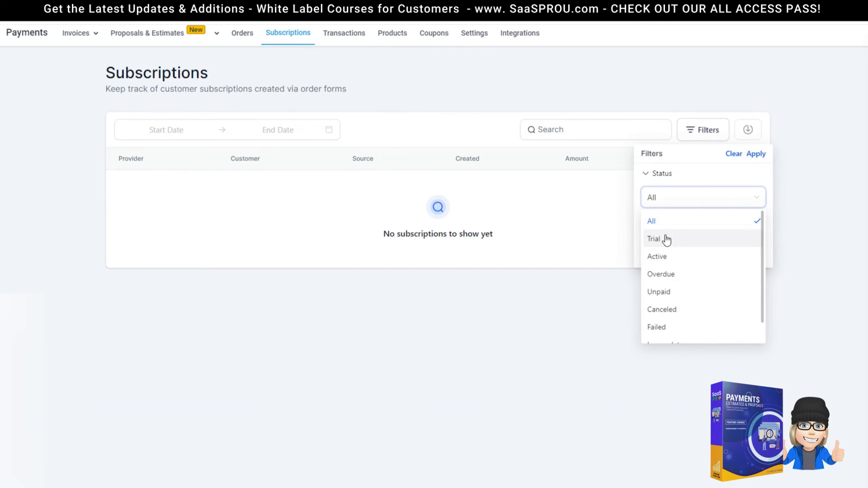
scroll(678, 276, down, 1)
scroll(669, 273, up, 1)
click(582, 237)
Examine the payment mode and source type choices for filtering subscriptions
click(702, 137)
click(674, 202)
click(670, 232)
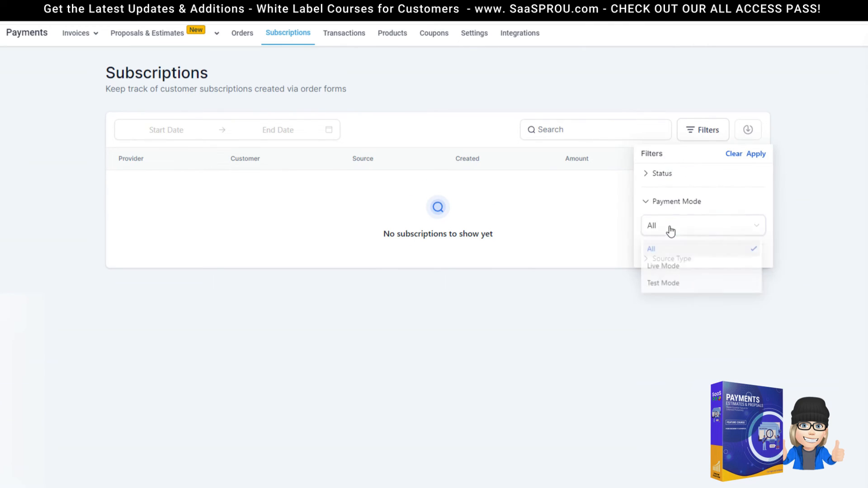
click(651, 196)
click(700, 261)
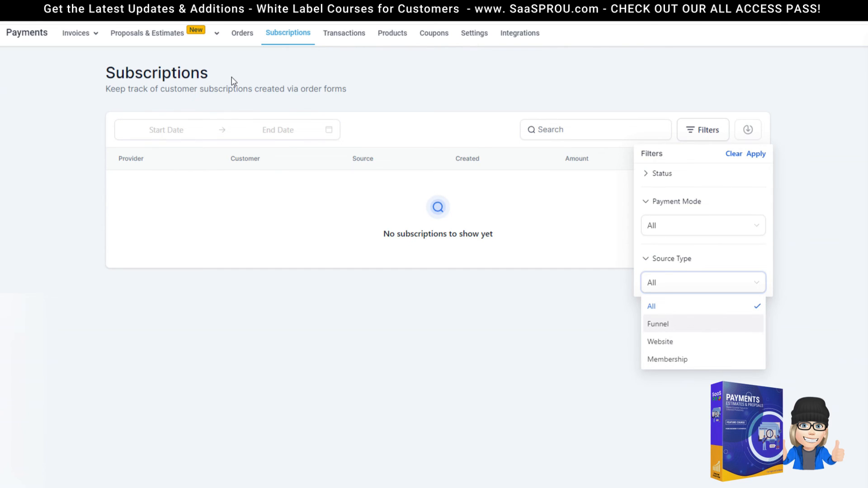
Open the orders list and examine the status choices for filtering it
click(242, 37)
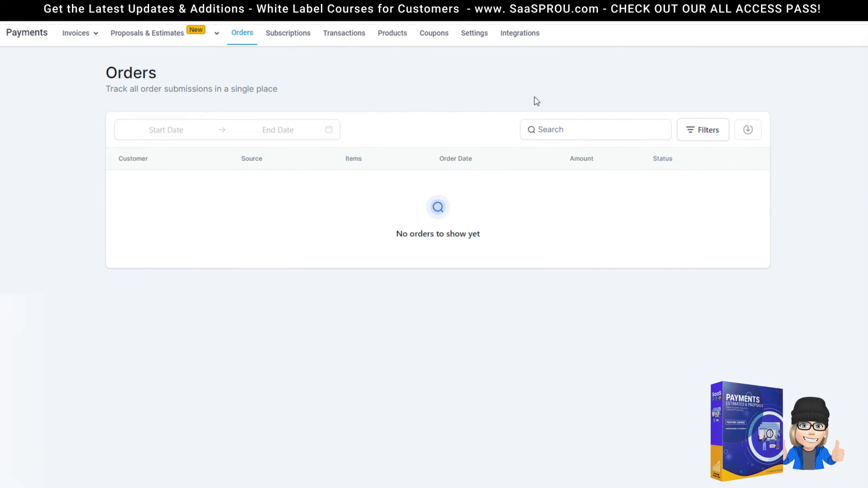
click(723, 129)
click(663, 173)
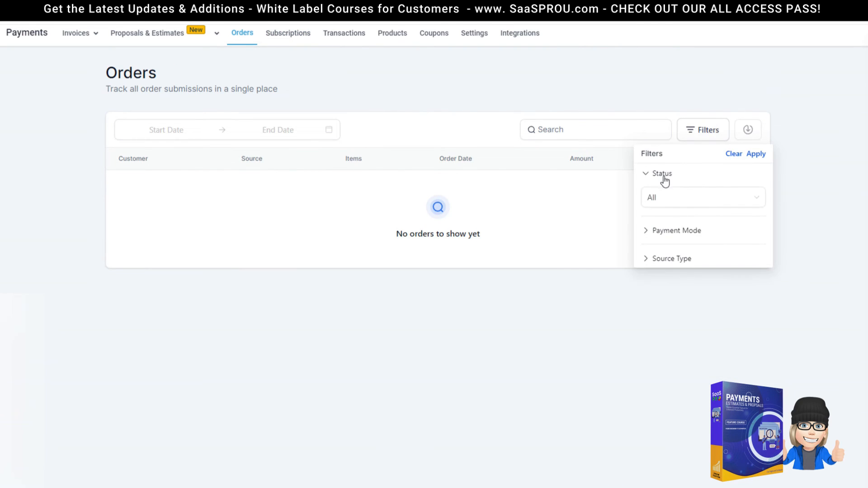
click(663, 198)
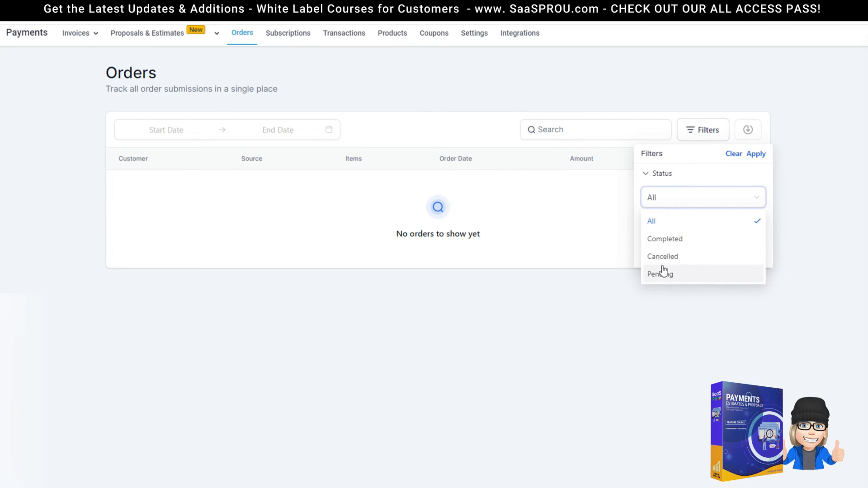
Revisit the subscriptions list and the orders list to check their export options
mouse_move(94, 36)
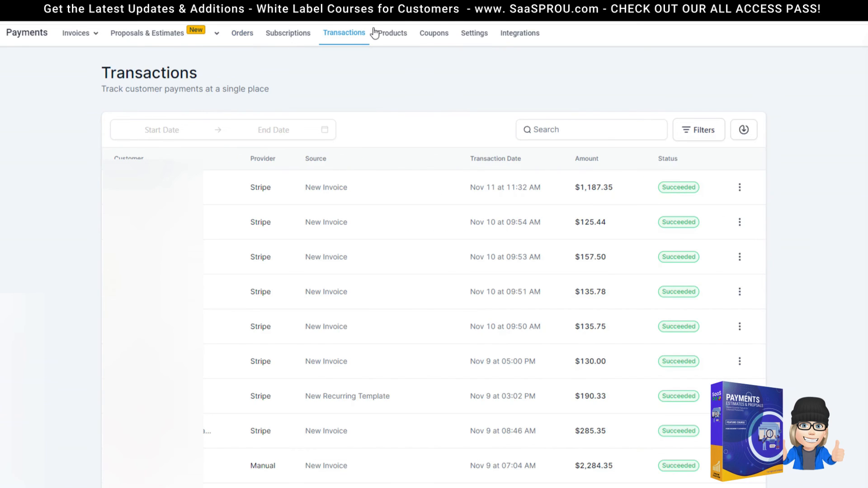
mouse_move(154, 33)
click(285, 43)
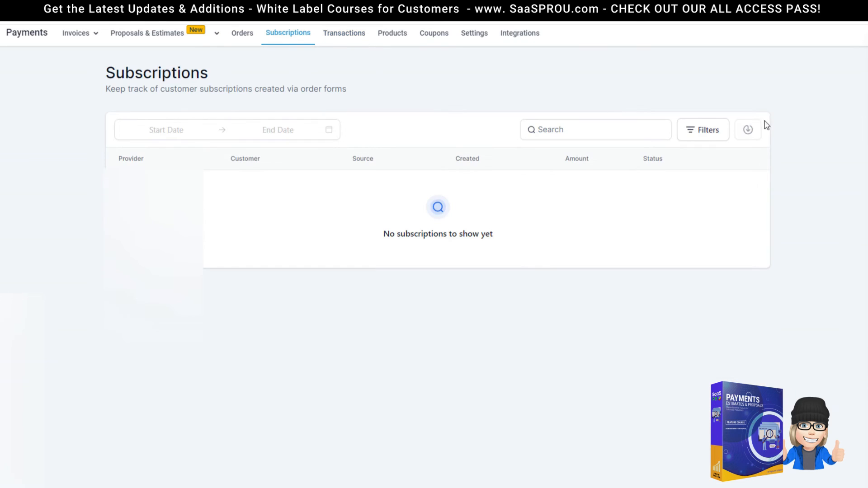
click(242, 34)
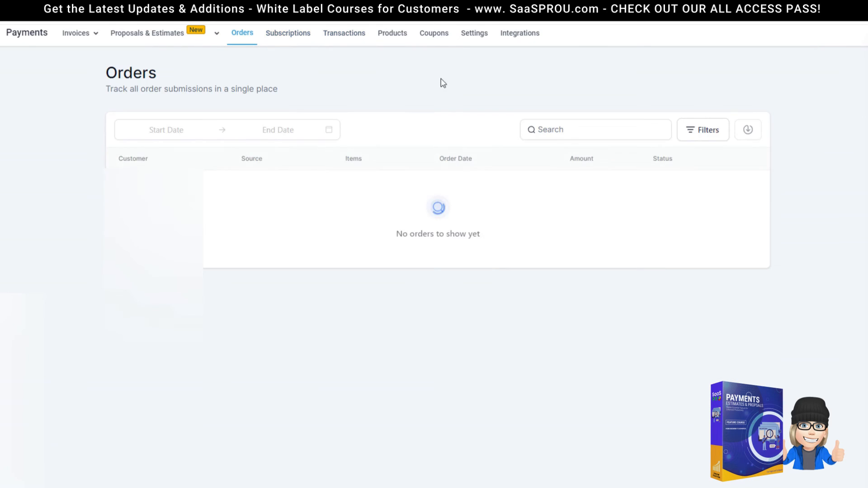
Export the transactions list and dismiss the download notice
click(346, 37)
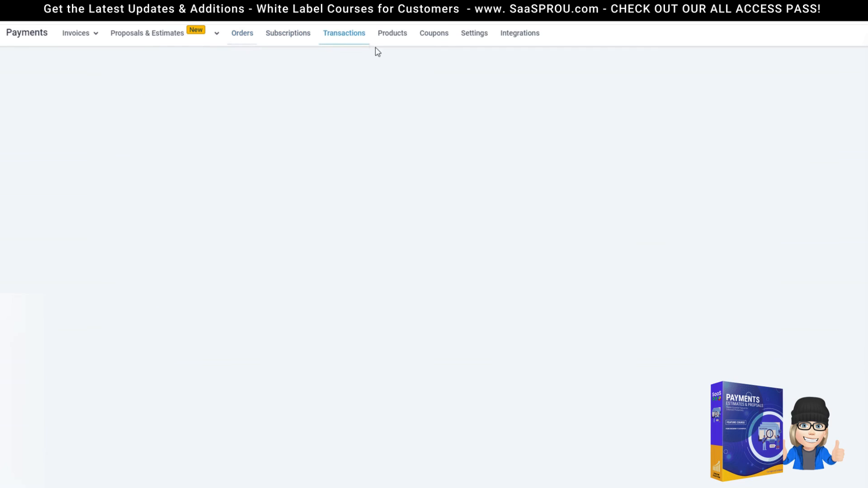
click(745, 132)
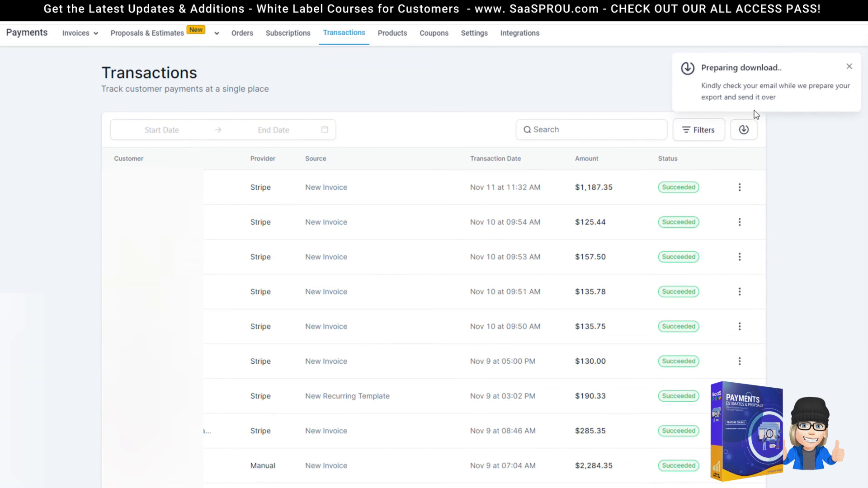
click(850, 66)
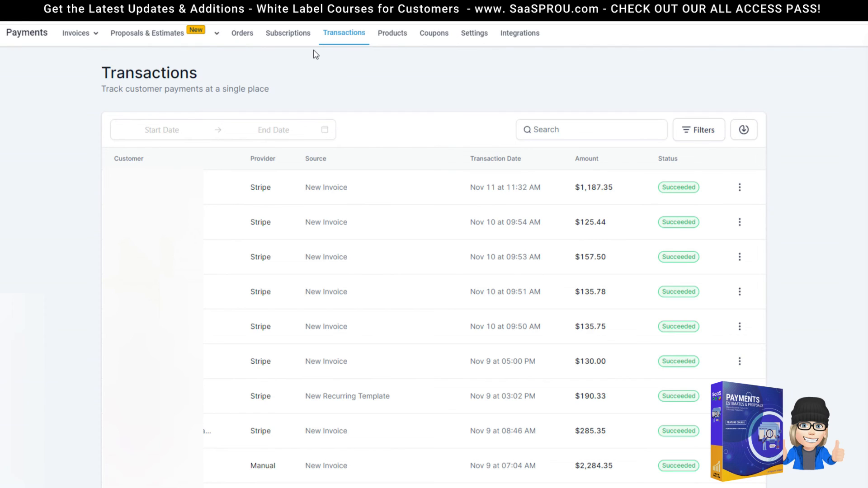
Examine the stages of the 01 SALES opportunities pipeline from the follow-up stages through Won (Invoice Paid)
click(81, 35)
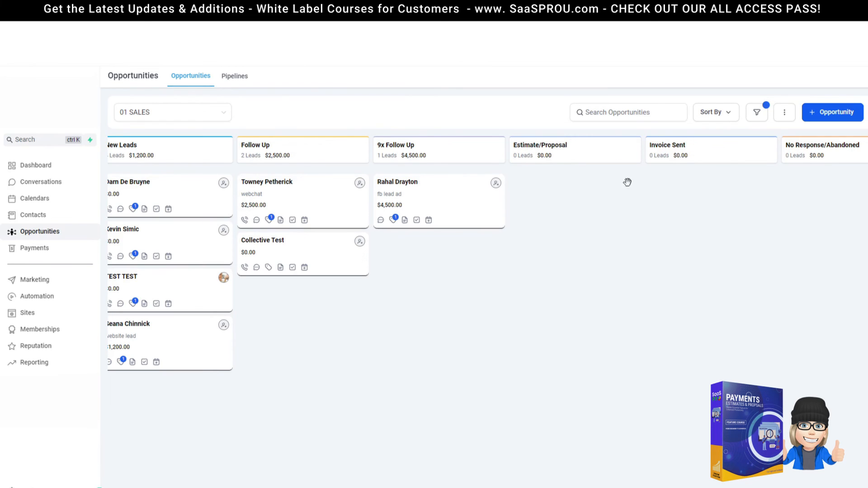
scroll(487, 312, right, 7)
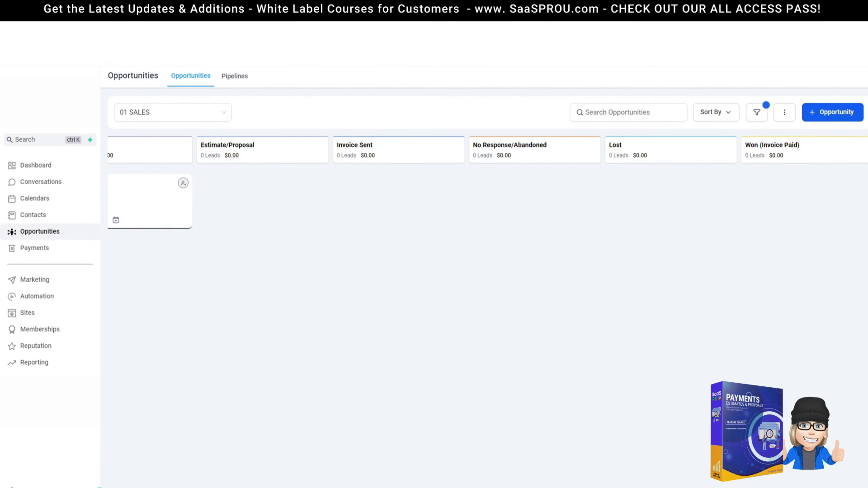
scroll(569, 281, left, 6)
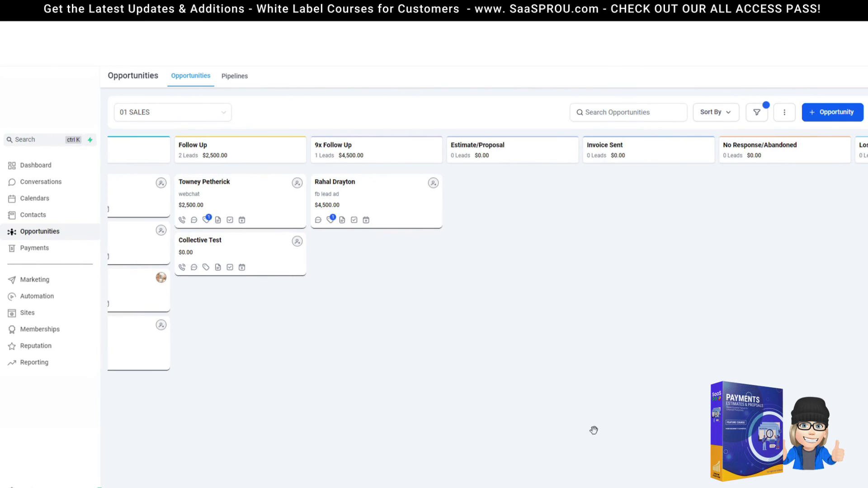
Open the estimate workflow under automation and examine the pipeline and stage filters of its Opportunity Changed trigger
scroll(593, 430, right, 6)
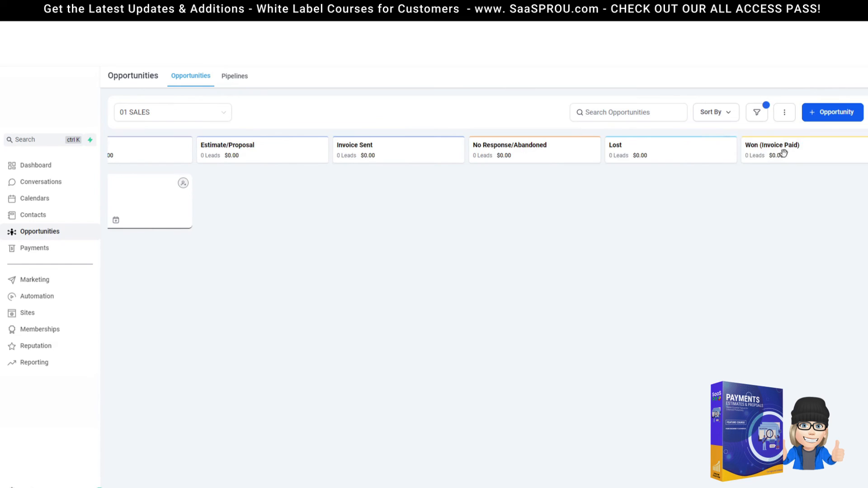
click(48, 297)
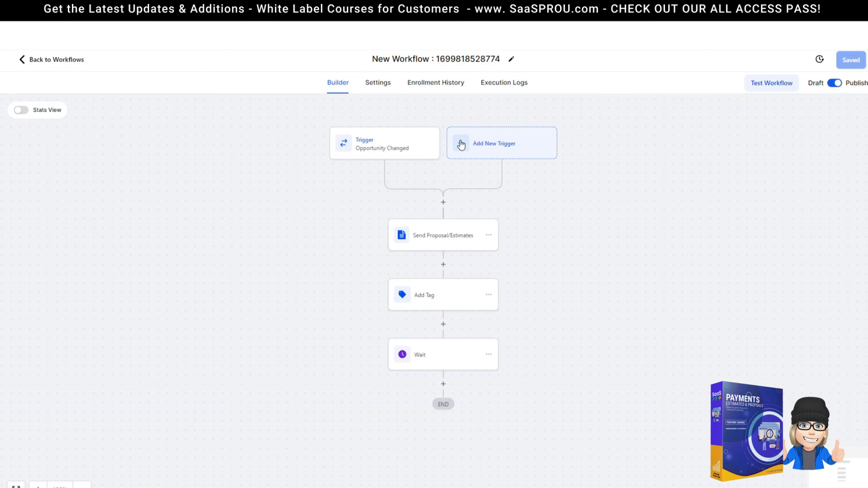
click(367, 149)
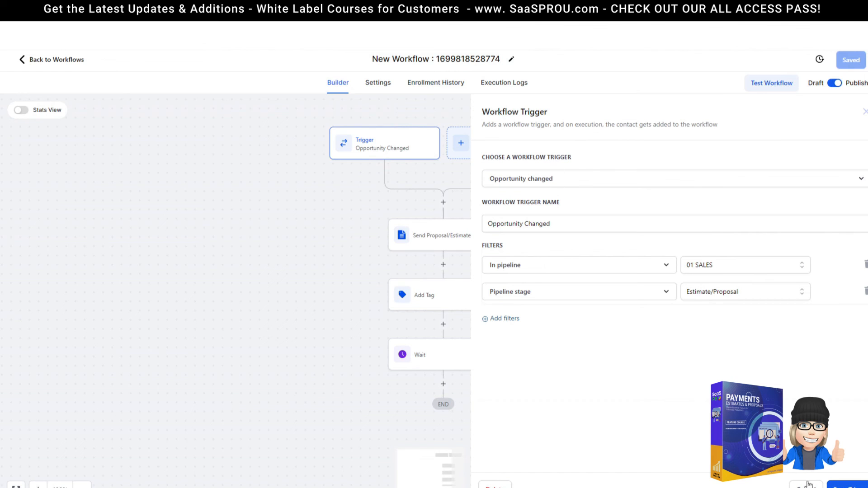
key(Escape)
Start another workflow trigger of the type Opportunity Changed, found by searching the triggers for "Op"
click(498, 138)
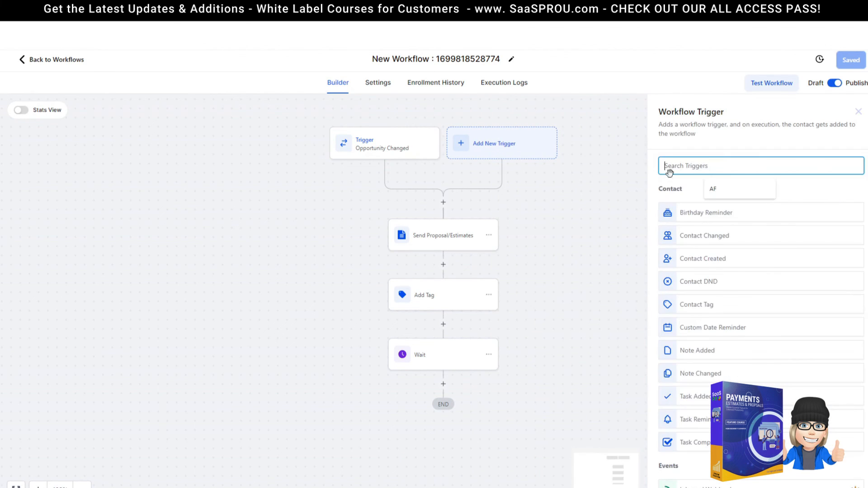
text(OOP)
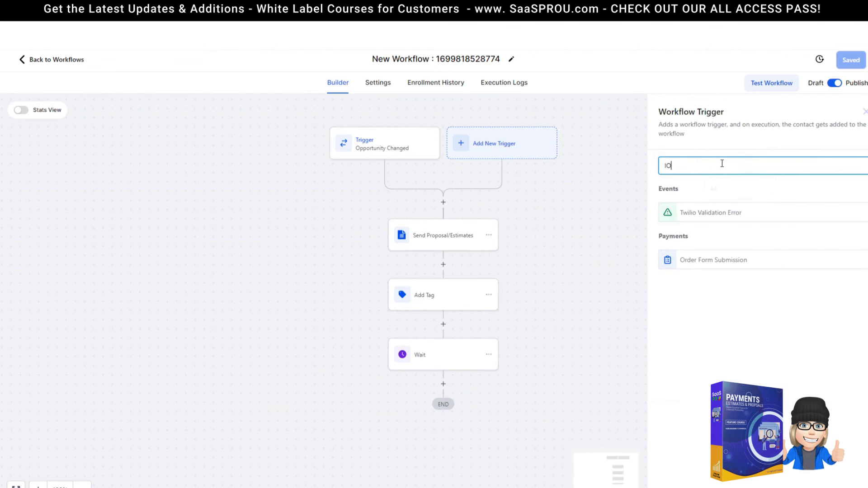
key(BackSpace)
key(BackSpace)
text(p)
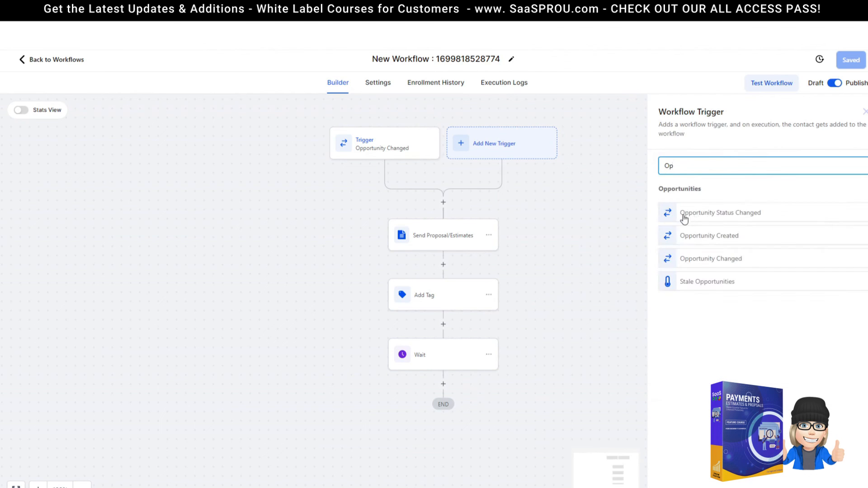
click(711, 259)
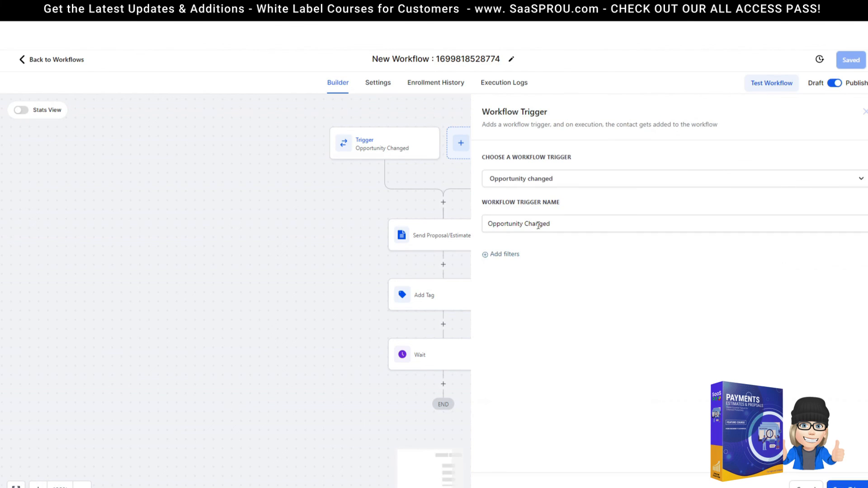
Add an In pipeline filter set to 01 SALES to the new Opportunity Changed trigger
click(506, 255)
click(523, 267)
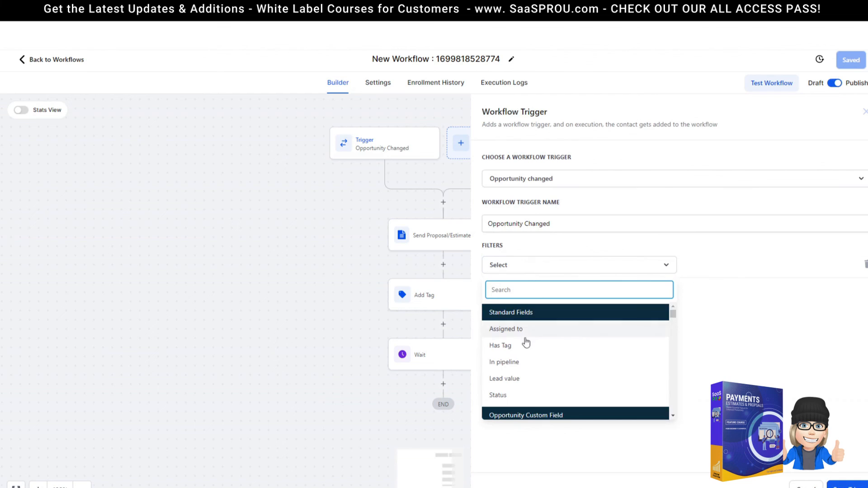
click(505, 361)
click(729, 266)
click(720, 305)
Add a Pipeline stage filter set to Estimate/Proposal to the new trigger, and close the trigger without saving it
click(501, 292)
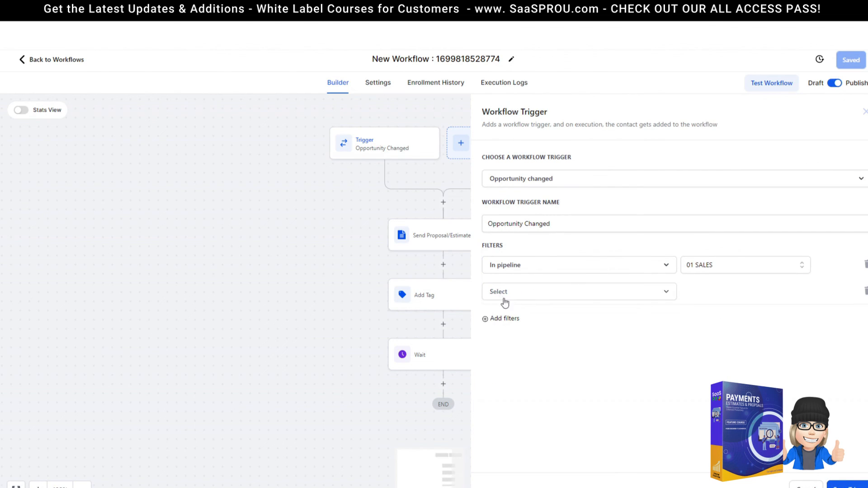
click(510, 294)
click(519, 406)
click(717, 297)
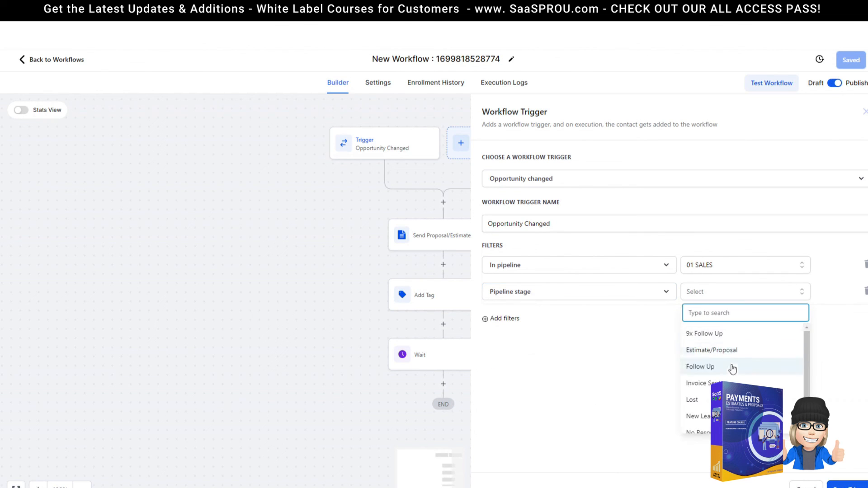
scroll(742, 398, down, 2)
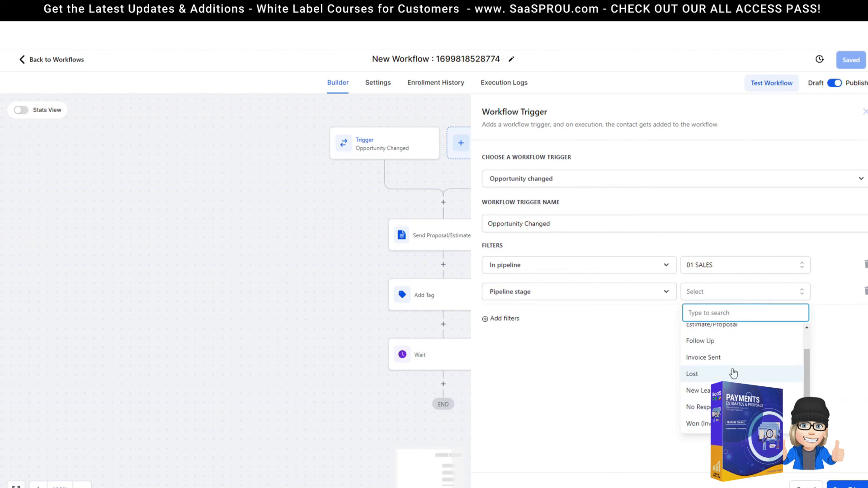
scroll(723, 362, up, 2)
click(710, 351)
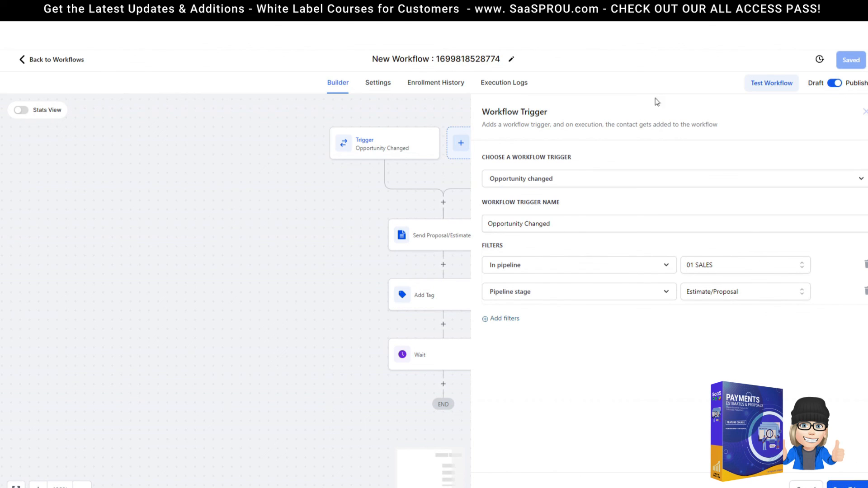
click(863, 112)
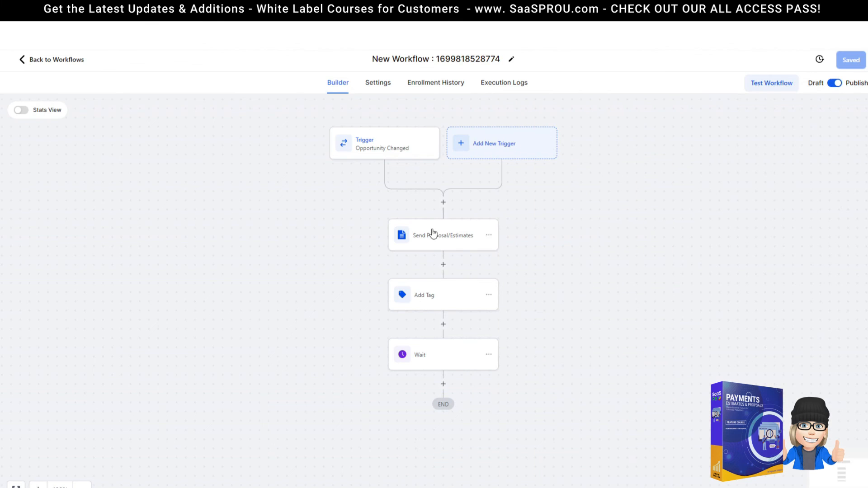
Check the Send Proposal/Estimates action, and search for "send" among the actions that can be inserted before it
click(445, 236)
click(864, 114)
click(441, 203)
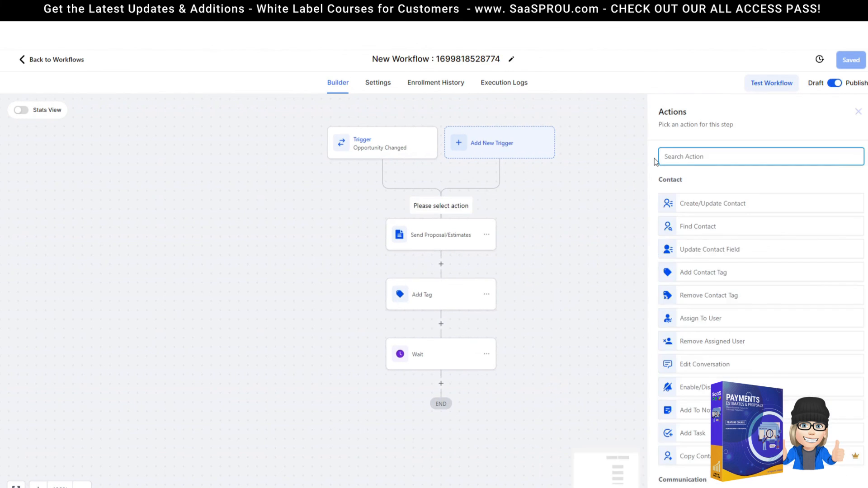
text(se)
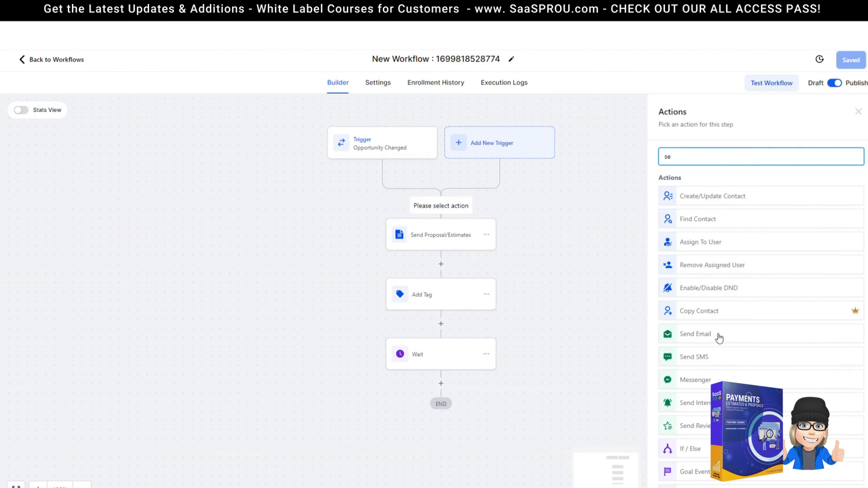
scroll(709, 378, down, 3)
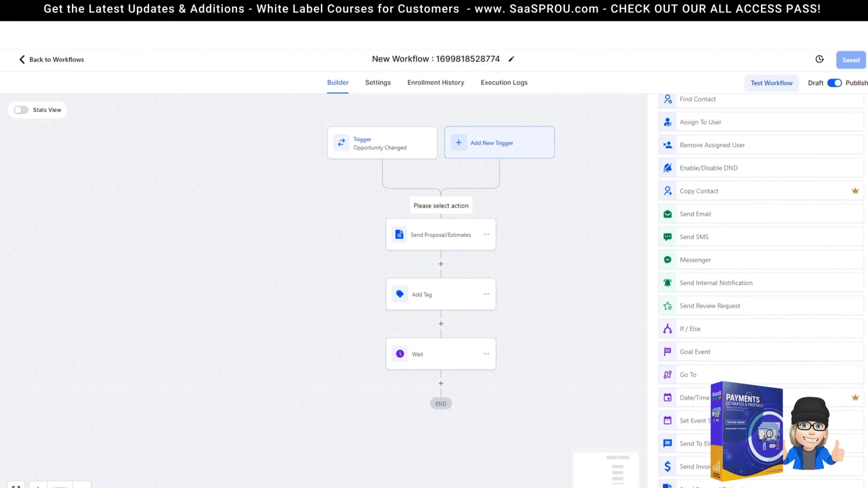
text(nd)
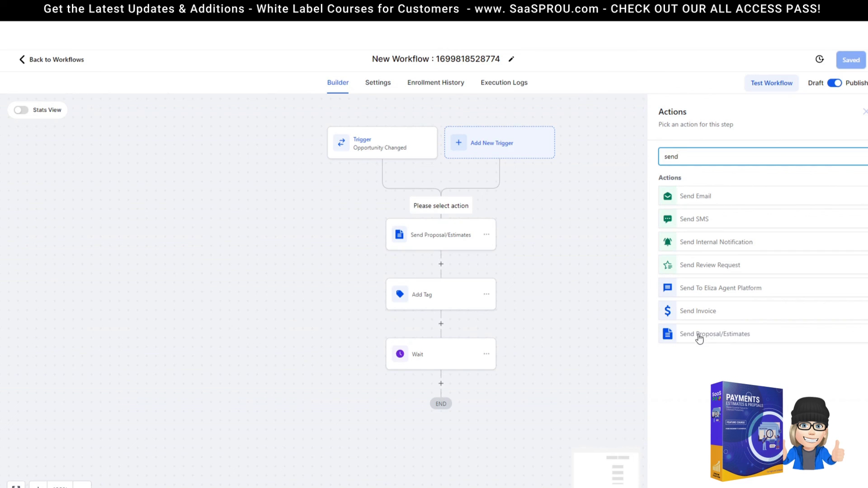
Start a Send Invoice action, view its invoice template choices, and cancel it
click(707, 312)
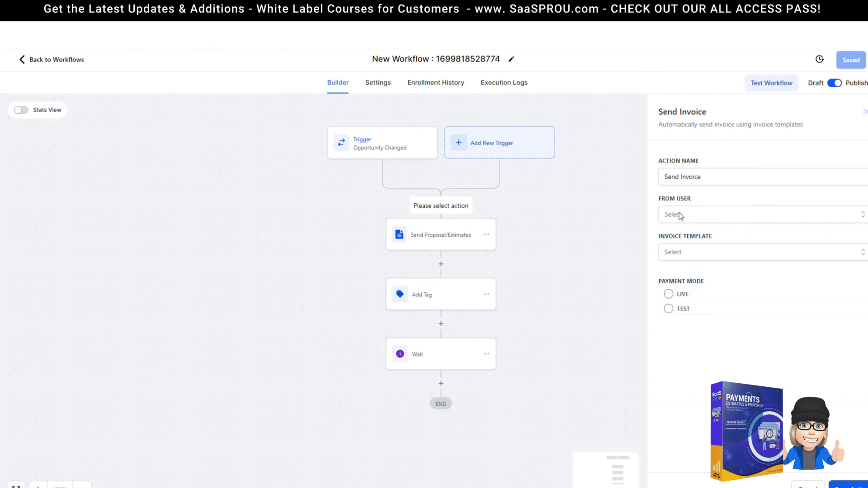
click(693, 252)
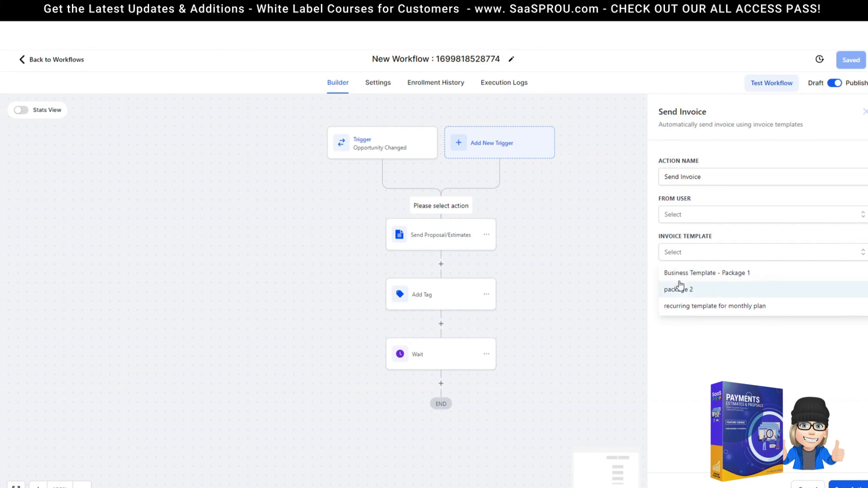
click(710, 236)
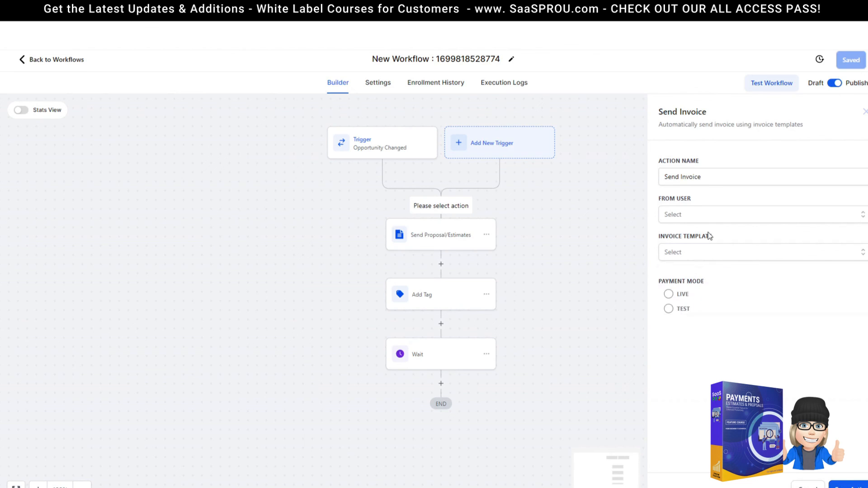
click(809, 486)
Review the Send Proposal/Estimates action's sender and template, and rename the workflow as Send Estimate
click(429, 239)
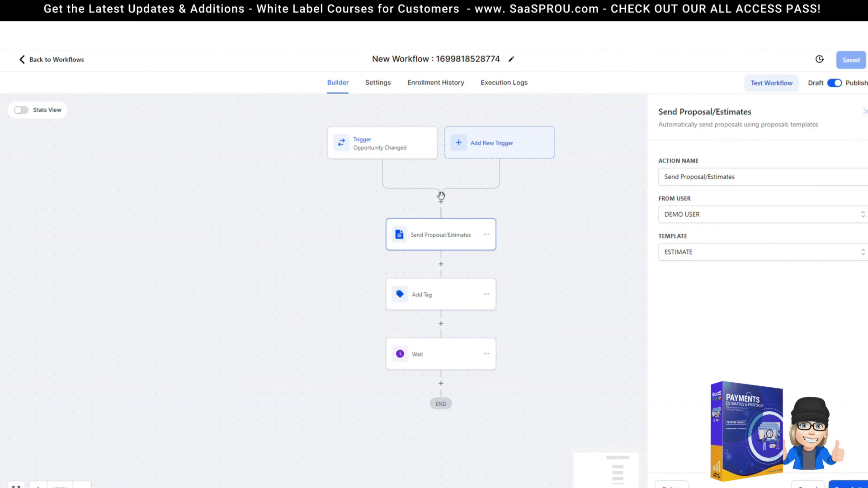
click(442, 63)
triple_click(442, 63)
text(send Estimate)
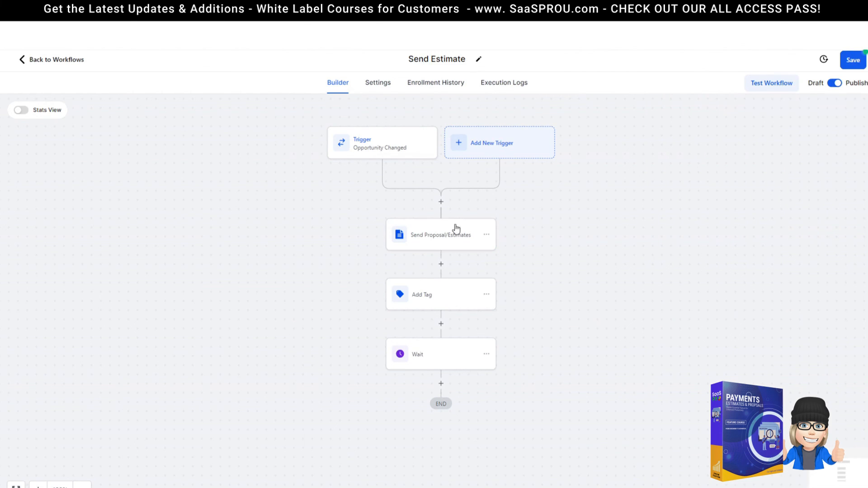
Try a second Send Proposal/Estimates action sent from DEMO USER, view its template choices, and discard it
click(441, 202)
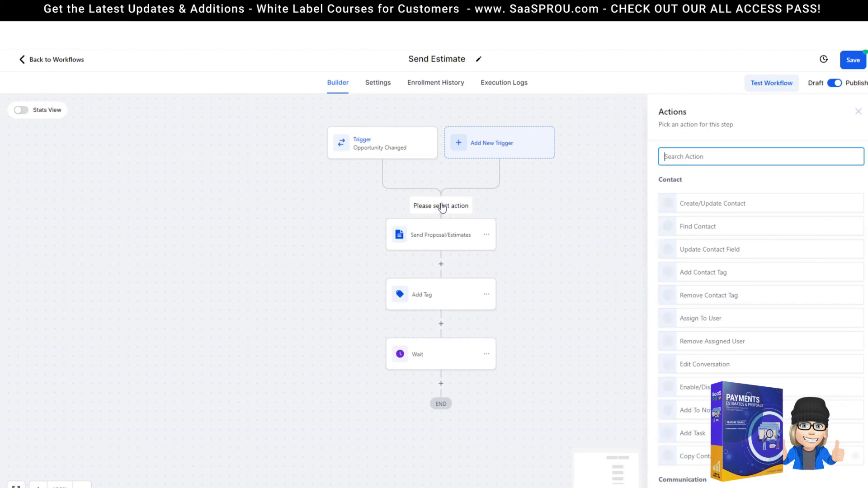
text(s)
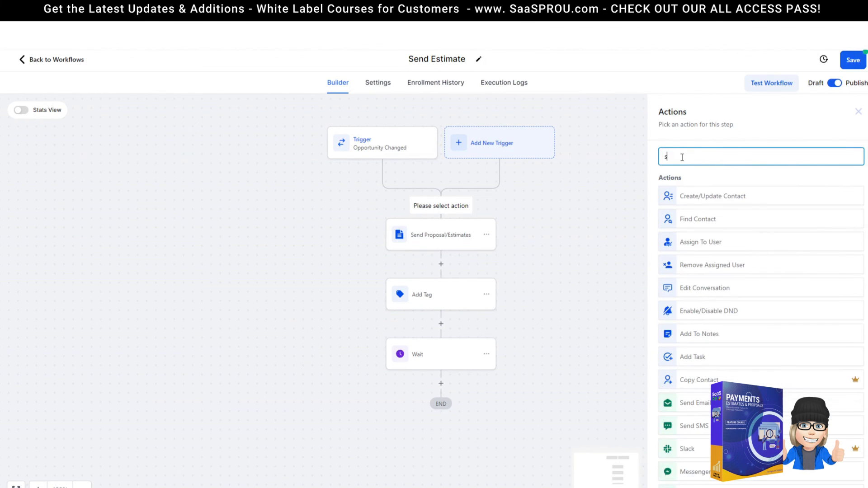
text(en)
click(727, 357)
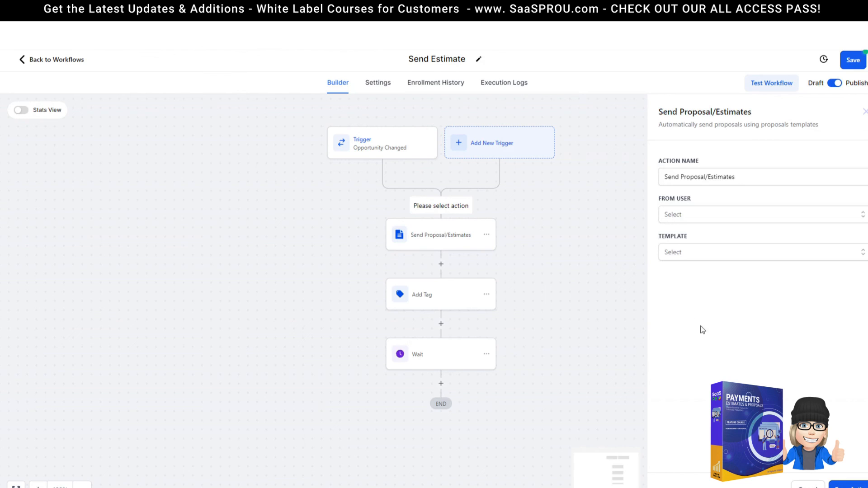
click(691, 214)
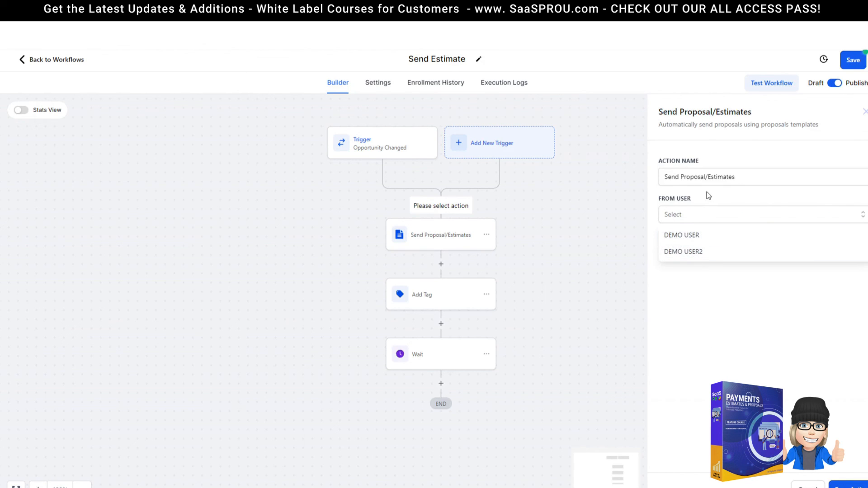
click(698, 238)
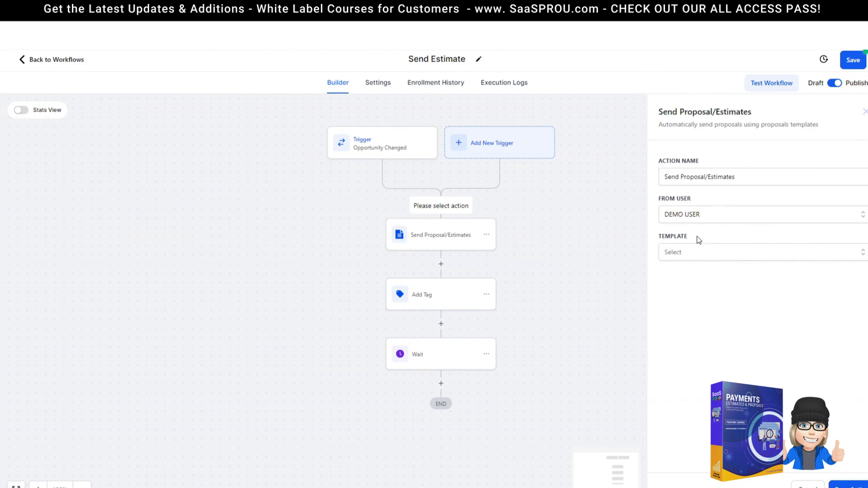
click(687, 259)
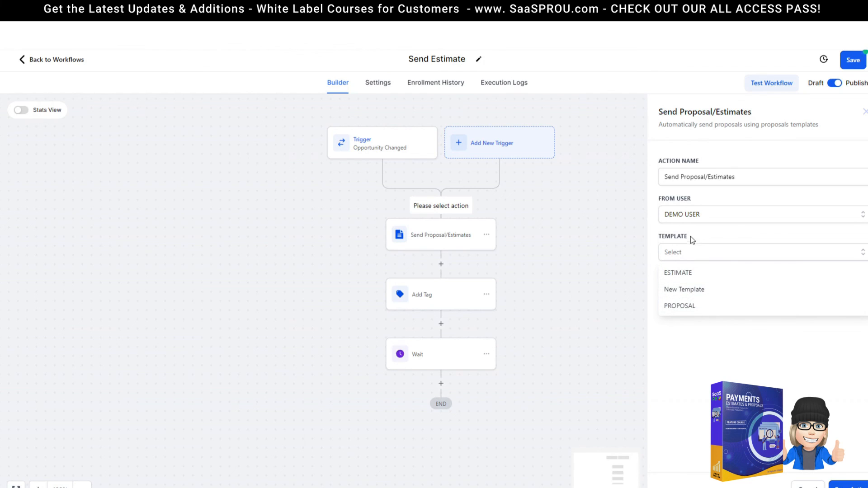
click(632, 225)
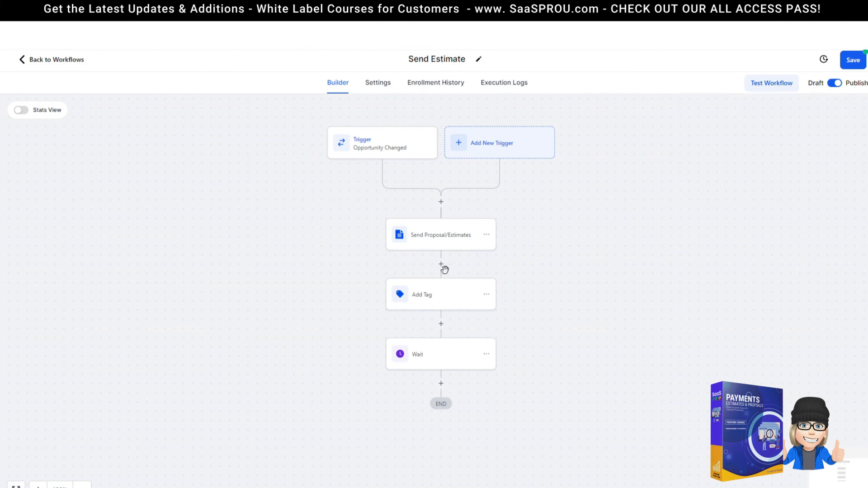
Remove the Wait action that follows the Add Tag action and save the workflow
click(442, 299)
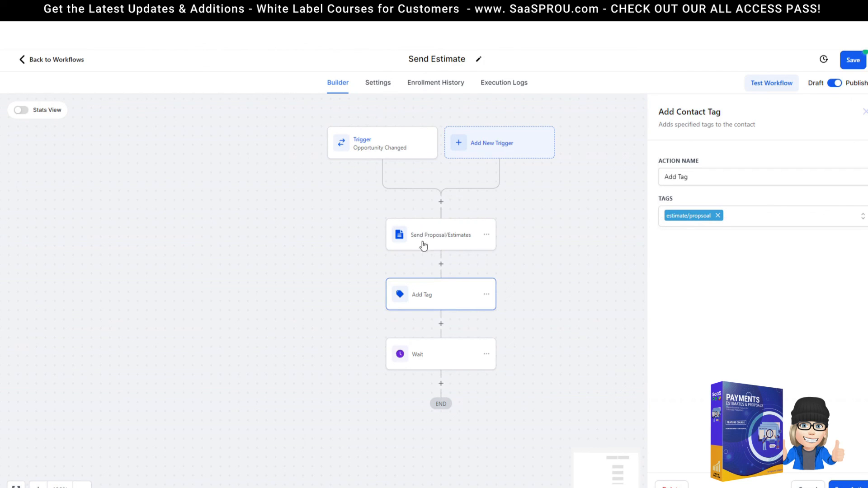
click(542, 268)
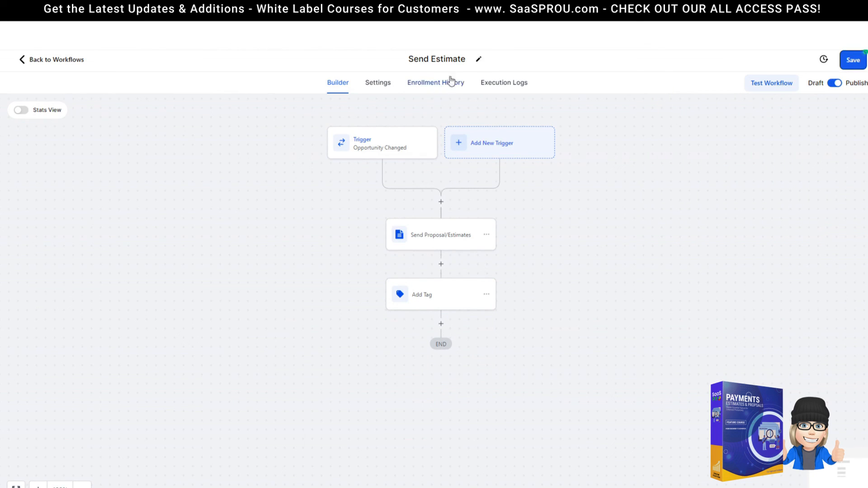
click(853, 60)
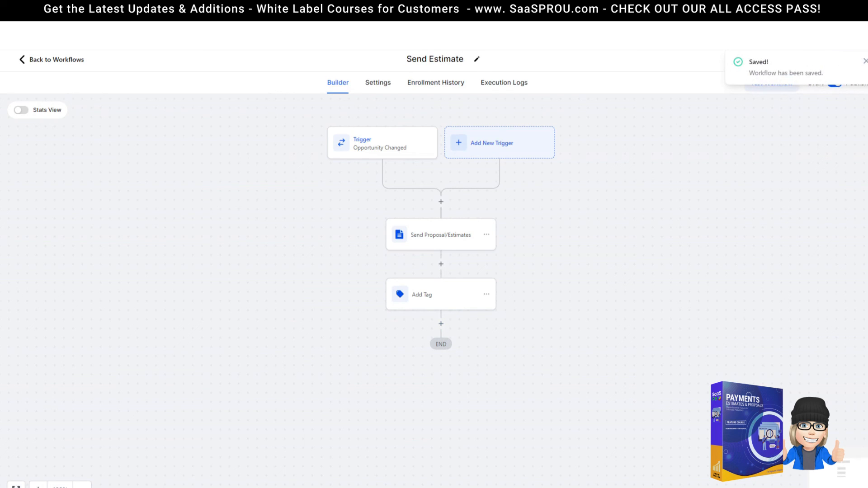
Return to the 01 SALES opportunities board and move the Collective Test opportunity from Follow Up to Estimate/Proposal
click(416, 14)
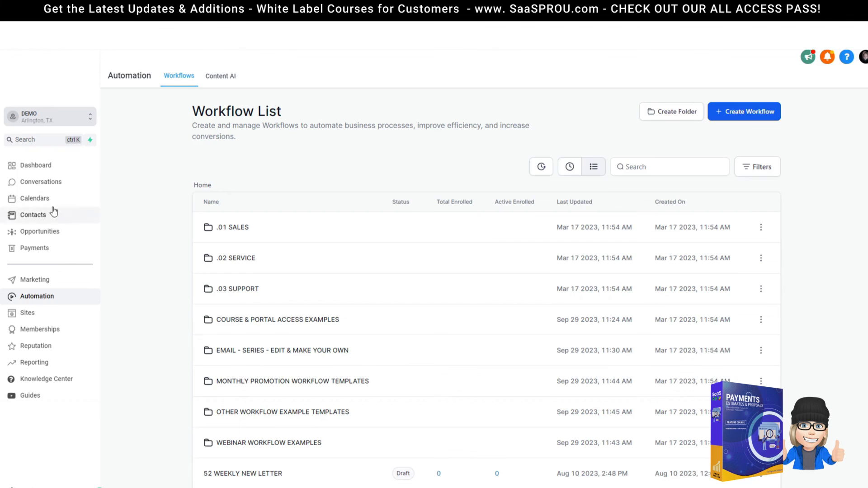
click(40, 232)
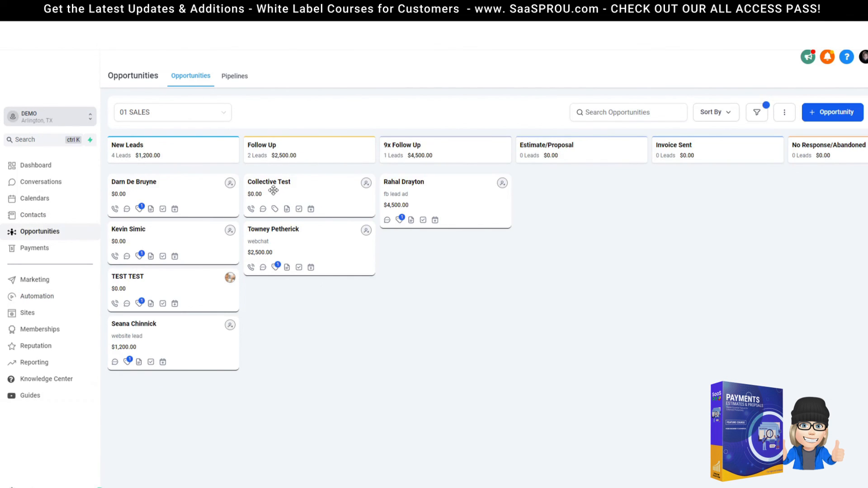
drag(278, 194, 565, 184)
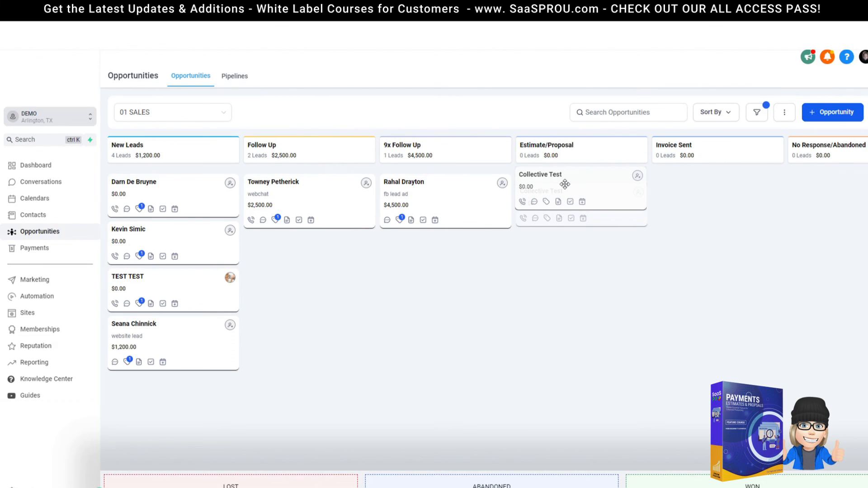
Place the Collective Test opportunity in the Estimate/Proposal stage, and read the newest [DEMO] ESTIMATE received email in Gmail
drag(565, 184, 564, 184)
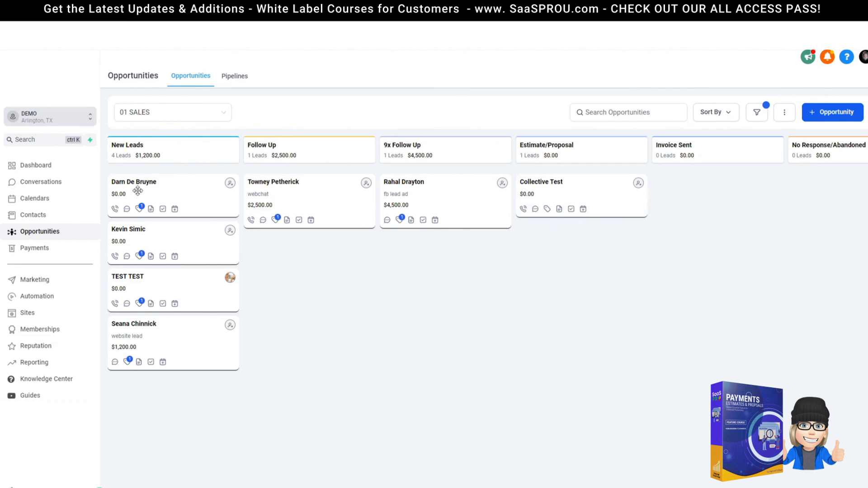
click(538, 195)
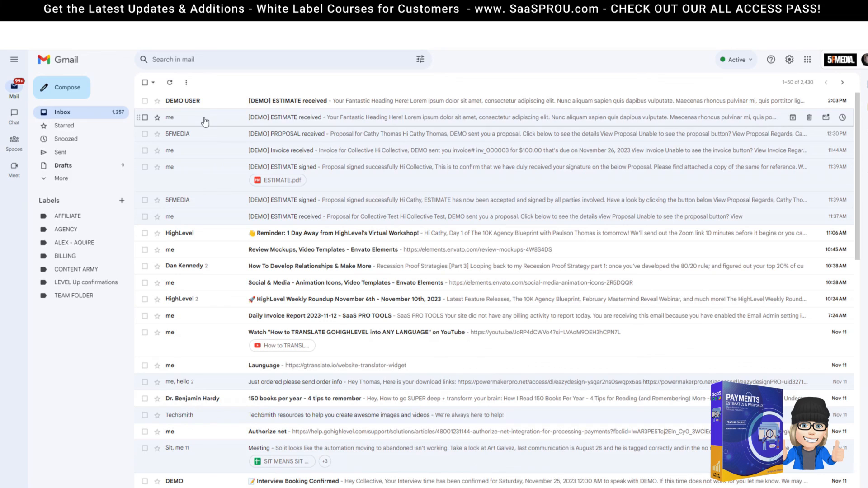
click(285, 104)
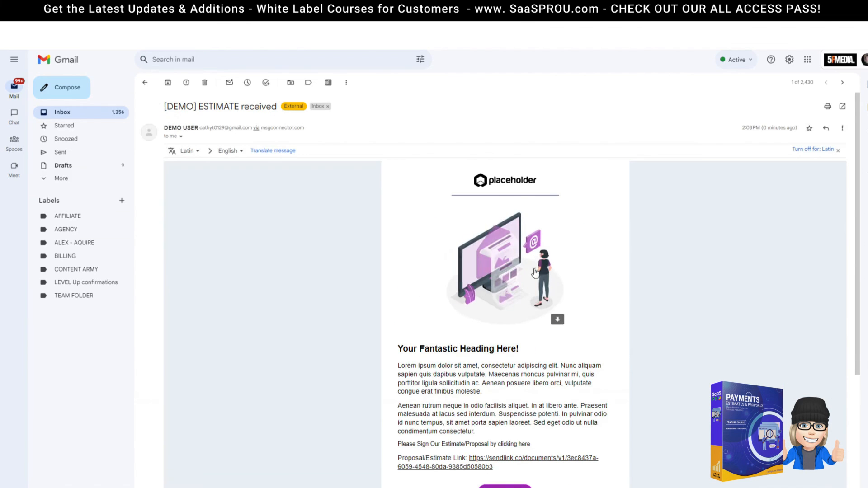
scroll(545, 363, down, 3)
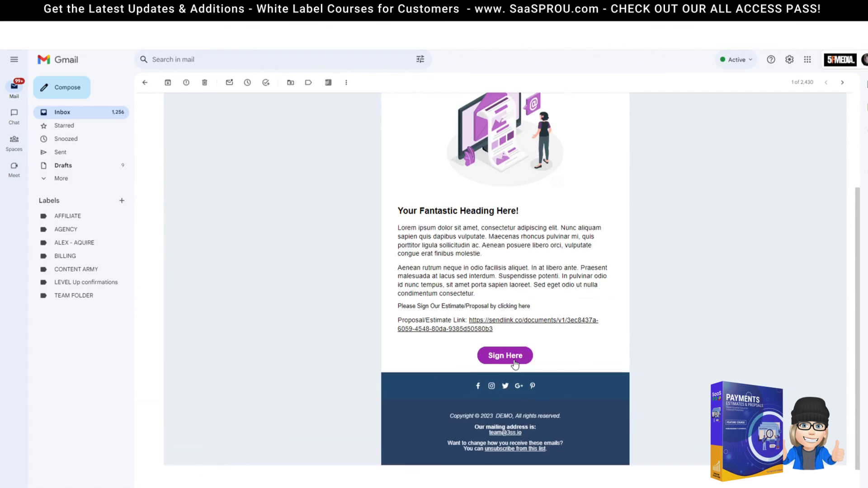
Open the estimate document from the email's Sign Here link and examine its customer details, line items, totals and signature field
click(514, 363)
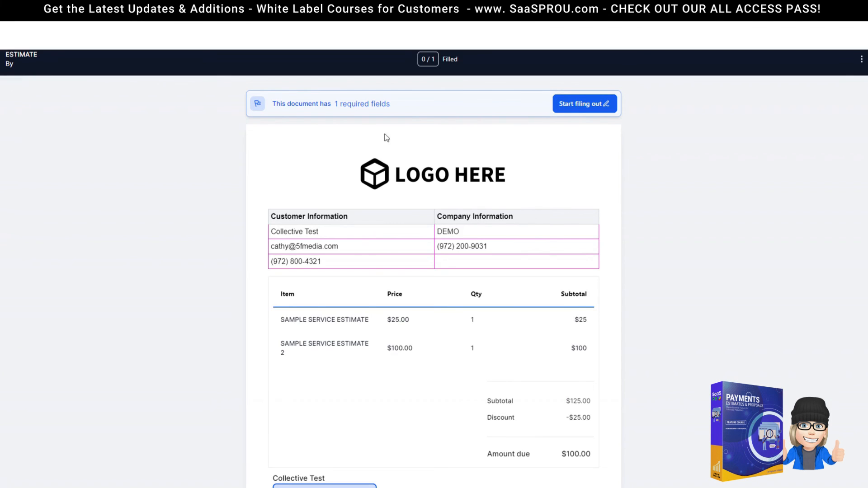
scroll(348, 312, down, 3)
scroll(345, 353, up, 3)
scroll(292, 384, down, 4)
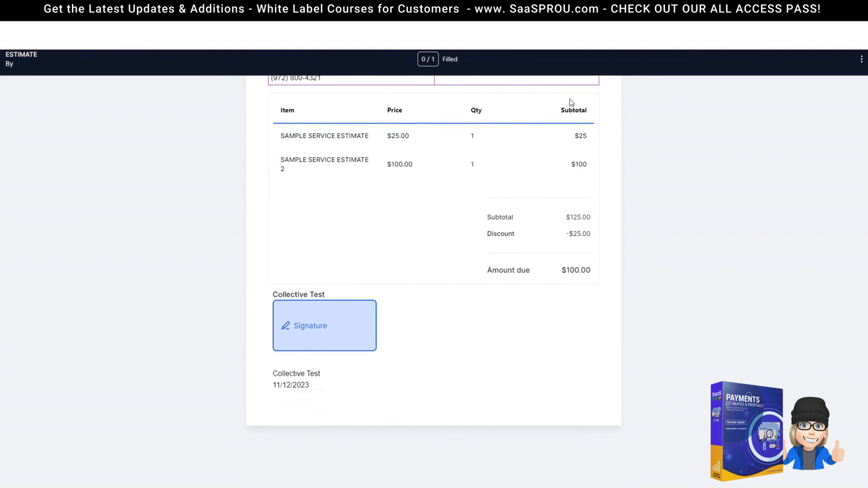
In a new workflow, add an Invoice trigger filtered to Invoice Status Paid and save the trigger
click(733, 18)
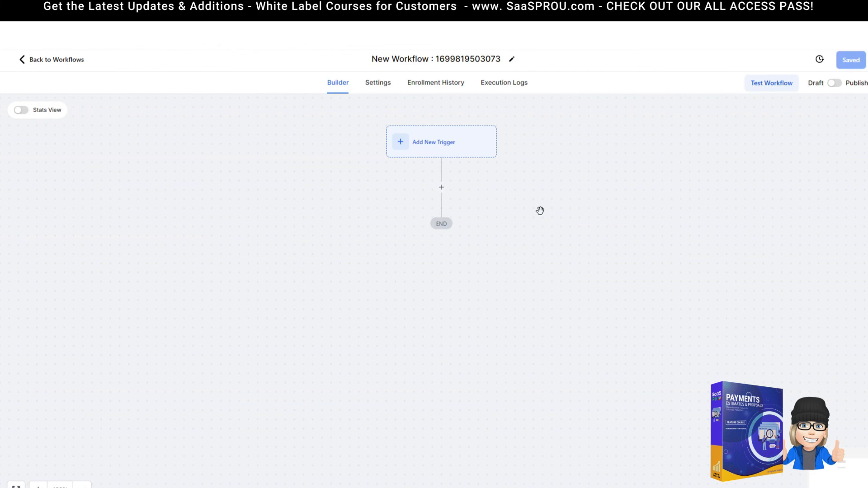
click(436, 142)
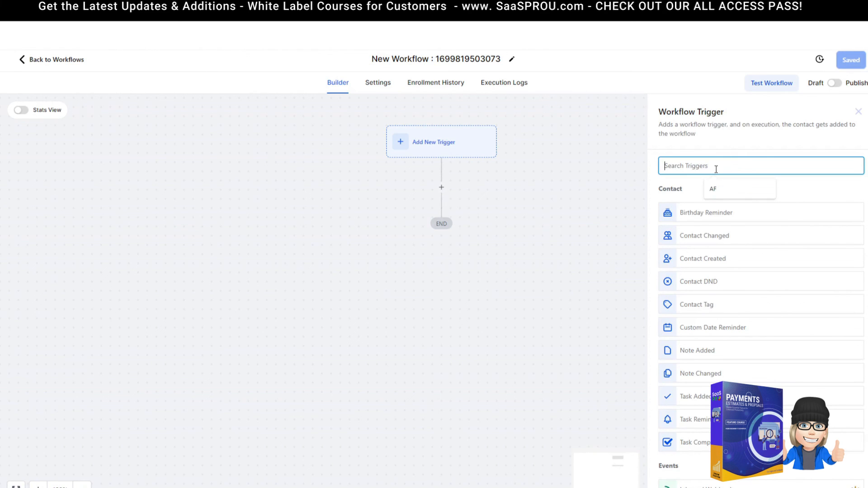
text(inv)
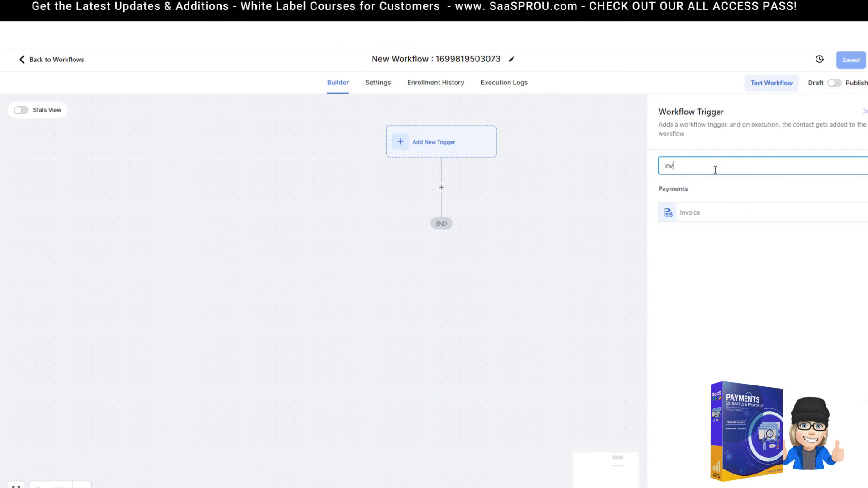
click(709, 216)
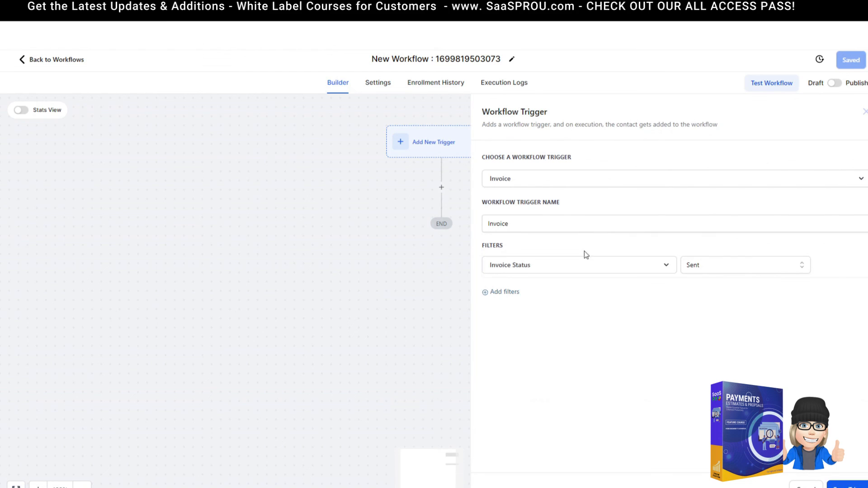
click(707, 269)
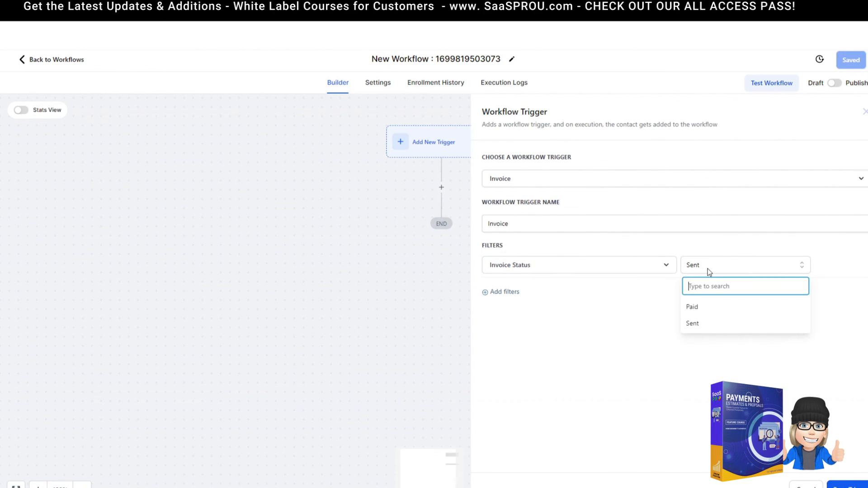
click(705, 314)
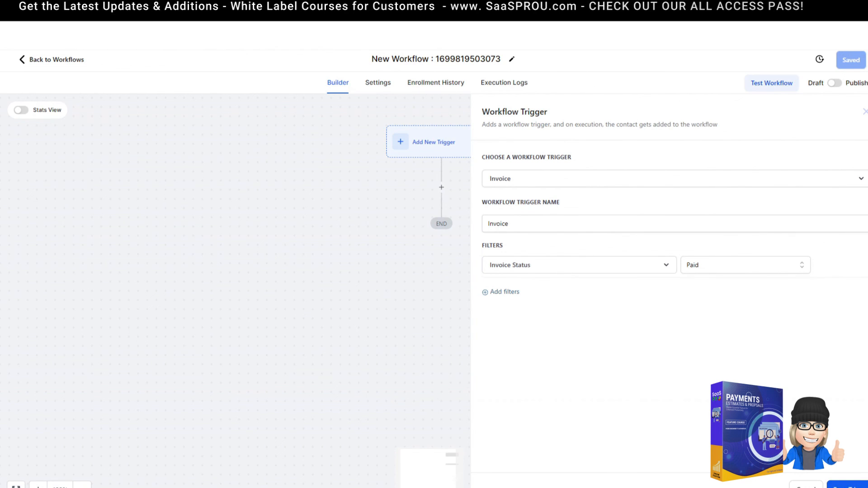
click(850, 485)
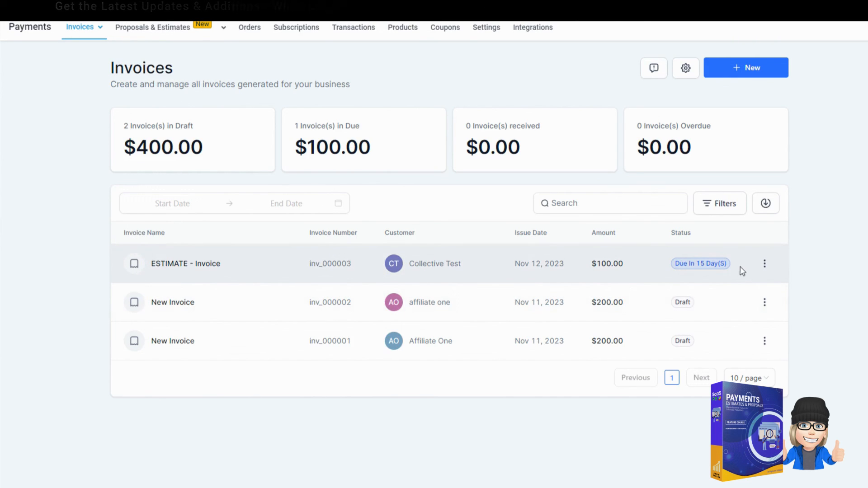
View the available actions for the ESTIMATE - Invoice entry, and create another new workflow from scratch
click(764, 264)
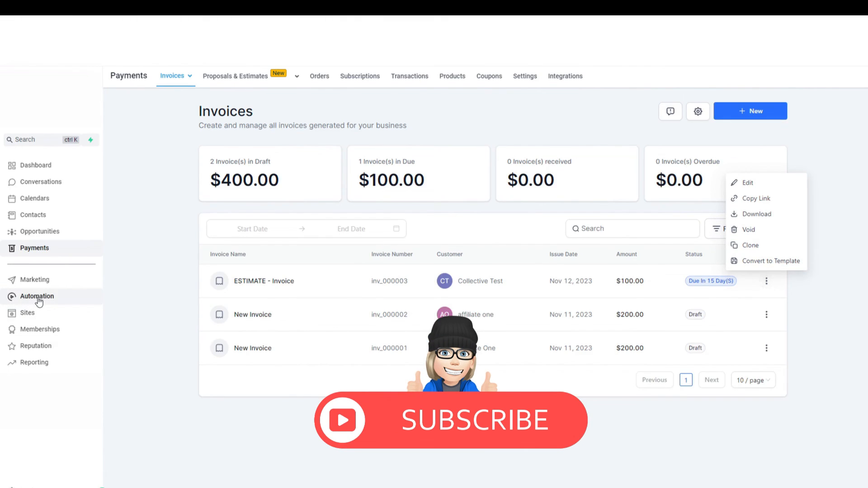
click(39, 300)
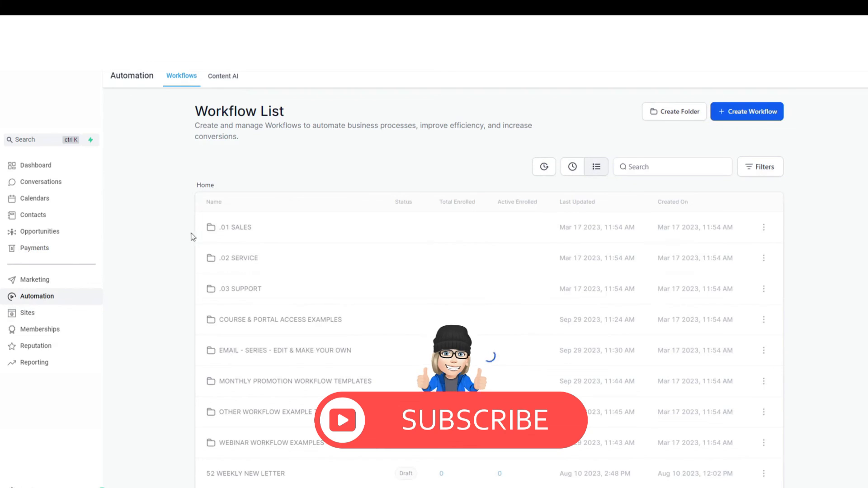
click(757, 117)
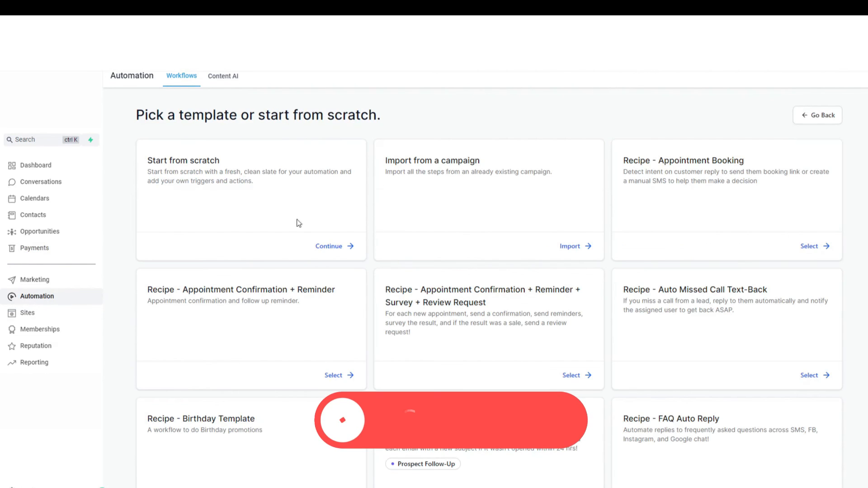
click(340, 245)
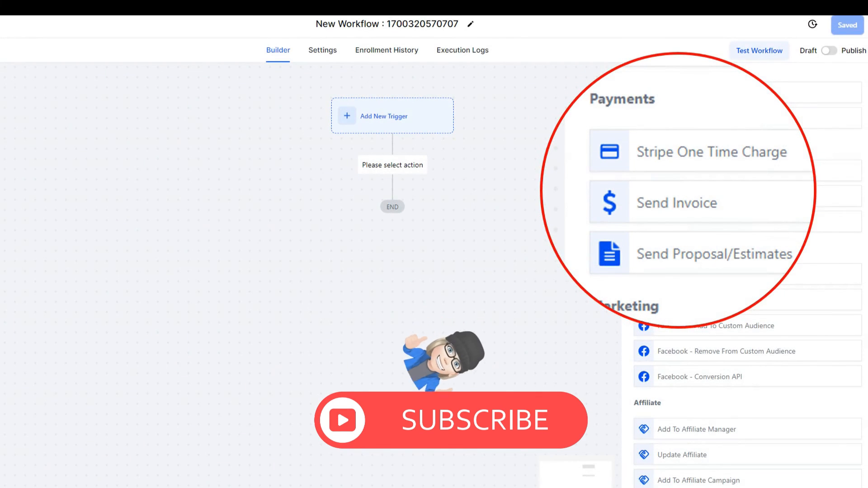